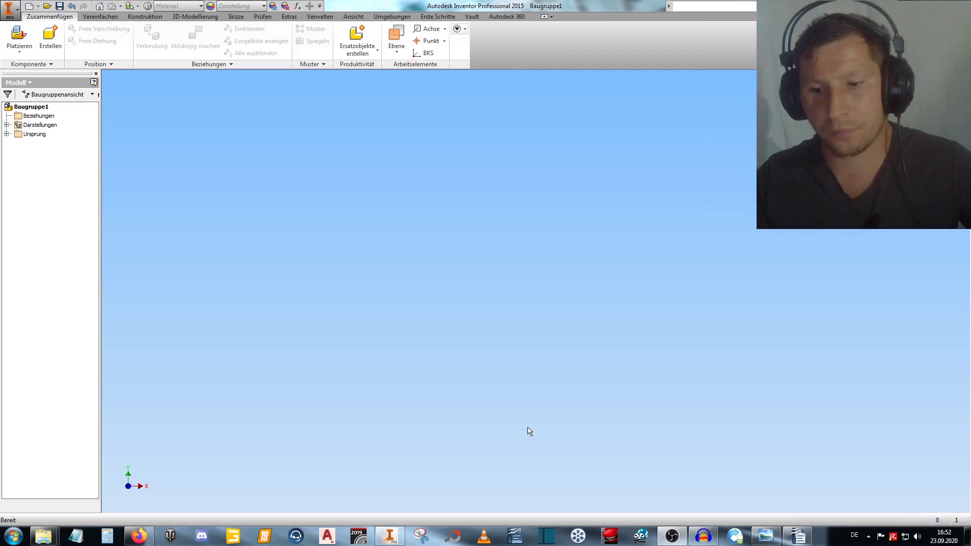
Bring the truck-bed photo of the blue and red steel beams to the front.
click(766, 536)
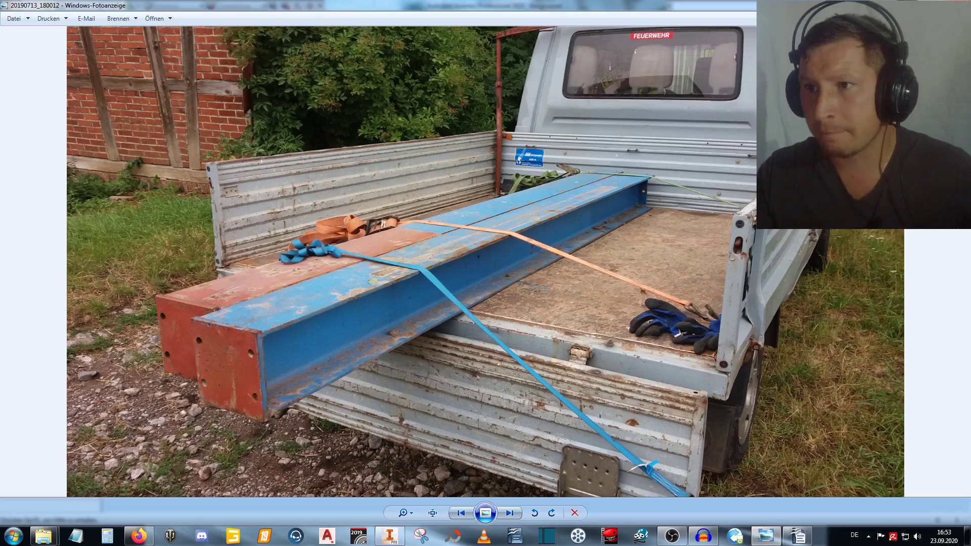
Close Windows Photo Viewer to return to the empty Baugruppe1 assembly.
key(alt+F4)
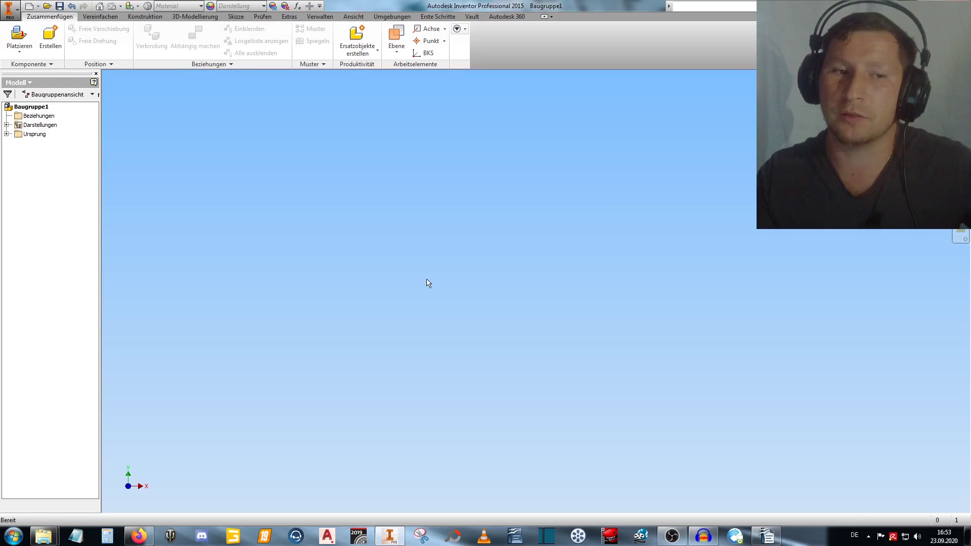
From Content Center's Profile > I-Träger, filtered to DIN, choose the DIN 1025-3 IPBI family.
right_click(425, 279)
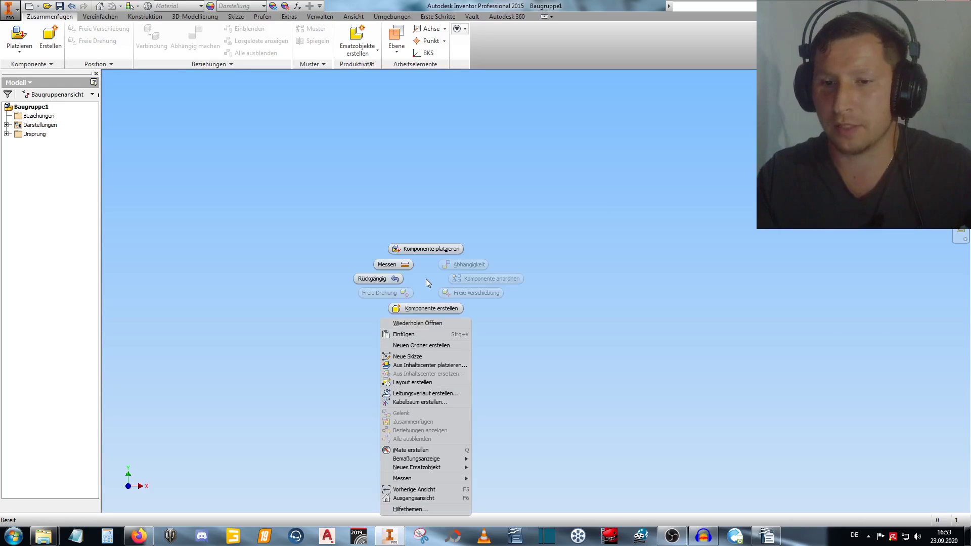
click(433, 366)
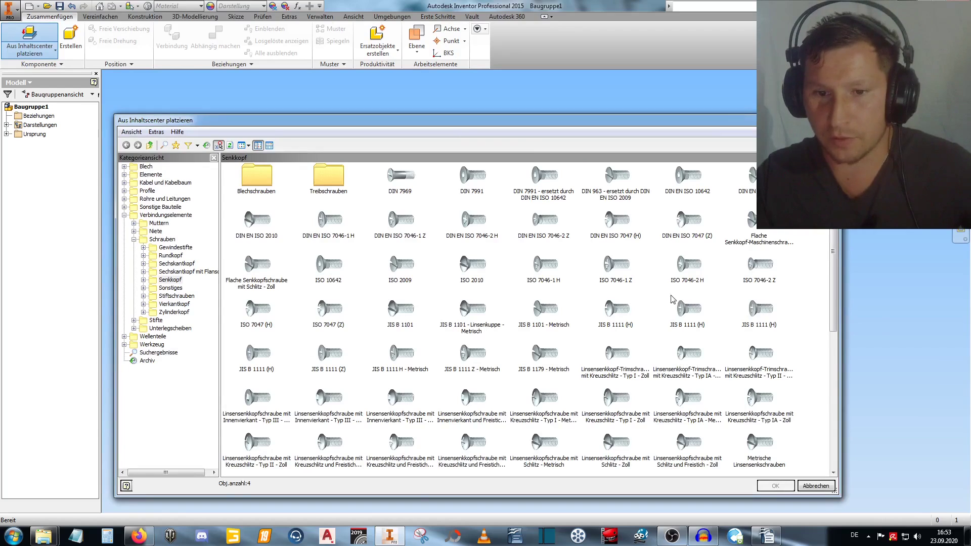
click(124, 216)
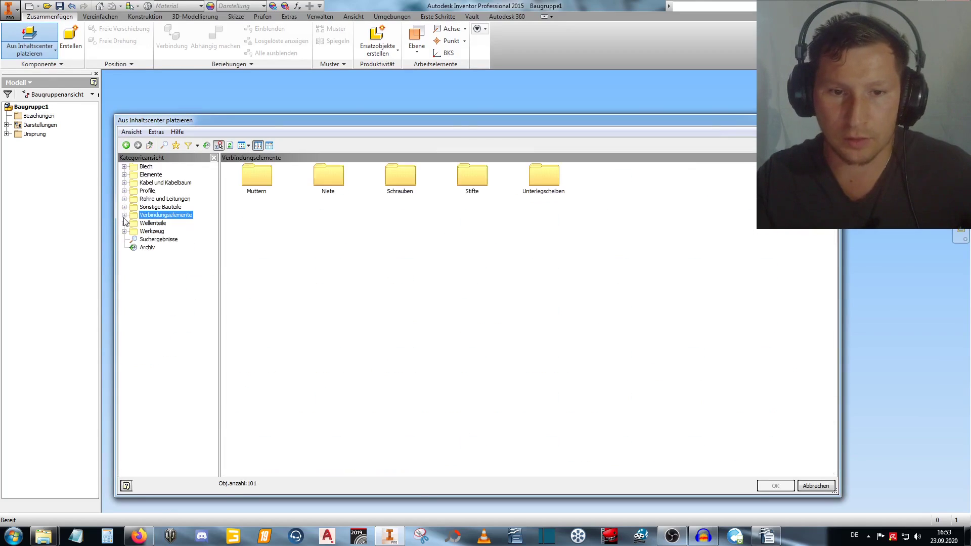
click(148, 190)
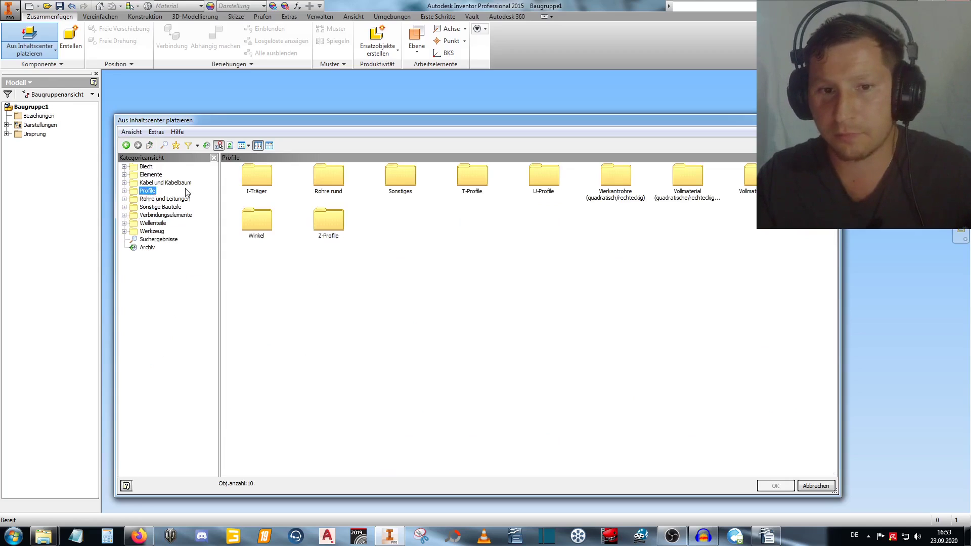
double_click(269, 173)
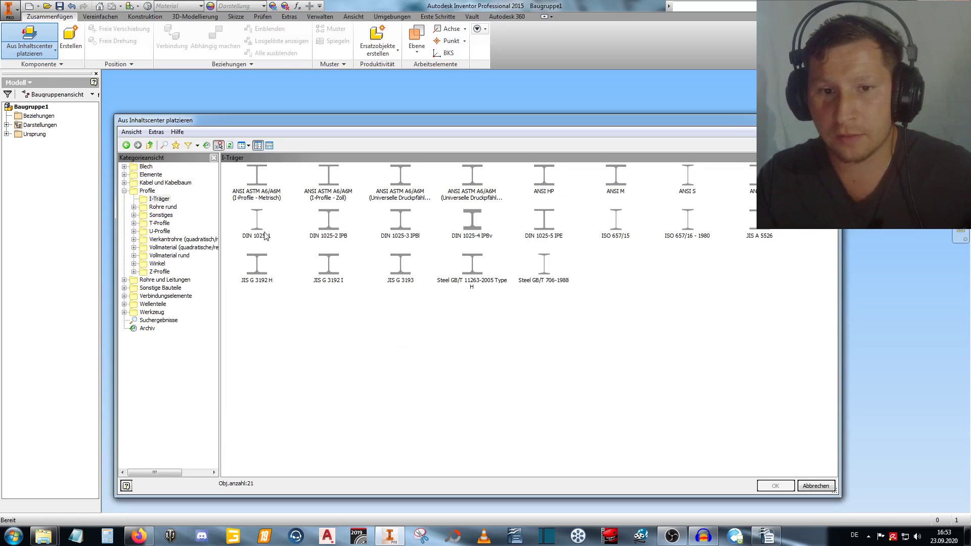
click(197, 146)
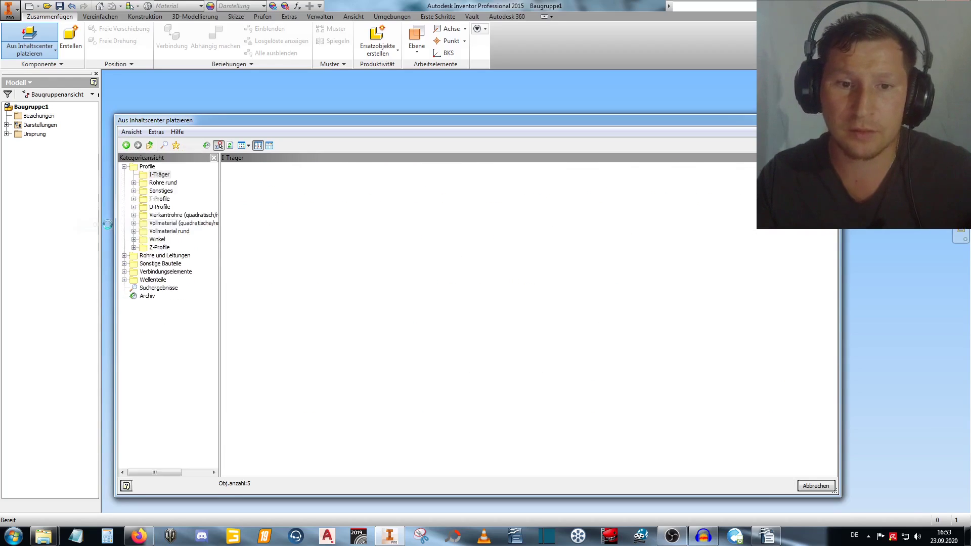
click(109, 228)
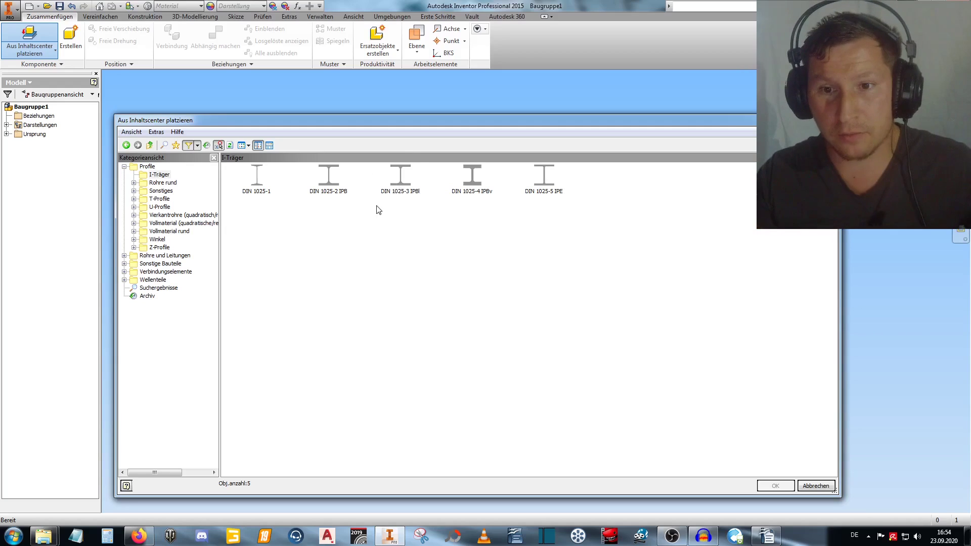
double_click(395, 179)
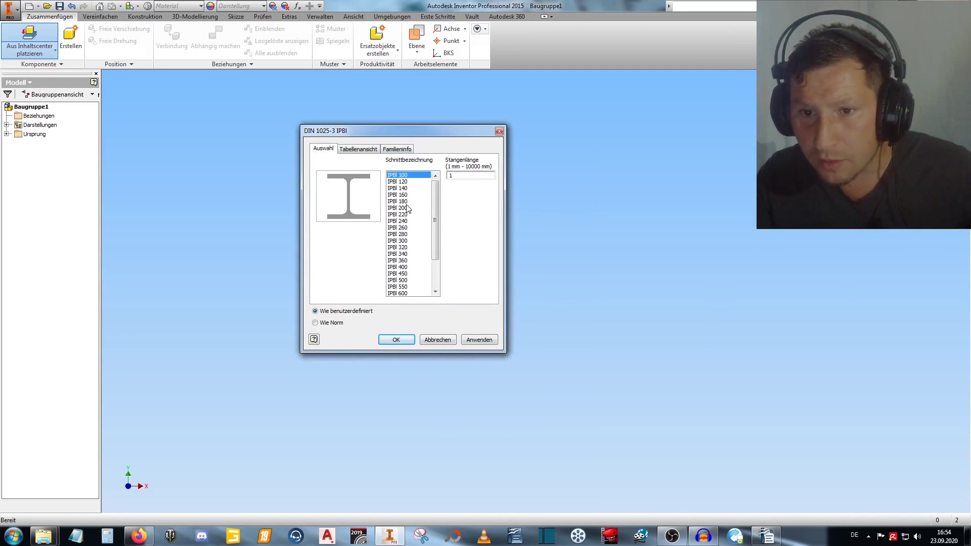
Choose the IPBI 200 size with a 2800 mm bar length and confirm it.
click(406, 208)
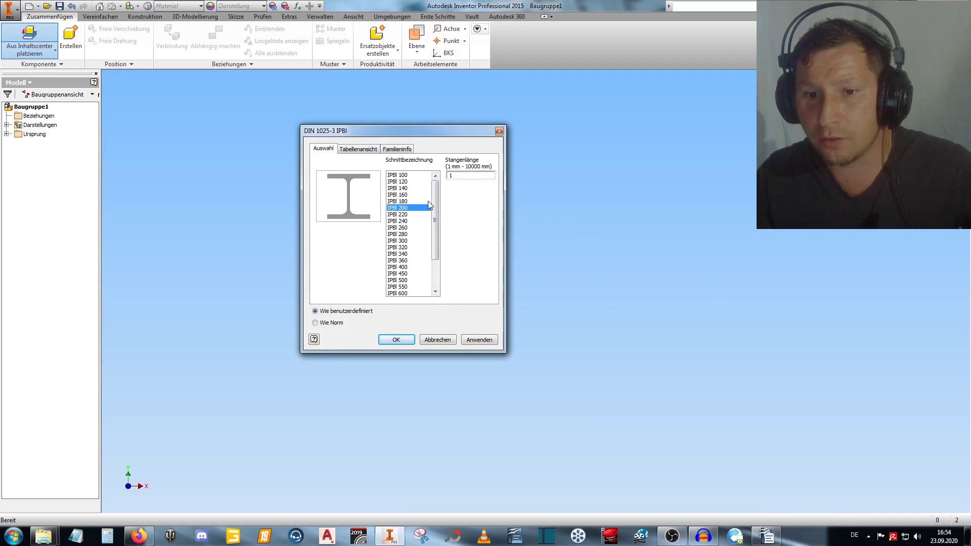
double_click(451, 175)
text(2800)
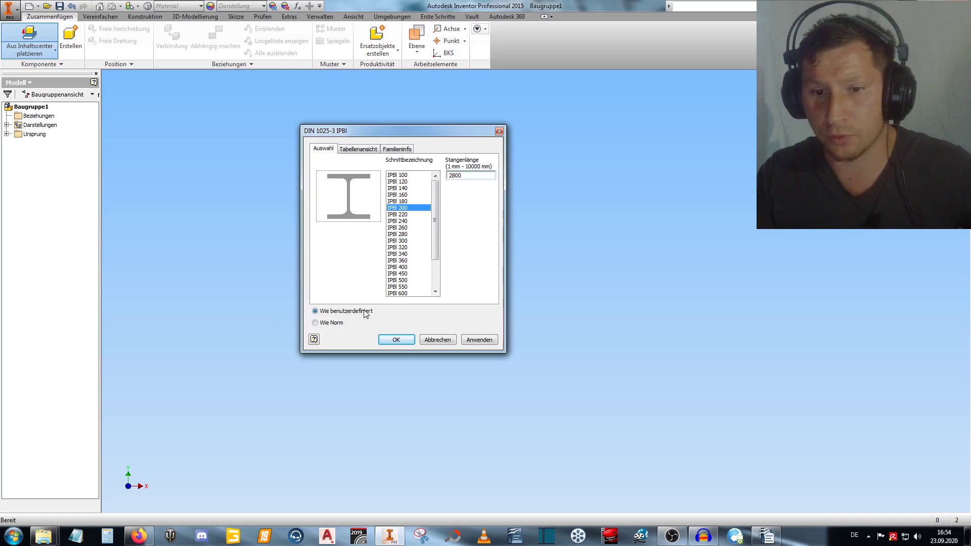
click(473, 344)
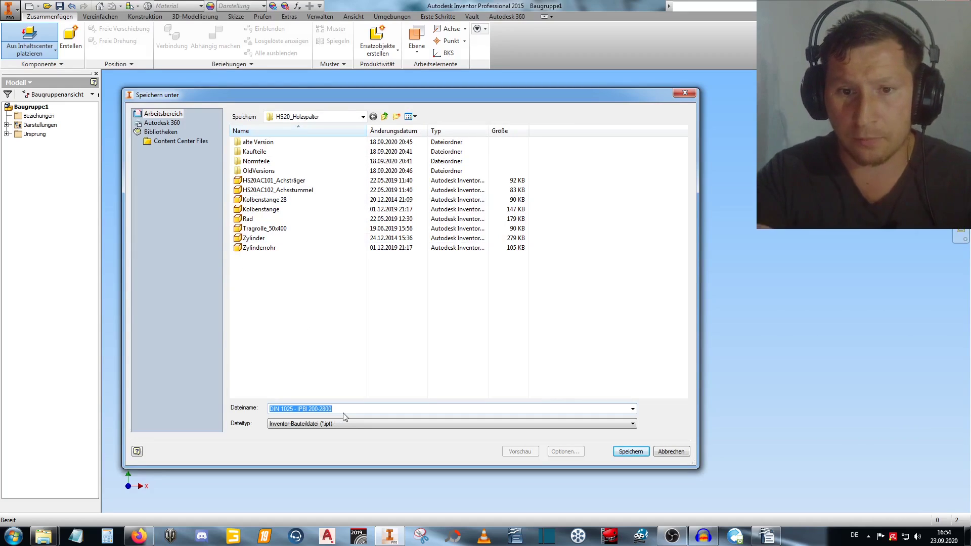
Save the beam part as HS20BA101_Träger in the HS20_Holzspalter folder.
text(HS20)
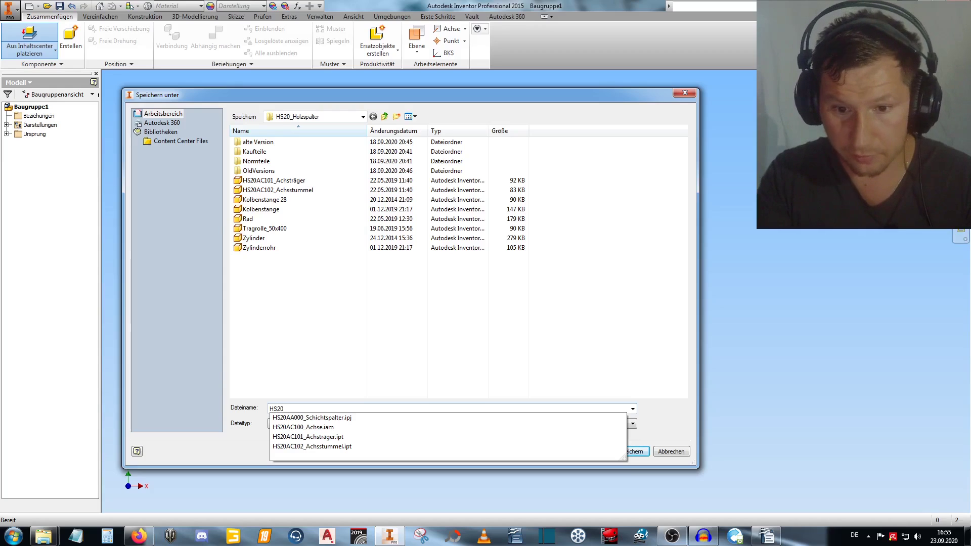
text(BA101_Träg)
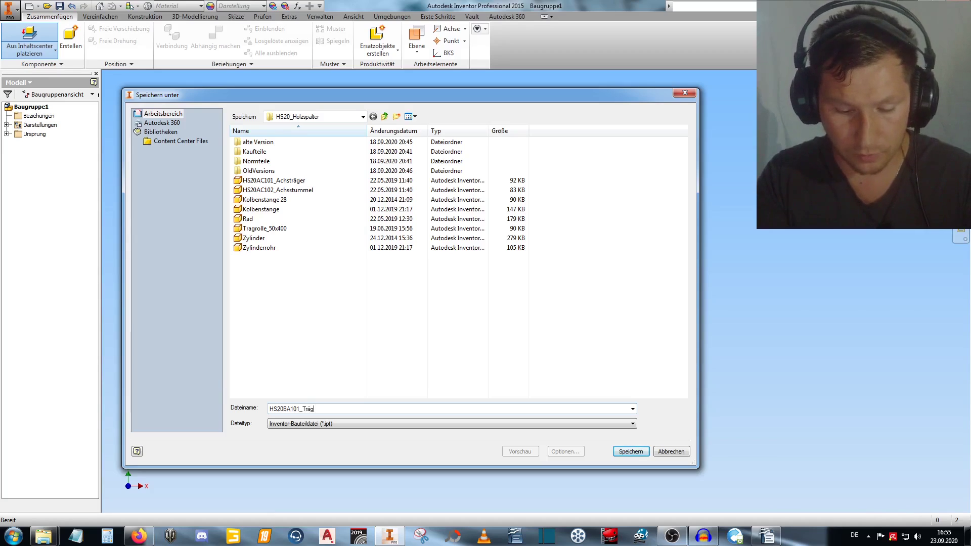
text(er)
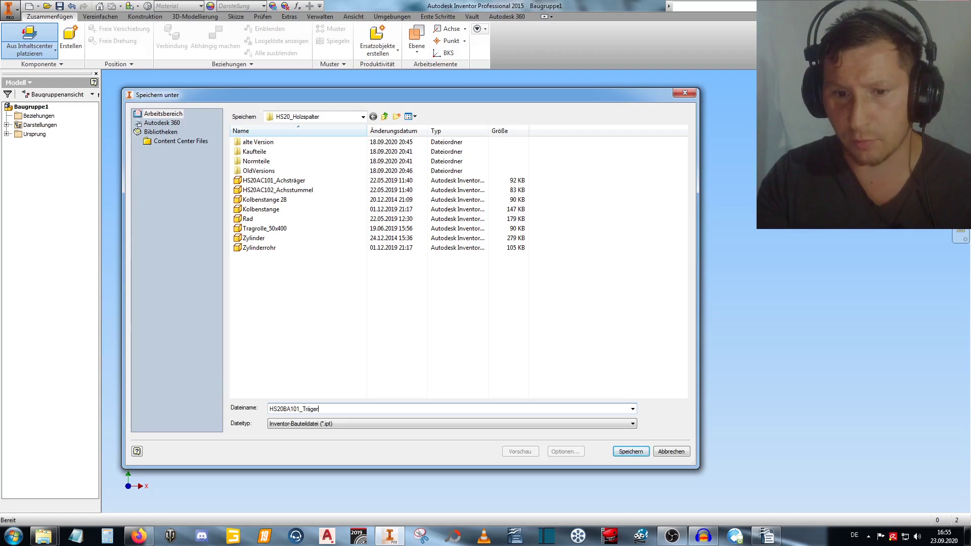
key(Return)
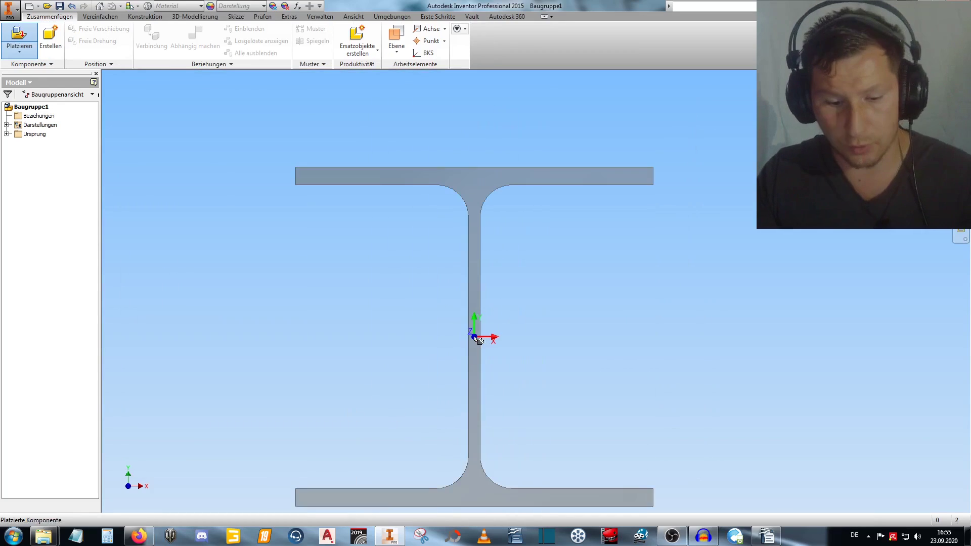
Place one I-beam in the assembly and cancel further placement and Content Center.
scroll(465, 342, down, 5)
scroll(458, 329, up, 3)
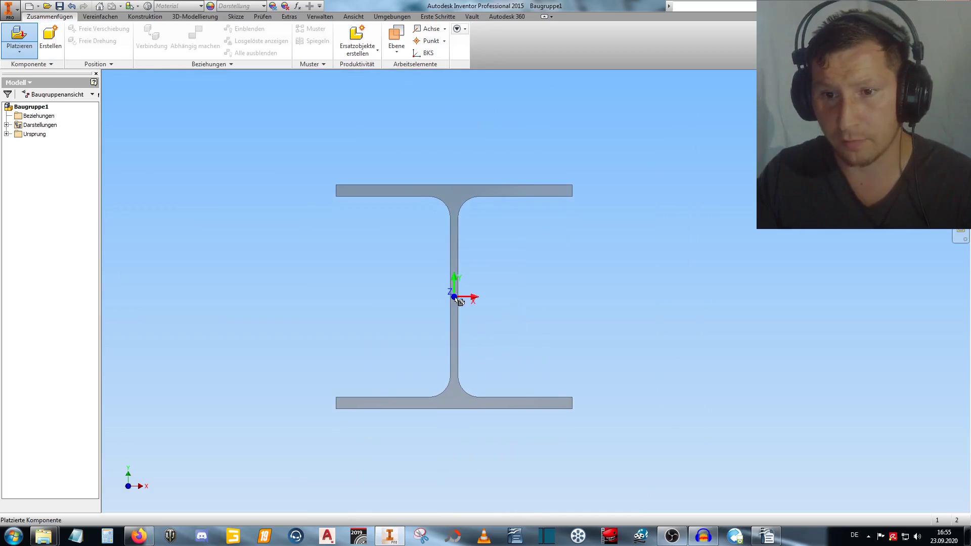
click(509, 327)
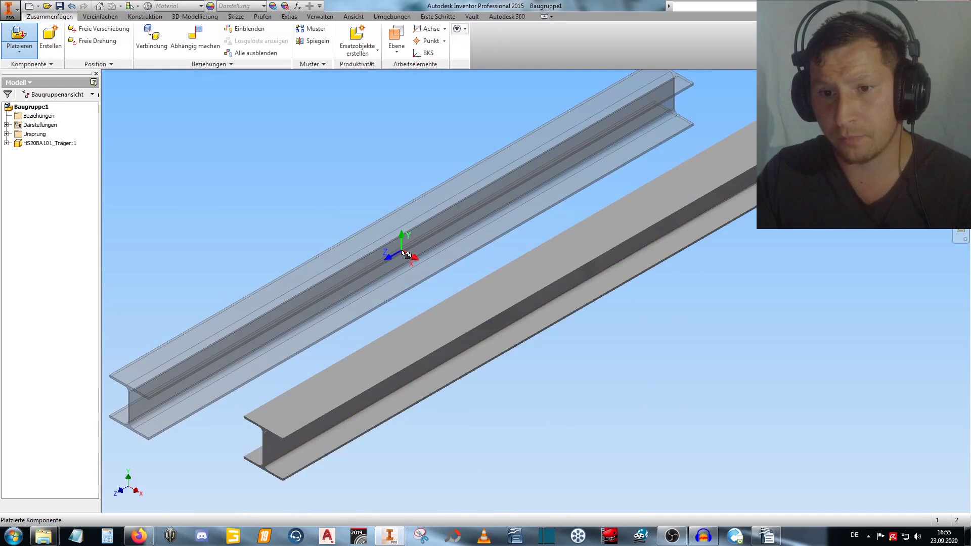
right_click(438, 241)
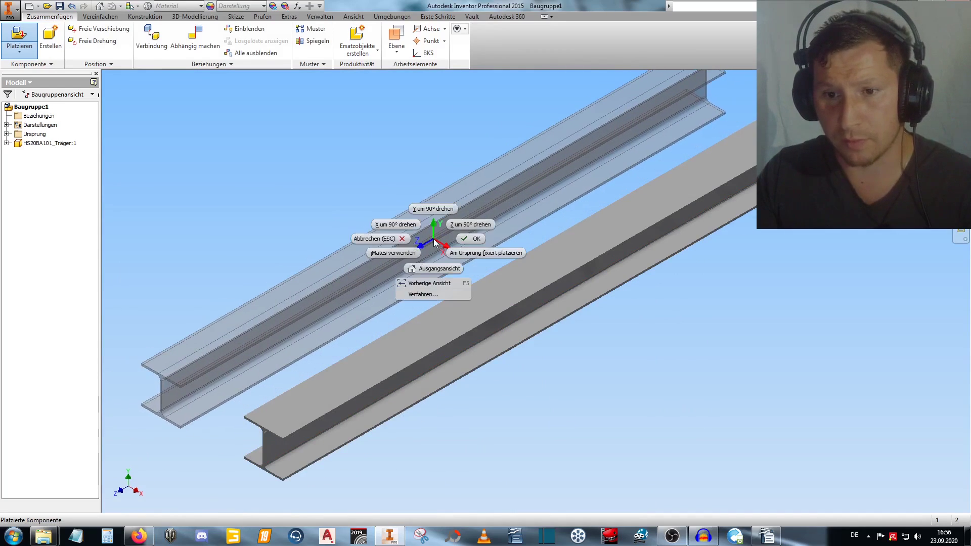
click(395, 244)
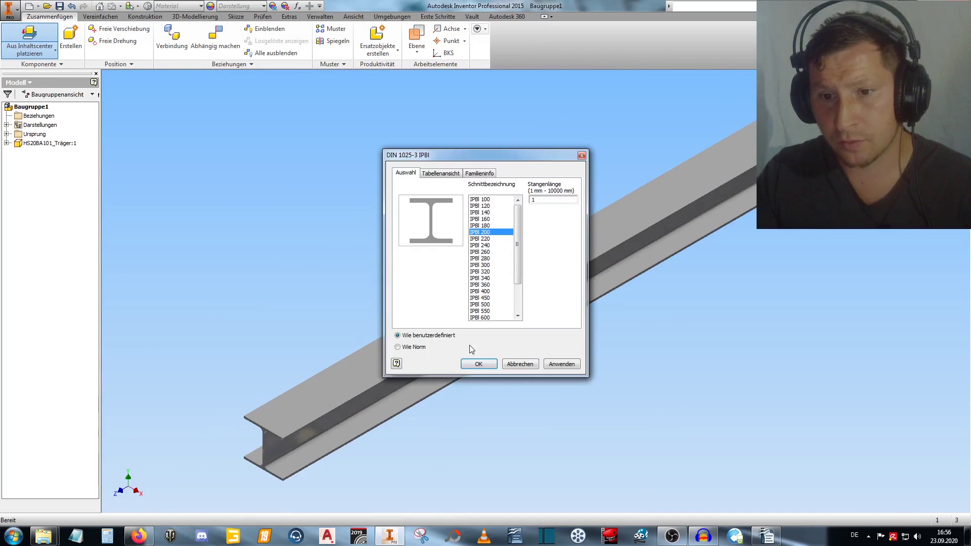
click(521, 364)
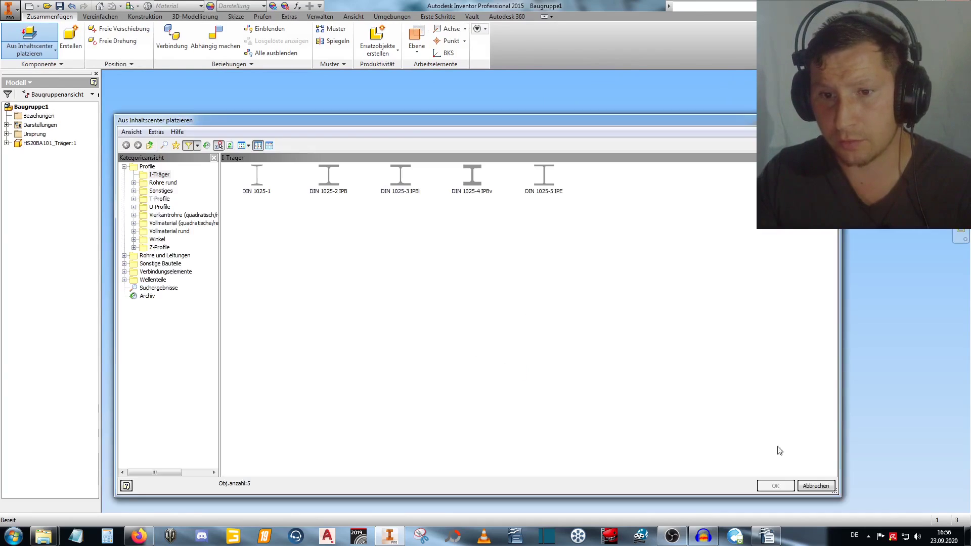
click(816, 486)
Ground the placed beam as Fixiert from the model browser.
scroll(578, 286, down, 3)
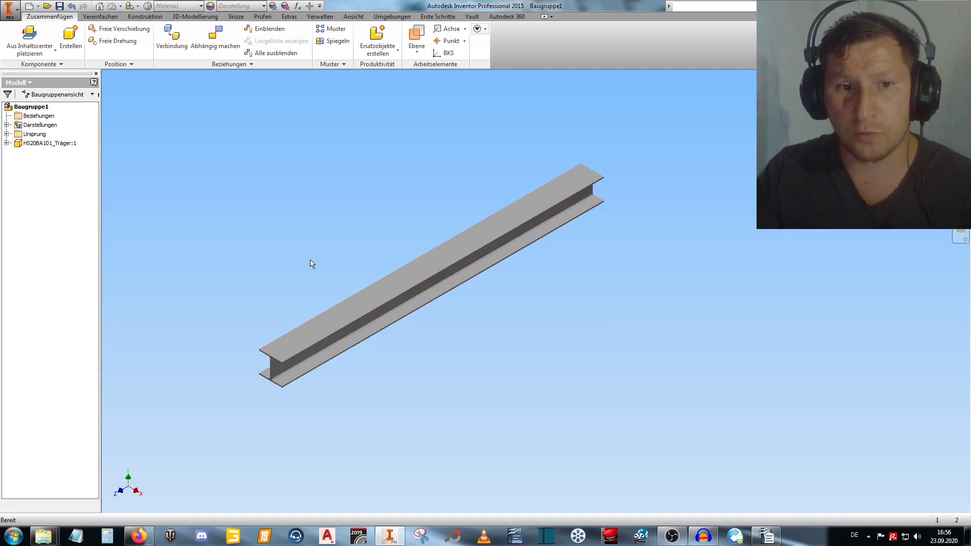
right_click(50, 143)
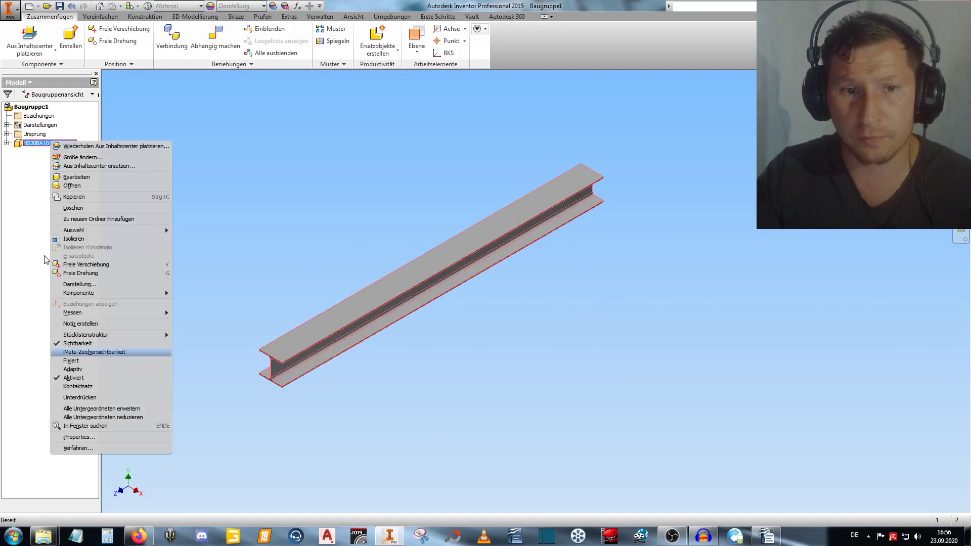
click(86, 360)
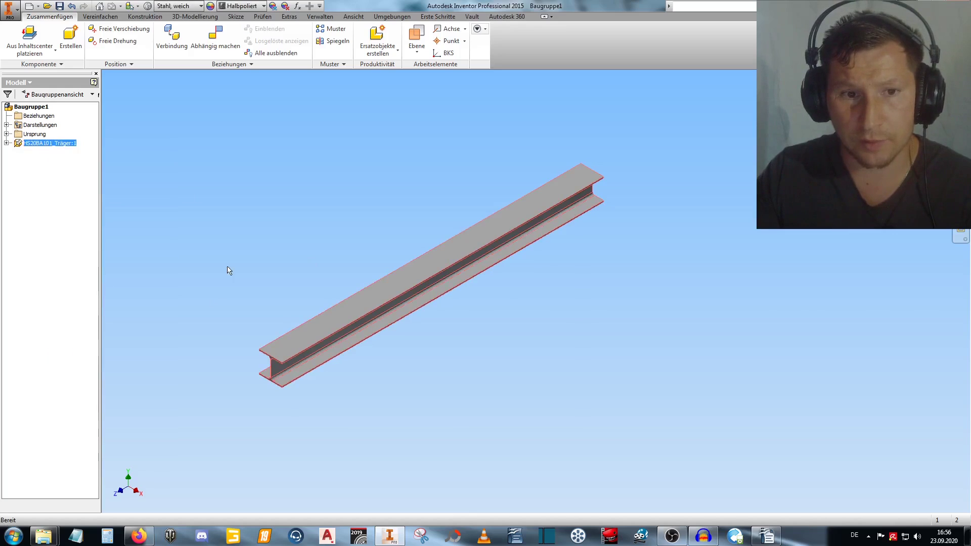
click(229, 271)
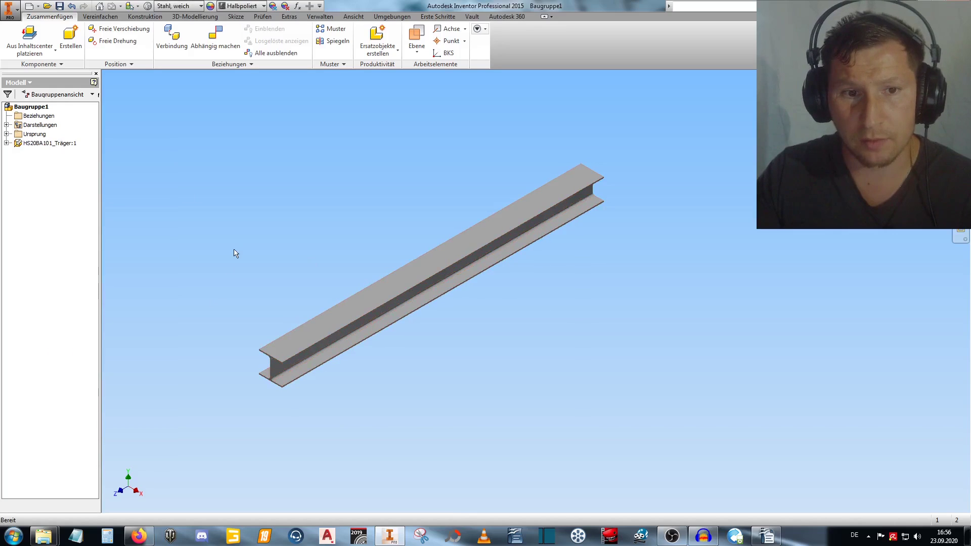
click(10, 16)
Enable 'Erste Komponente am Ursprung platzieren und fixieren' in the assembly options and apply it.
click(92, 299)
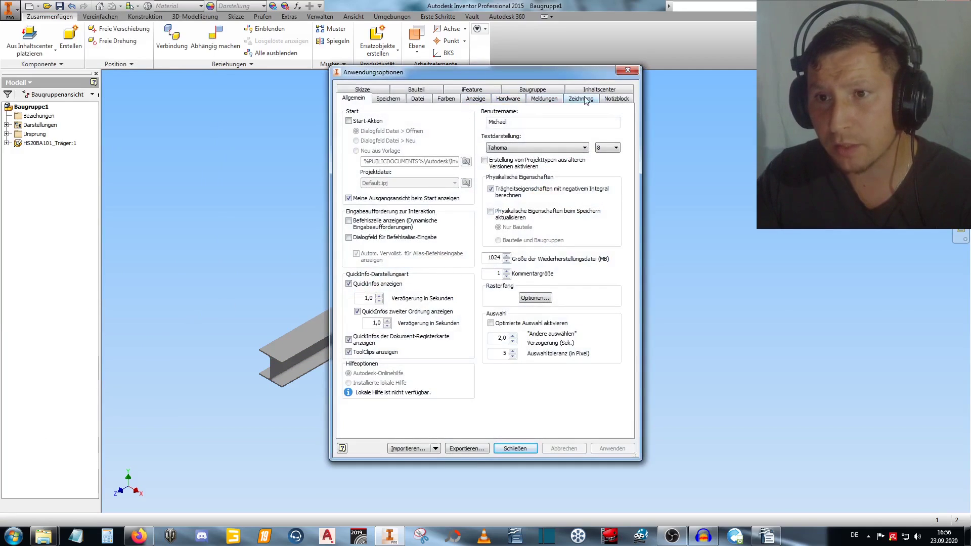
click(537, 91)
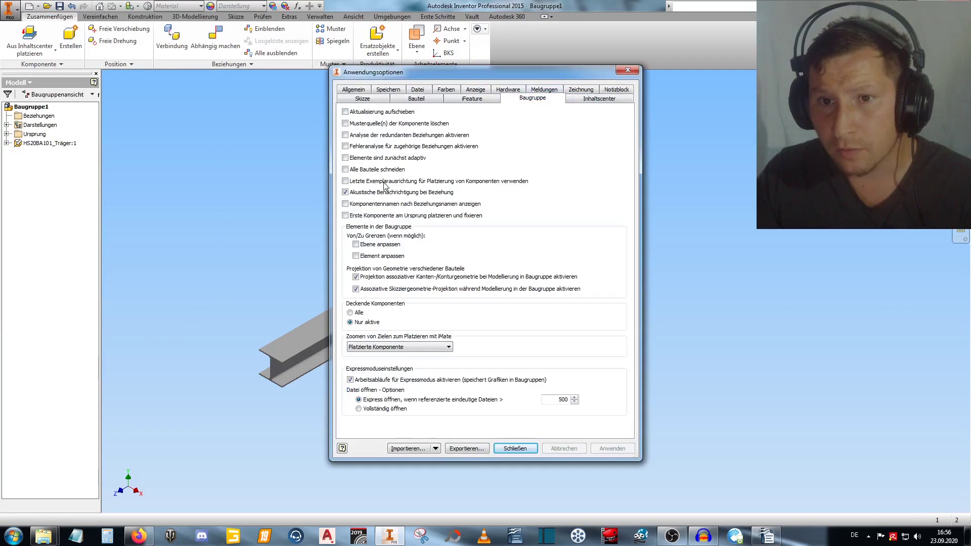
click(384, 216)
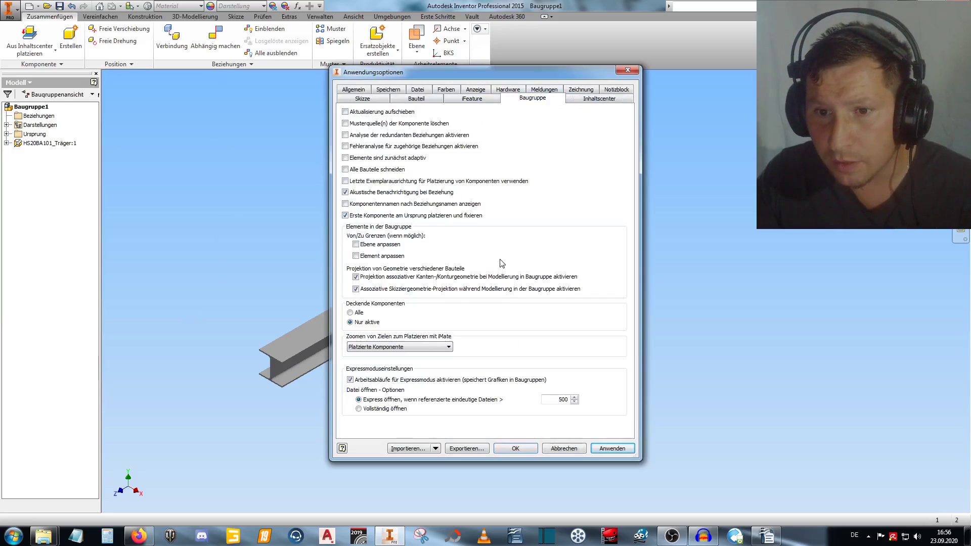
click(610, 448)
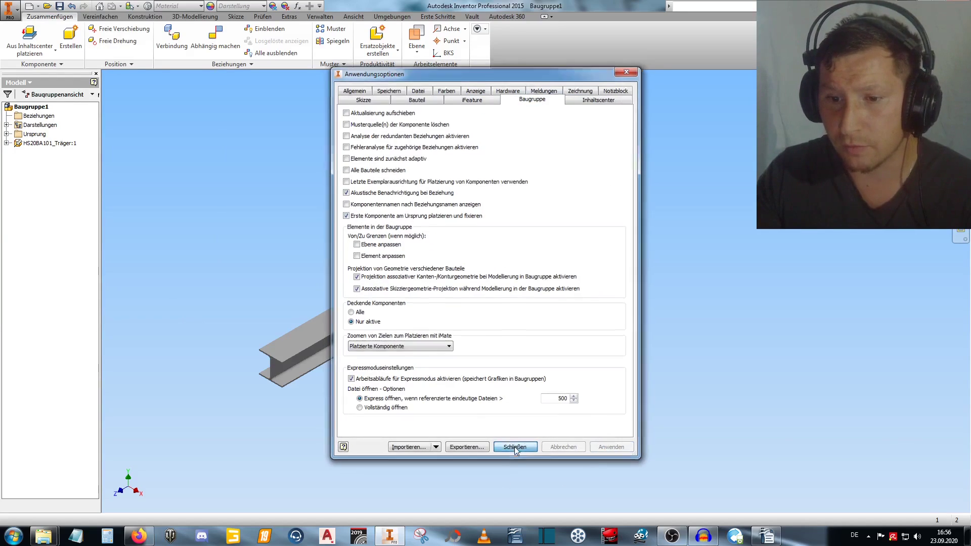
click(514, 448)
click(7, 134)
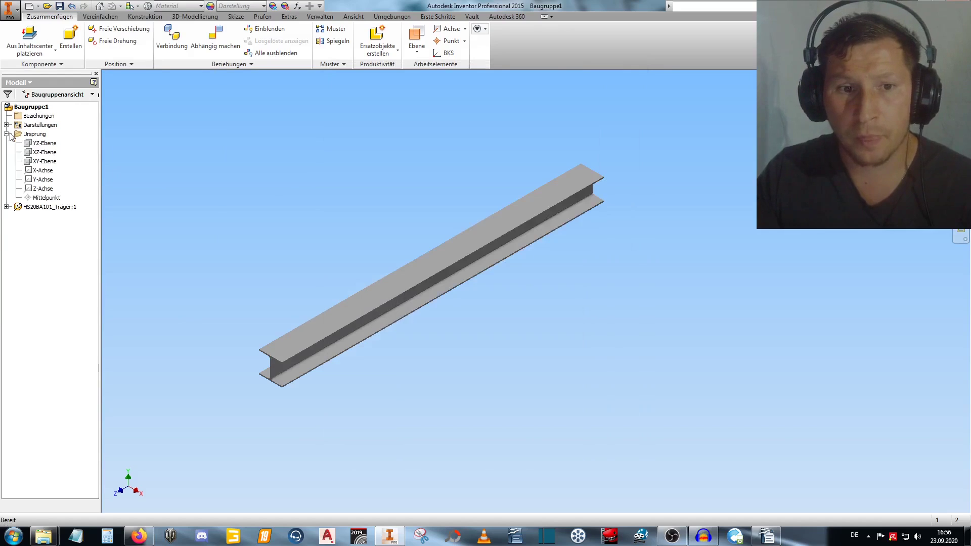
click(44, 143)
shift+click(45, 161)
right_click(44, 162)
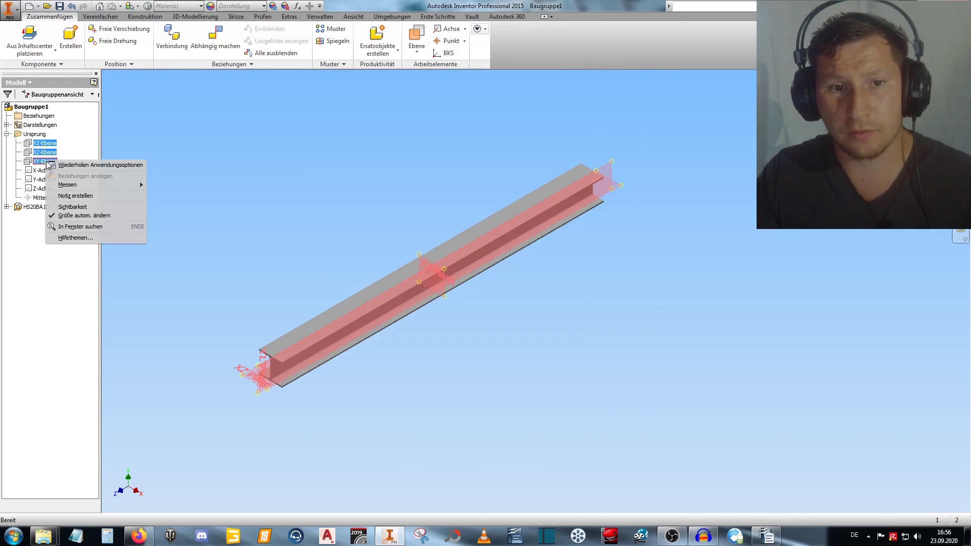
key(Escape)
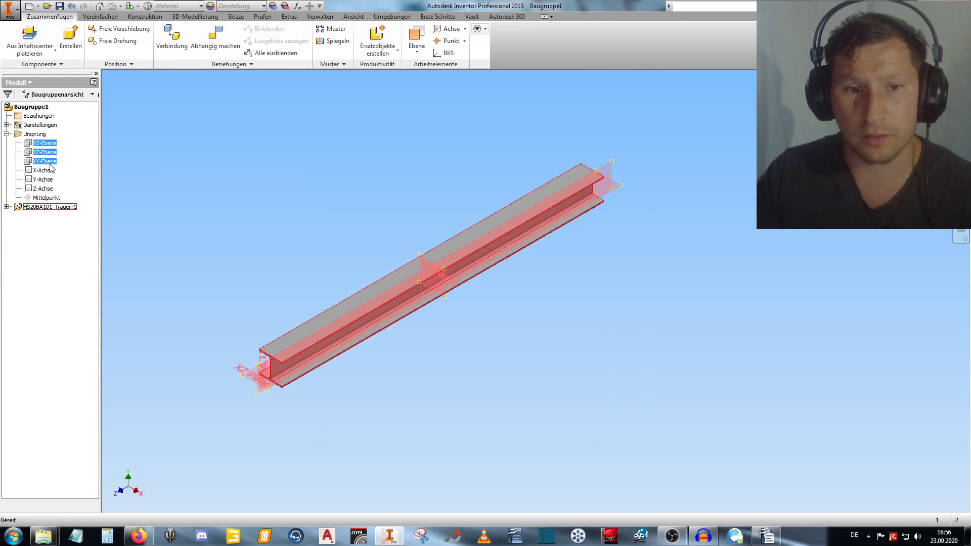
right_click(48, 161)
click(96, 212)
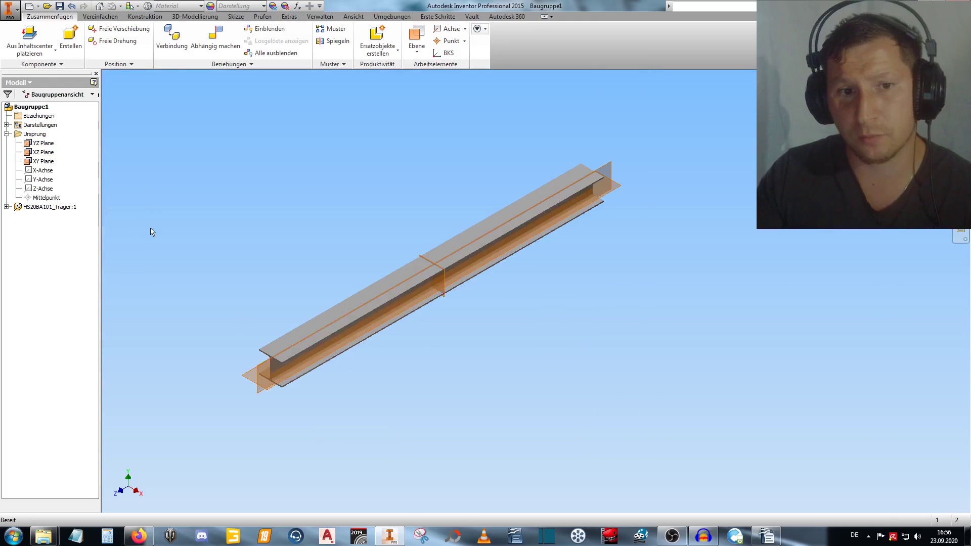
click(372, 287)
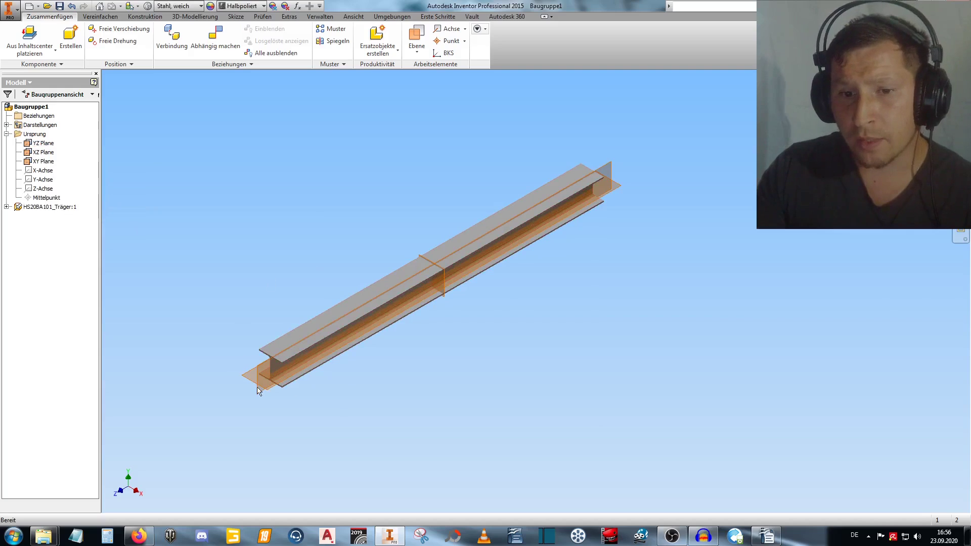
click(256, 427)
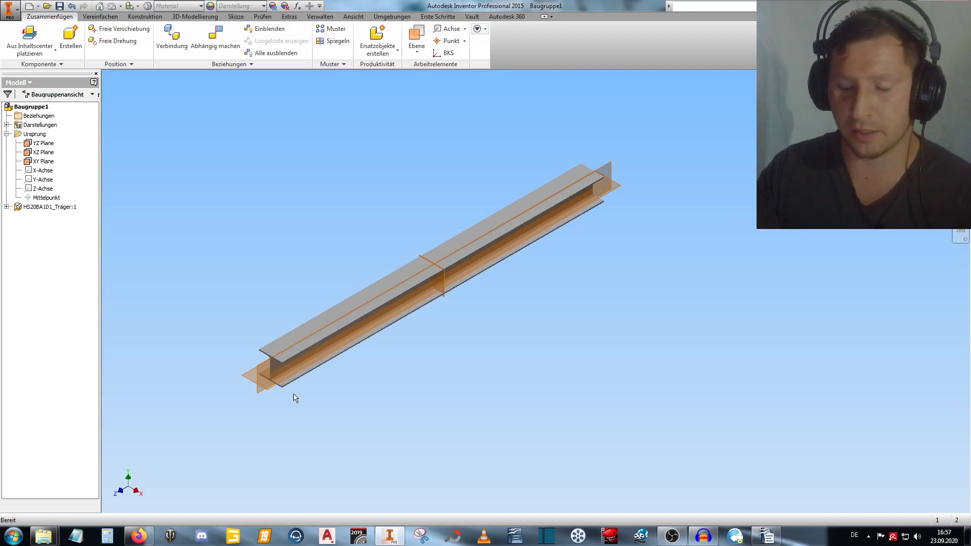
click(7, 134)
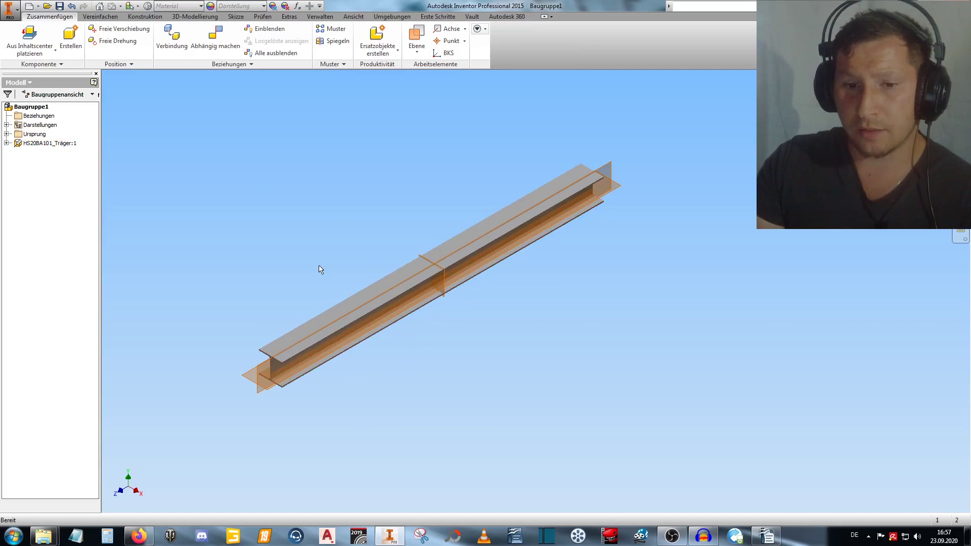
scroll(268, 377, down, 3)
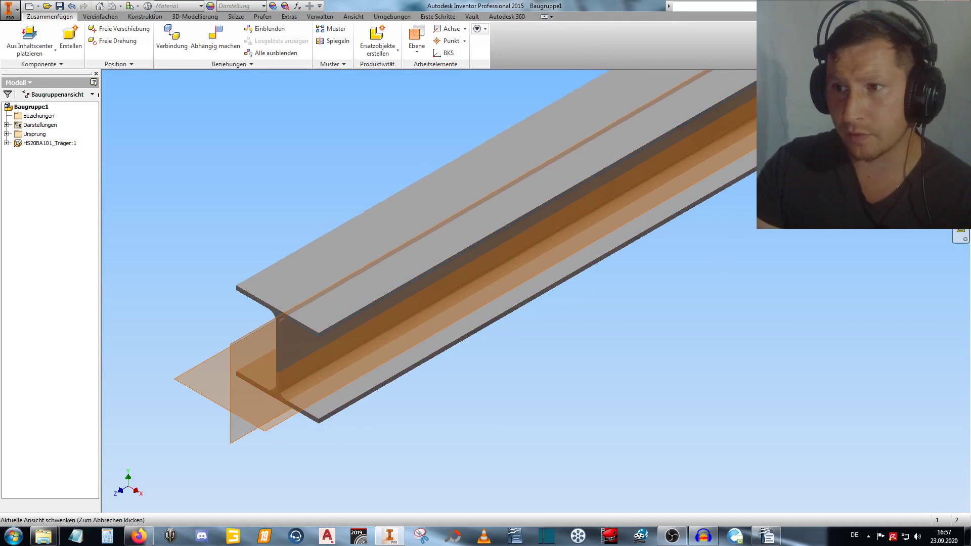
key(F6)
scroll(547, 291, down, 5)
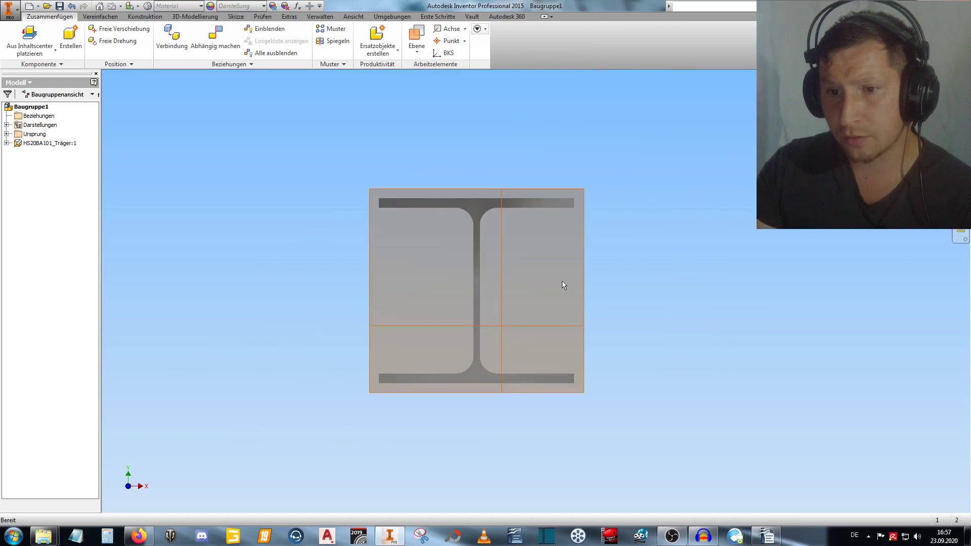
click(7, 134)
click(47, 143)
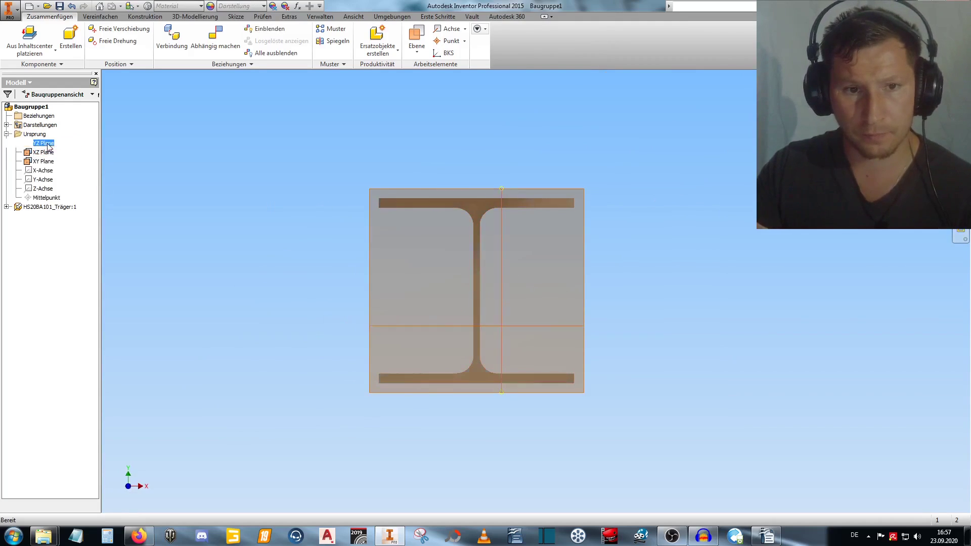
shift+click(43, 161)
right_click(43, 158)
click(80, 207)
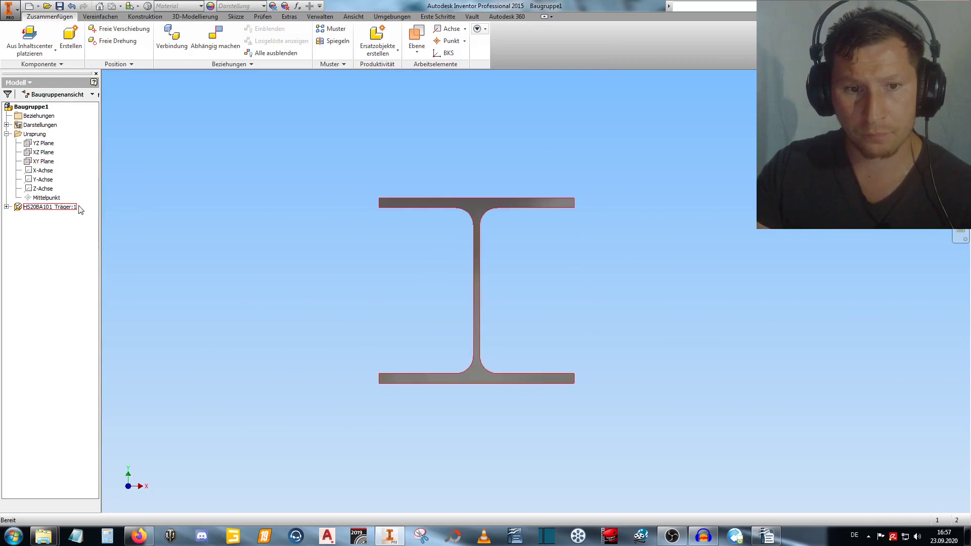
mouse_move(178, 206)
shift+middle_down()
mouse_move(342, 228)
mouse_move(459, 269)
mouse_move(401, 293)
mouse_move(418, 319)
shift+middle_up()
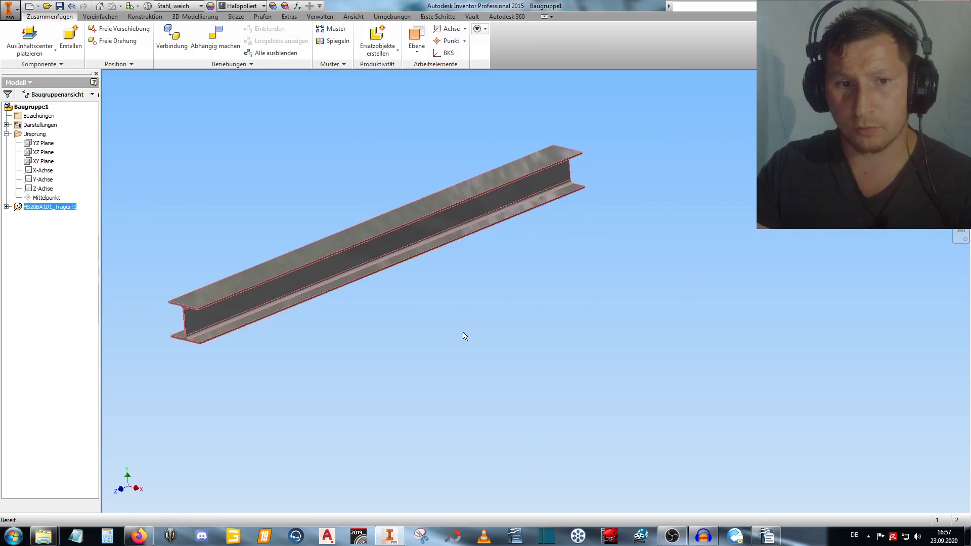
Delete the HS20BA101_Träger beam, restore it, and reselect HS20BA101_Träger:1 in the browser.
key(Delete)
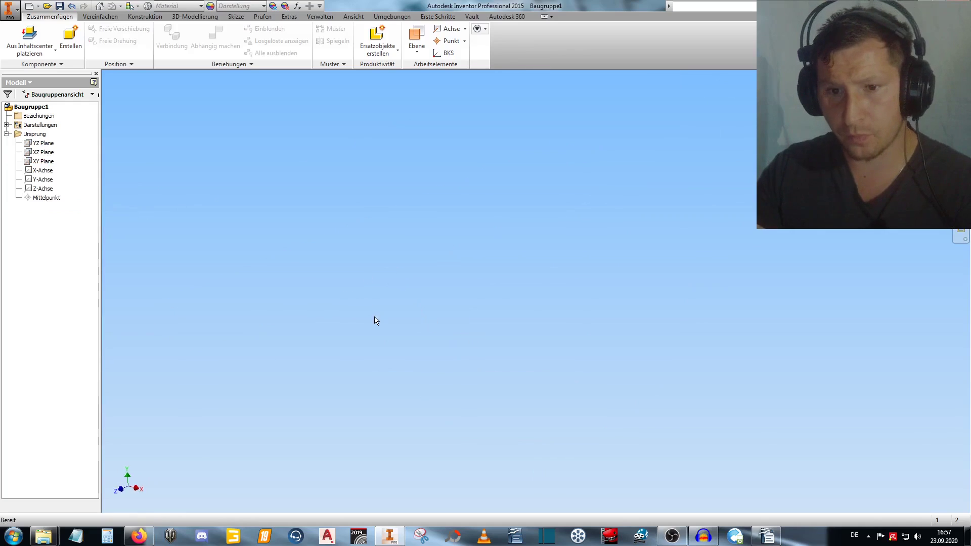
right_drag(377, 320, 299, 251)
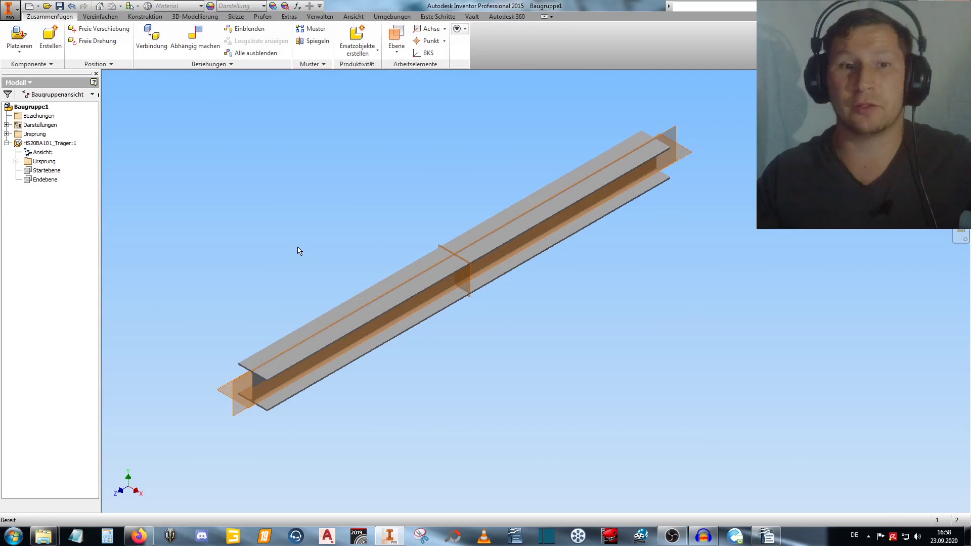
click(418, 288)
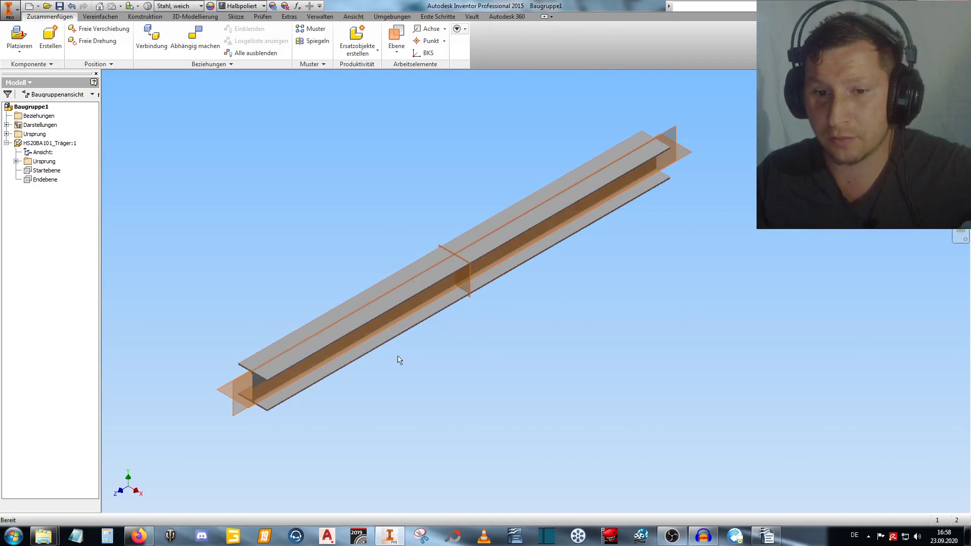
click(364, 299)
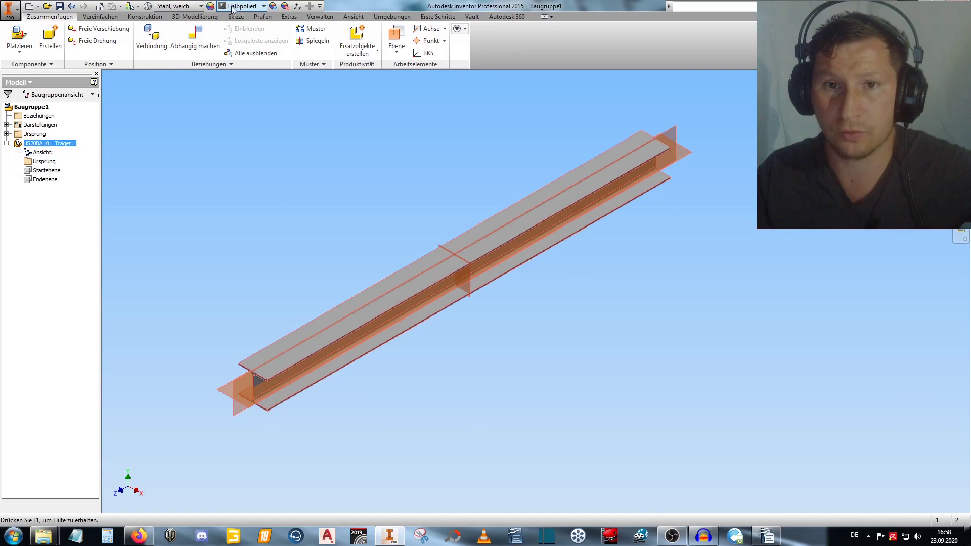
click(213, 299)
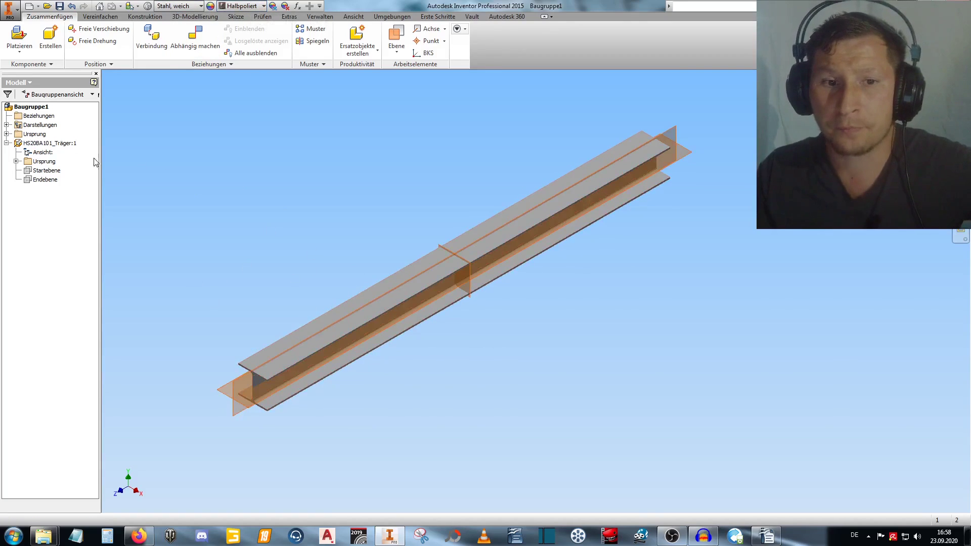
click(59, 145)
Copy-paste a second beam, deleting the two extra pasted copies.
key(ctrl+c)
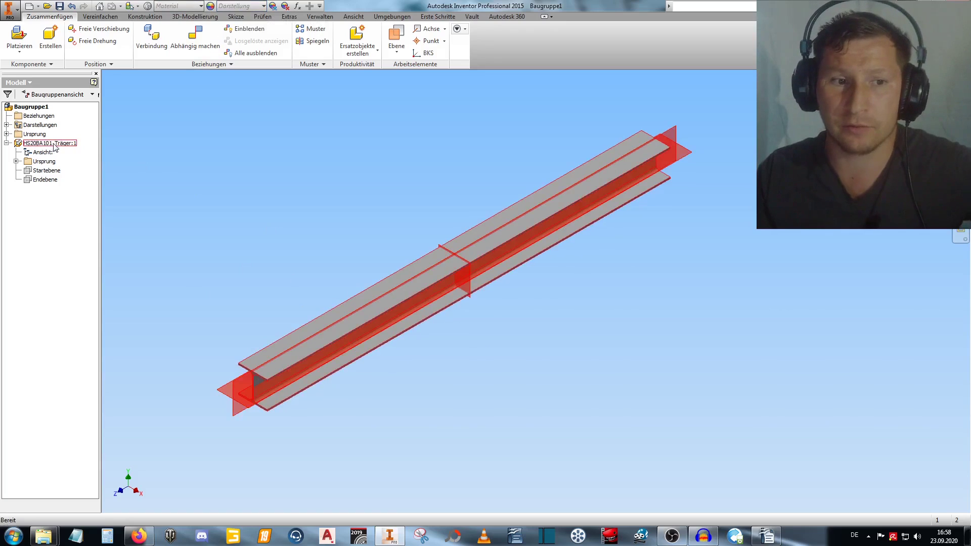
key(ctrl+v)
scroll(302, 278, up, 3)
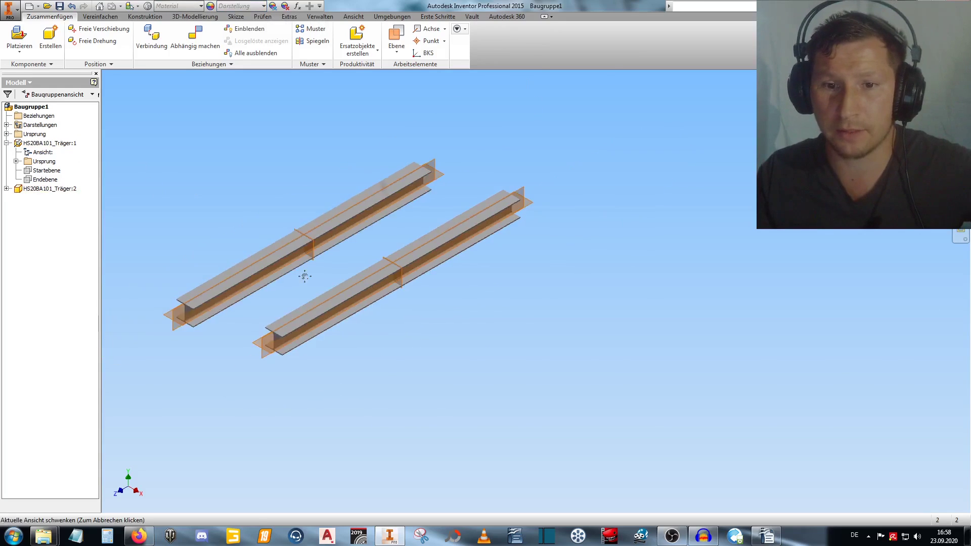
scroll(301, 277, down, 5)
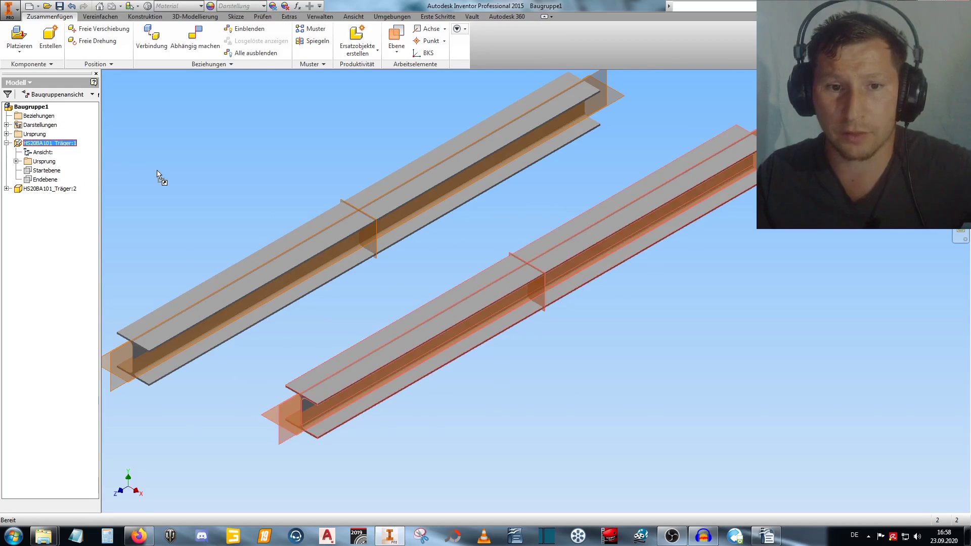
key(ctrl+v)
click(175, 159)
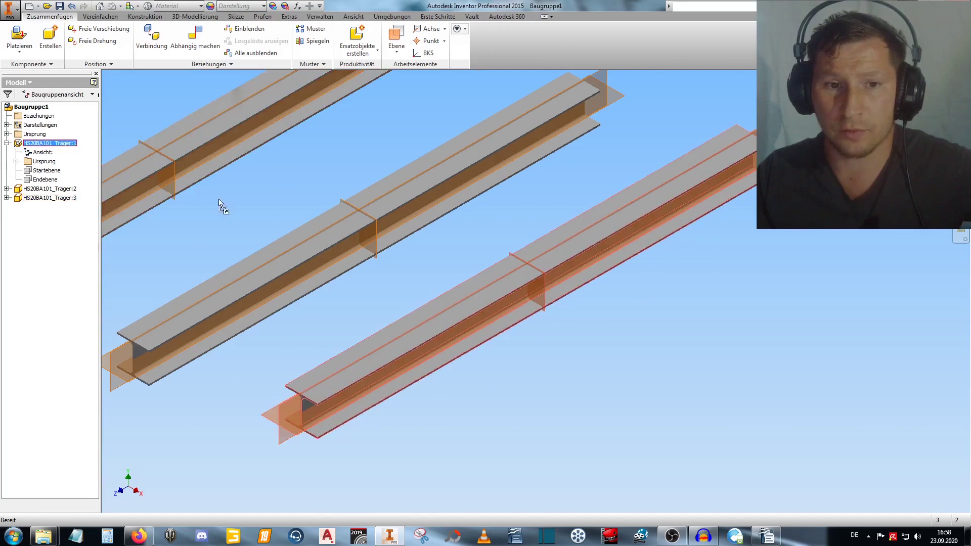
key(ctrl+v)
click(236, 193)
drag(268, 226, 172, 146)
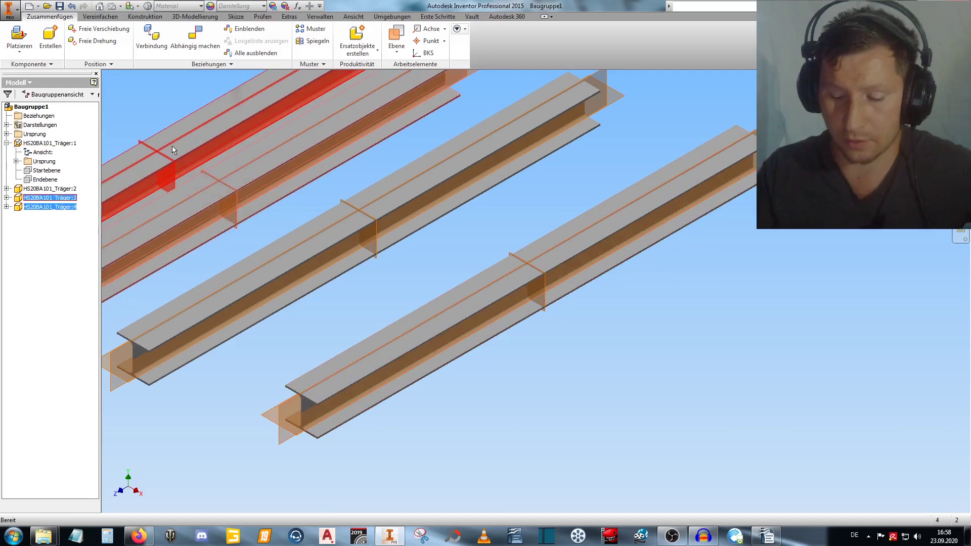
key(Delete)
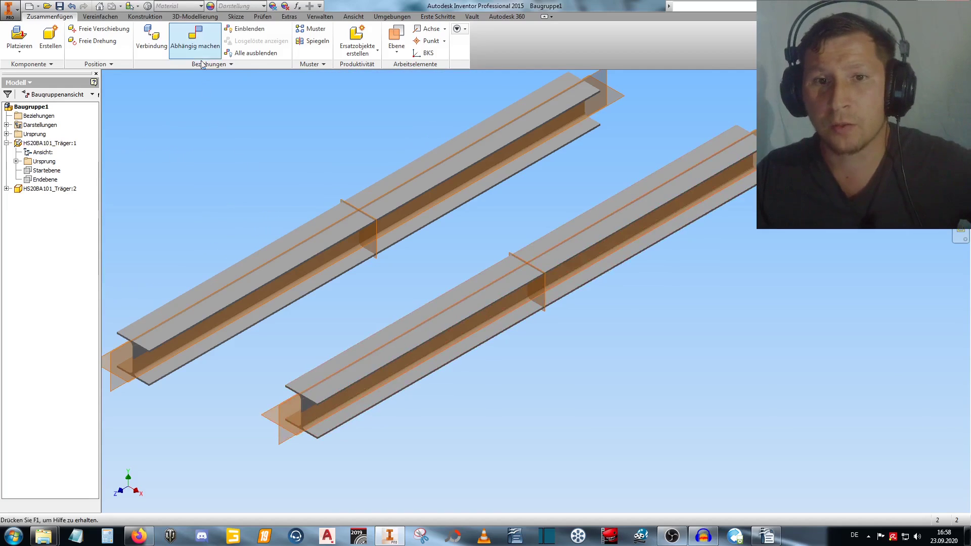
Add a Passend mate between the XY planes of the two beams.
click(195, 38)
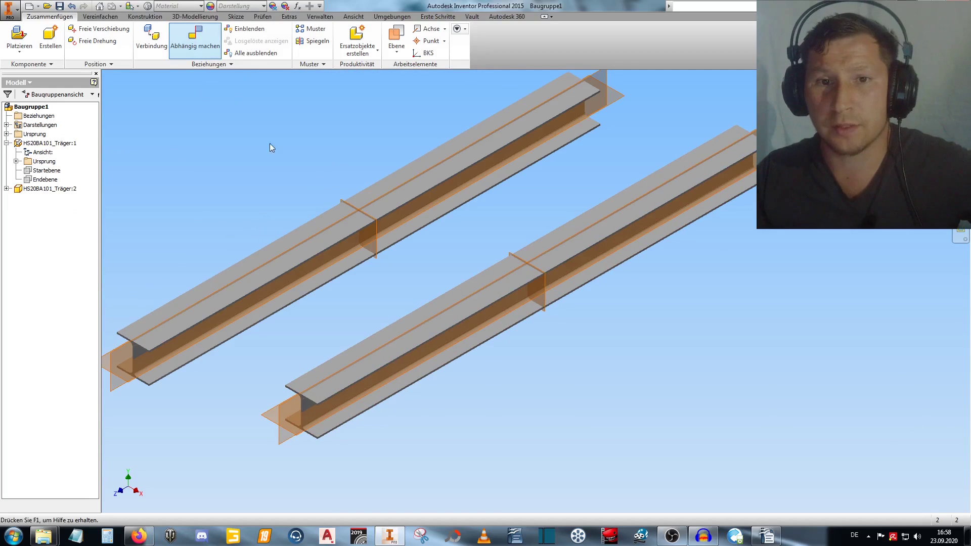
click(376, 262)
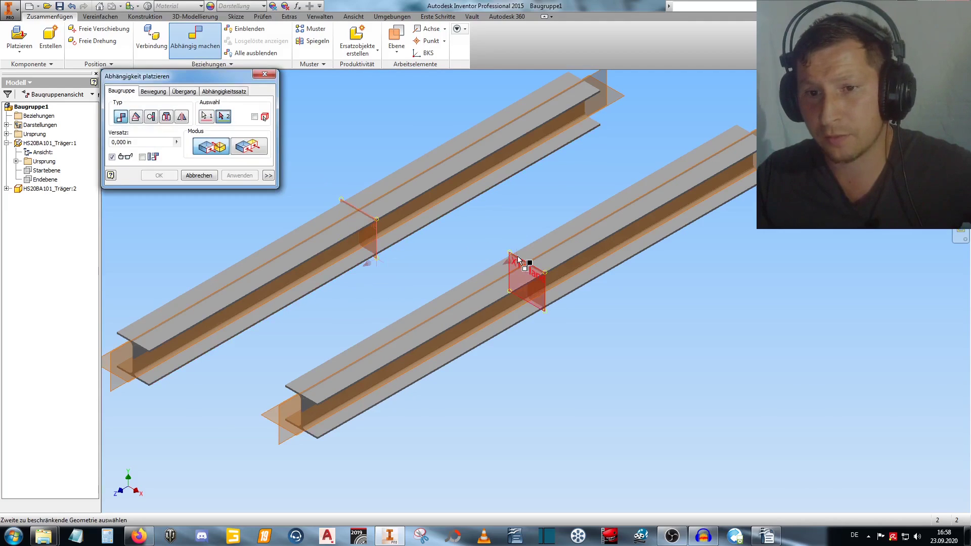
click(516, 260)
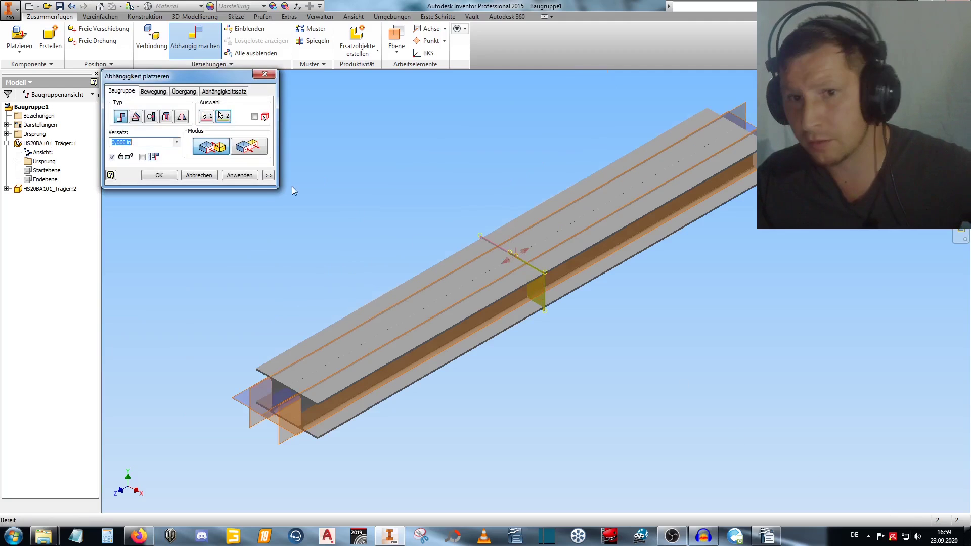
click(247, 176)
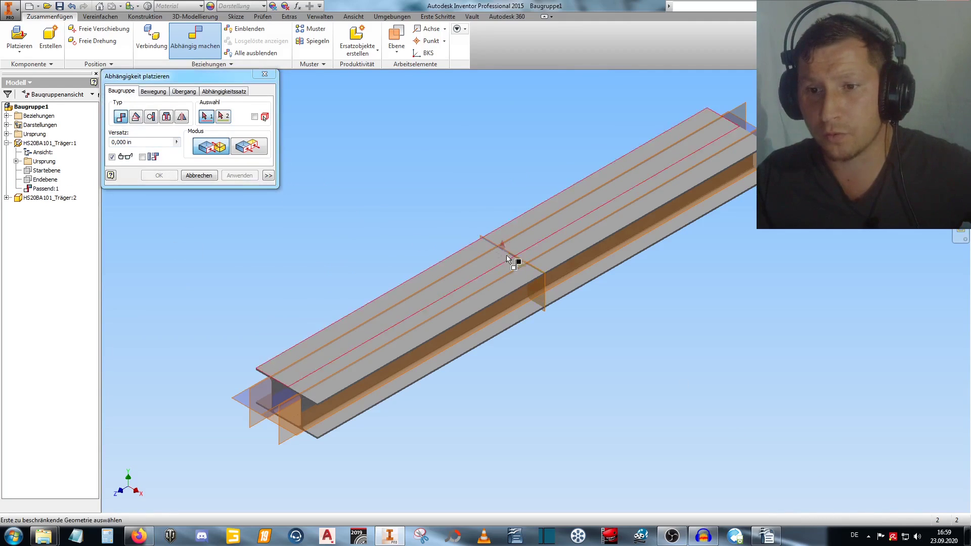
Mate the beam's end plane to the other beam's web and drag Träger:2 alongside.
middle_drag(357, 363, 393, 307)
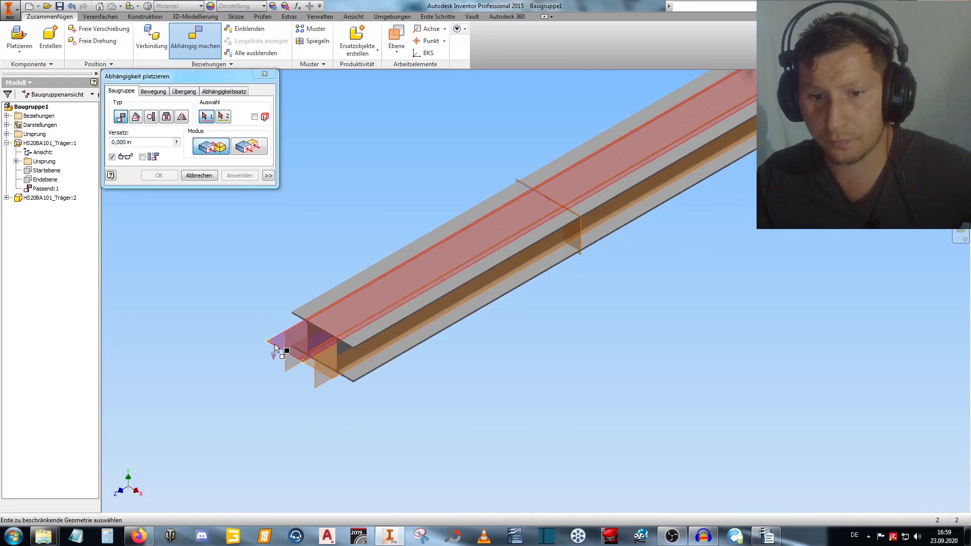
click(292, 369)
click(305, 365)
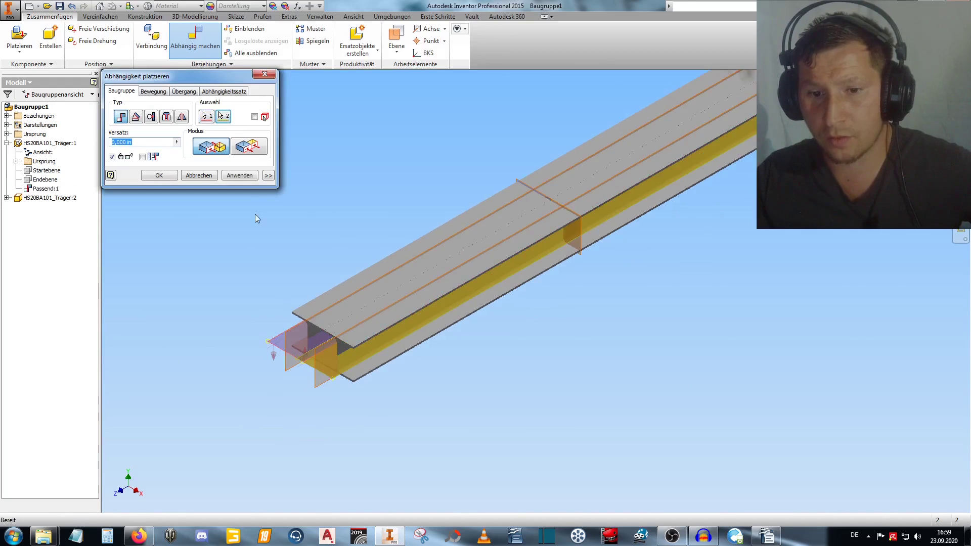
click(240, 176)
click(199, 175)
mouse_move(455, 275)
mouse_down()
mouse_move(387, 232)
mouse_move(260, 202)
mouse_up()
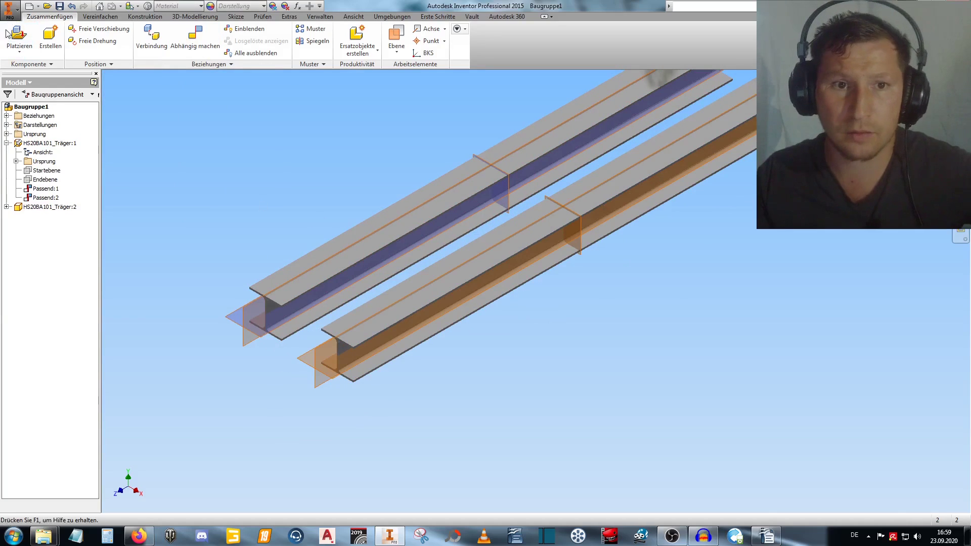
click(9, 9)
Close the application options, then drag the upper beam right beside the lower beam.
click(91, 298)
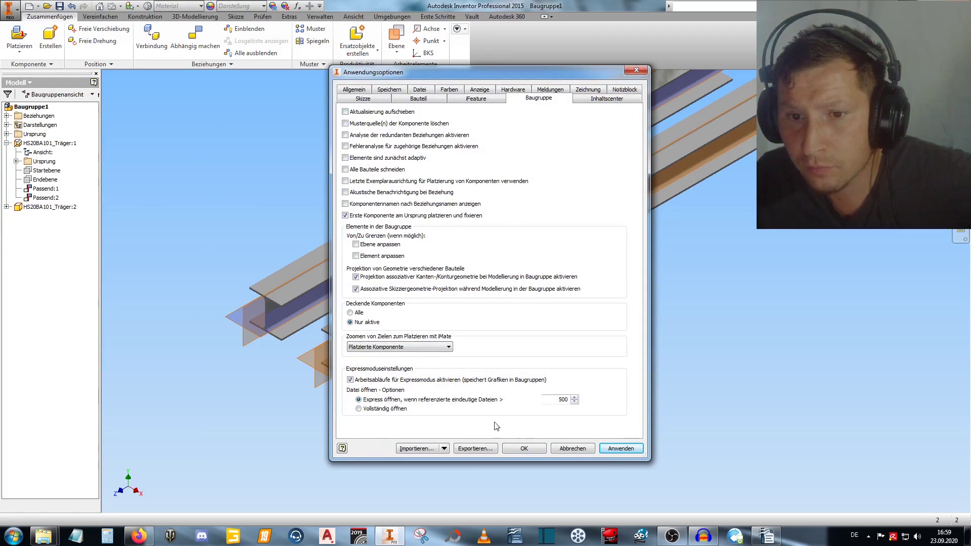
click(524, 448)
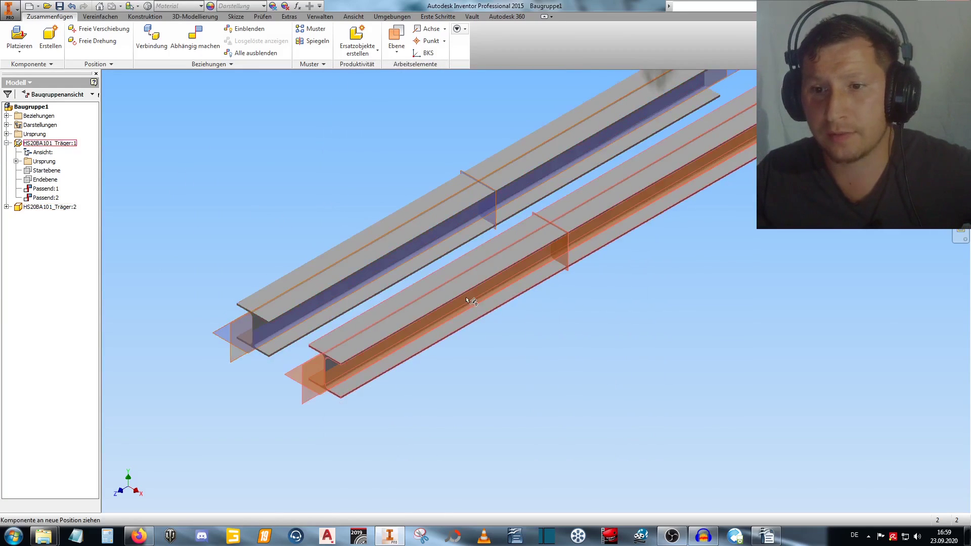
click(463, 298)
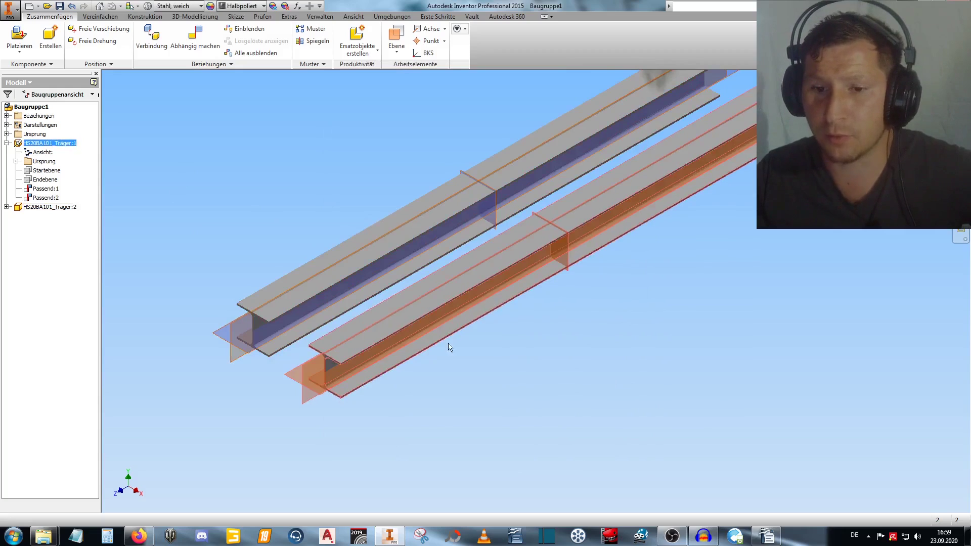
mouse_move(340, 278)
mouse_down()
mouse_move(308, 286)
mouse_move(354, 274)
mouse_up()
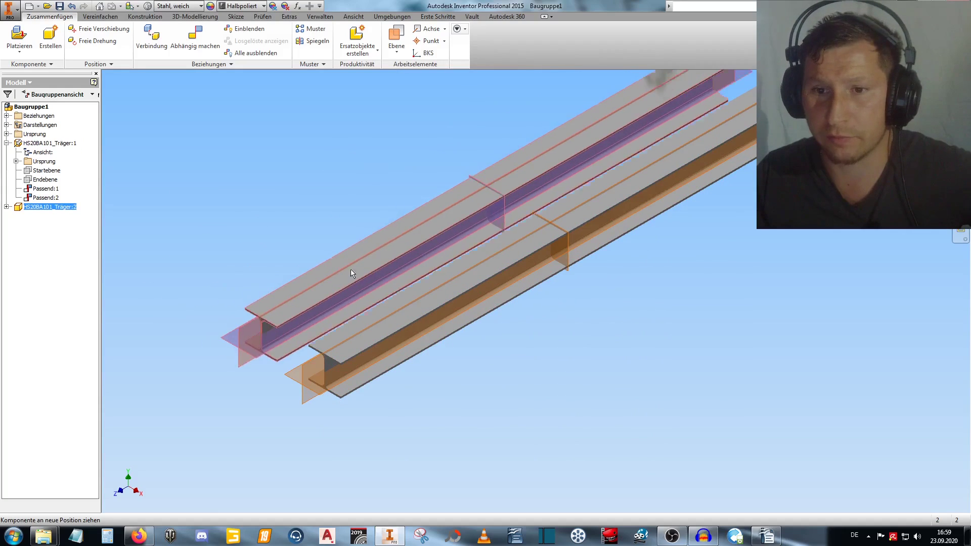
click(299, 230)
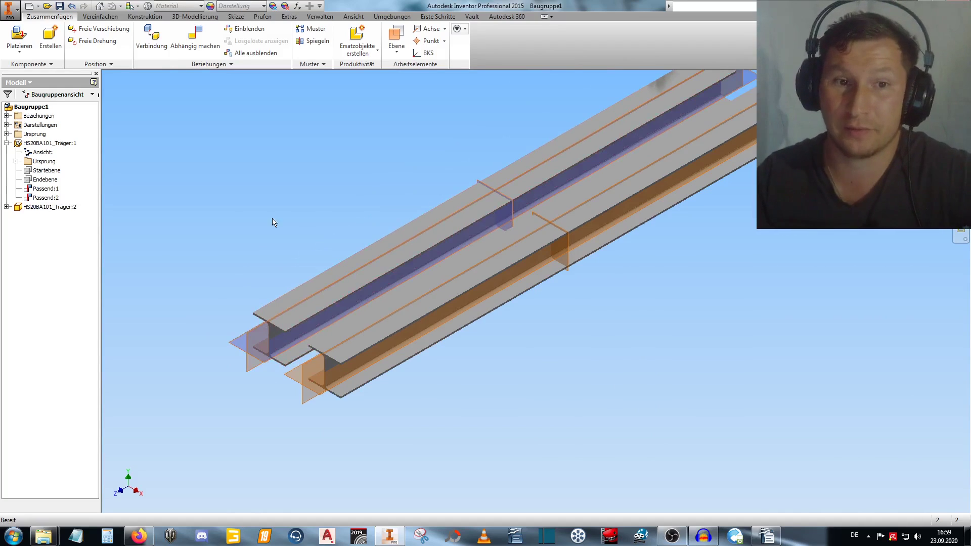
Add a third mate constraint between the faces of the two HS20BA101_Träger beams.
key(c)
scroll(301, 377, up, 5)
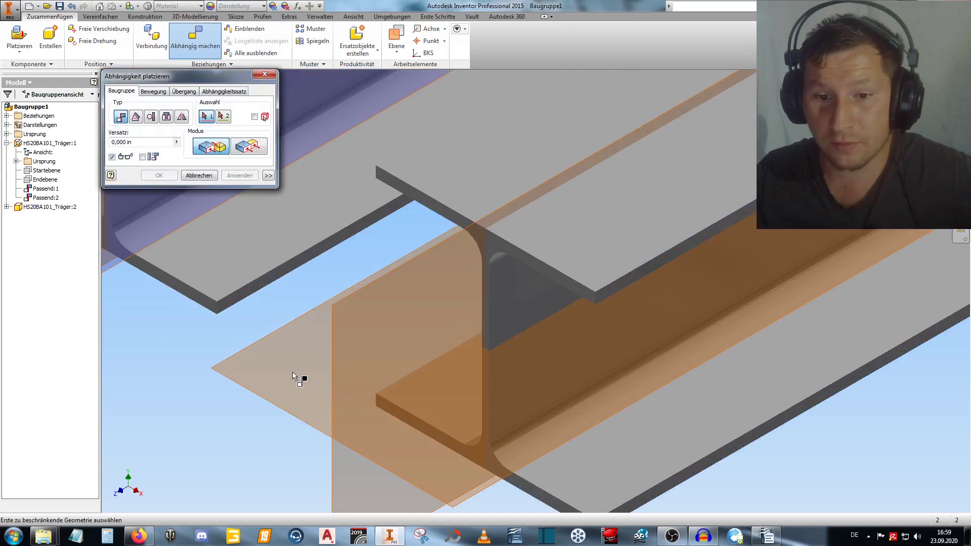
click(251, 301)
scroll(253, 300, down, 5)
key(F4)
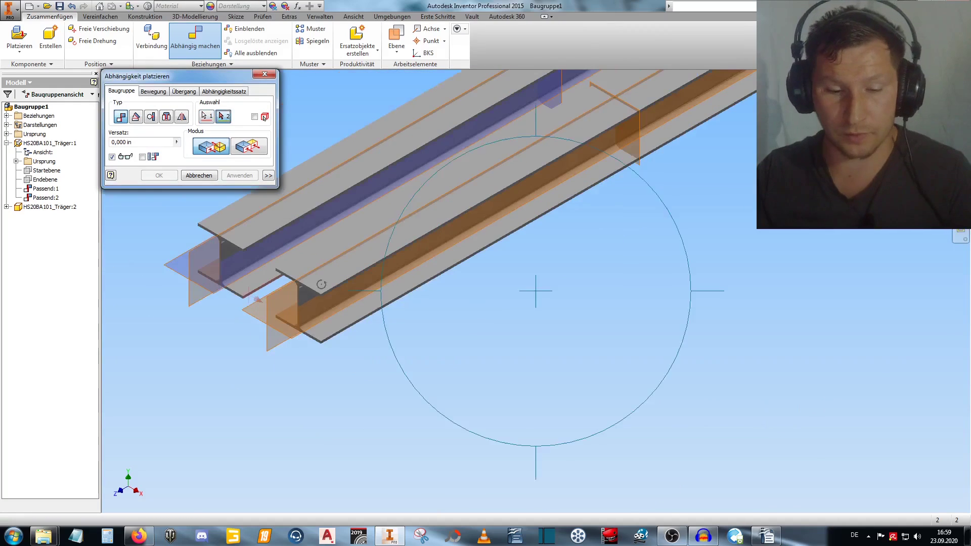
drag(321, 284, 427, 329)
scroll(376, 306, up, 5)
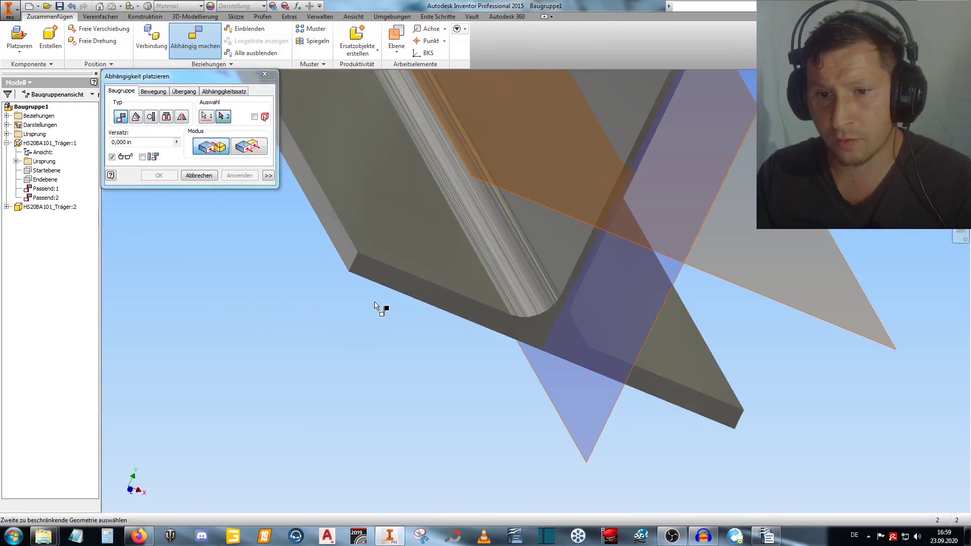
click(353, 262)
click(241, 180)
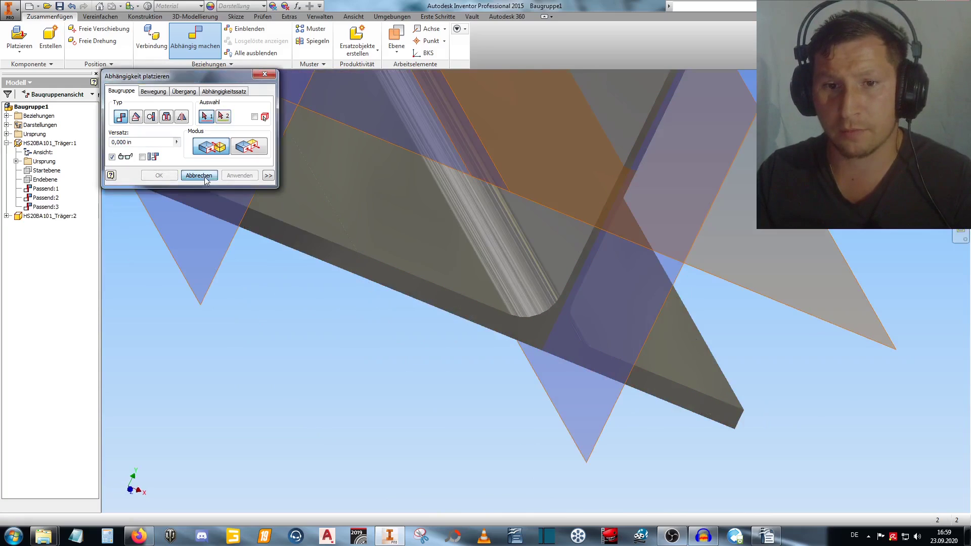
click(199, 175)
Orbit and pan to view the aligned beams end-on.
scroll(349, 287, down, 5)
key(F4)
scroll(349, 287, up, 3)
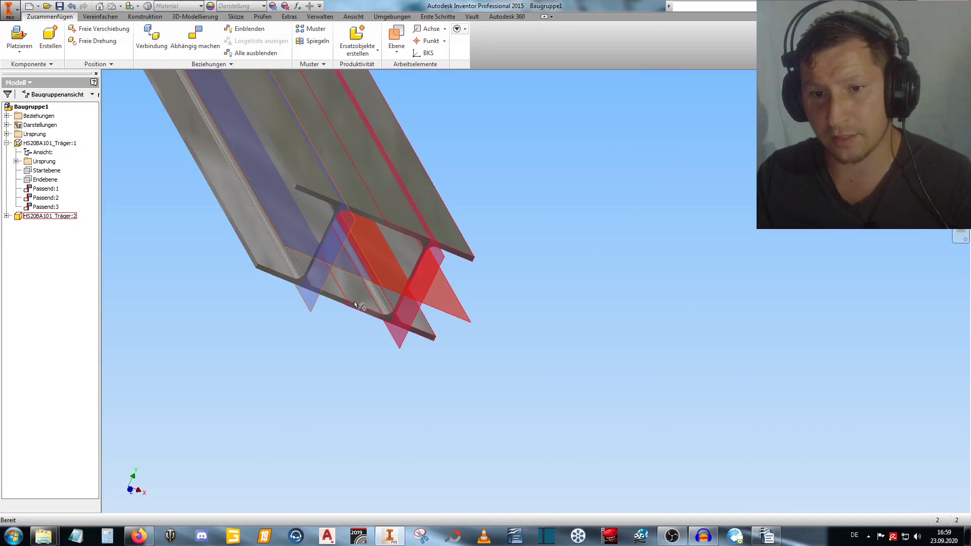
mouse_move(266, 270)
shift+middle_down()
mouse_move(406, 274)
mouse_move(336, 284)
mouse_move(515, 323)
shift+middle_up()
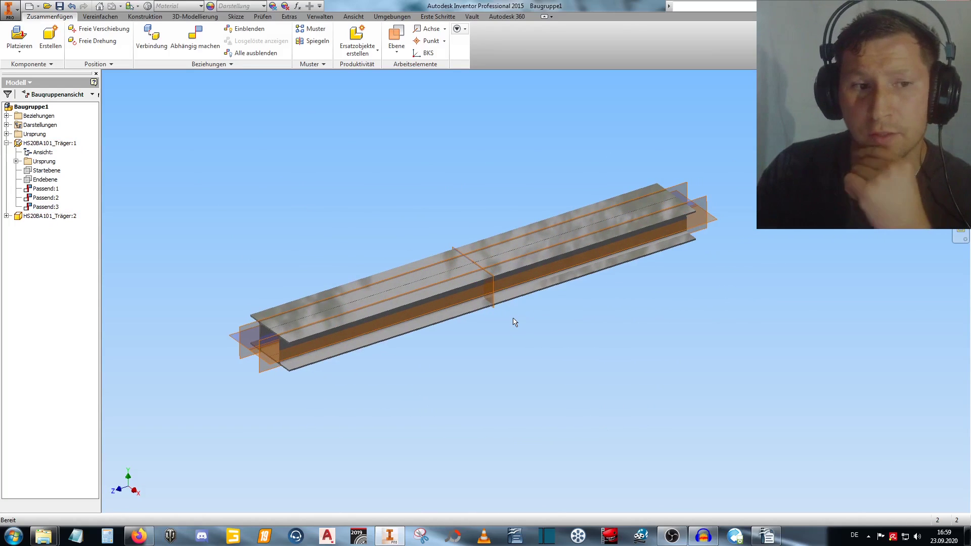
middle_drag(511, 321, 477, 304)
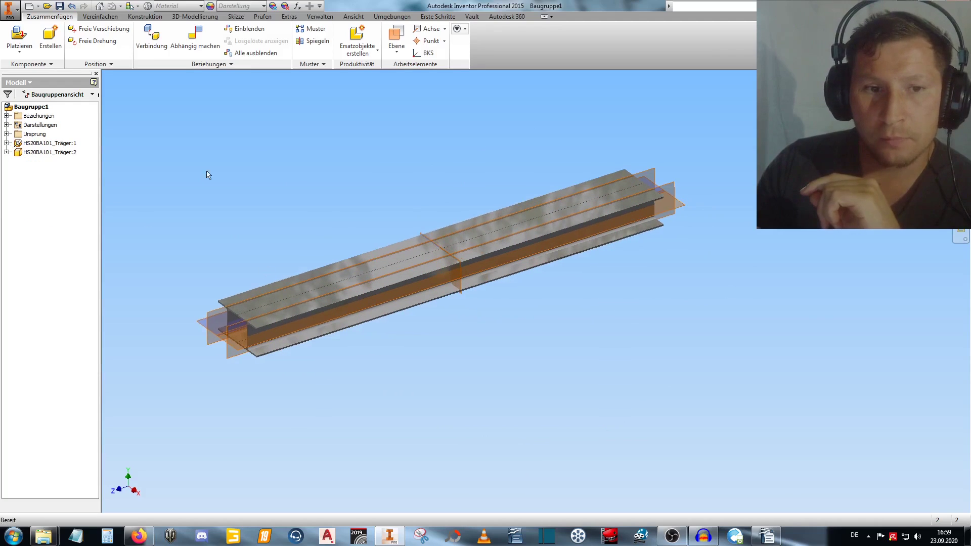
Save the assembly as HS20BA100_Spalttisch.iam, confirming the save of its HS20BA101_Träger part.
click(60, 6)
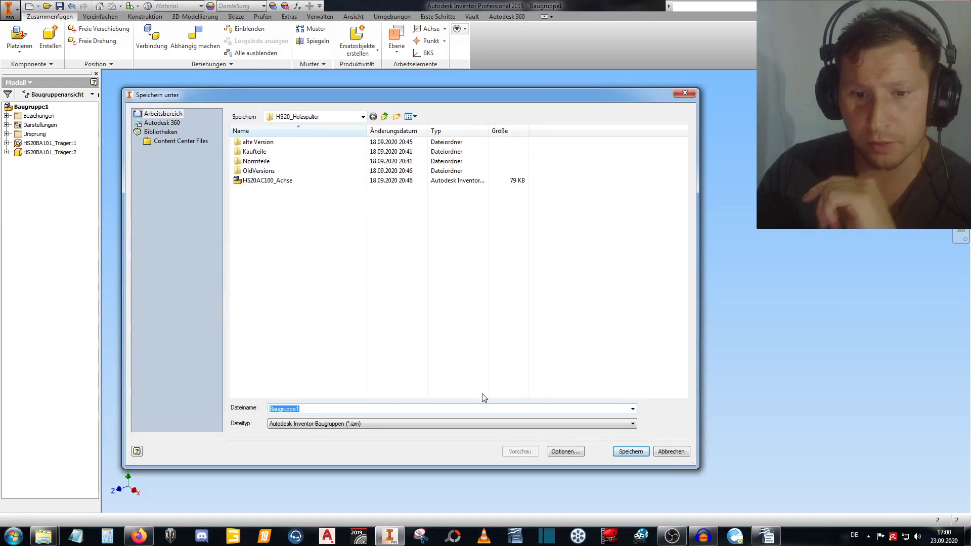
text(HS20)
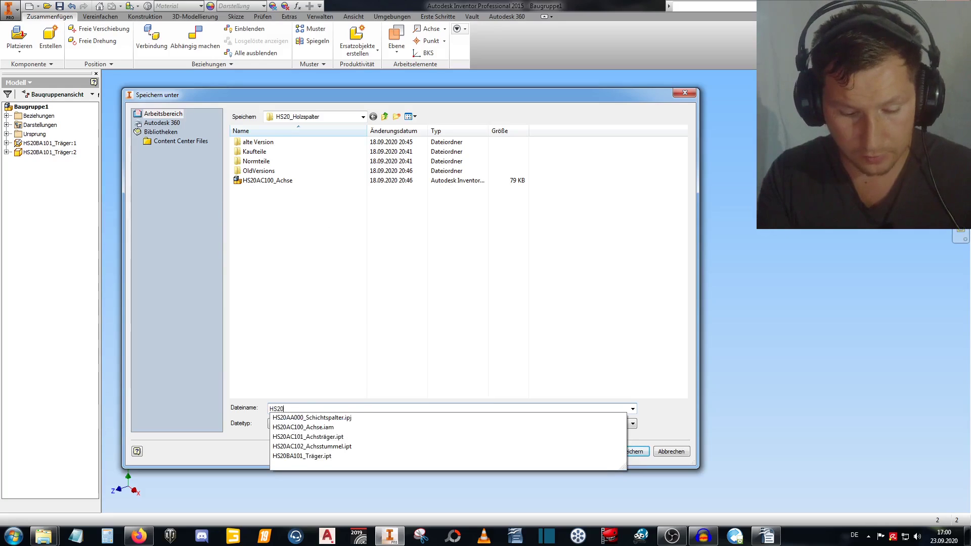
text(BA)
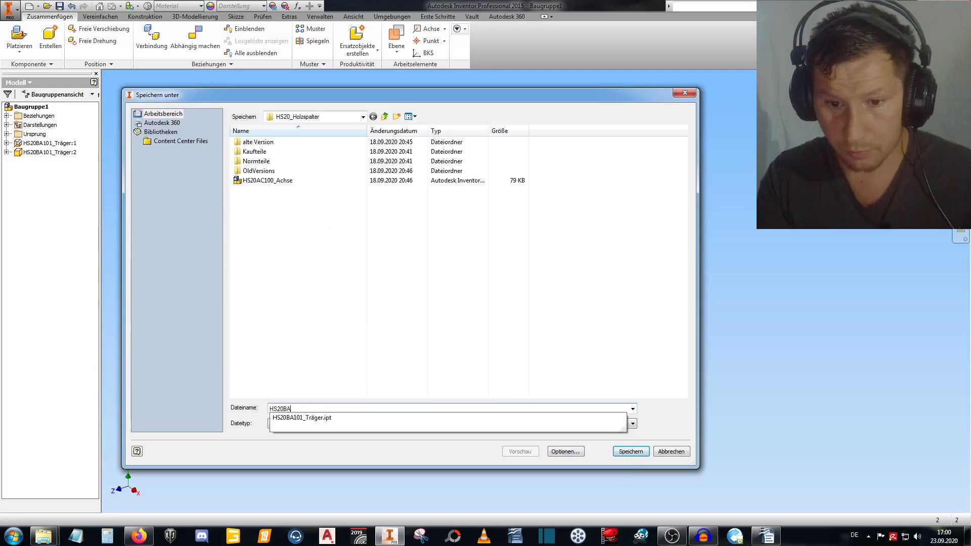
text(100_Spalttisch)
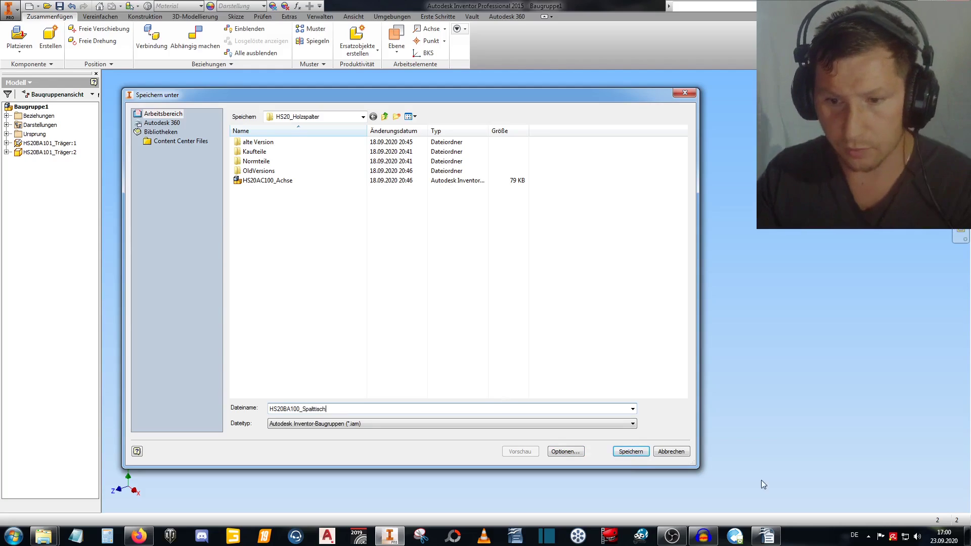
click(637, 454)
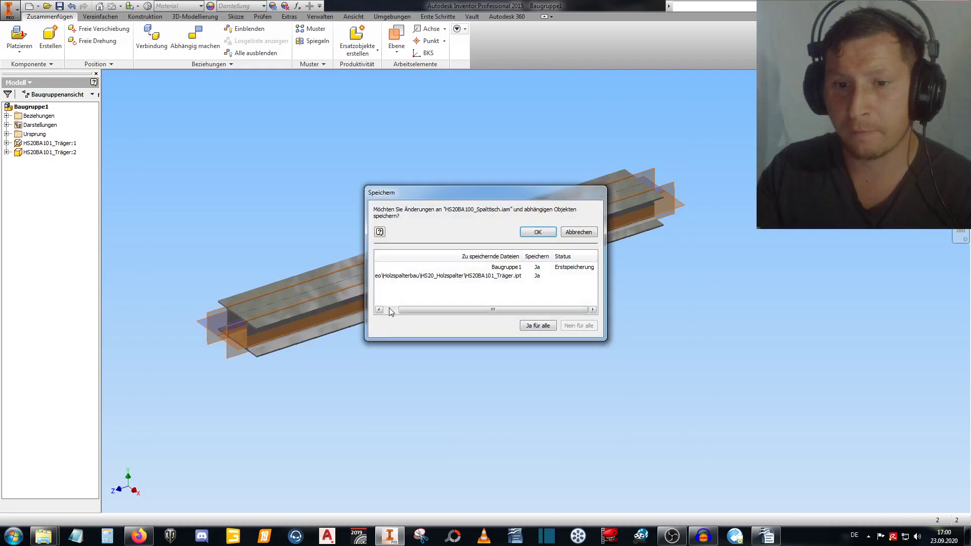
click(542, 238)
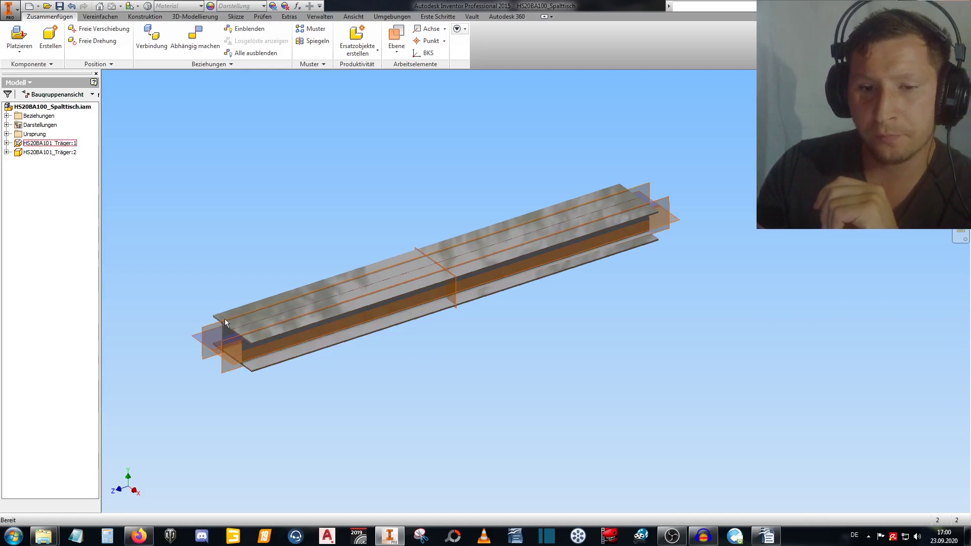
Edit HS20BA101_Träger:1 in place and start a 2 mm chamfer on its top flange edge.
scroll(228, 346, down, 5)
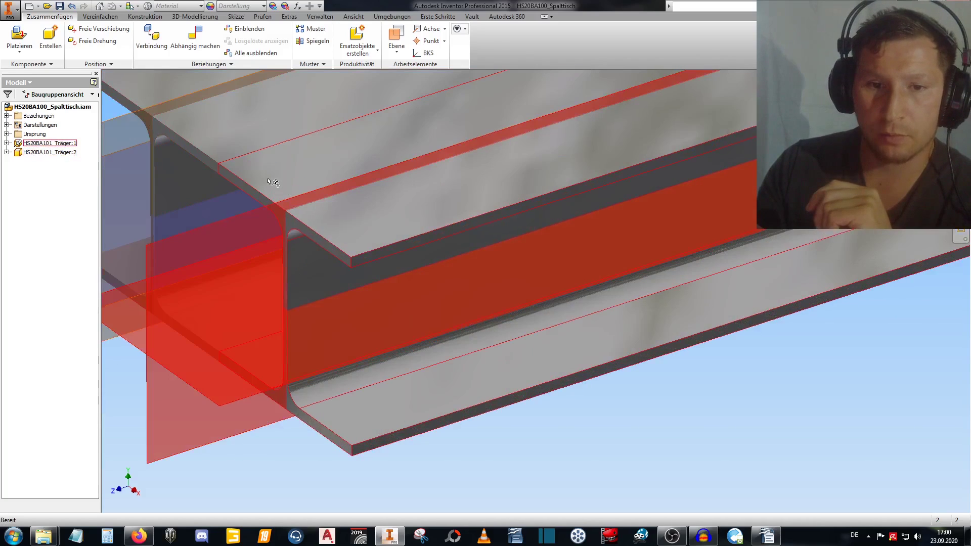
scroll(231, 169, up, 2)
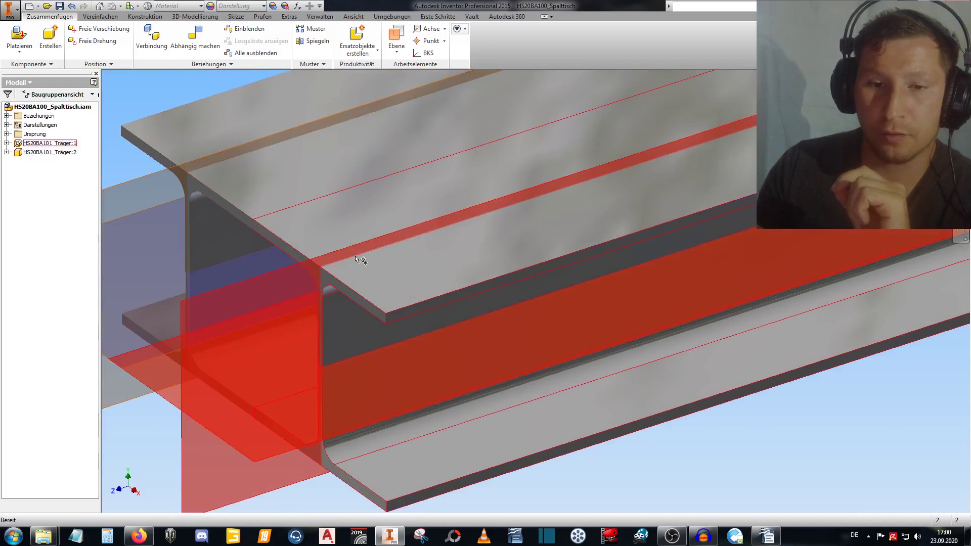
double_click(322, 235)
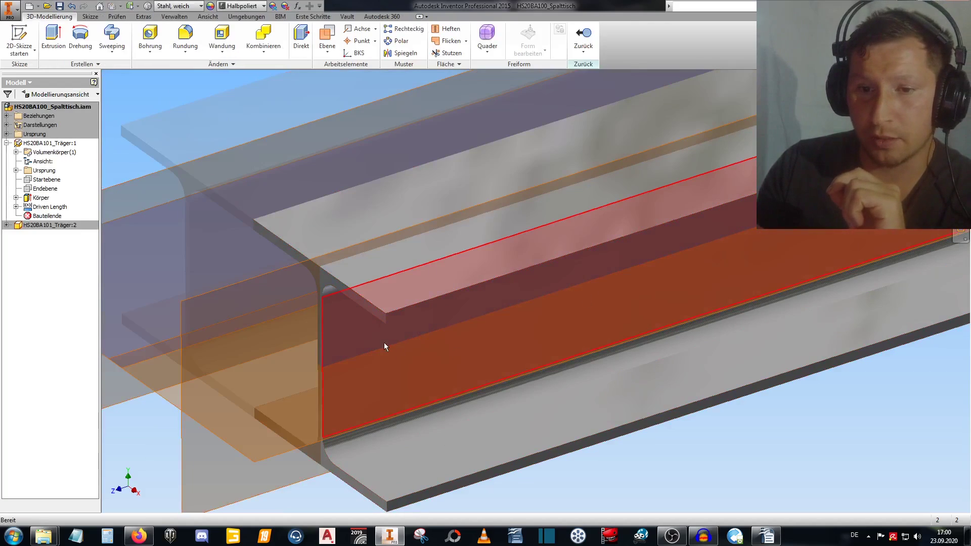
scroll(263, 278, up, 2)
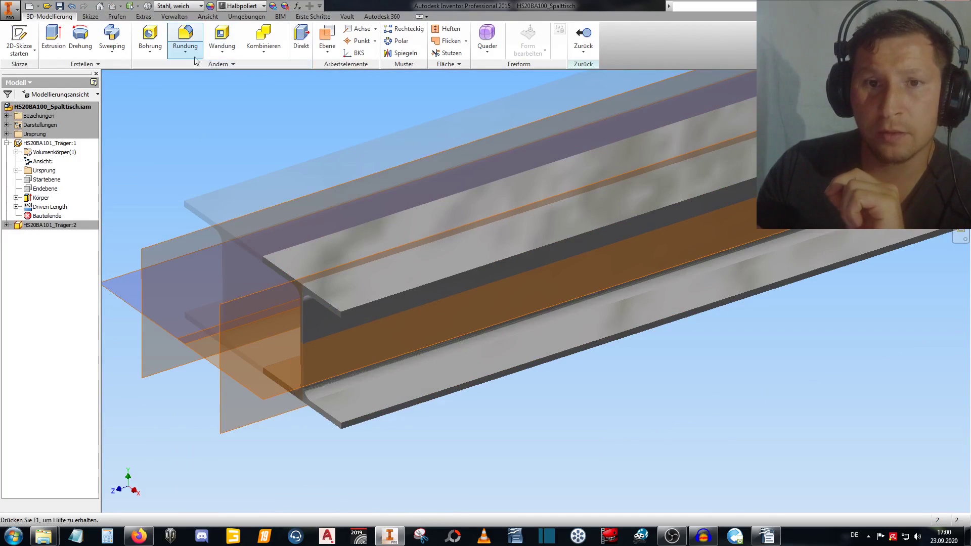
click(185, 50)
click(192, 91)
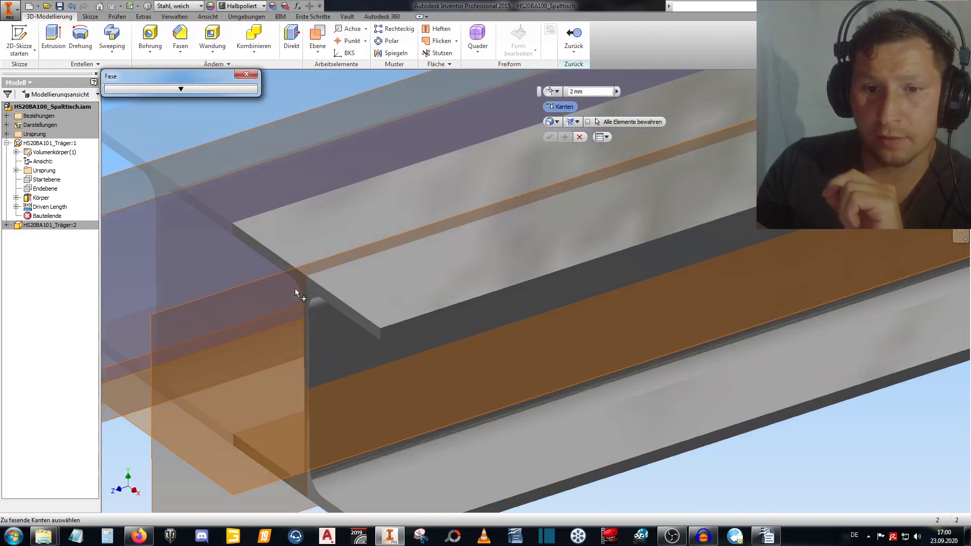
scroll(303, 290, down, 2)
click(250, 215)
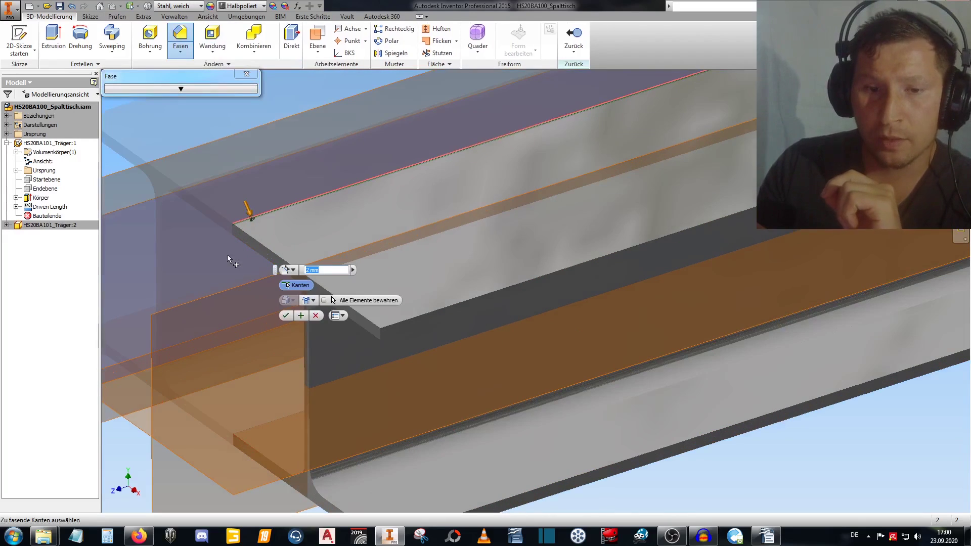
Cancel the chamfer and measure the beam end: 200 mm edge length, 190 mm face offset.
scroll(239, 223, down, 2)
key(Escape)
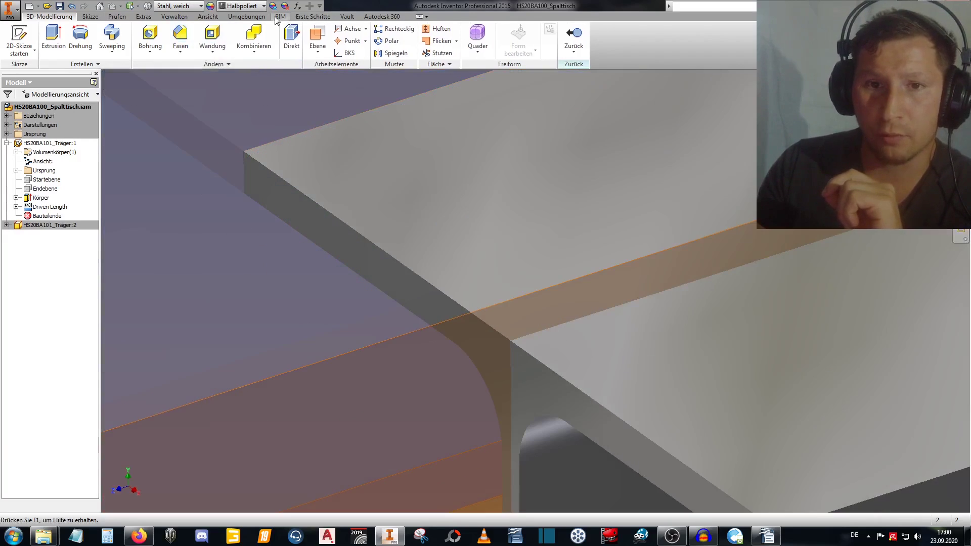
click(143, 16)
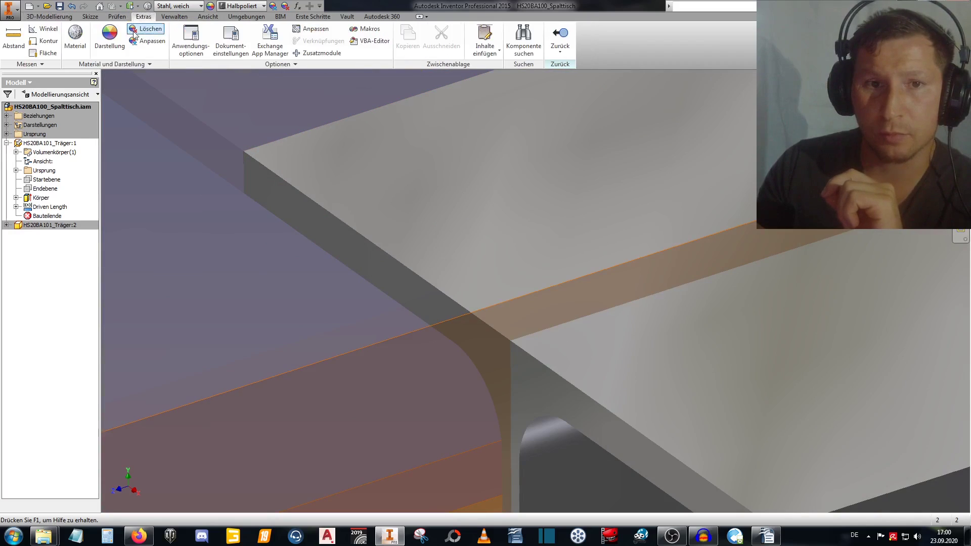
click(13, 38)
scroll(327, 226, up, 2)
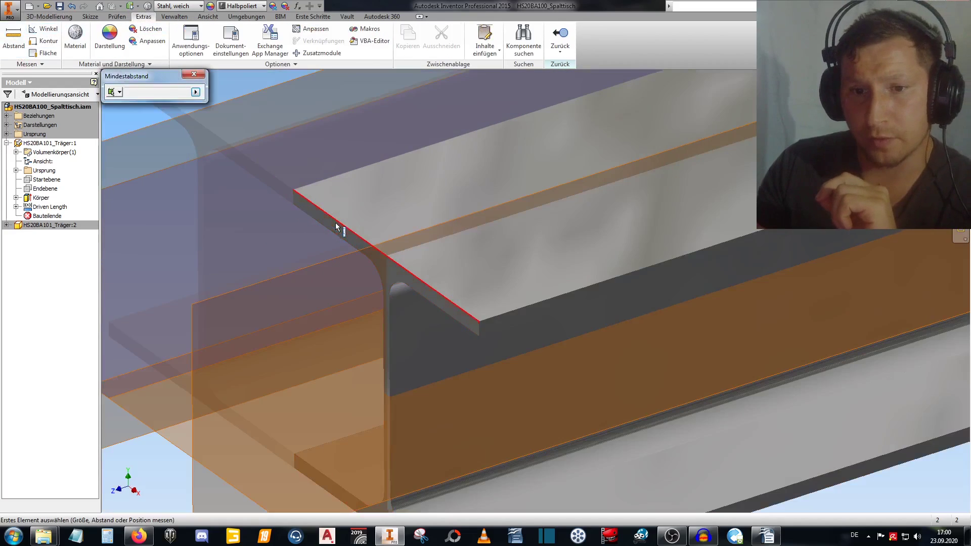
click(336, 224)
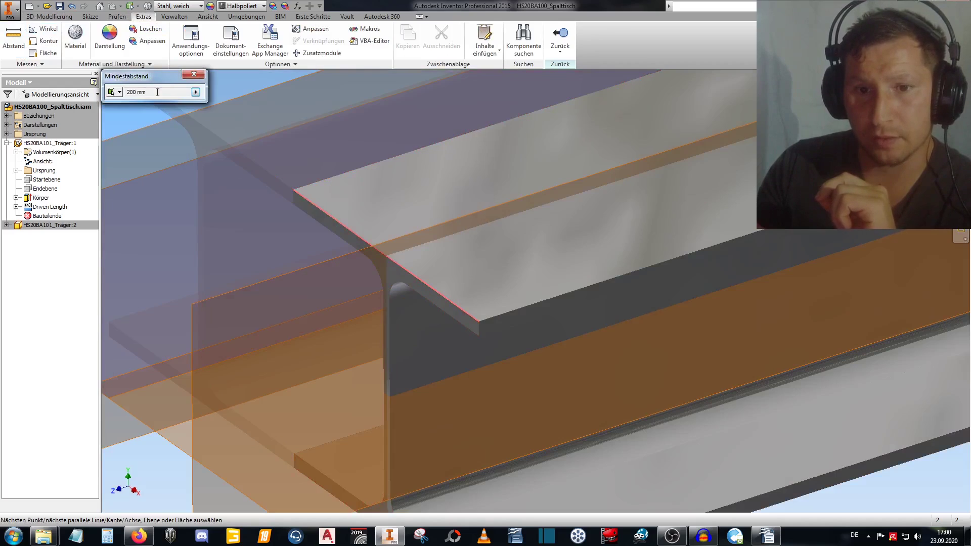
click(354, 223)
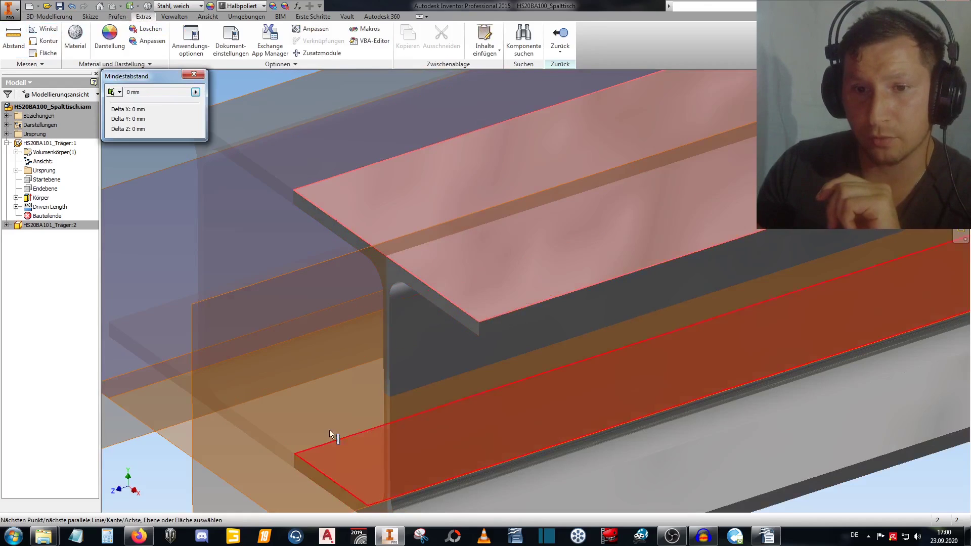
click(324, 490)
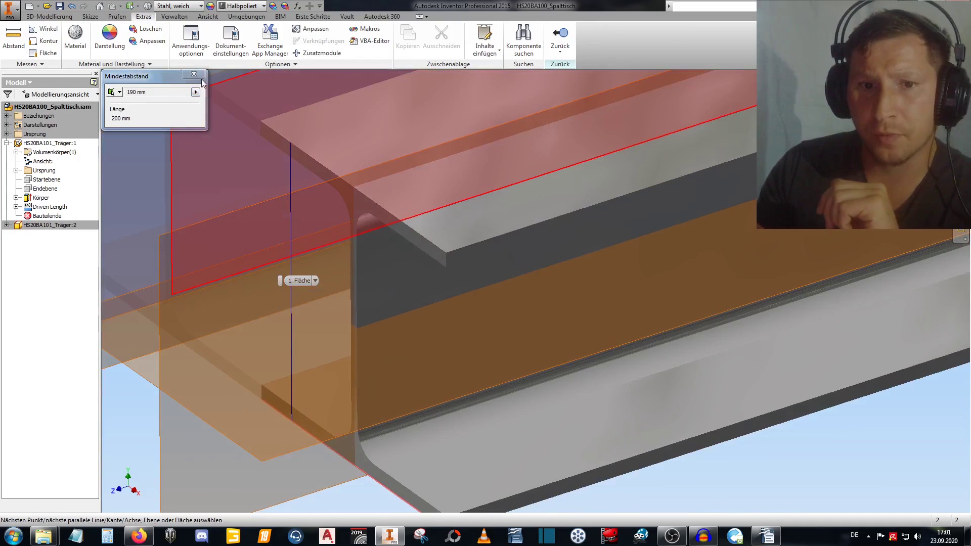
key(Escape)
Start a fresh distance measurement on the beam.
scroll(277, 281, down, 3)
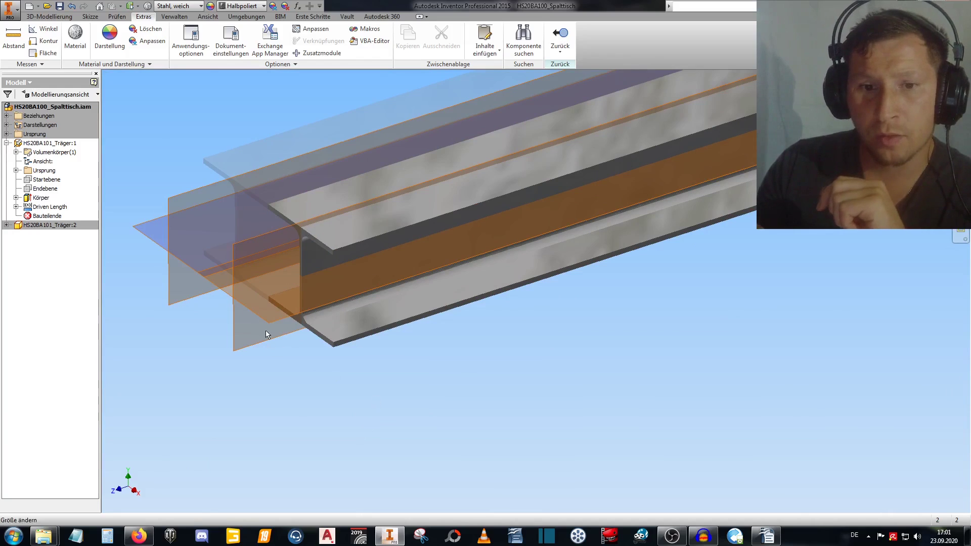
right_click(177, 112)
key(Escape)
click(14, 41)
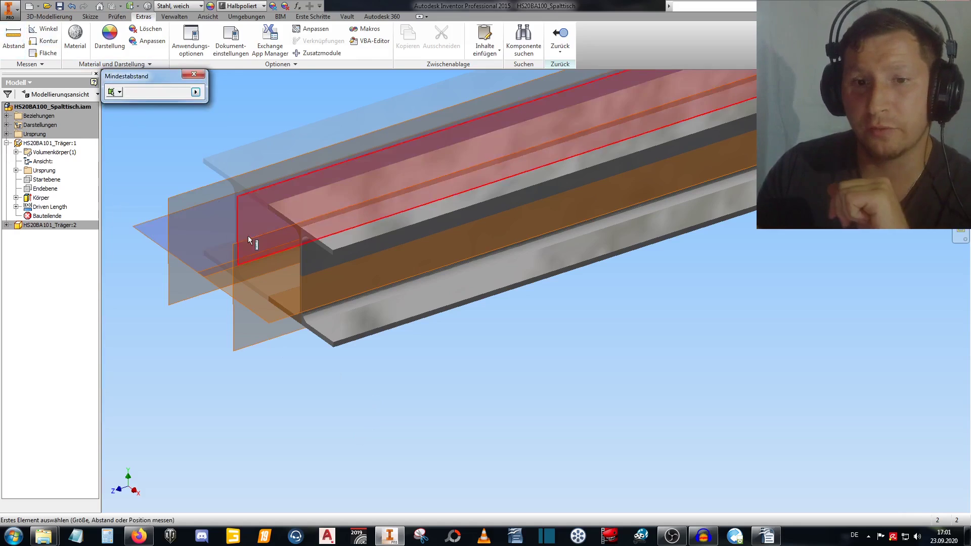
Measure the flange edge to confirm its 10 mm thickness.
click(200, 74)
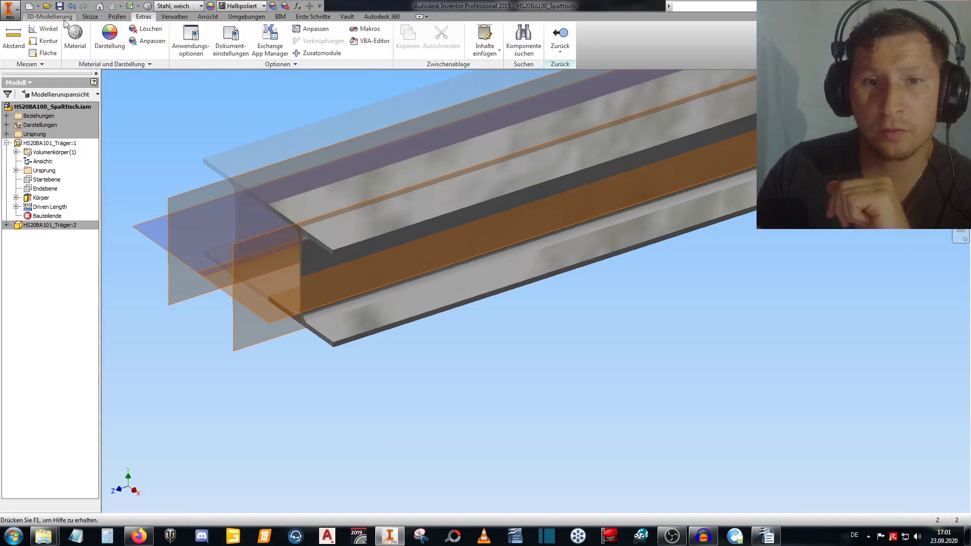
click(53, 18)
click(180, 36)
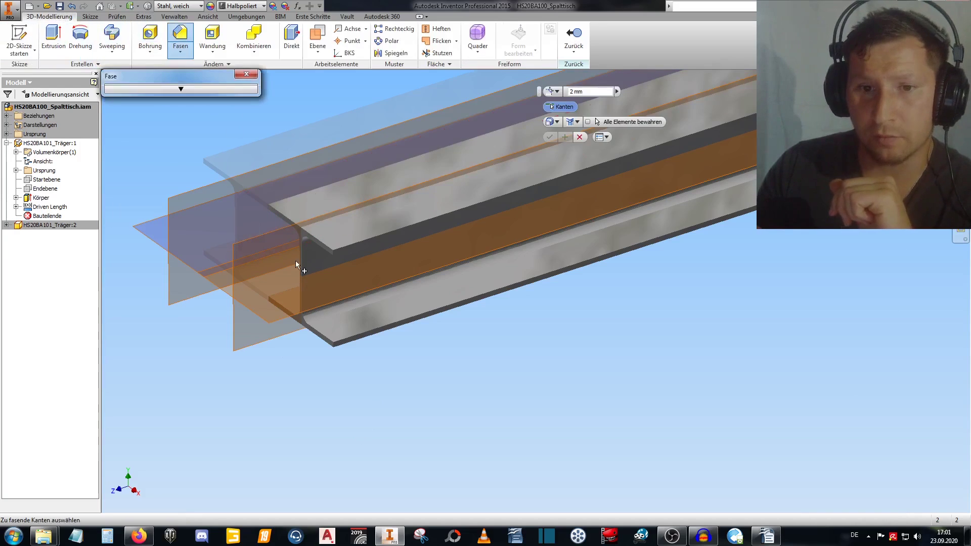
click(253, 75)
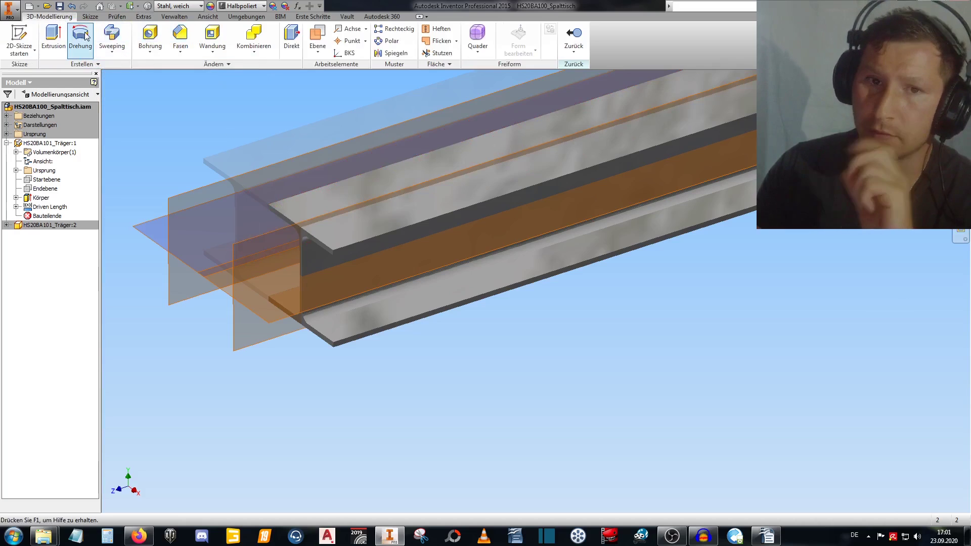
click(115, 17)
click(13, 36)
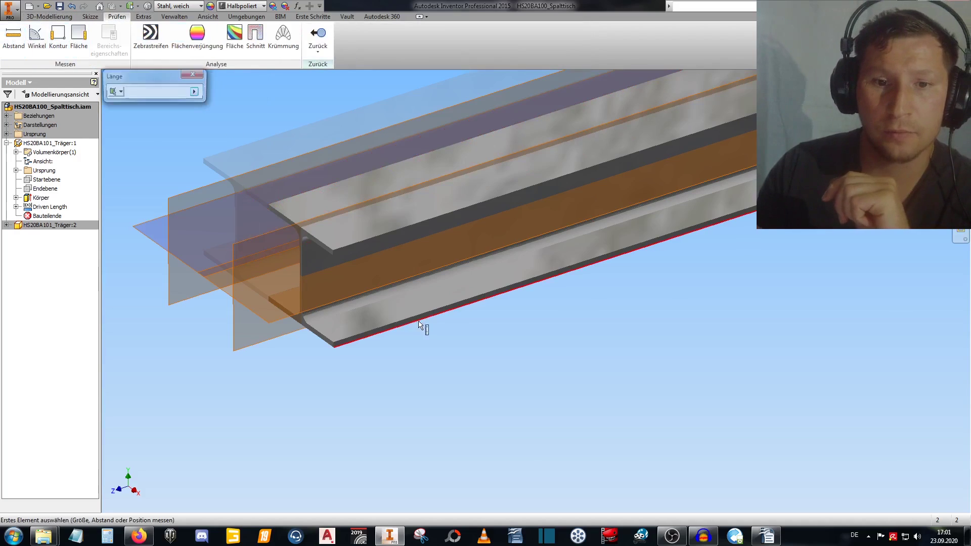
scroll(425, 327, up, 5)
scroll(347, 265, up, 3)
click(223, 188)
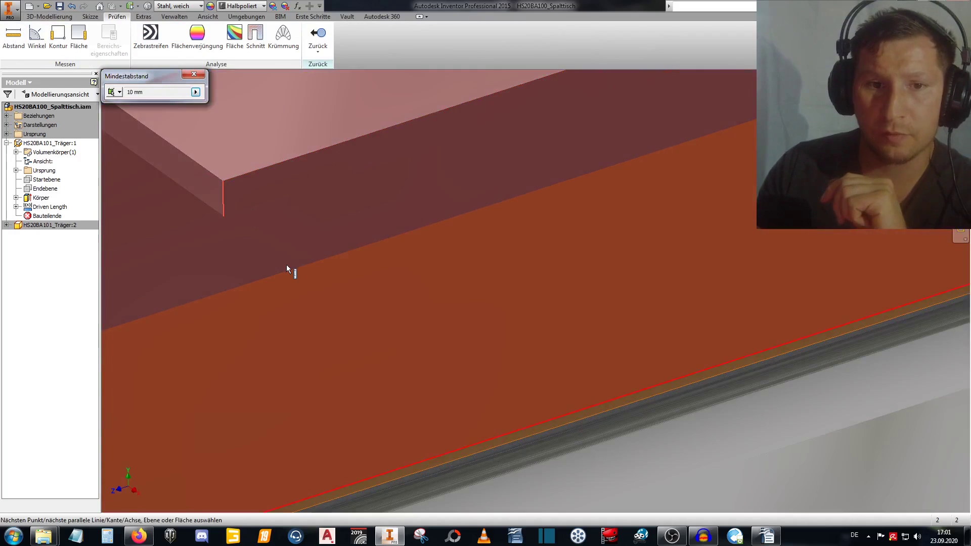
key(Escape)
scroll(230, 202, down, 5)
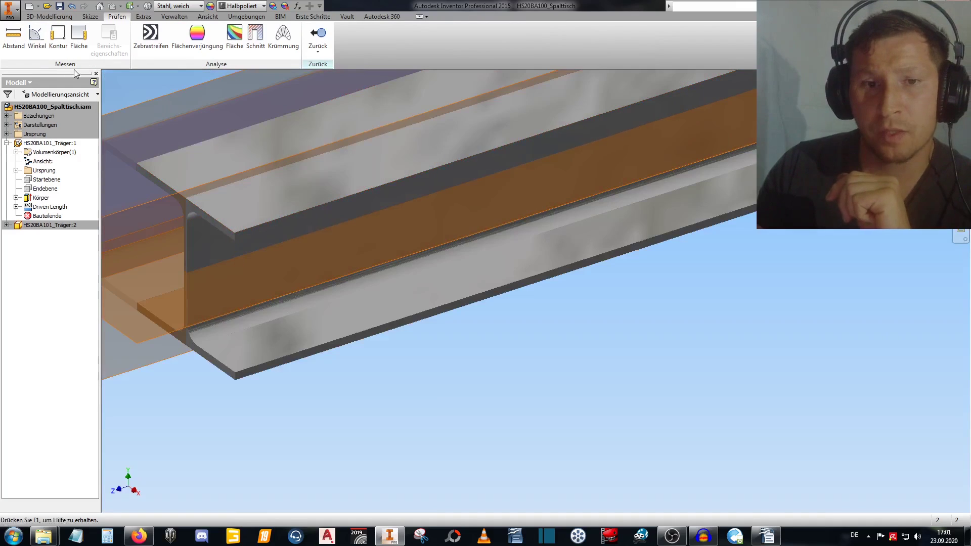
Chamfer the top flange's end edge by 8 mm, creating Fase1.
click(49, 16)
click(180, 38)
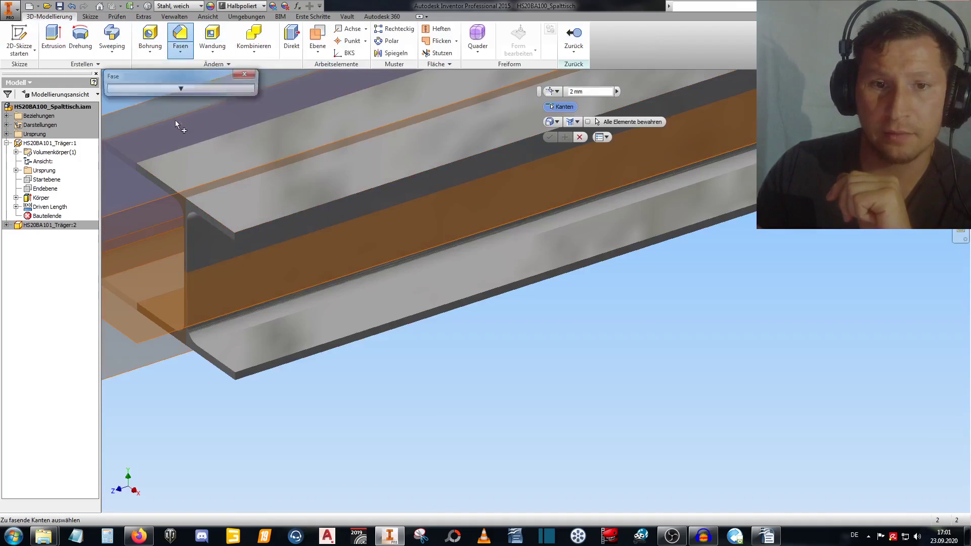
scroll(178, 195, up, 3)
middle_drag(191, 181, 428, 302)
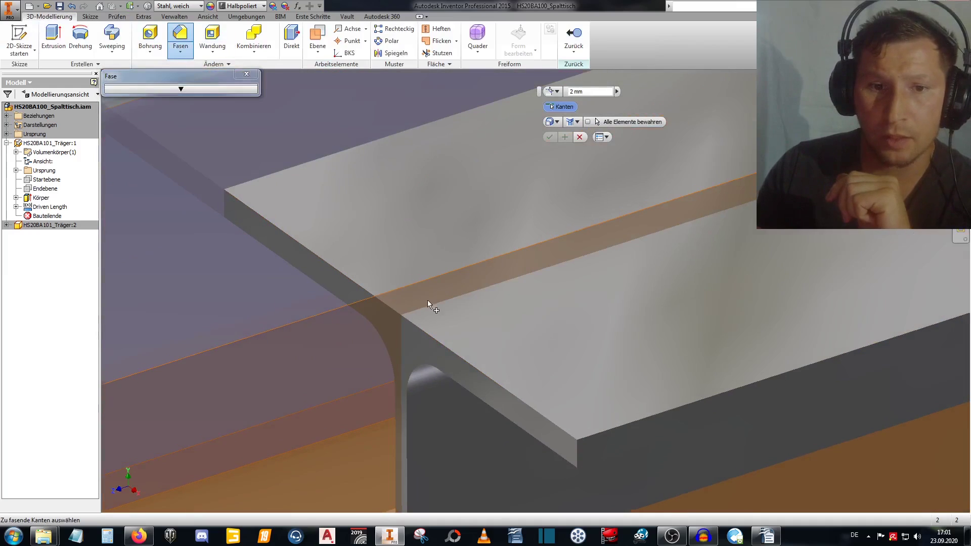
click(289, 172)
scroll(291, 177, up, 2)
scroll(298, 152, up, 2)
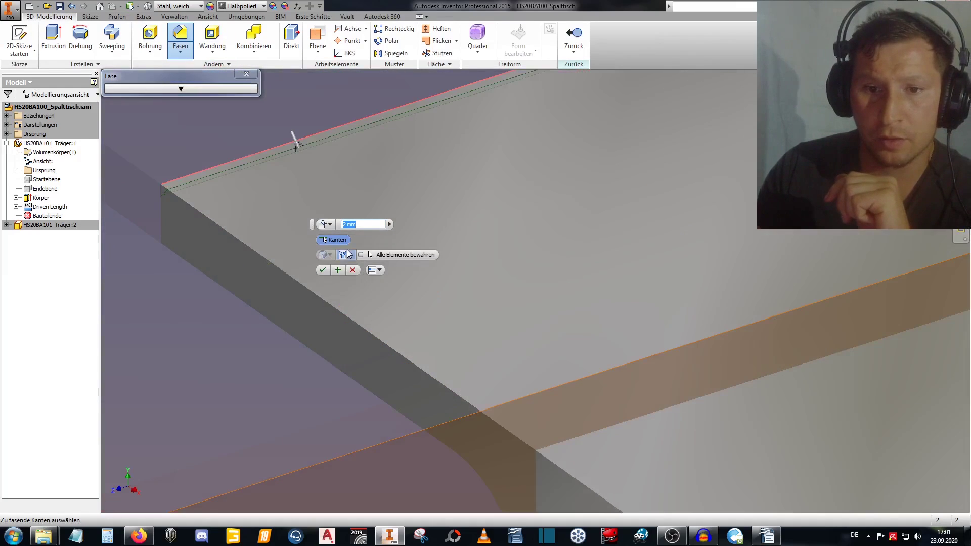
text(8)
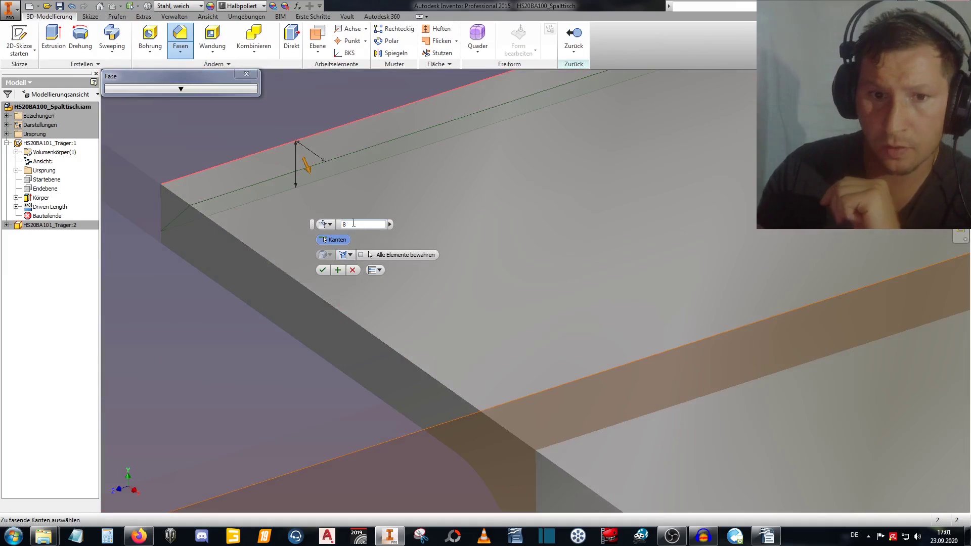
click(322, 270)
scroll(268, 252, down, 5)
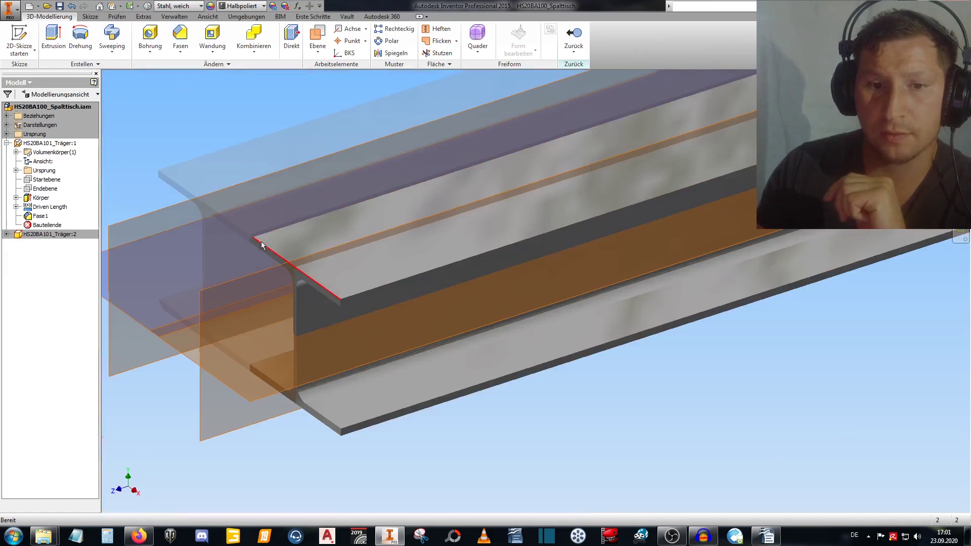
right_click(201, 132)
Finish editing the beam, return to the assembly, and zoom in on a front view.
click(212, 162)
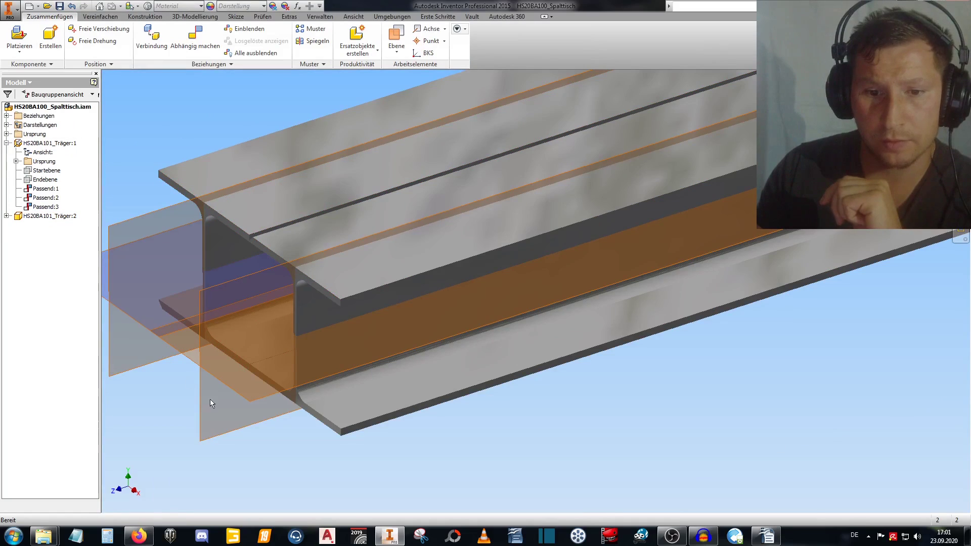
click(6, 143)
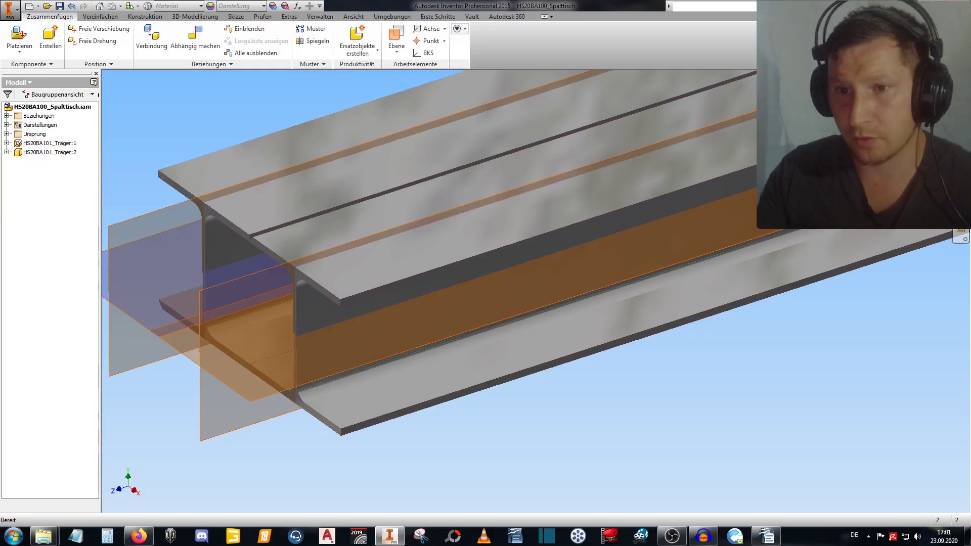
key(F2)
key(F6)
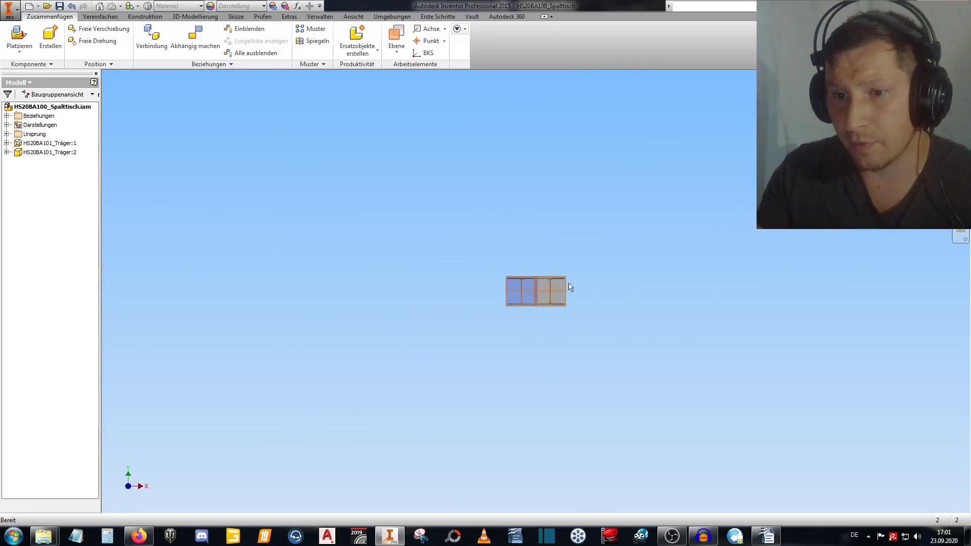
scroll(545, 287, up, 5)
scroll(228, 218, up, 1)
scroll(320, 213, up, 2)
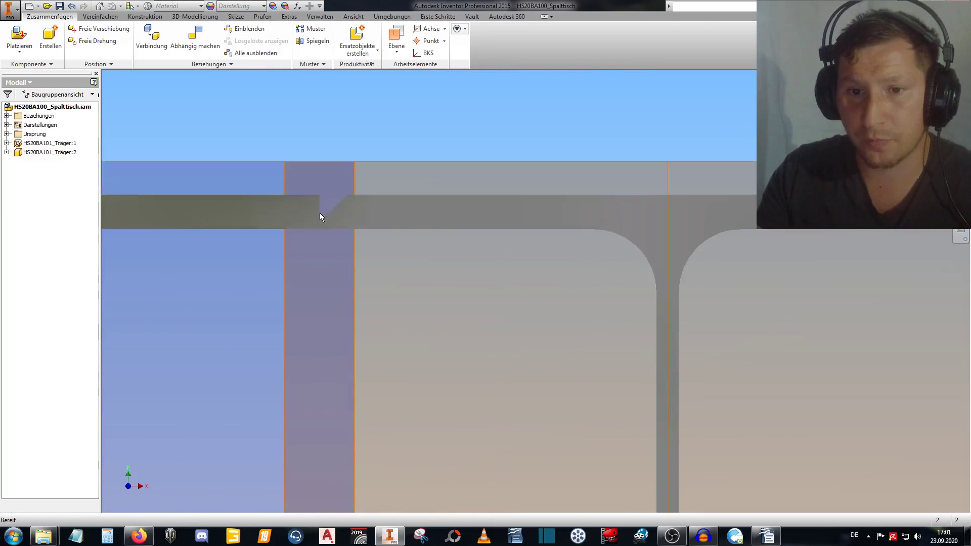
scroll(368, 178, up, 2)
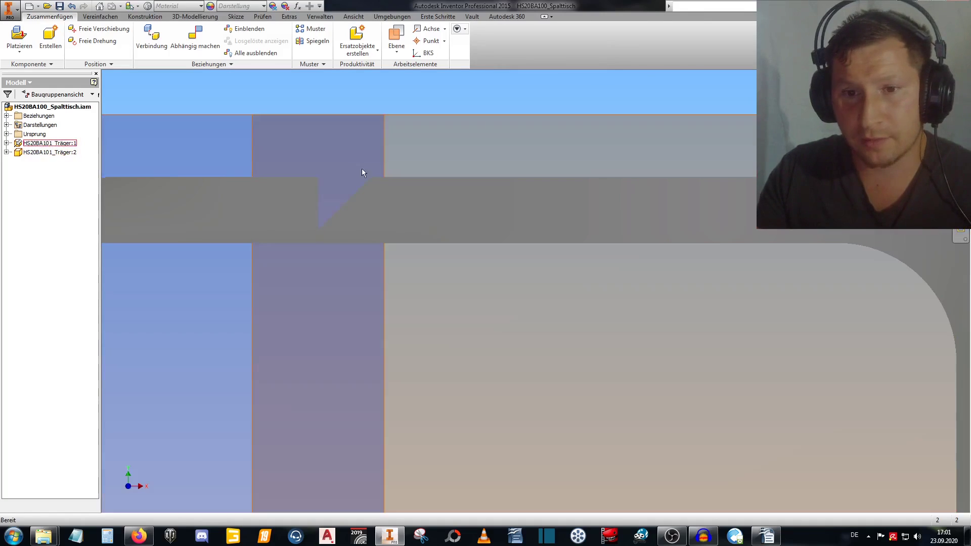
Fit the assembly in view and orbit it into a 3D perspective.
key(Home)
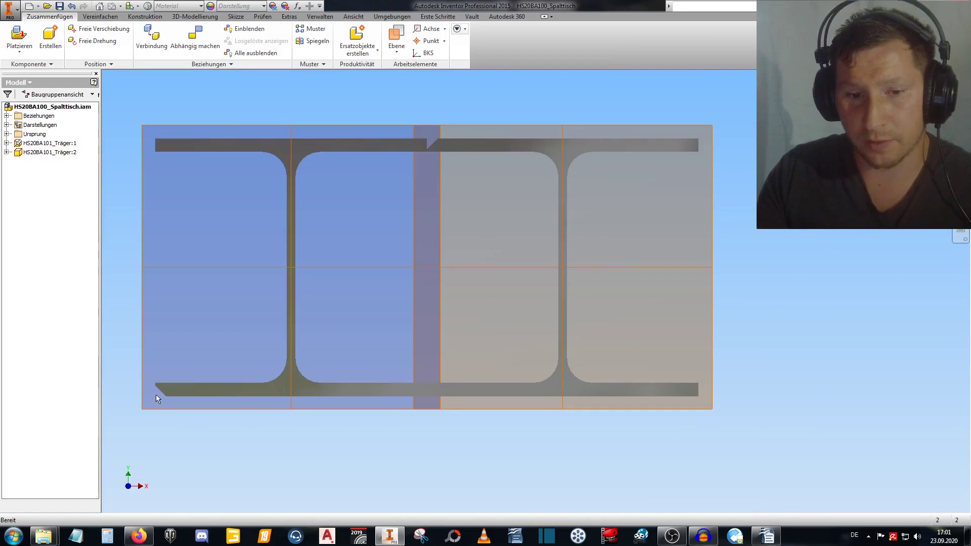
scroll(251, 396, up, 3)
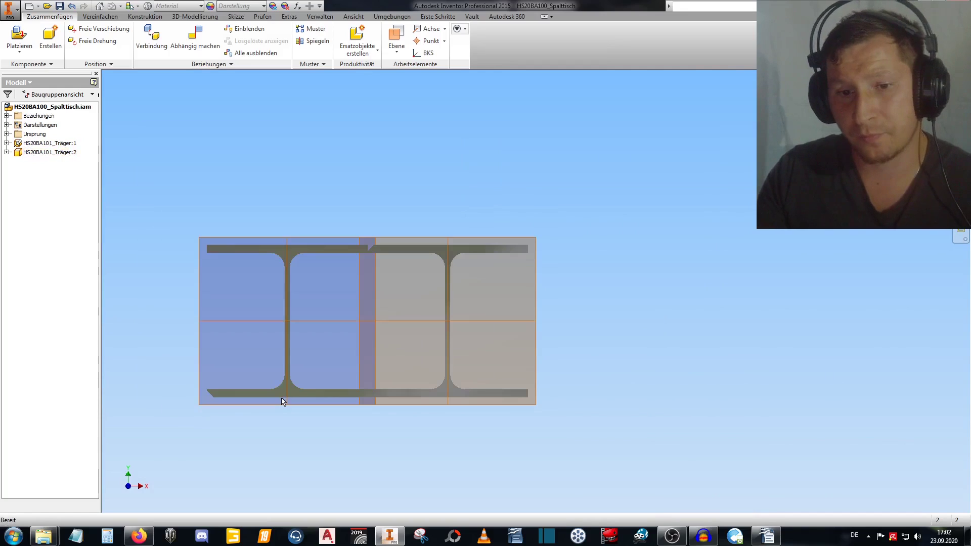
key(F4)
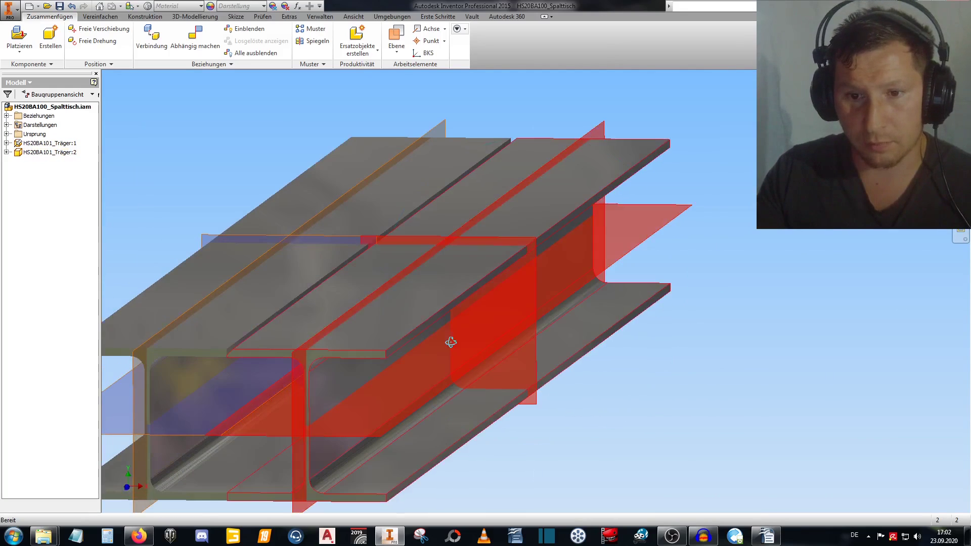
drag(357, 362, 560, 283)
scroll(561, 283, down, 3)
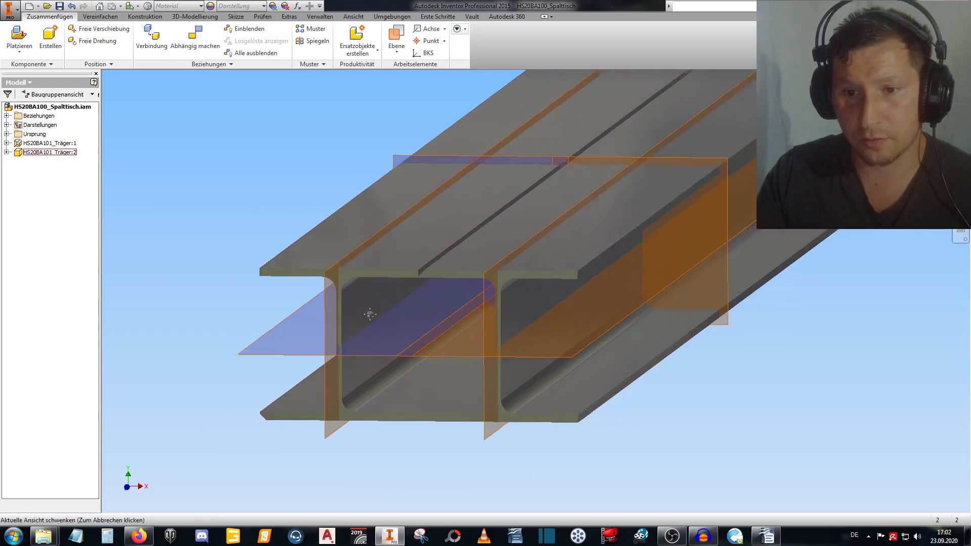
key(F6)
shift+middle_drag(452, 366, 382, 246)
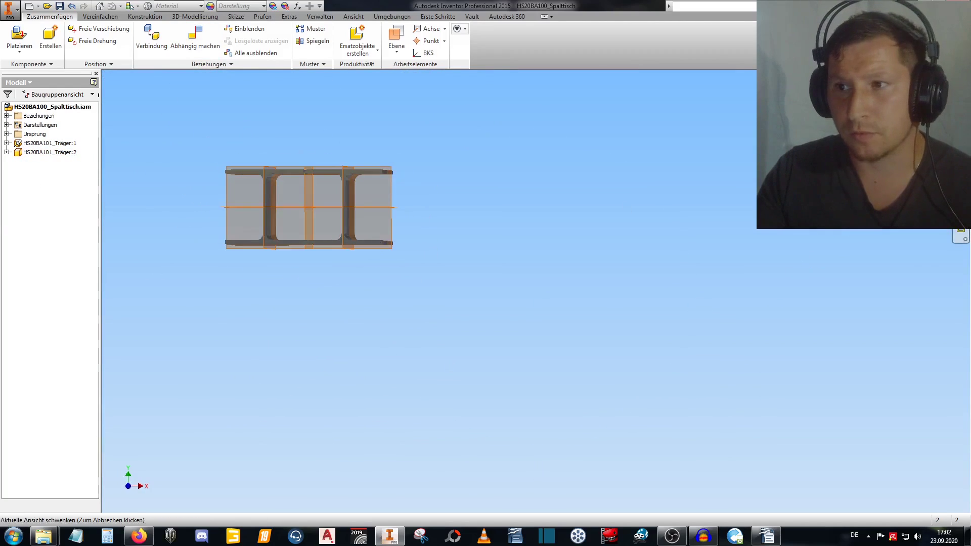
scroll(668, 300, up, 3)
scroll(506, 287, down, 1)
scroll(566, 281, down, 6)
scroll(577, 211, down, 1)
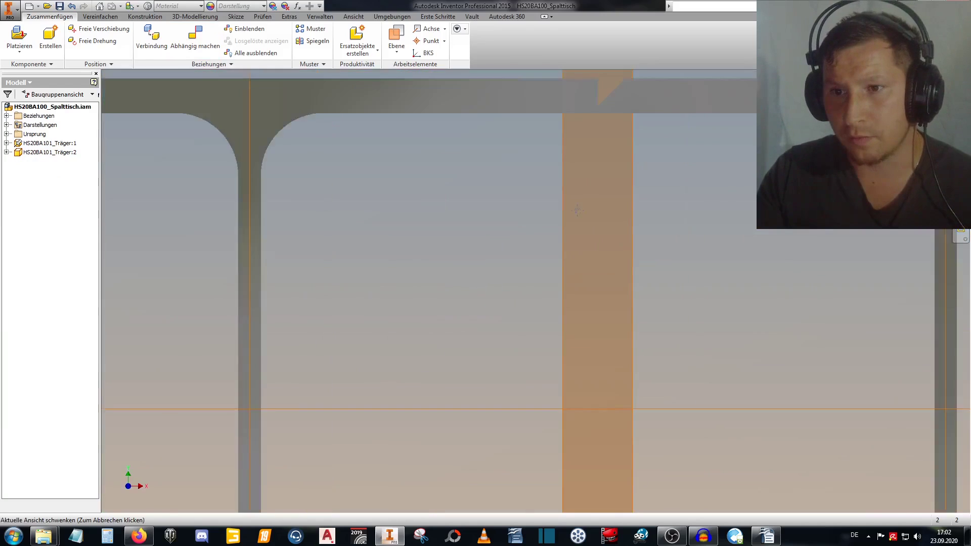
Pan over the top flange notch, then refit and orbit to an angled view from above.
middle_drag(577, 210, 411, 374)
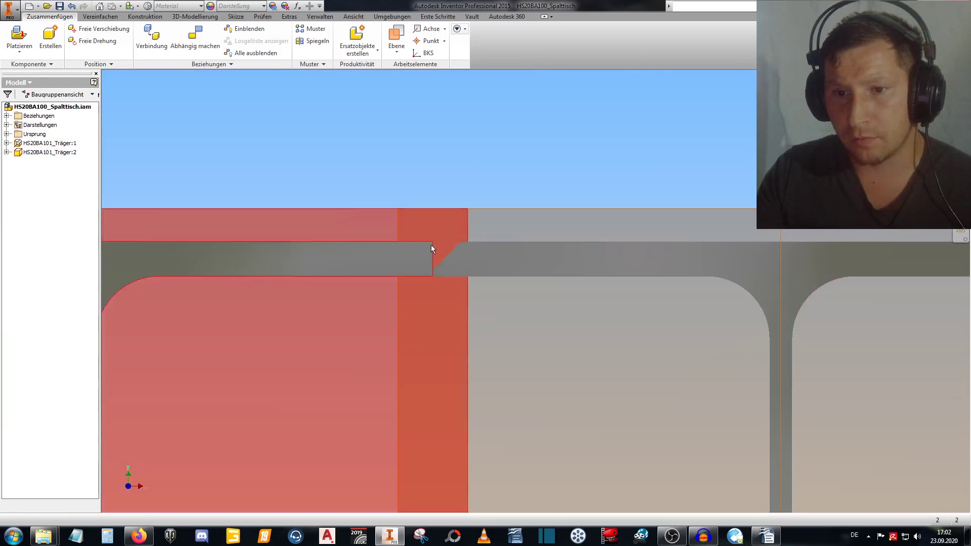
scroll(431, 245, down, 3)
middle_drag(493, 296, 428, 426)
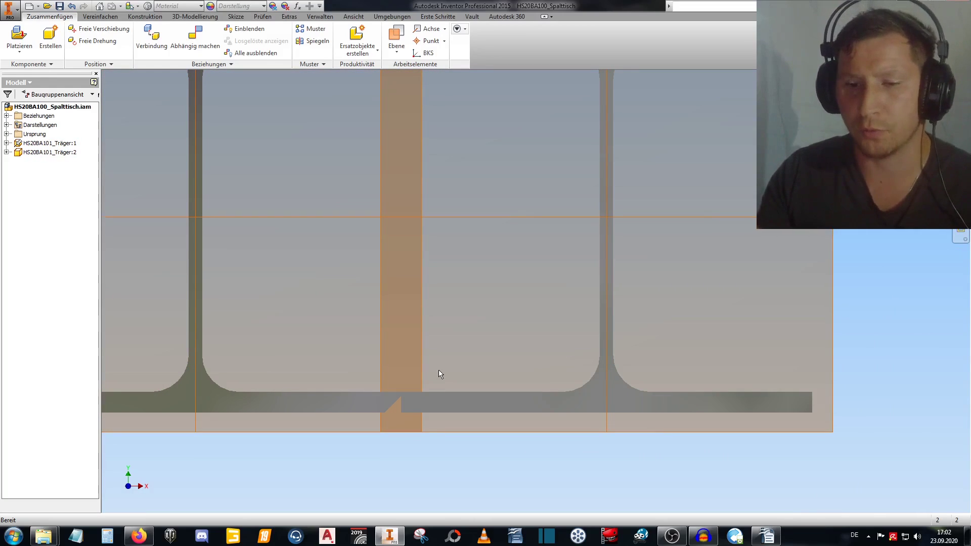
key(Home)
scroll(442, 229, down, 3)
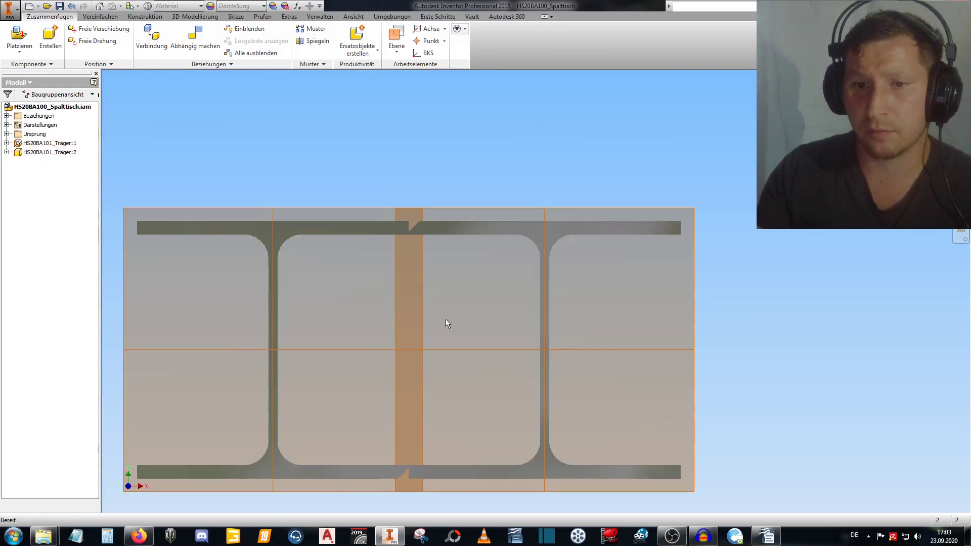
scroll(450, 283, up, 1)
mouse_move(462, 277)
shift+middle_down()
mouse_move(431, 284)
mouse_move(417, 325)
shift+middle_up()
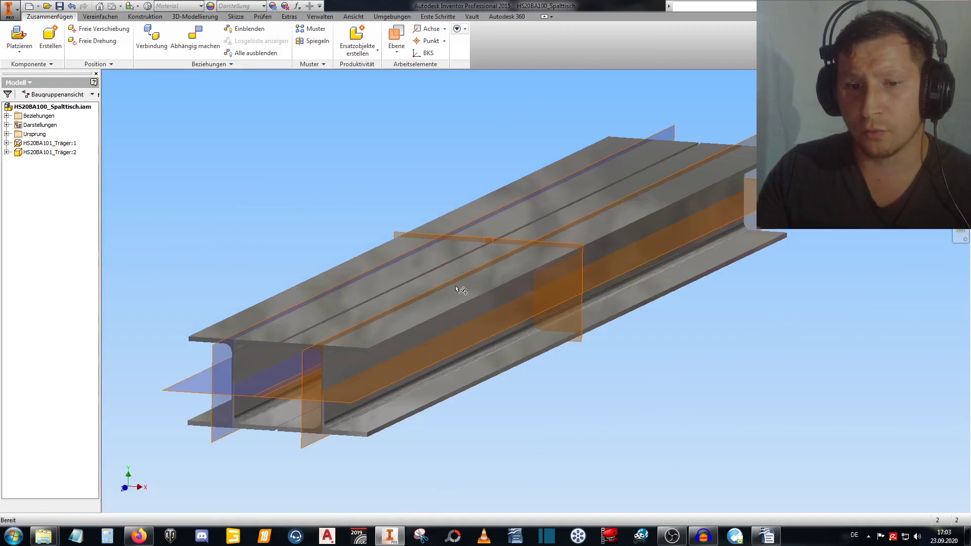
mouse_move(458, 289)
shift+middle_down()
mouse_move(473, 325)
mouse_move(416, 341)
shift+middle_up()
scroll(457, 332, up, 1)
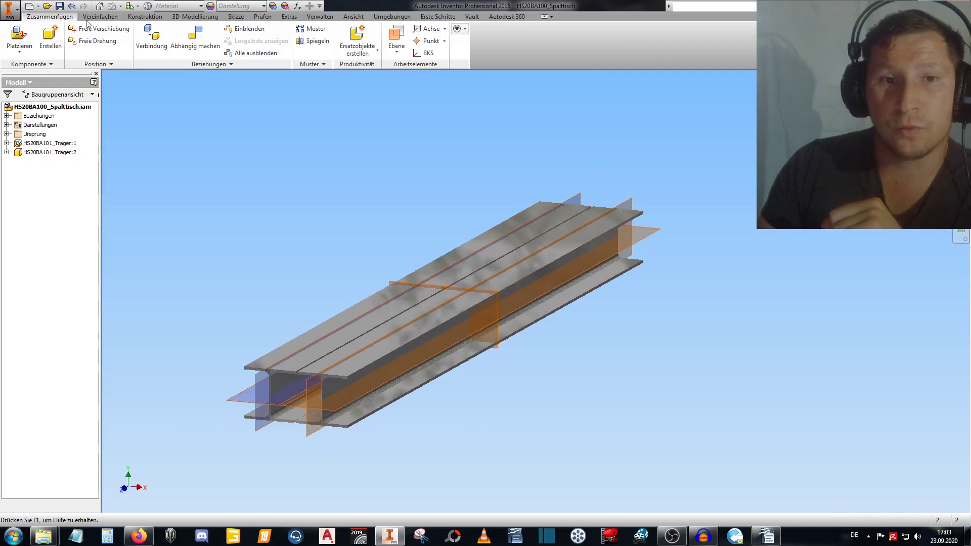
Create a new Standard.ipt part and start a 2D sketch on an origin plane.
key(ctrl+n)
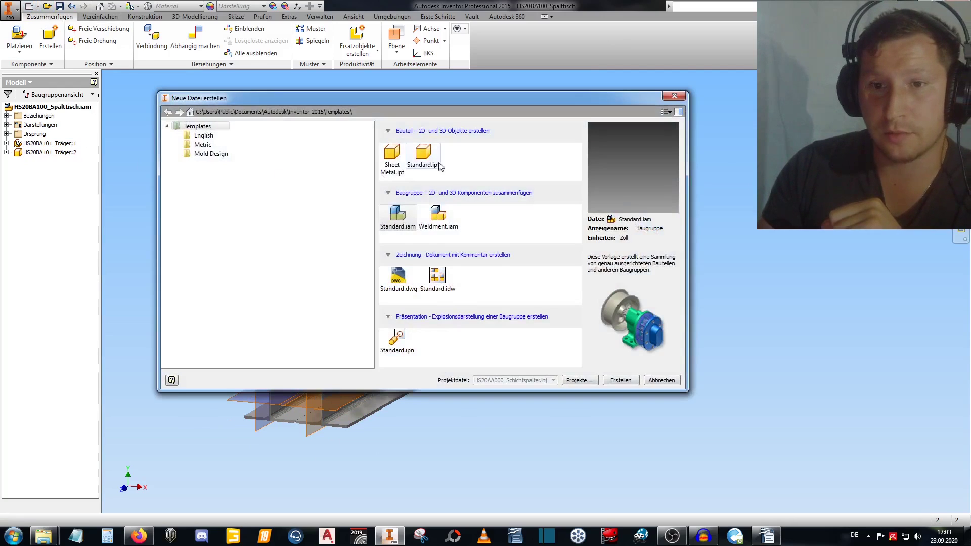
double_click(422, 158)
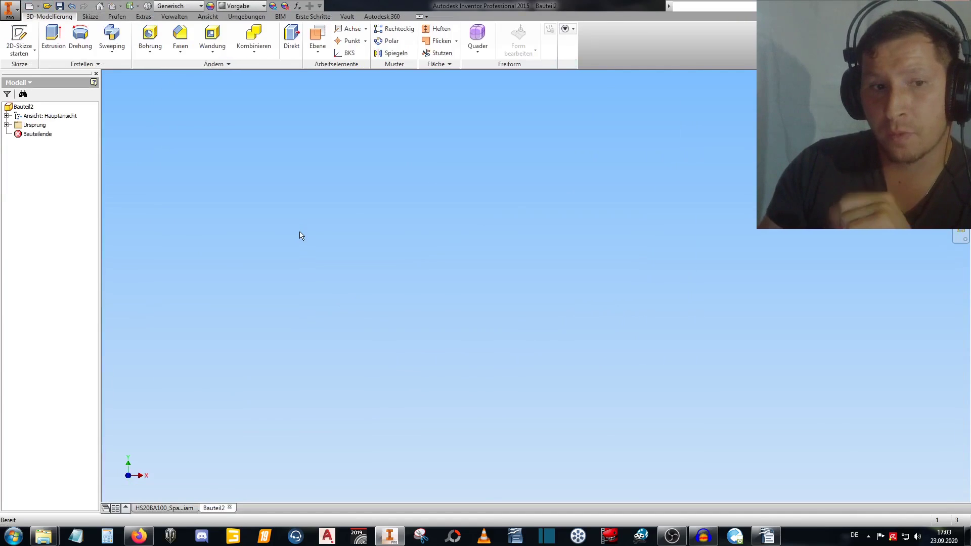
click(36, 45)
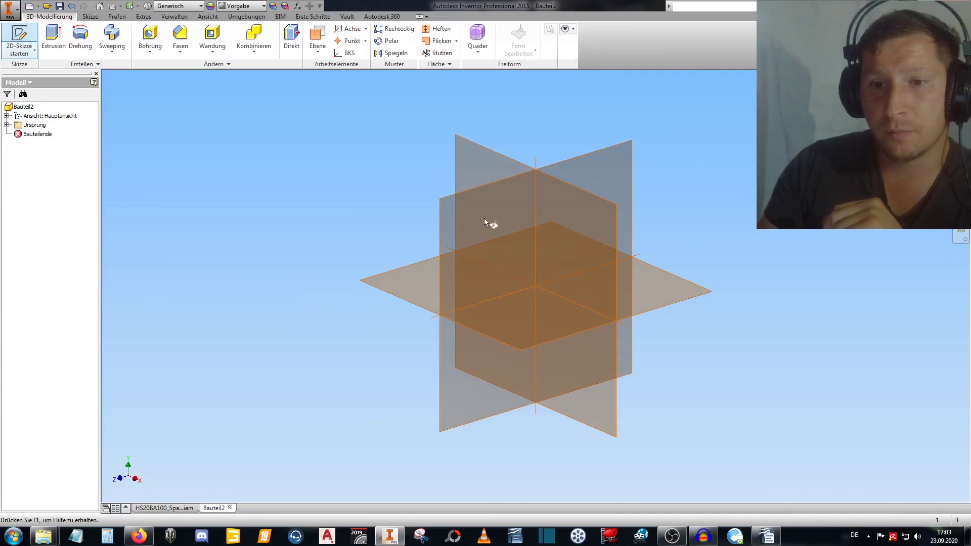
click(493, 158)
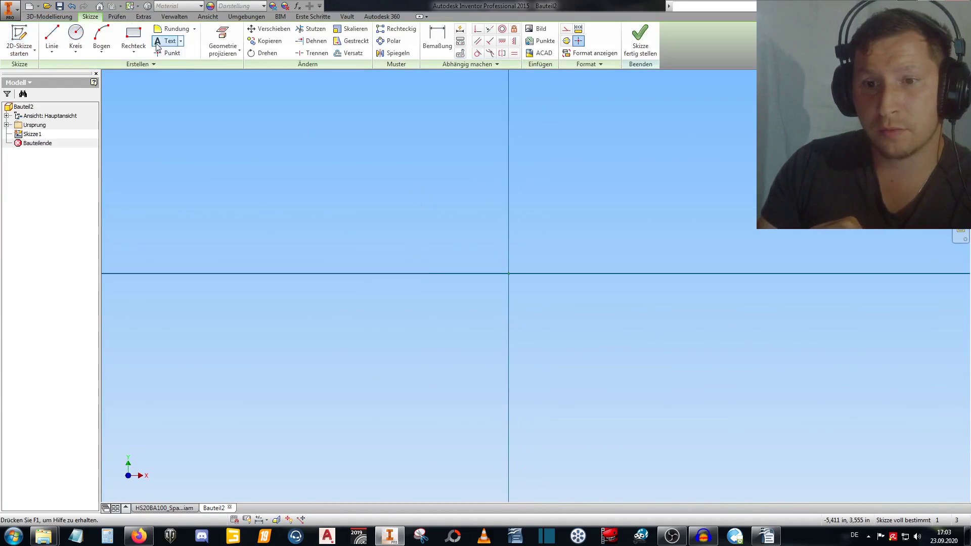
Draw a rectangle across the sketch area.
click(133, 41)
click(313, 157)
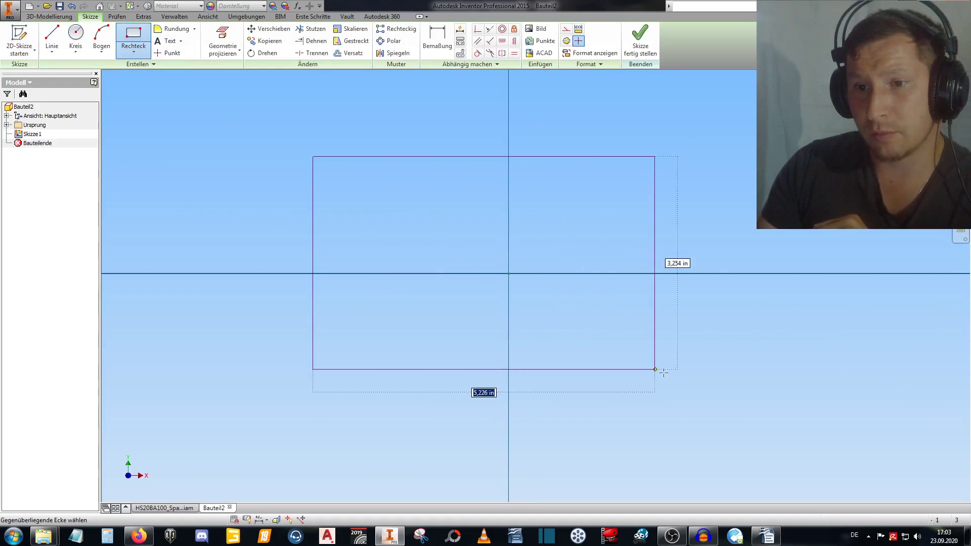
click(718, 404)
right_click(506, 189)
click(514, 167)
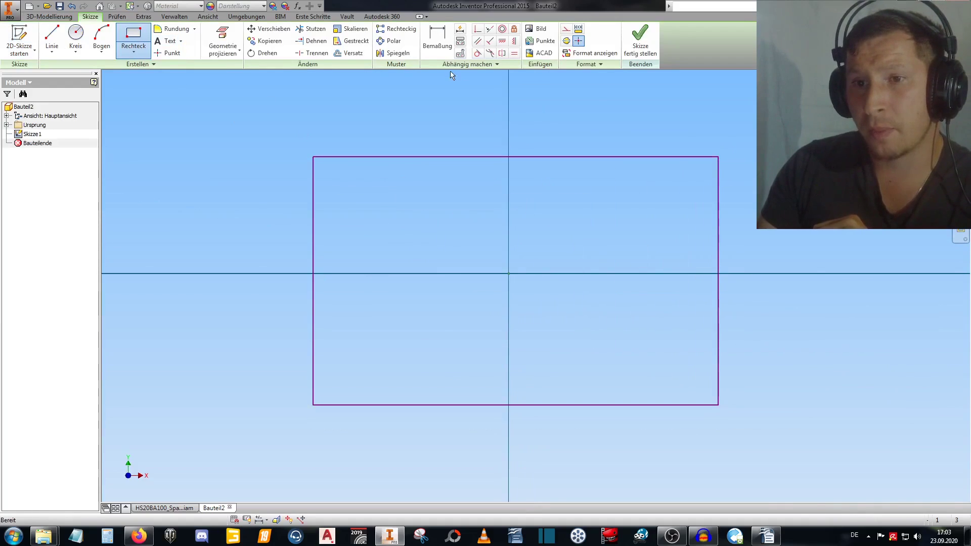
Centre the rectangle on the origin with vertical and horizontal constraints at the edge midpoints.
click(516, 158)
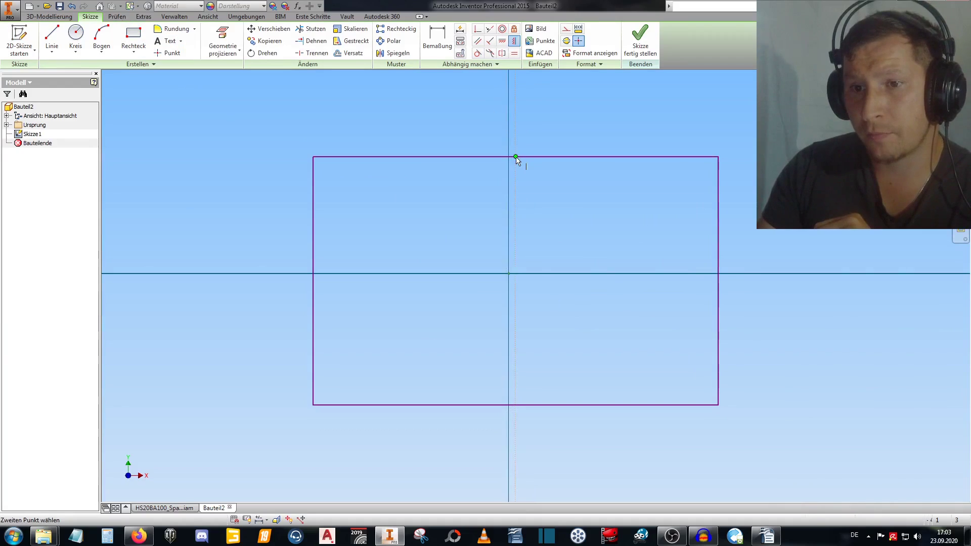
click(511, 275)
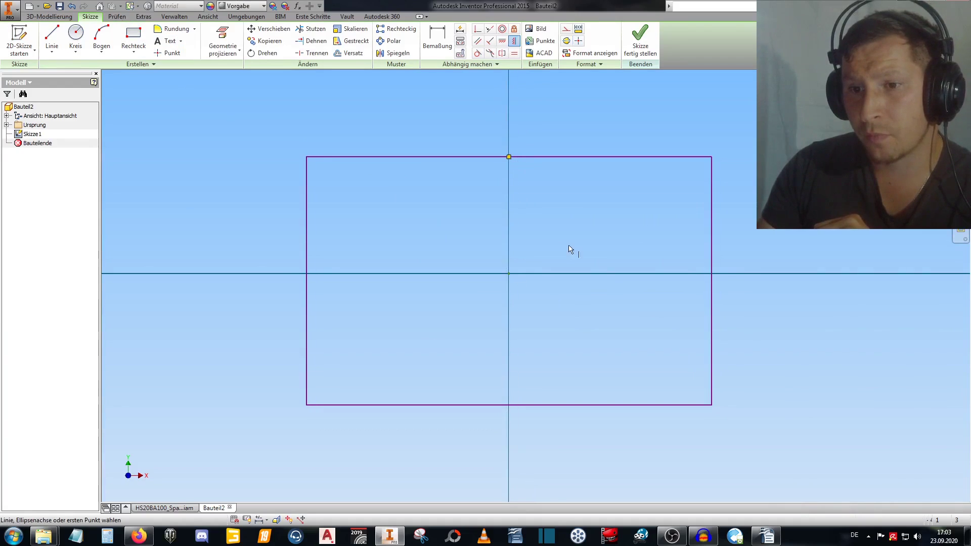
click(502, 43)
click(712, 281)
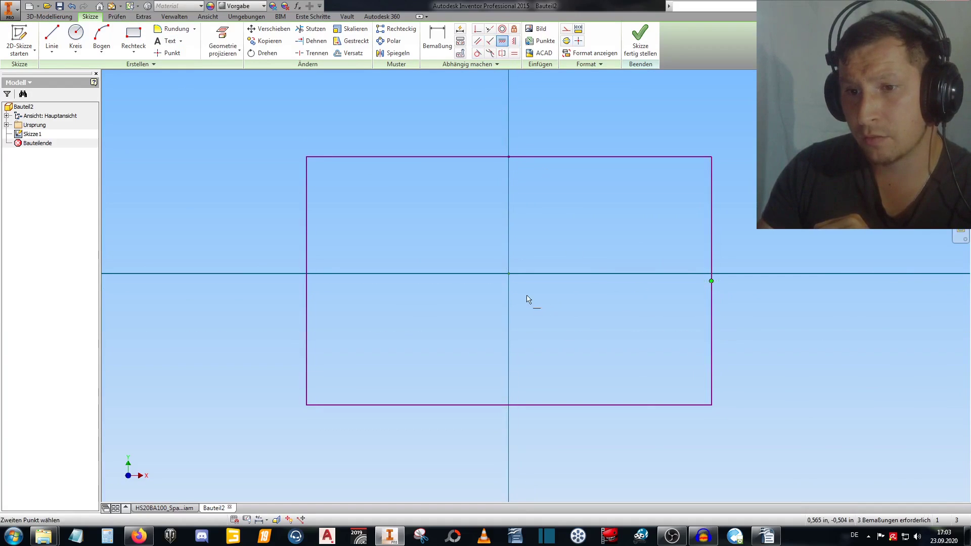
click(509, 274)
Dimension the rectangle to width 400 and height 190.
click(437, 39)
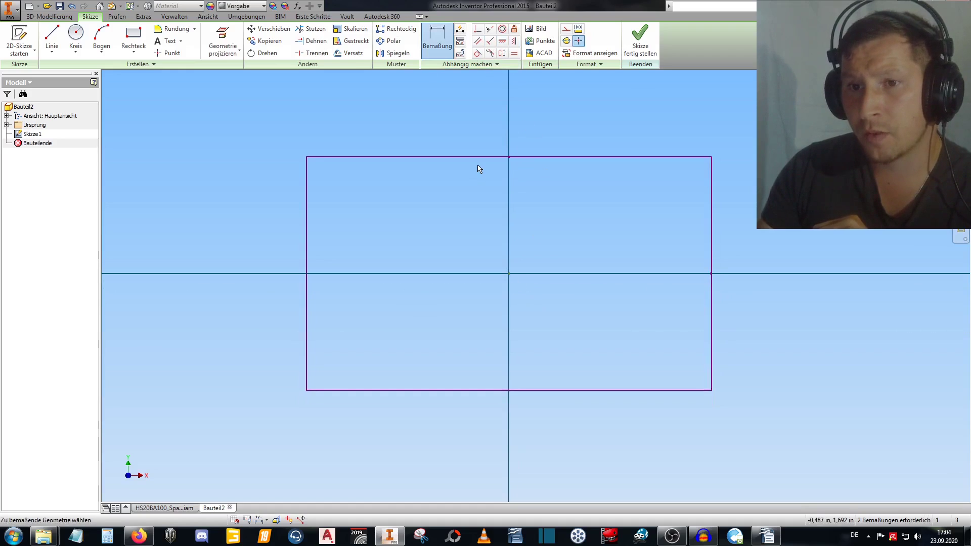
click(477, 156)
click(466, 107)
text(400)
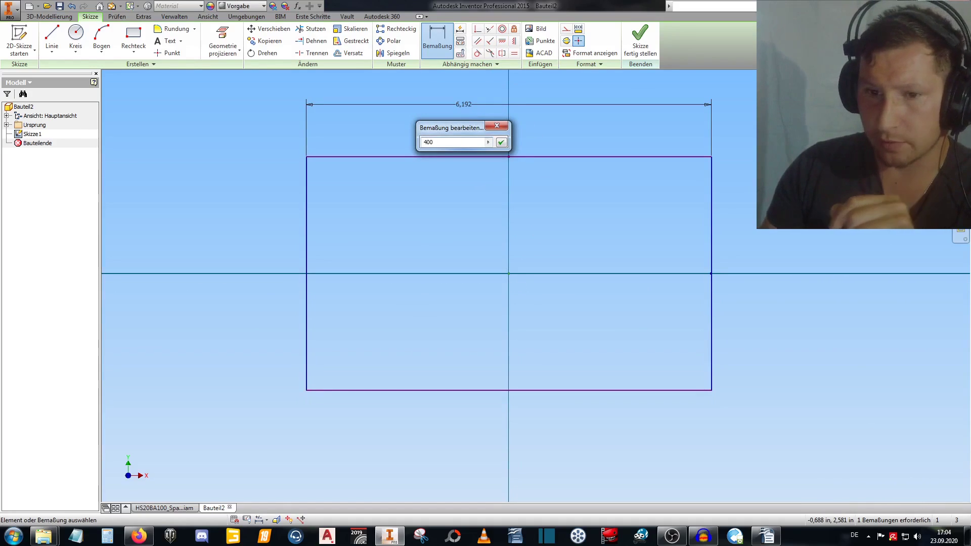
key(Return)
scroll(235, 299, up, 3)
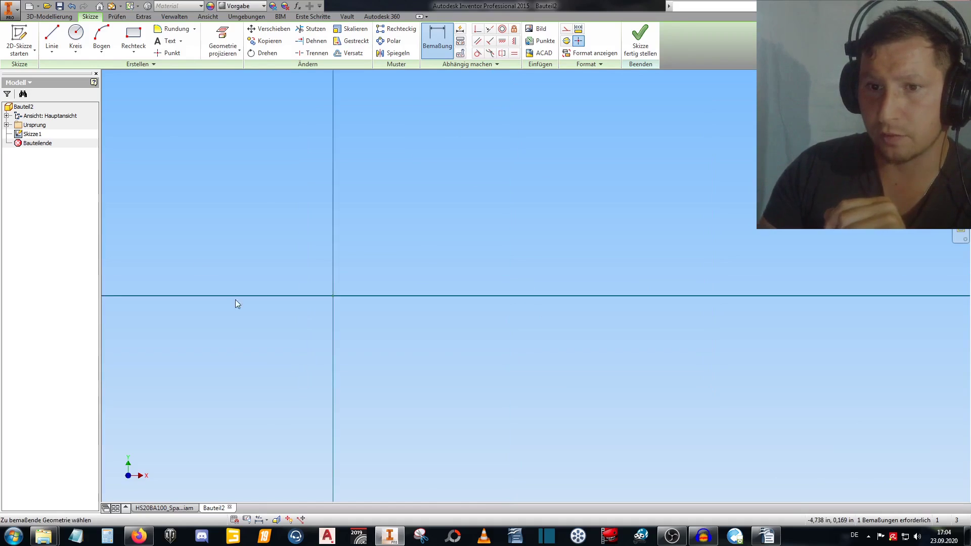
scroll(264, 320, up, 2)
scroll(264, 320, up, 3)
middle_drag(353, 318, 464, 289)
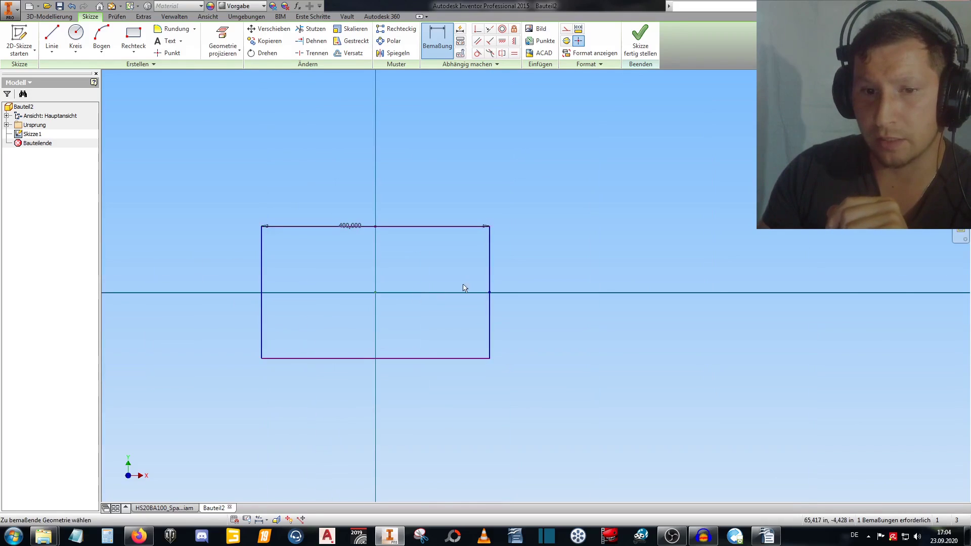
click(489, 275)
click(523, 274)
text(190)
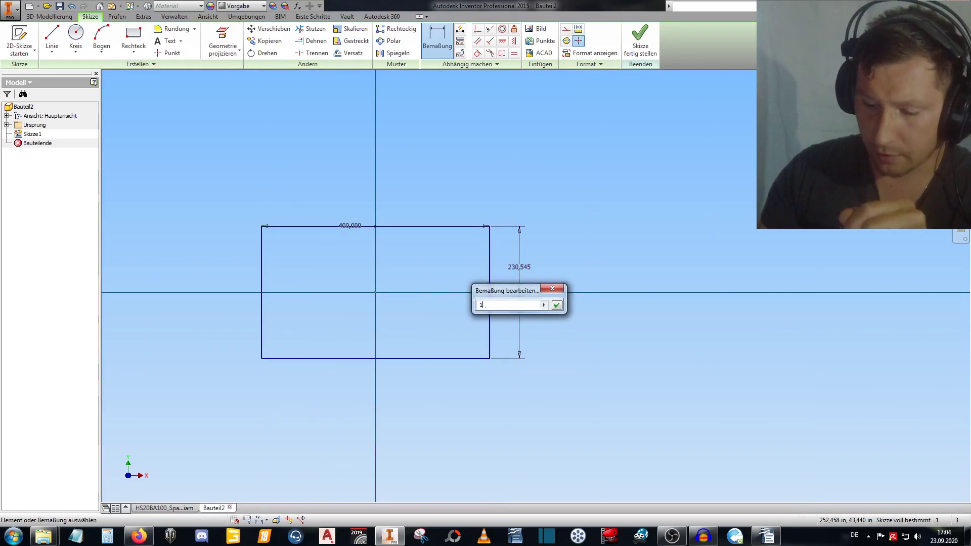
key(Return)
Finish dimensioning and move the 400 width dimension further above the rectangle.
right_click(544, 214)
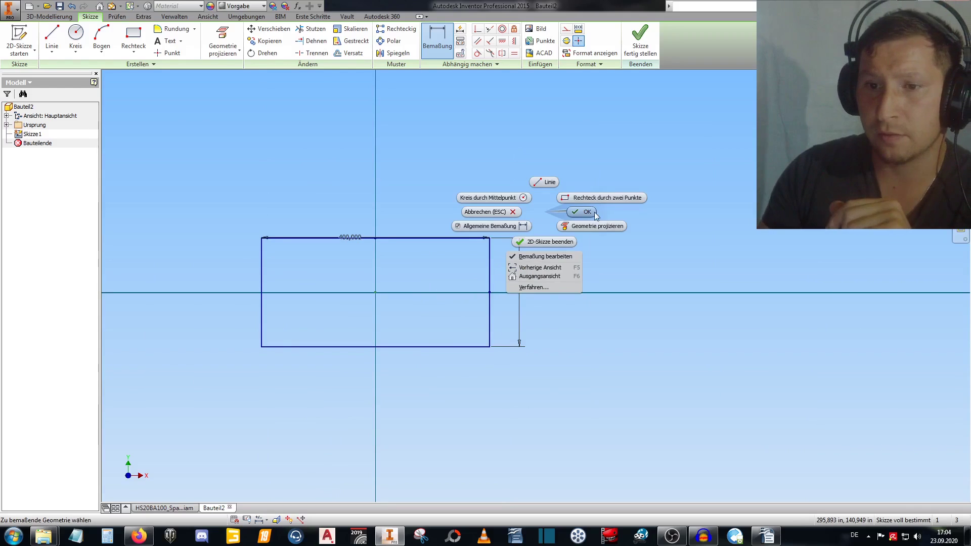
click(542, 289)
key(Escape)
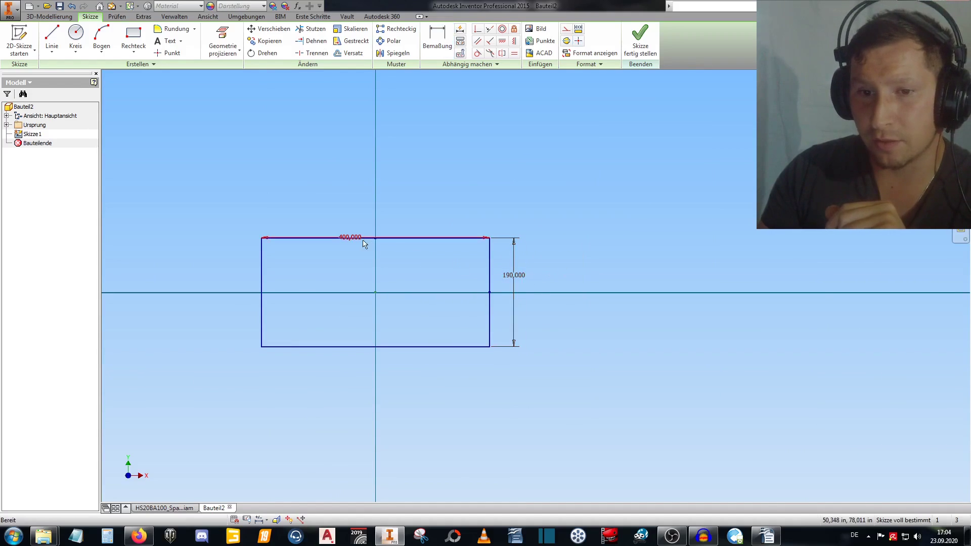
click(363, 244)
drag(357, 241, 376, 229)
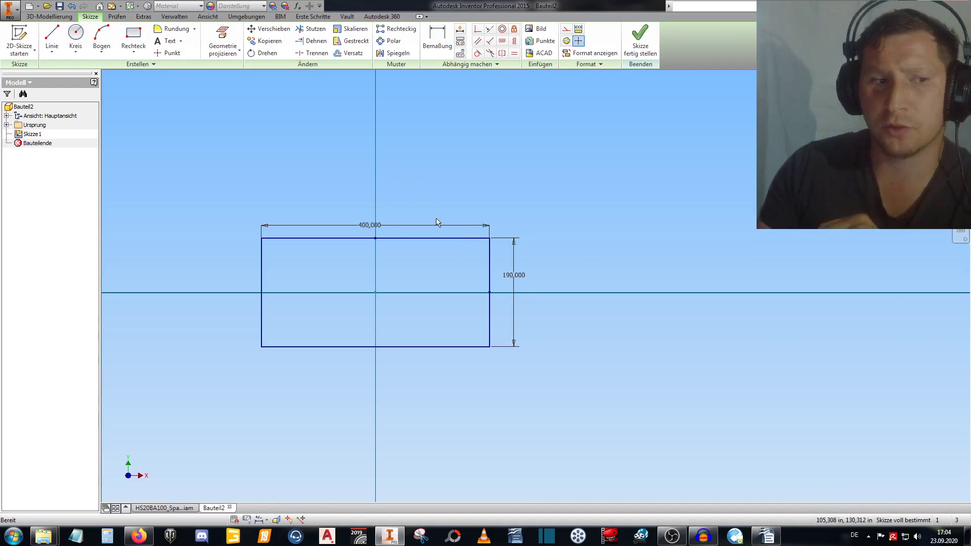
scroll(385, 272, up, 2)
scroll(420, 260, up, 1)
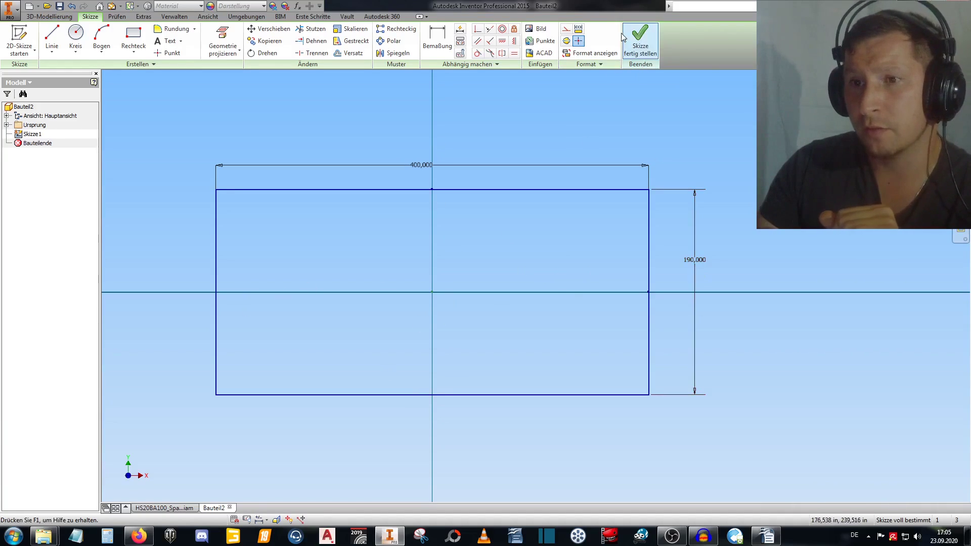
Finish Skizze1 and extrude the 400 × 190 rectangle 1 in into the plate Extrusion1.
click(641, 41)
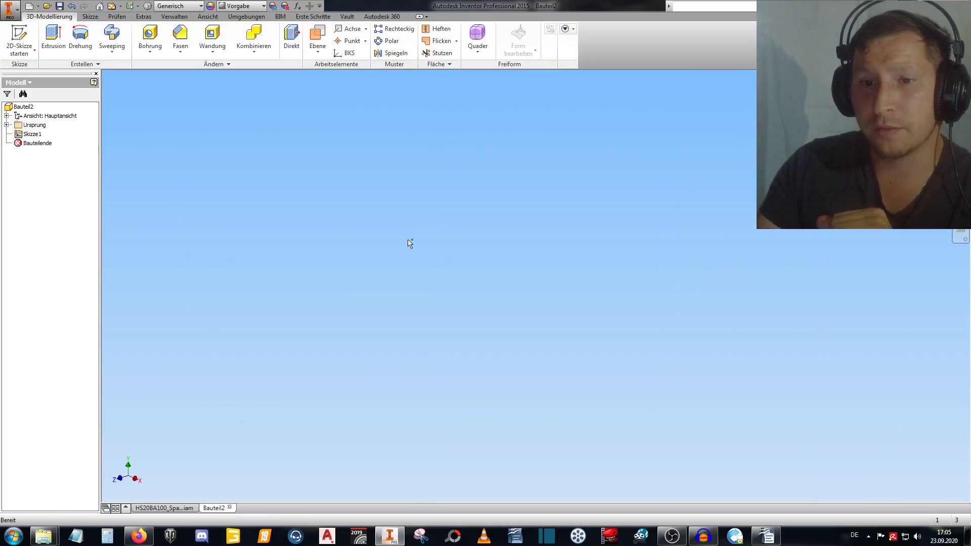
click(52, 42)
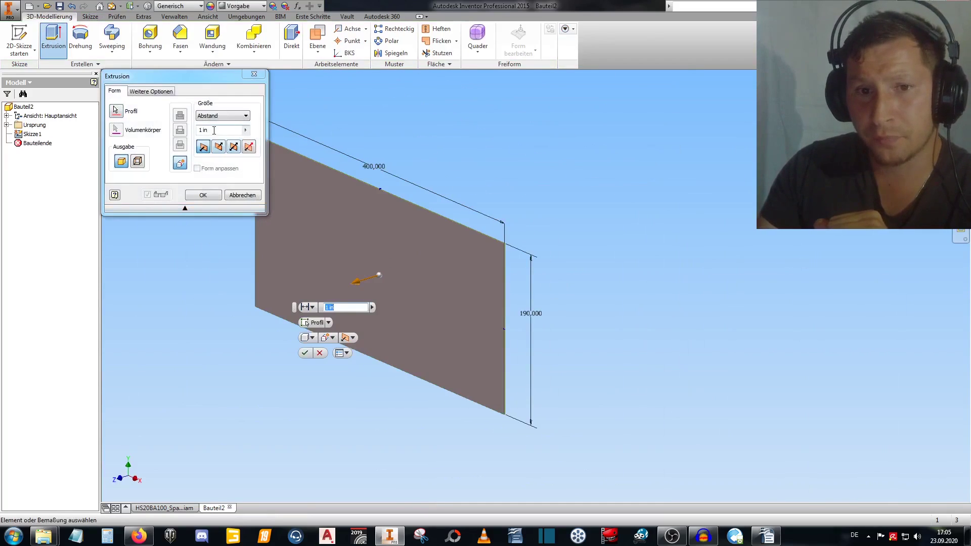
click(241, 130)
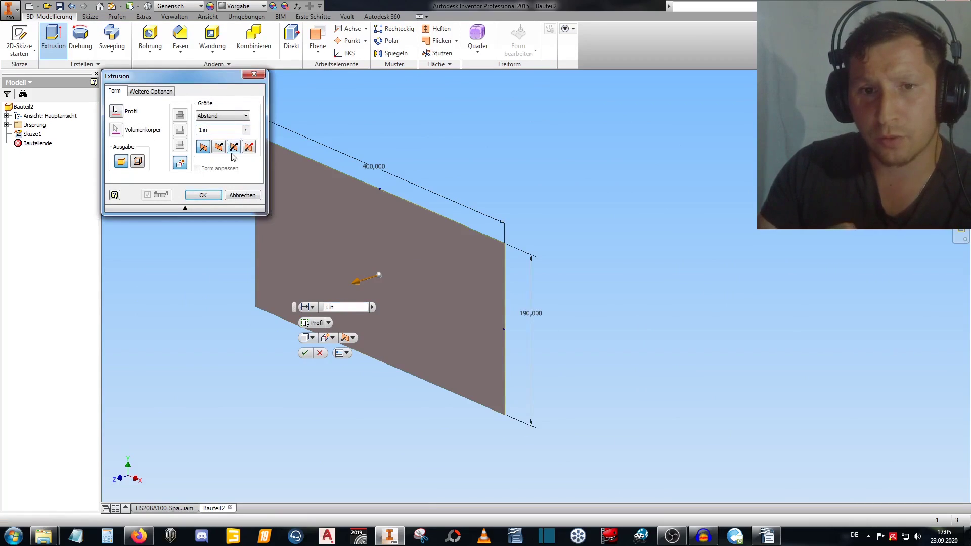
click(203, 195)
scroll(334, 273, up, 5)
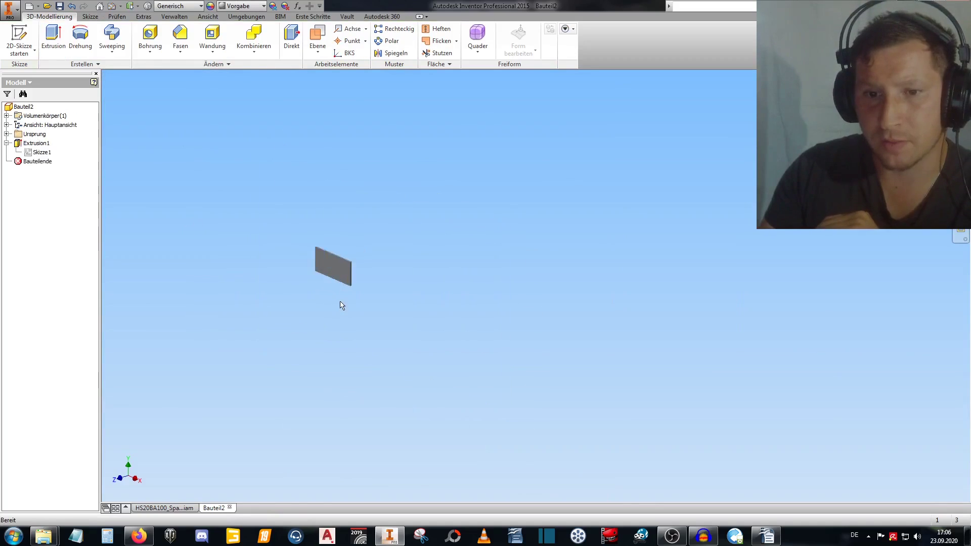
scroll(331, 264, down, 5)
middle_drag(317, 175, 323, 255)
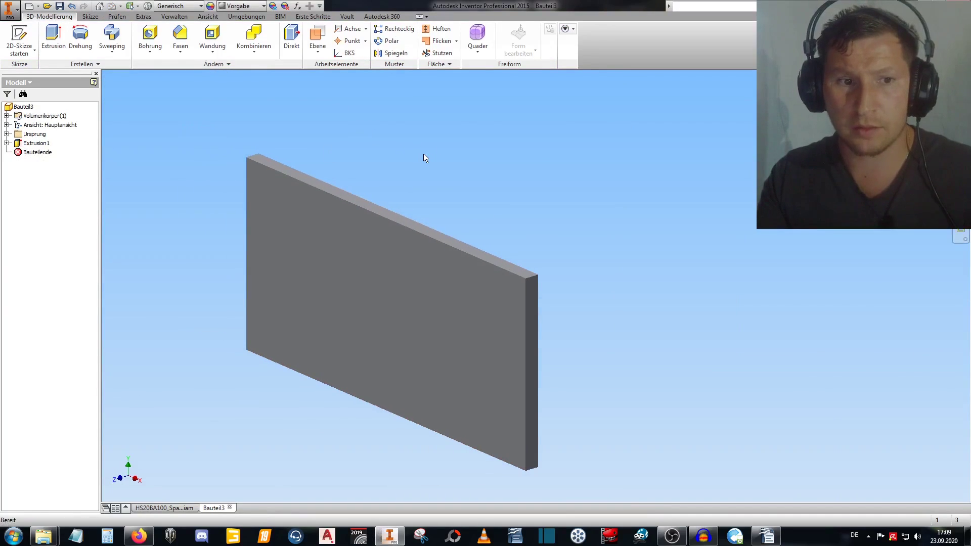
Save the plate part as HS20BA102_Stirnplatte.
click(59, 6)
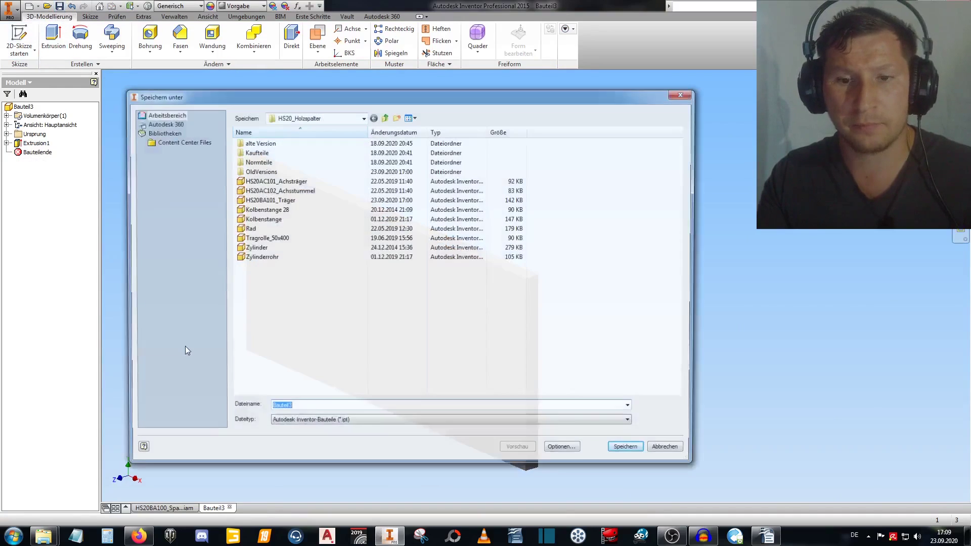
text(HS)
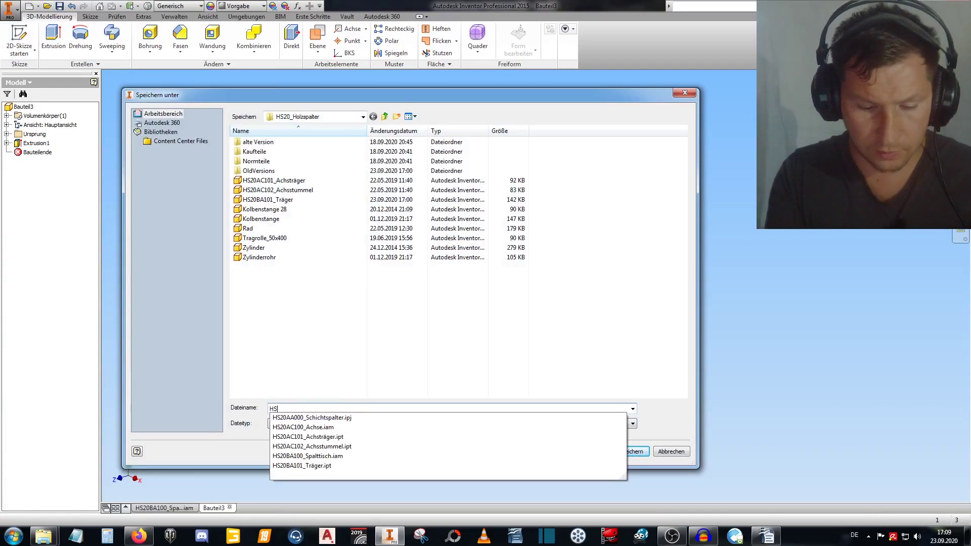
text(20BA)
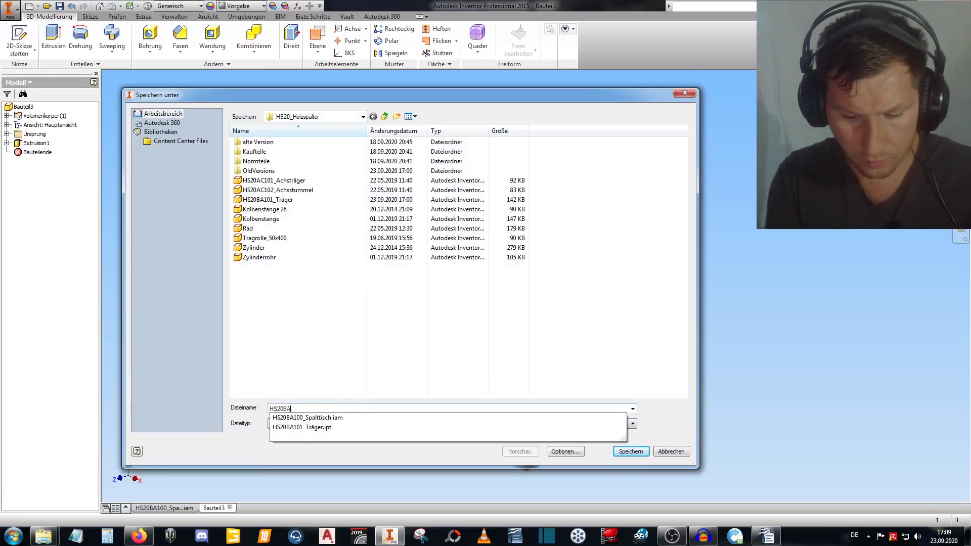
text(102_)
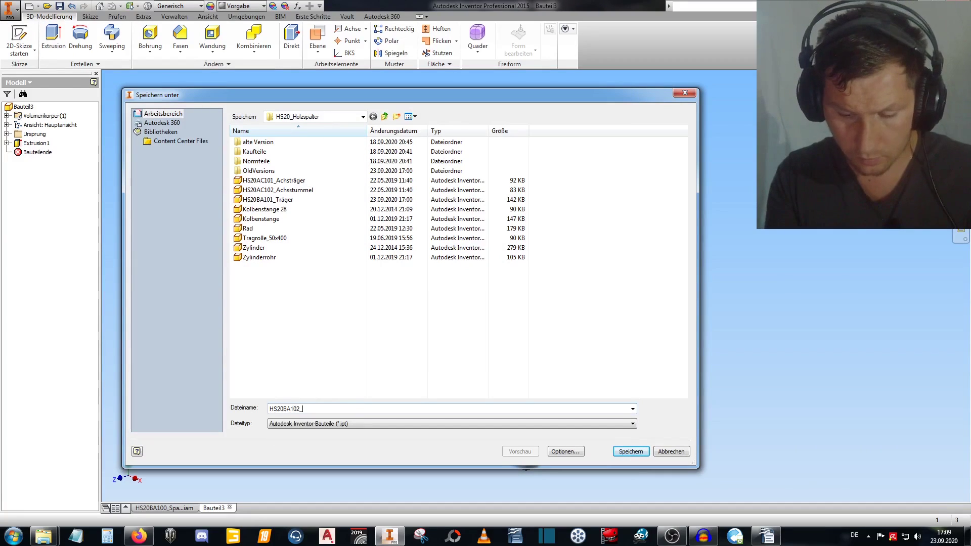
text(Stimplat)
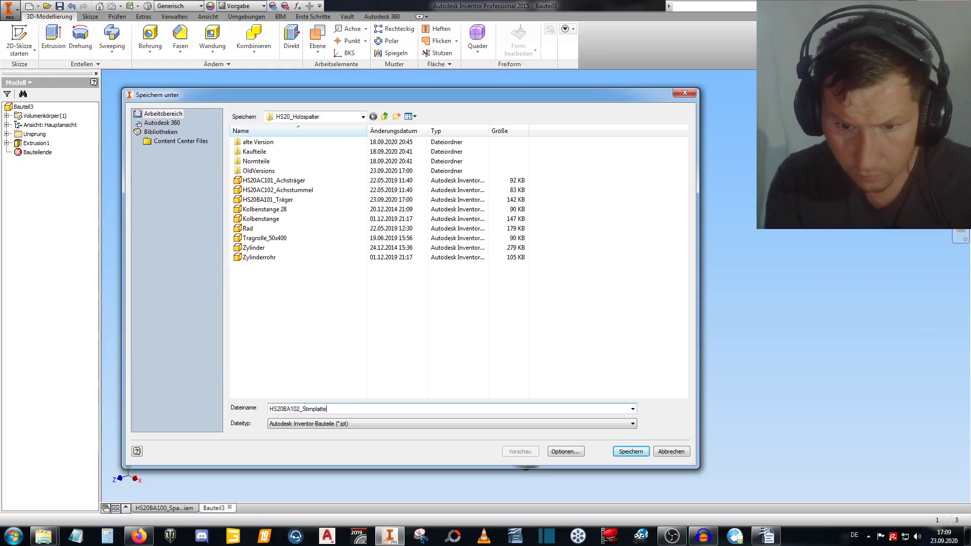
text(te)
key(Return)
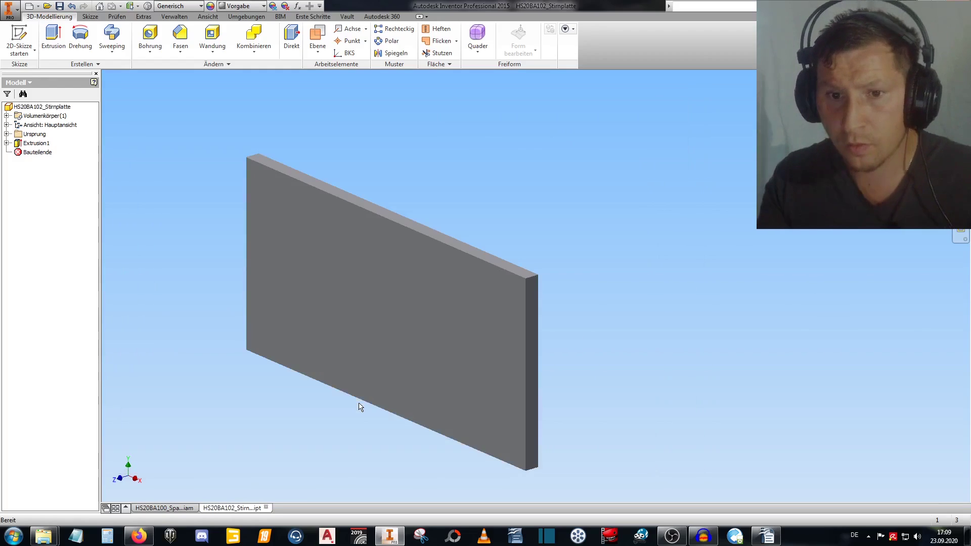
Make the YZ and XZ origin planes visible and return to the Spalttisch assembly.
click(6, 134)
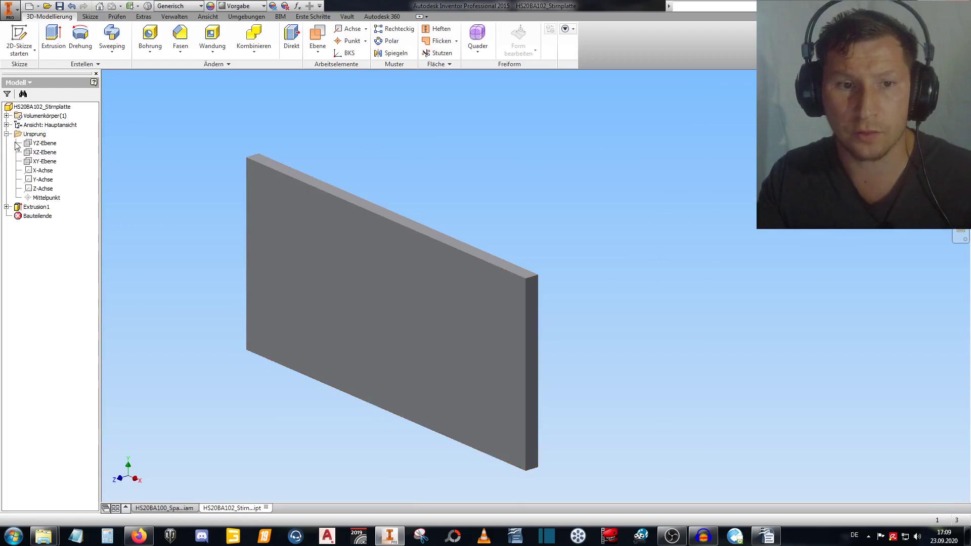
click(44, 143)
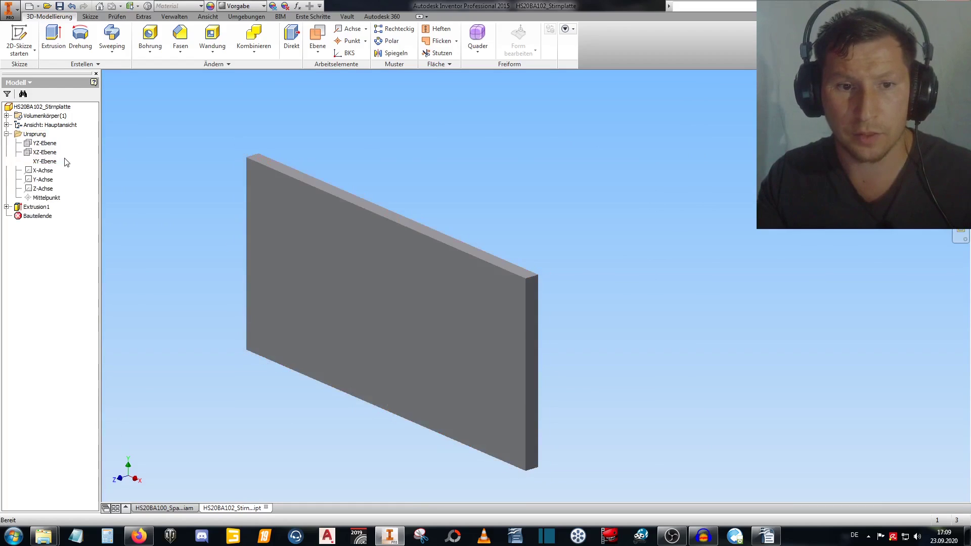
right_click(56, 154)
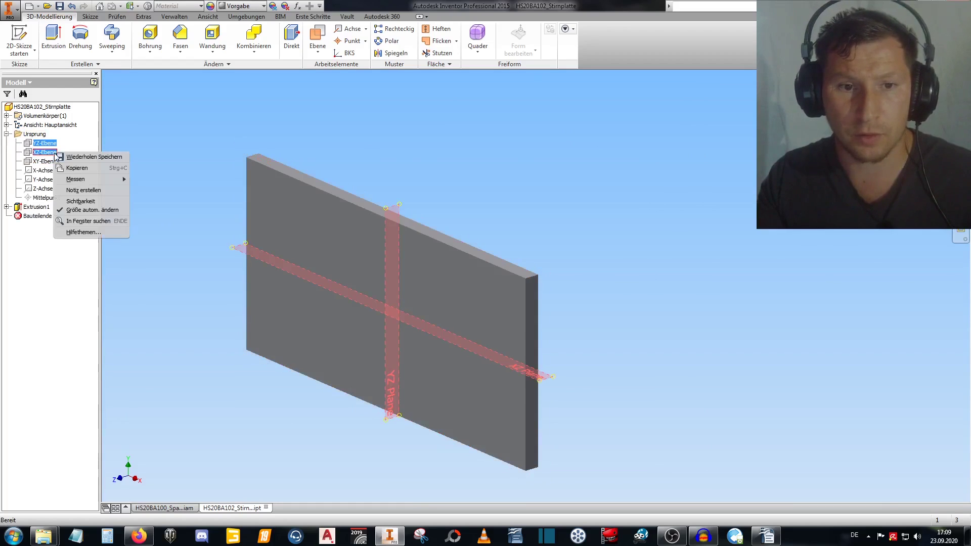
click(81, 201)
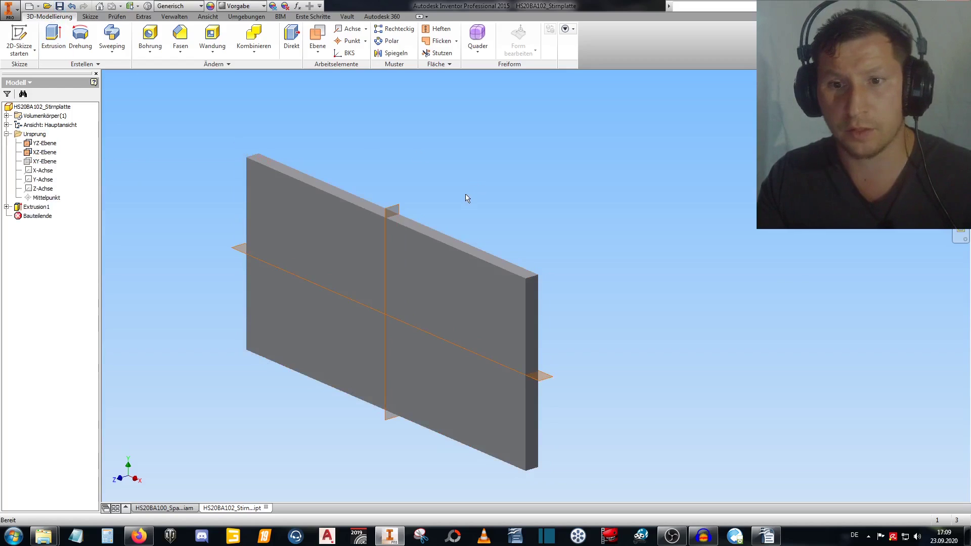
click(266, 507)
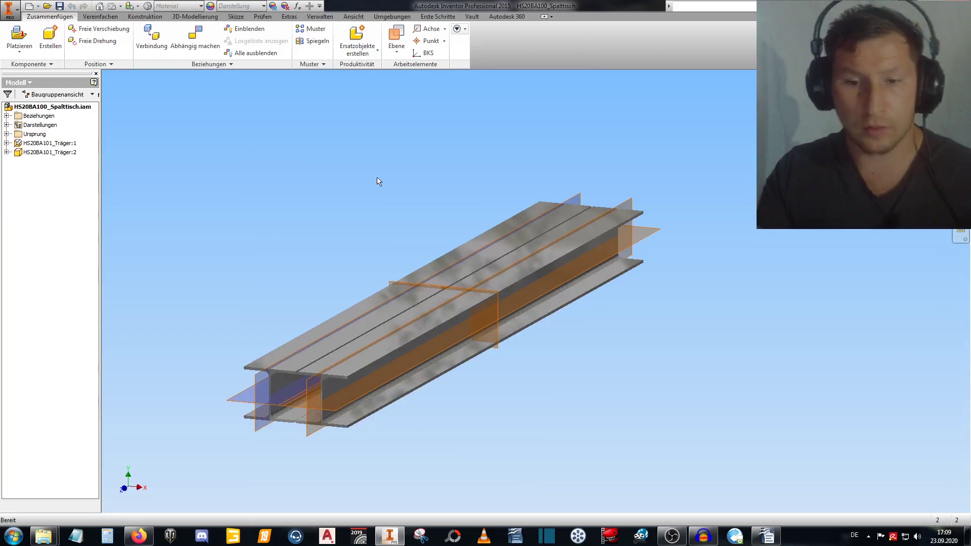
Place the HS20BA102_Stirnplatte plate into the assembly beside the beam.
right_click(371, 183)
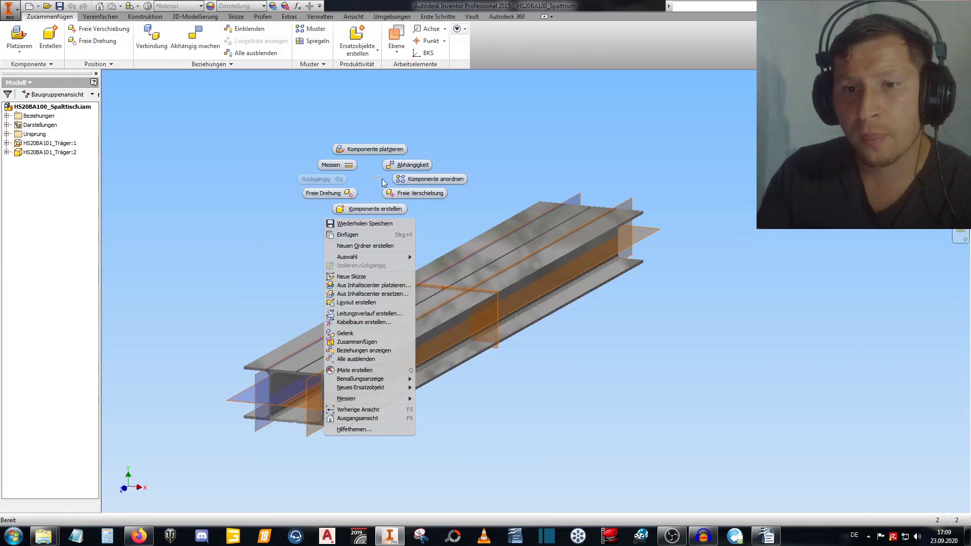
click(372, 153)
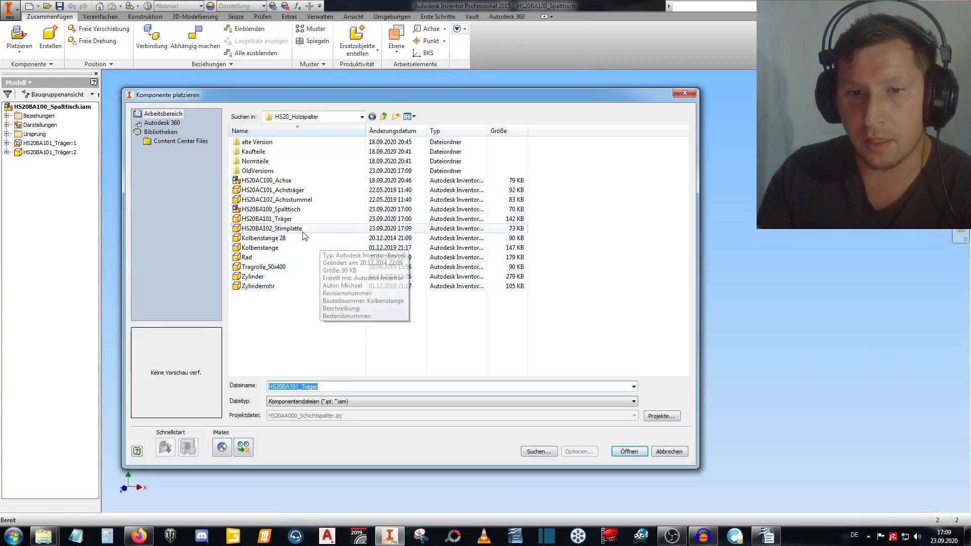
click(313, 228)
click(629, 451)
middle_drag(312, 302, 398, 271)
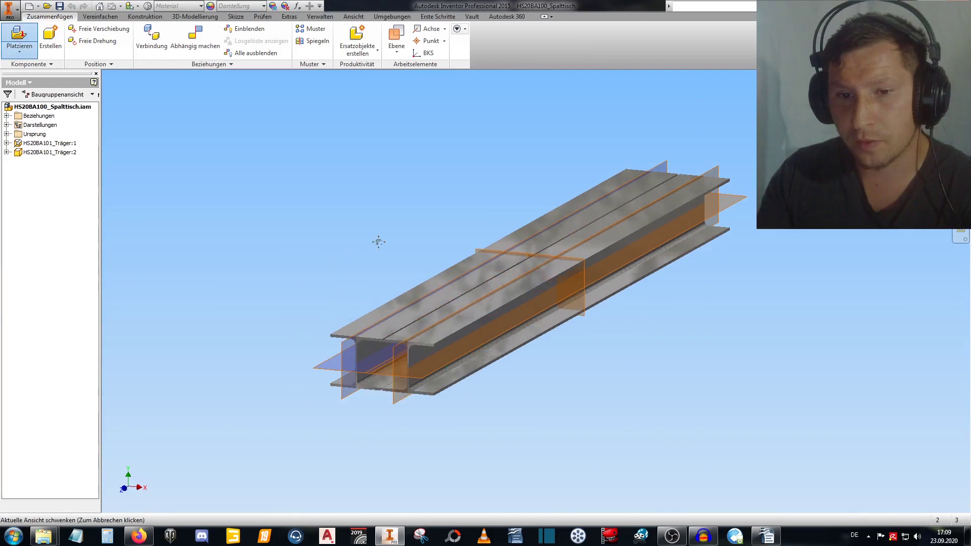
click(302, 246)
right_click(394, 190)
click(375, 223)
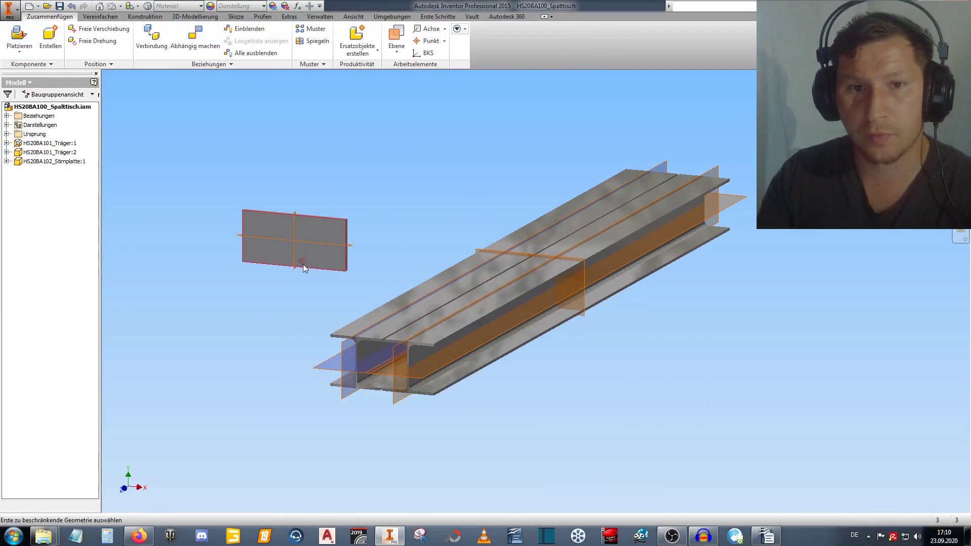
Mate the plate face to the beam end and align one plate edge with a beam edge.
click(307, 228)
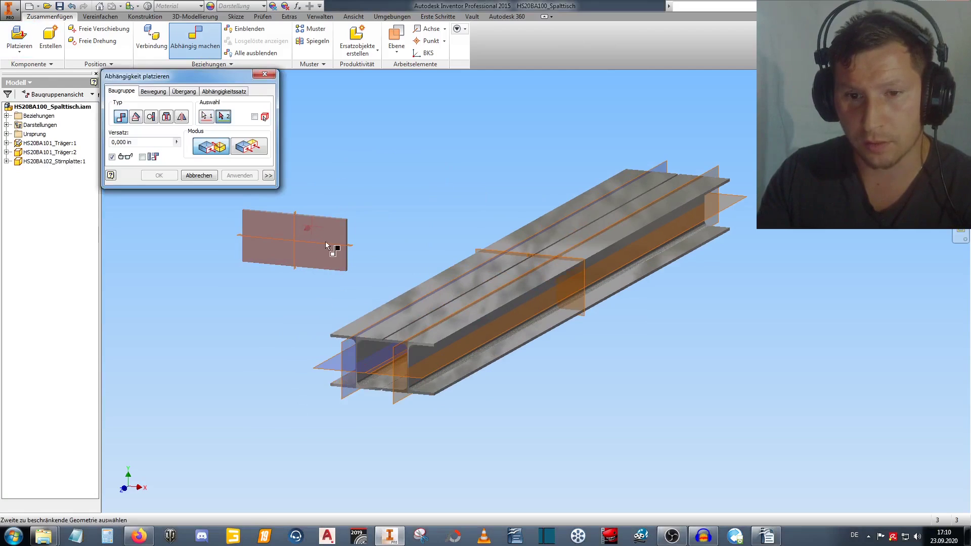
scroll(361, 367, up, 5)
click(344, 302)
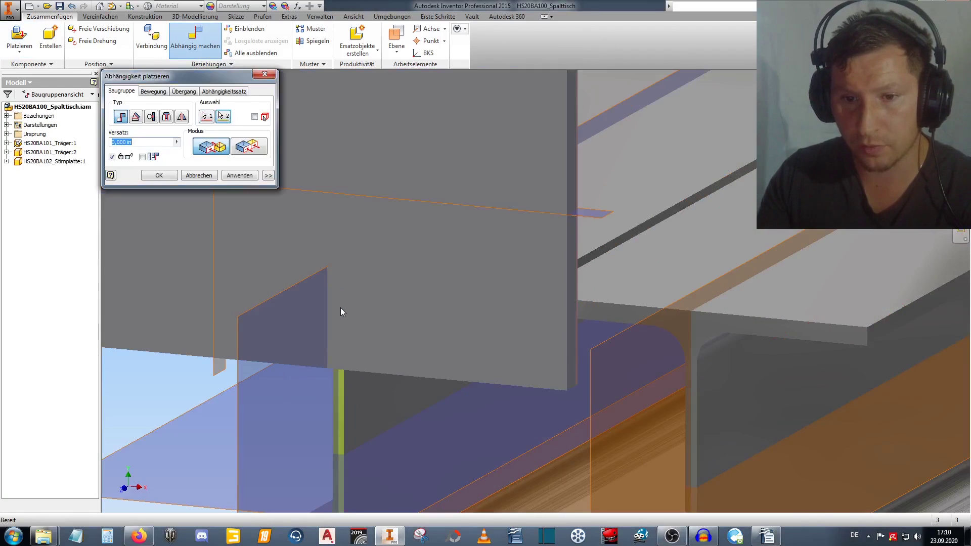
scroll(341, 307, down, 5)
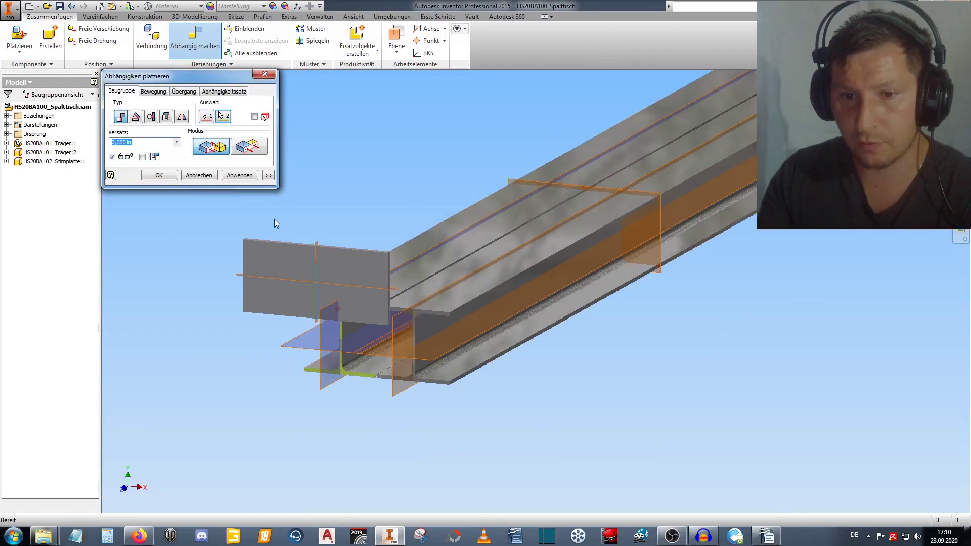
click(338, 284)
click(314, 358)
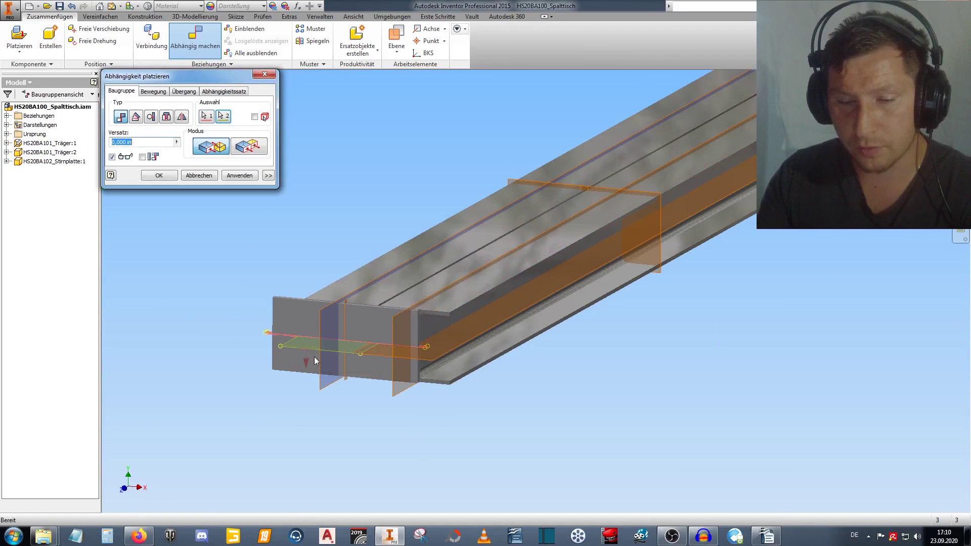
click(249, 178)
Align the plate's top edge with the beam's top edge and confirm the constraints.
scroll(336, 332, up, 3)
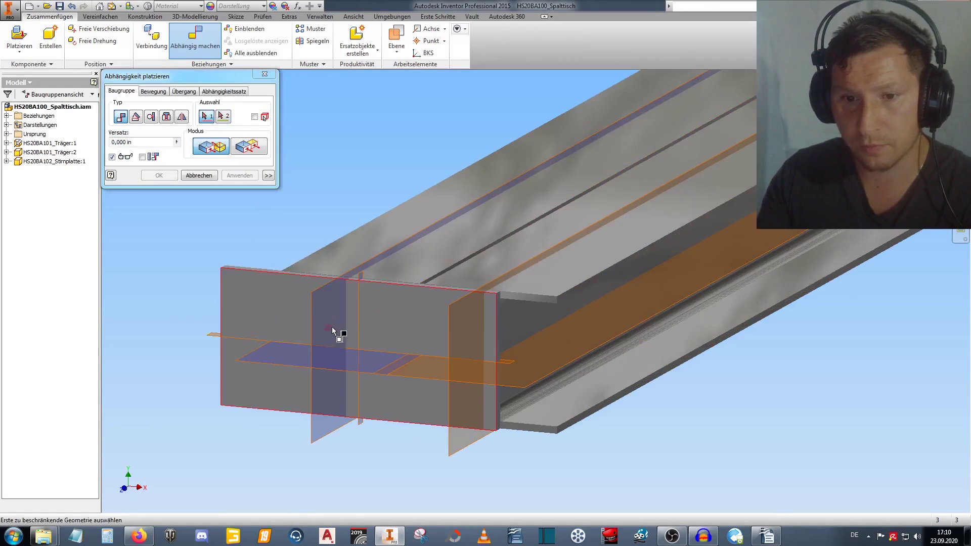
click(360, 319)
scroll(433, 289, up, 3)
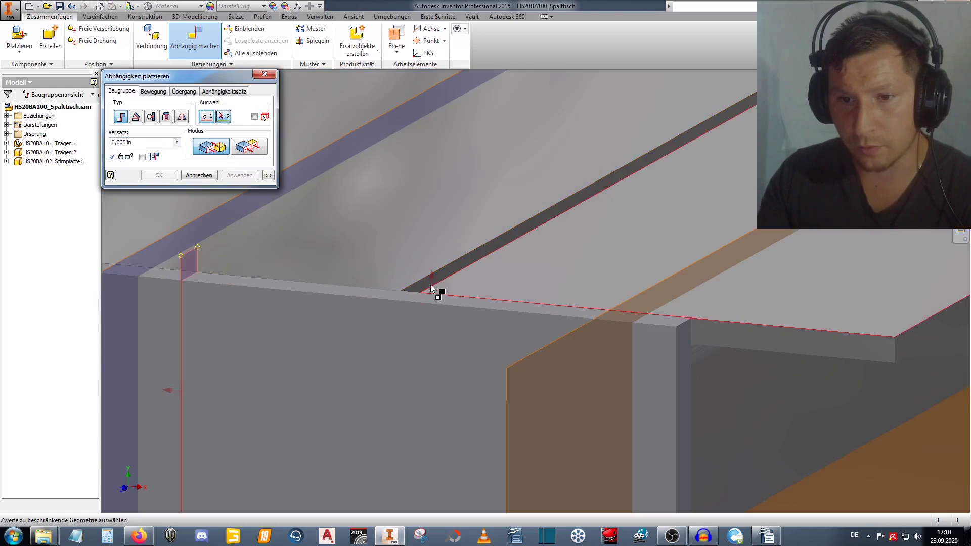
click(429, 284)
scroll(409, 286, down, 3)
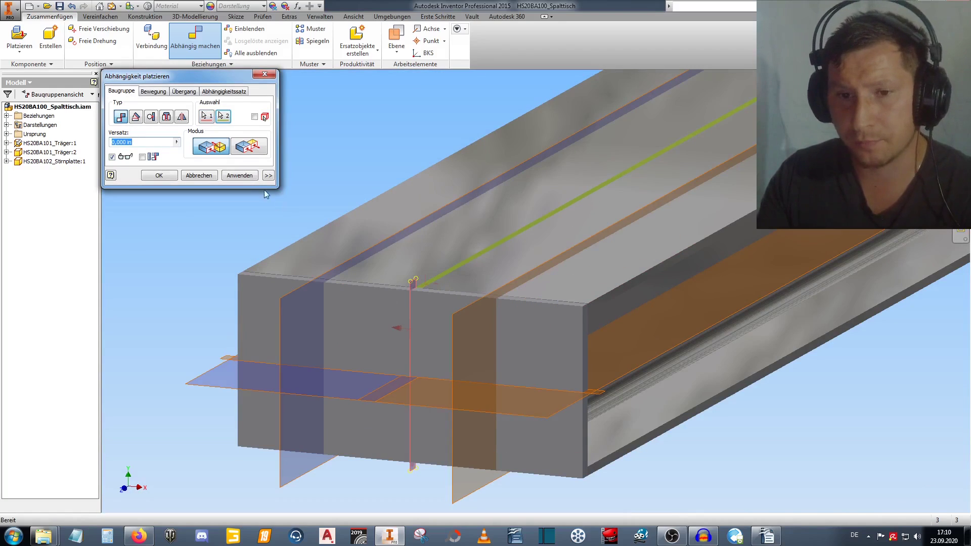
click(200, 178)
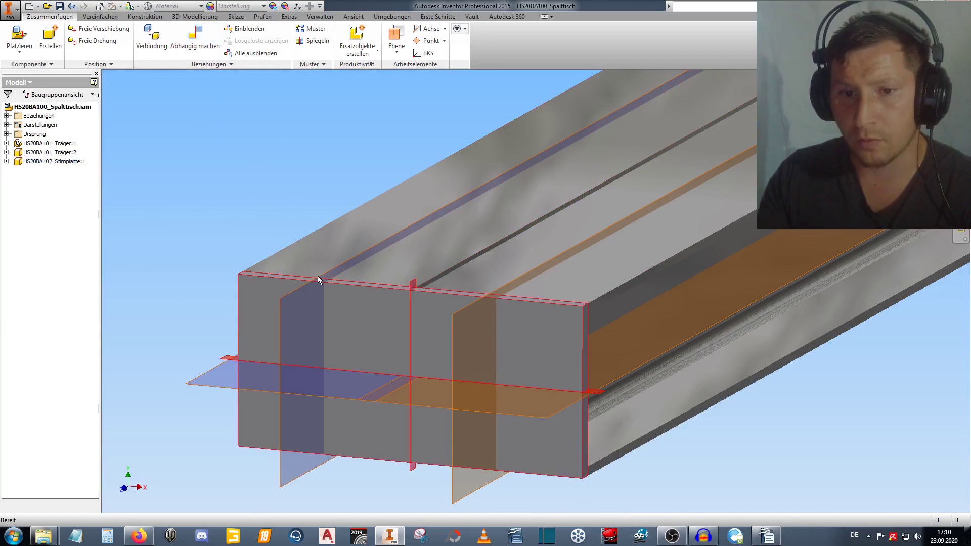
scroll(331, 304, down, 2)
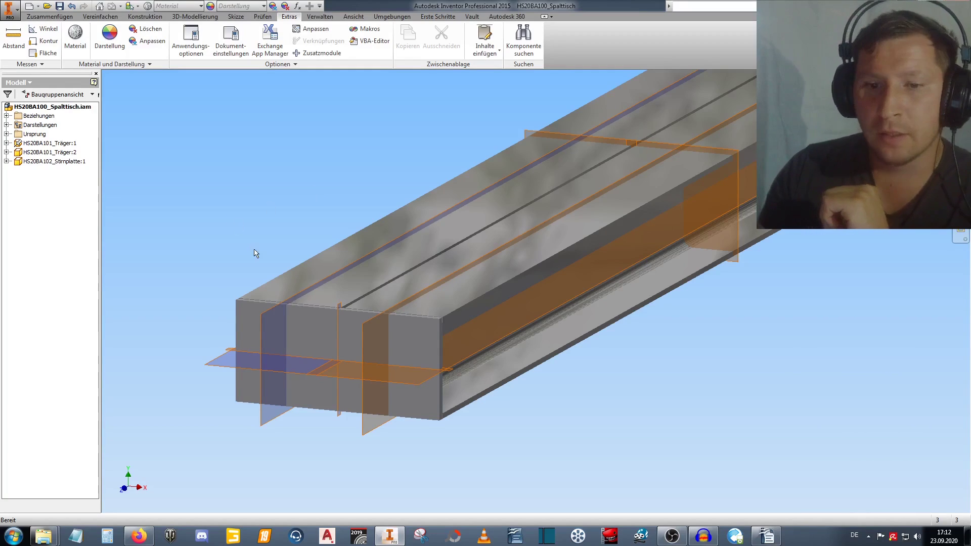
middle_drag(268, 230, 251, 260)
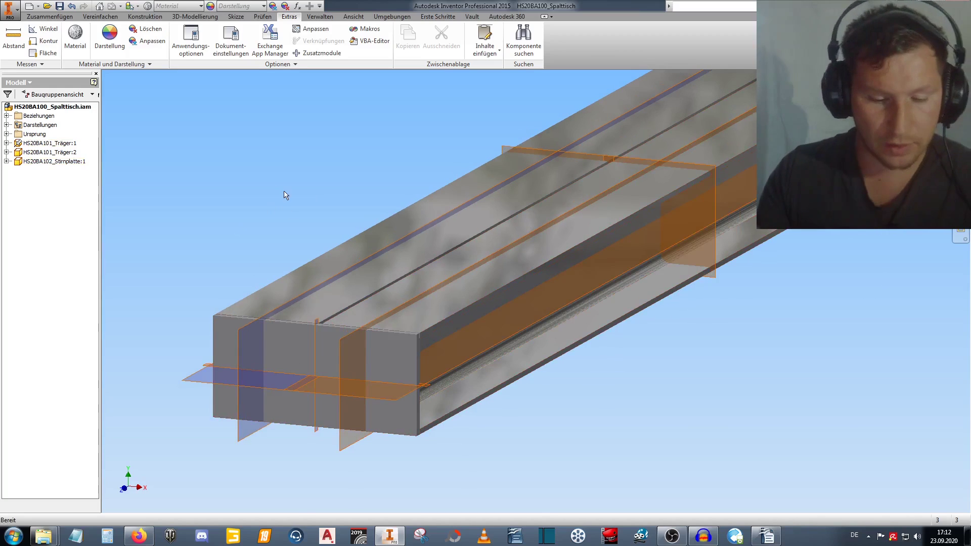
mouse_move(395, 259)
shift+middle_down()
mouse_move(444, 268)
mouse_move(455, 293)
shift+middle_up()
Edit the Stirnplatte in place and open the sketch behind its extrusion.
double_click(342, 308)
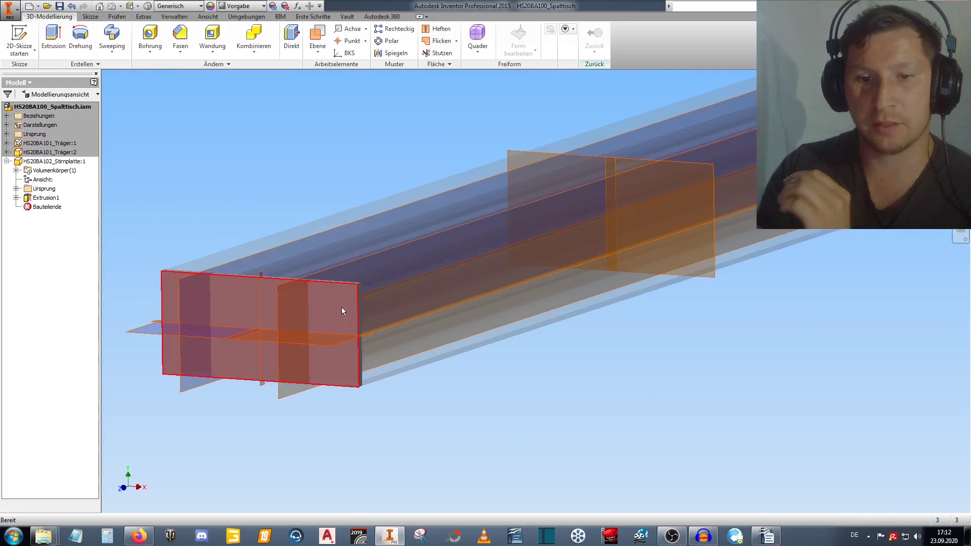
right_click(46, 198)
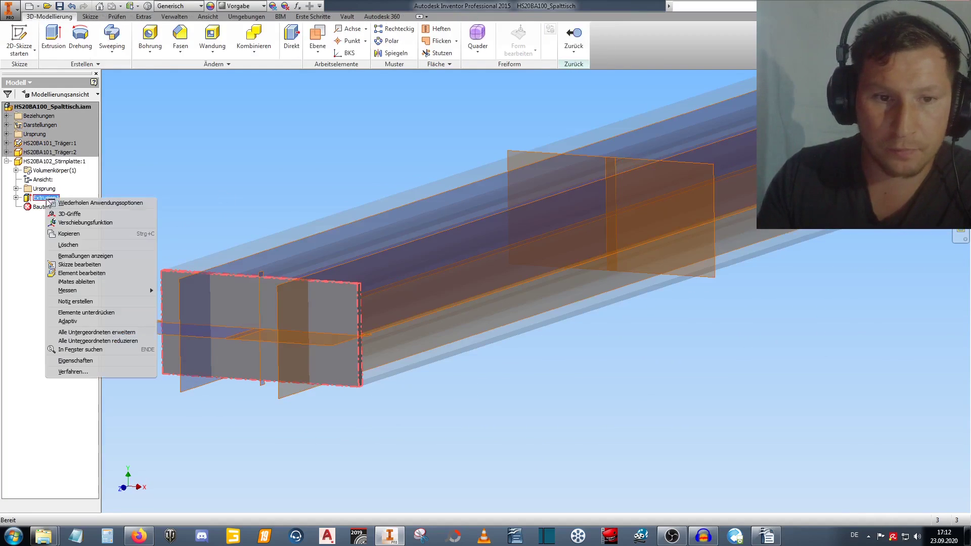
click(94, 262)
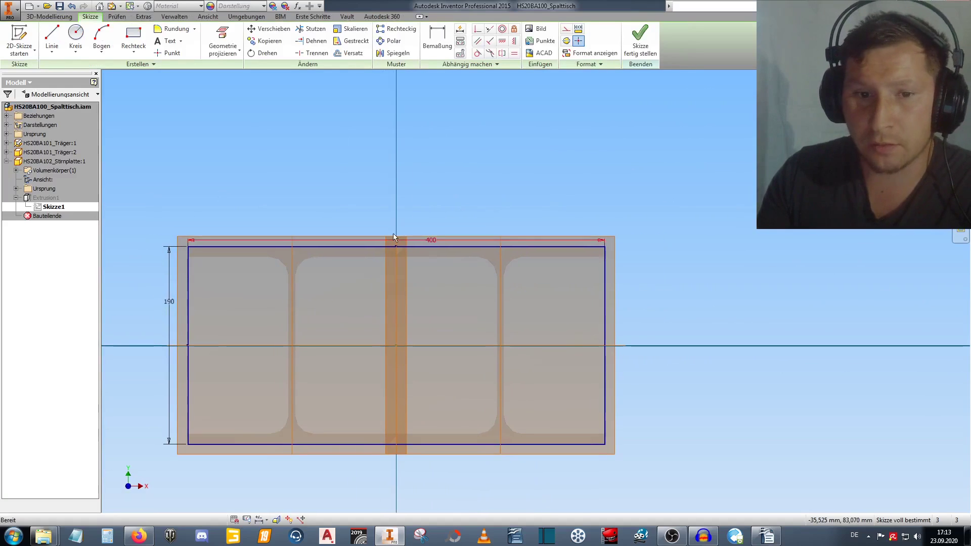
click(52, 37)
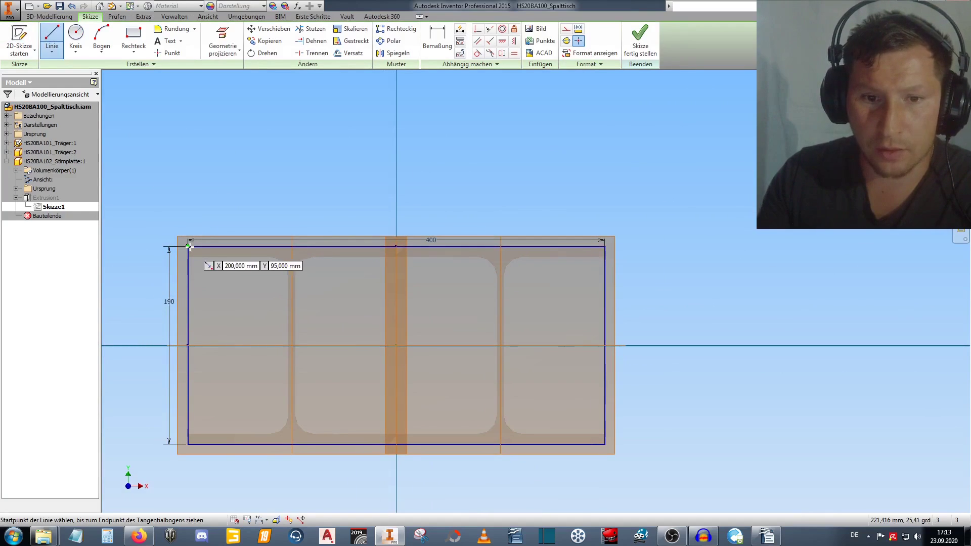
click(189, 247)
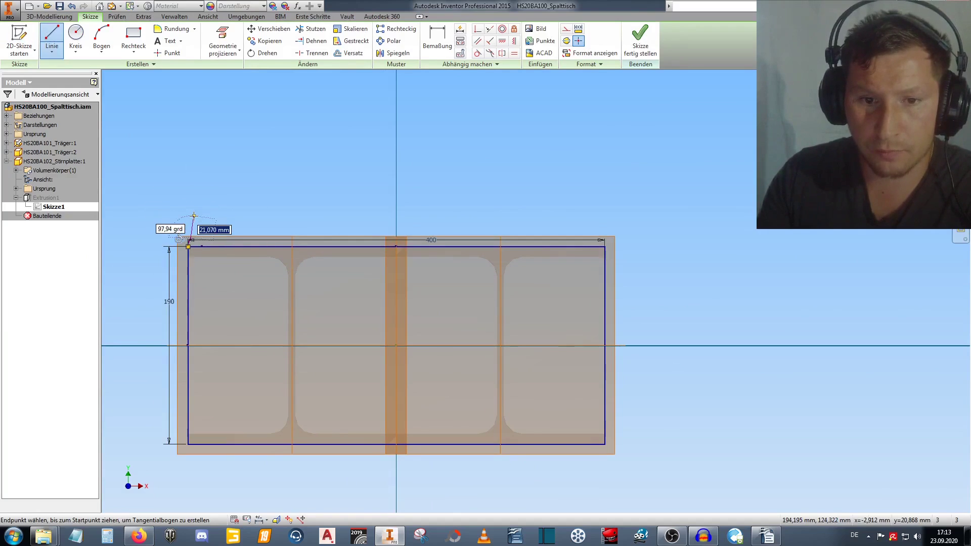
key(Escape)
scroll(181, 246, up, 3)
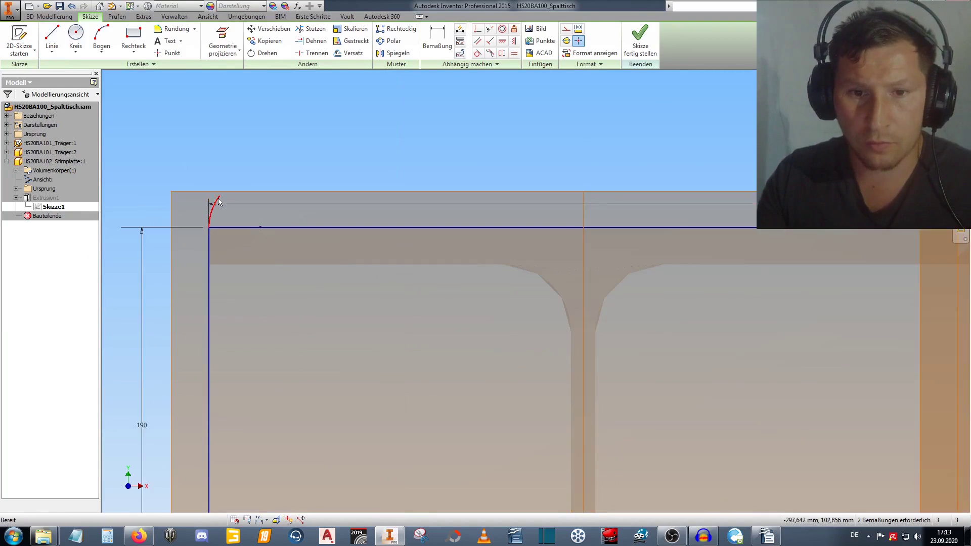
key(ctrl+z)
Draw the vertical, diagonal, flat and diagonal outline lines from the rectangle's top-left to top-right corner.
click(51, 40)
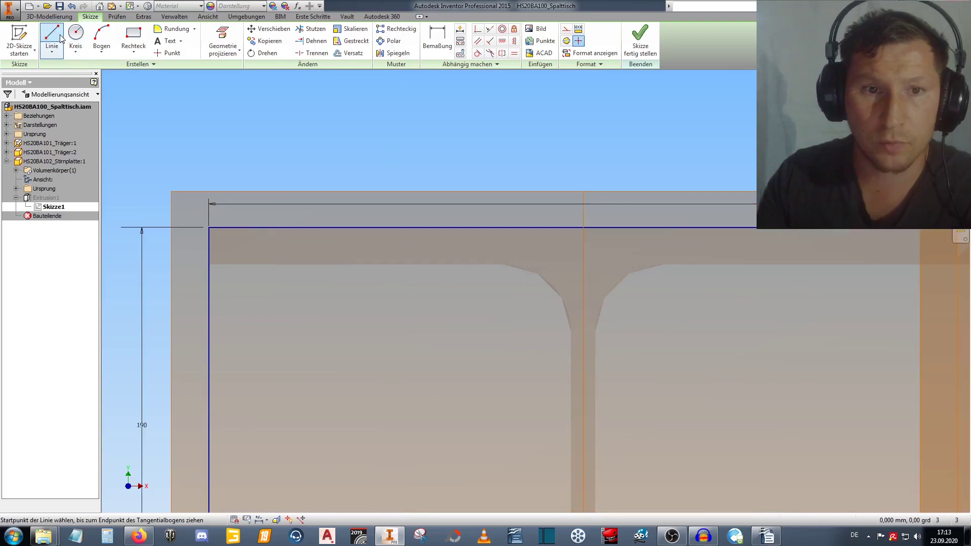
click(209, 227)
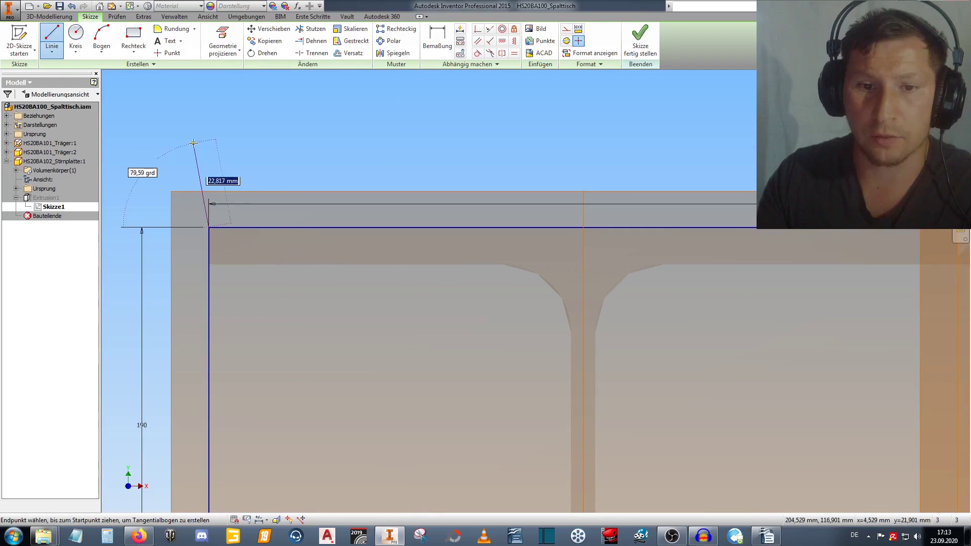
scroll(245, 138, down, 3)
middle_drag(244, 139, 206, 270)
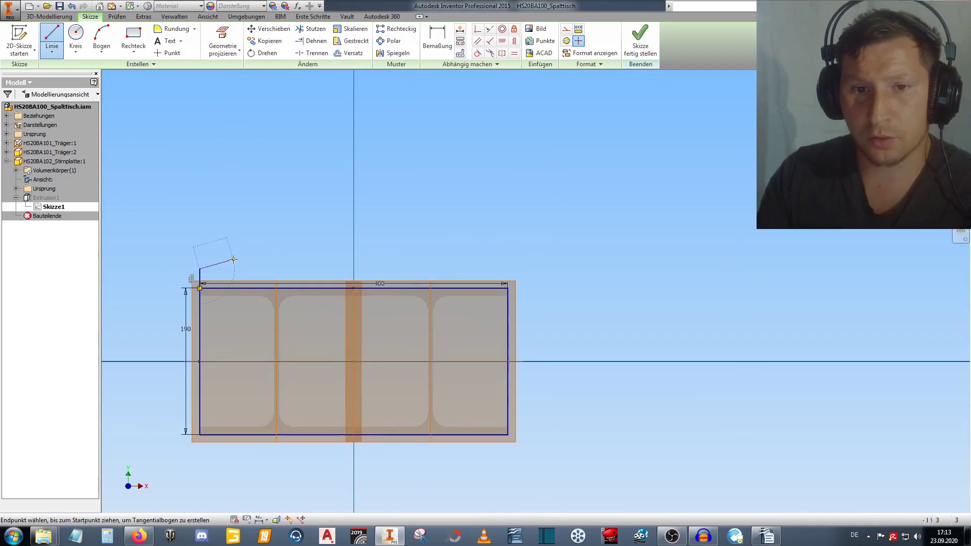
click(314, 161)
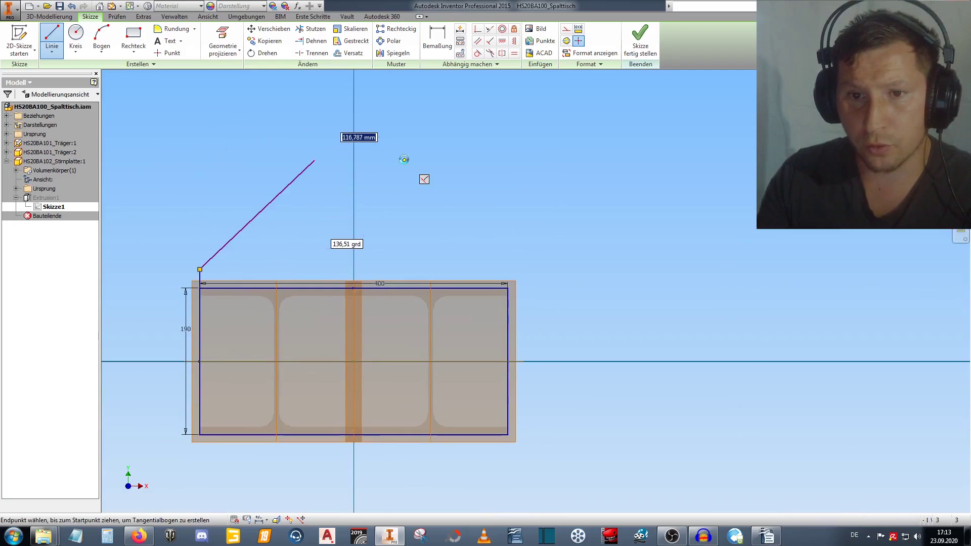
click(404, 161)
click(507, 264)
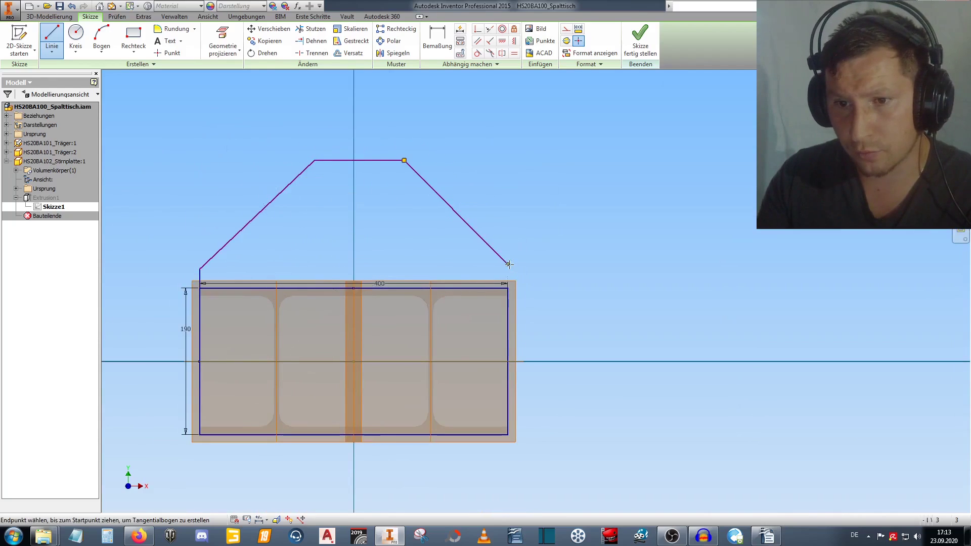
right_click(509, 287)
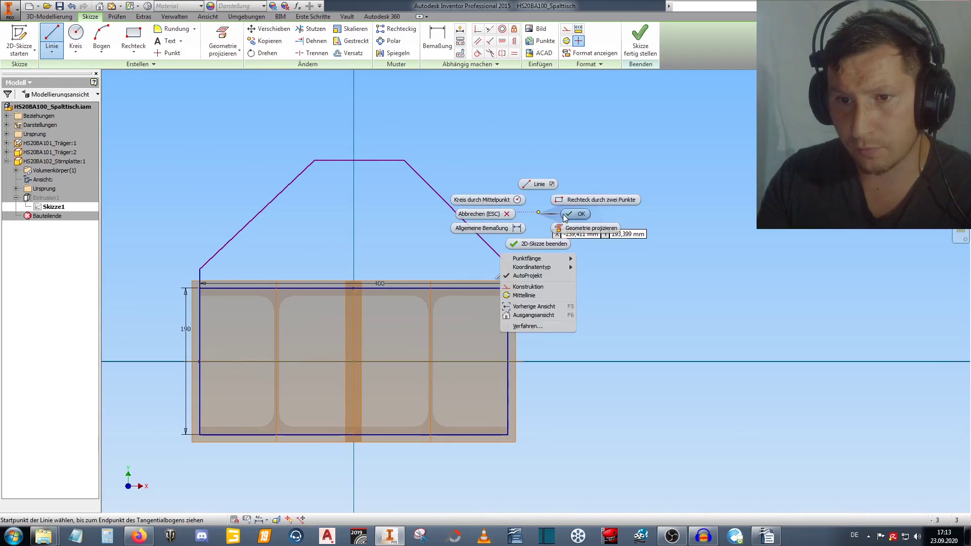
click(541, 181)
click(437, 40)
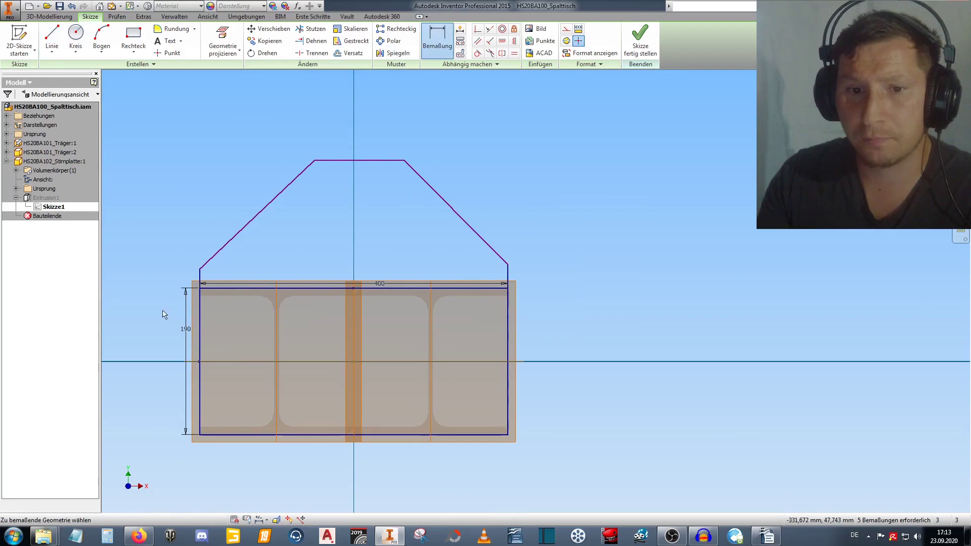
Dimension the short left vertical edge to 15.
click(202, 284)
click(164, 276)
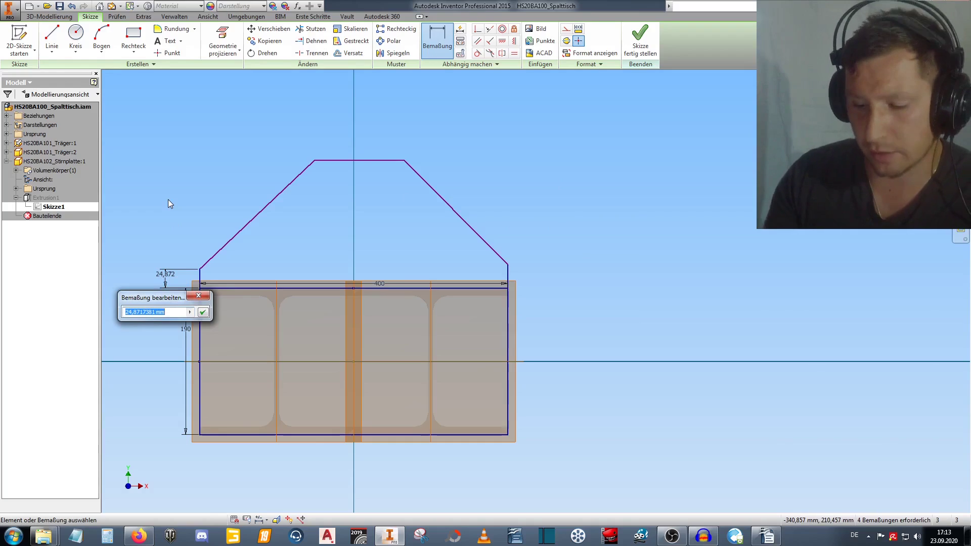
text(15)
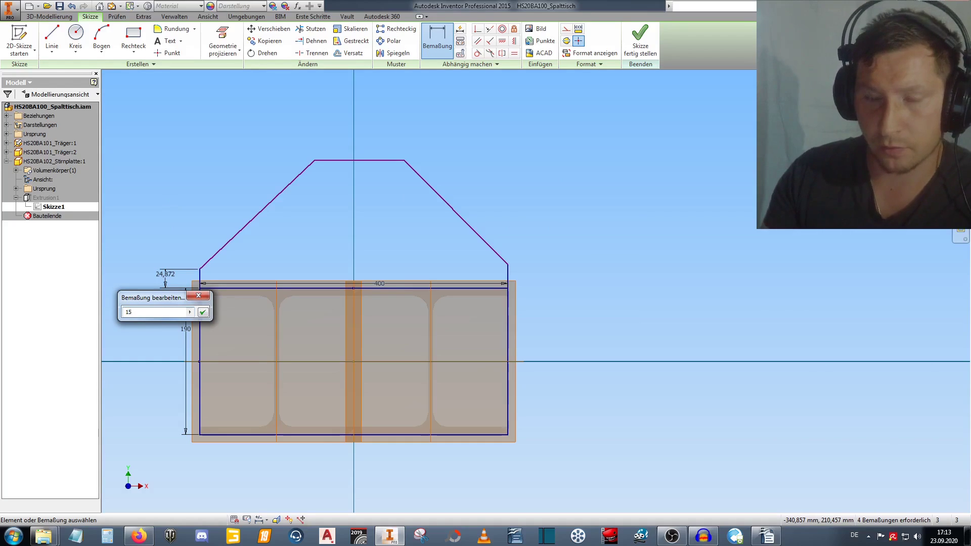
key(Return)
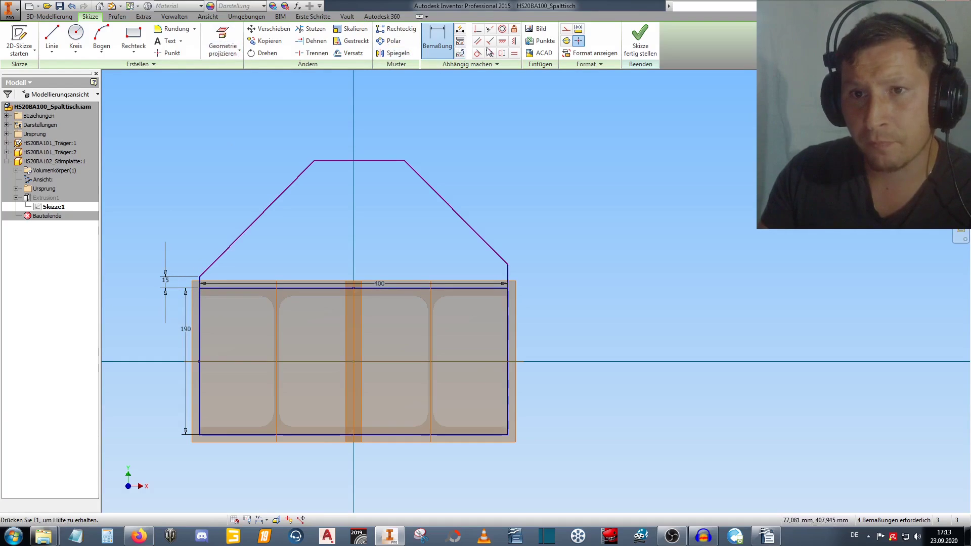
Make the top edge parallel to the base line.
click(502, 42)
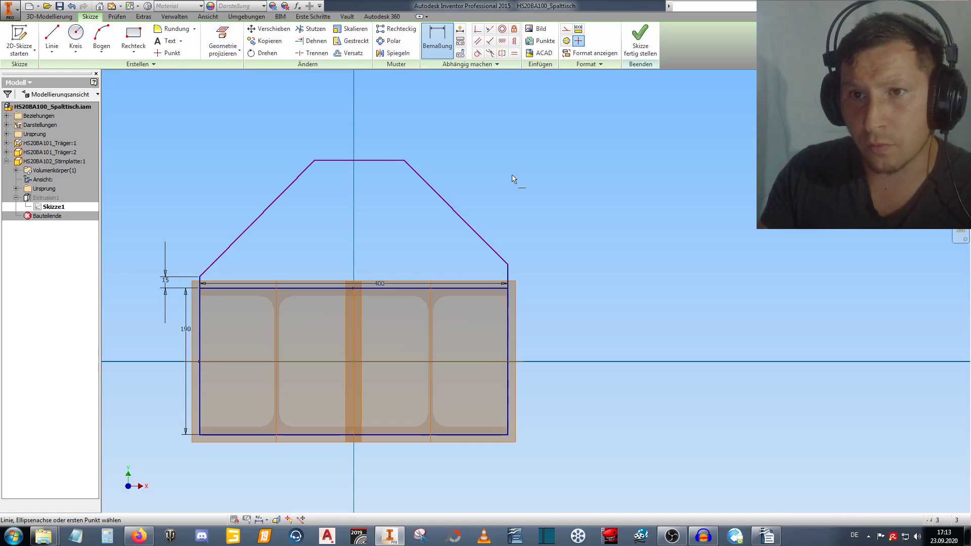
click(508, 266)
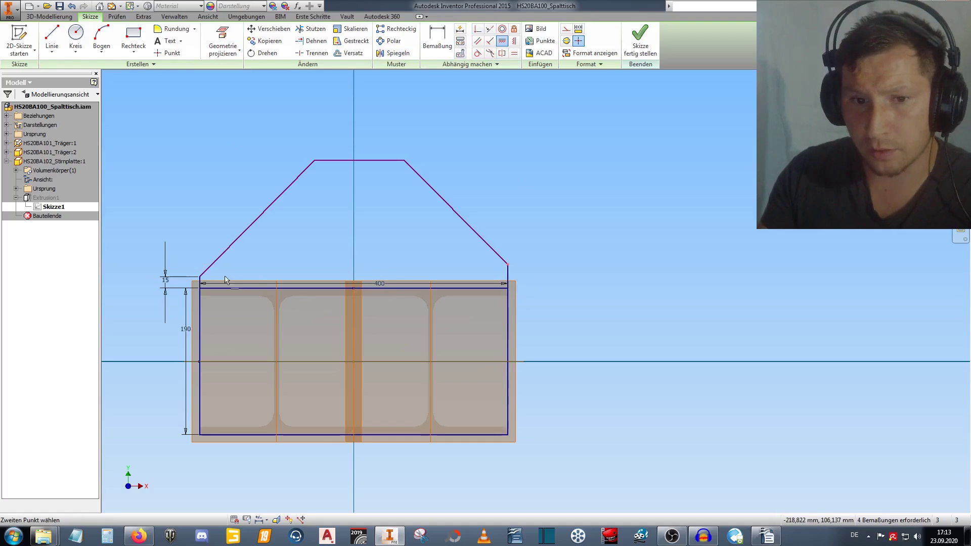
click(201, 279)
right_click(406, 240)
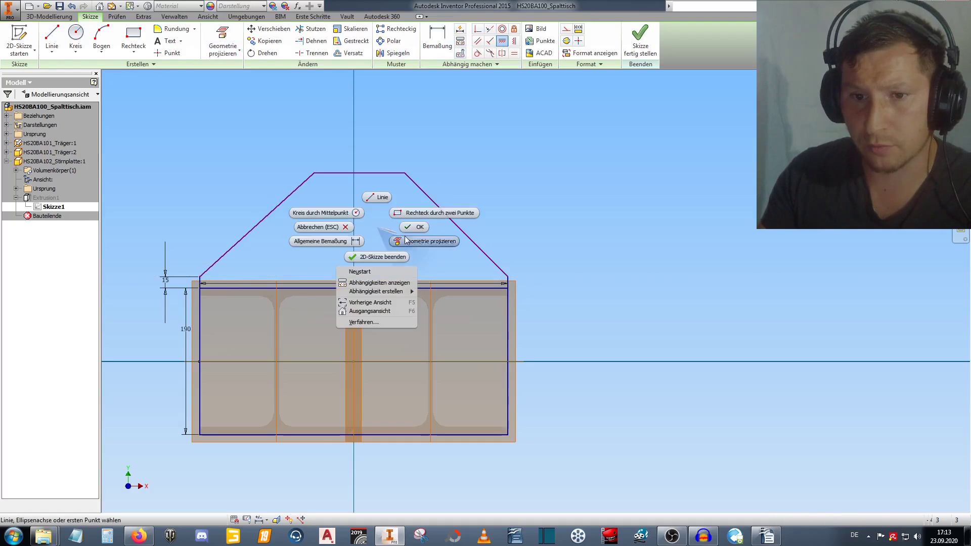
key(Escape)
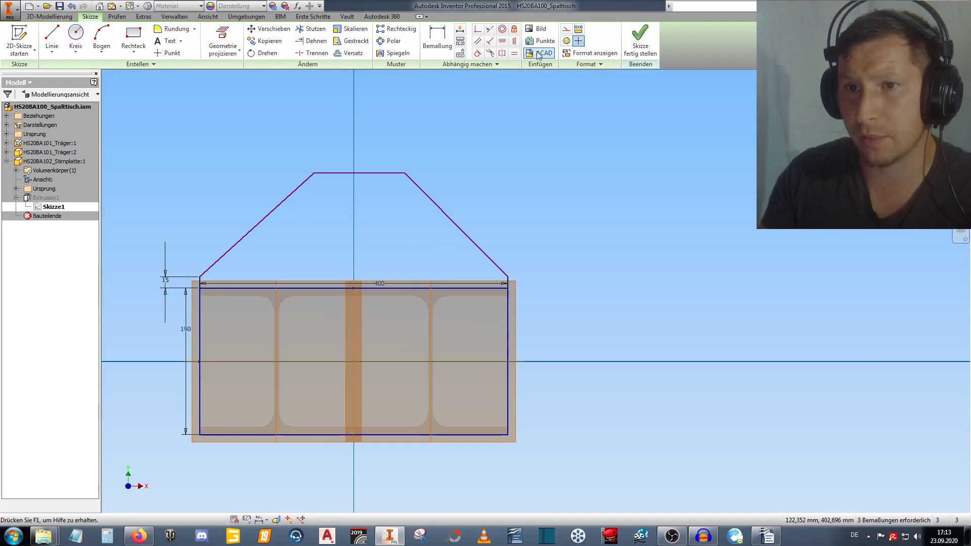
Dimension the height between top edge and base to 150.
click(436, 49)
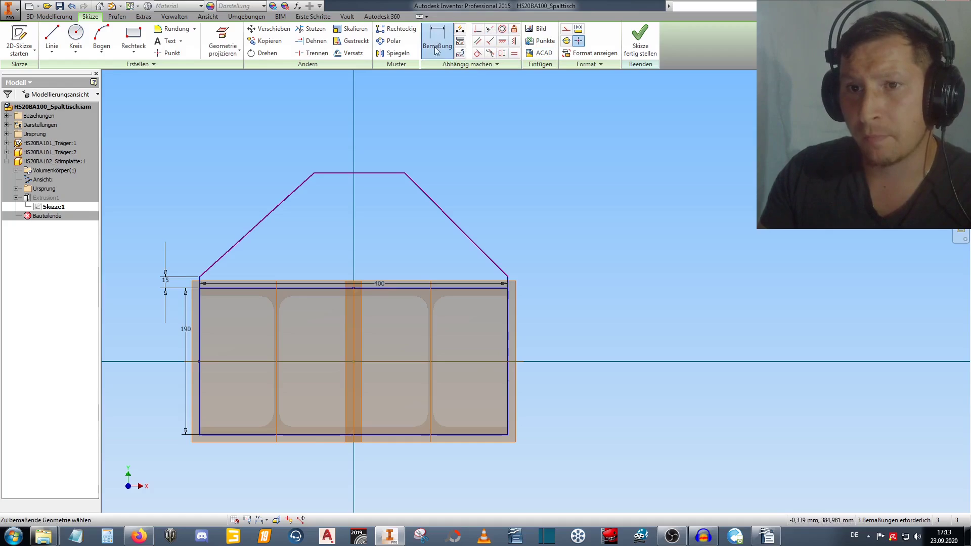
click(389, 173)
click(435, 287)
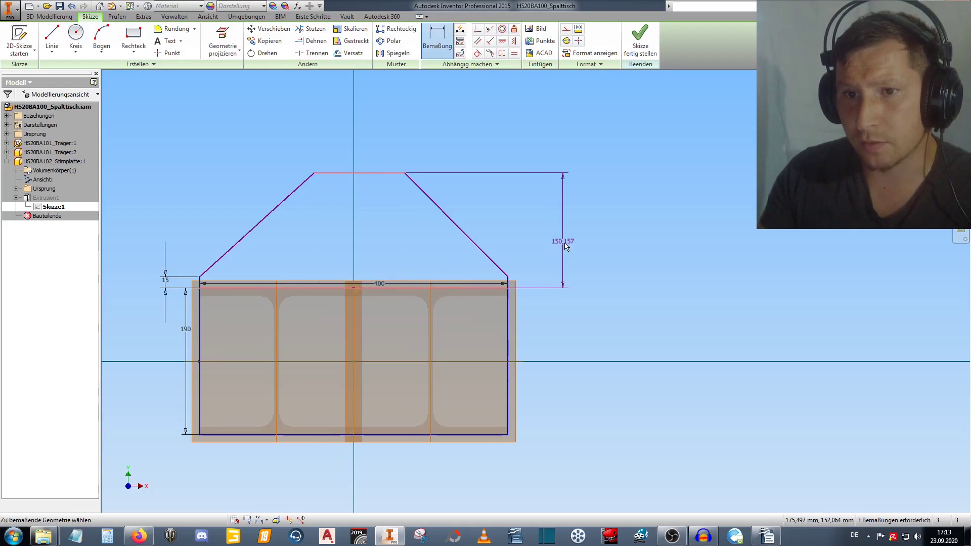
click(544, 227)
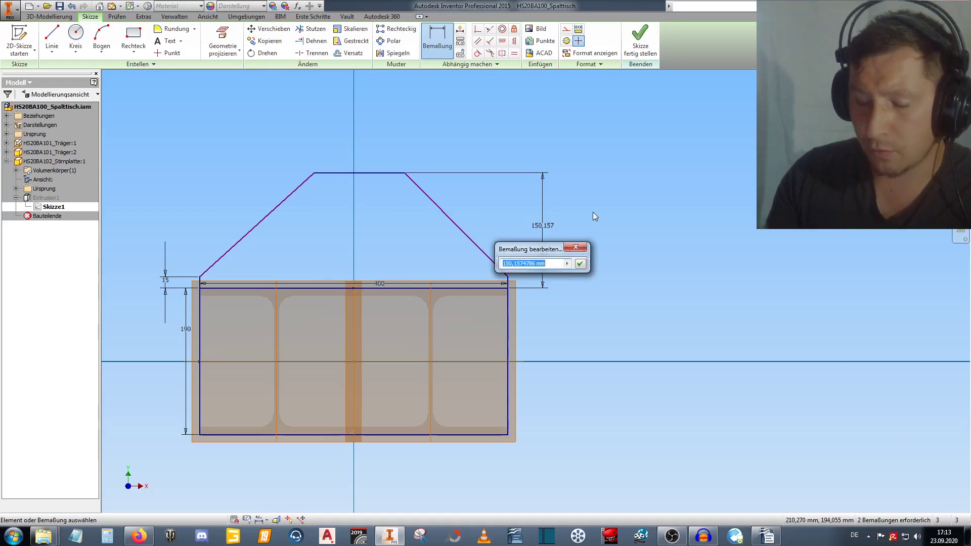
text(150)
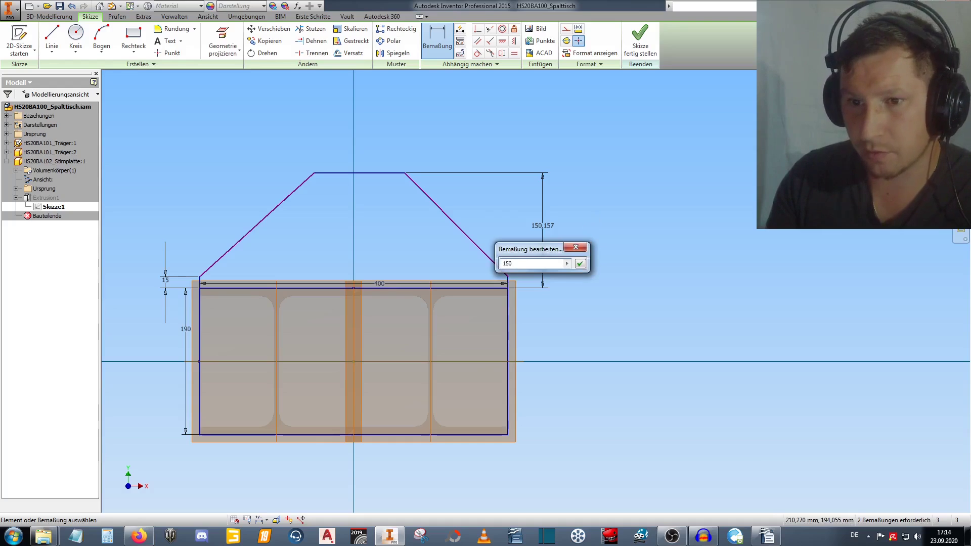
key(Return)
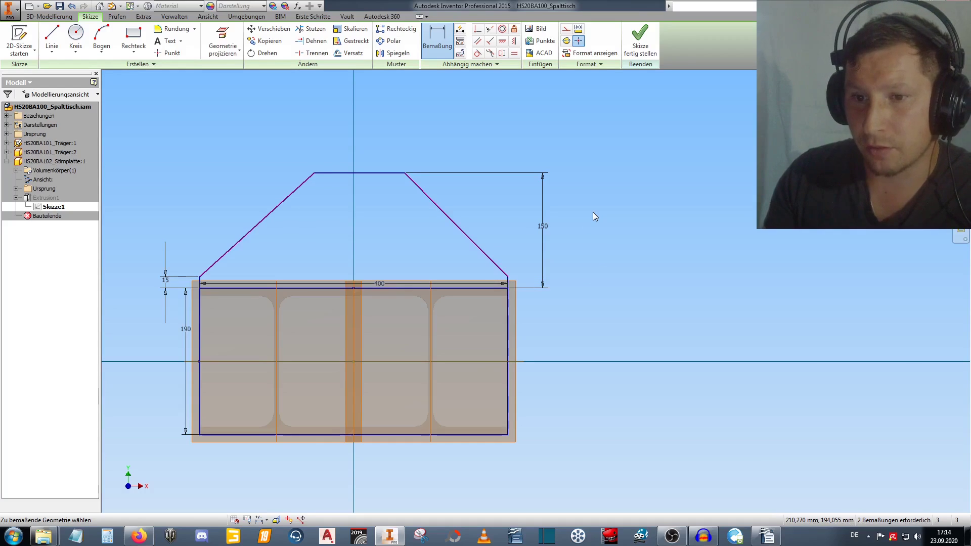
key(Escape)
drag(549, 226, 580, 228)
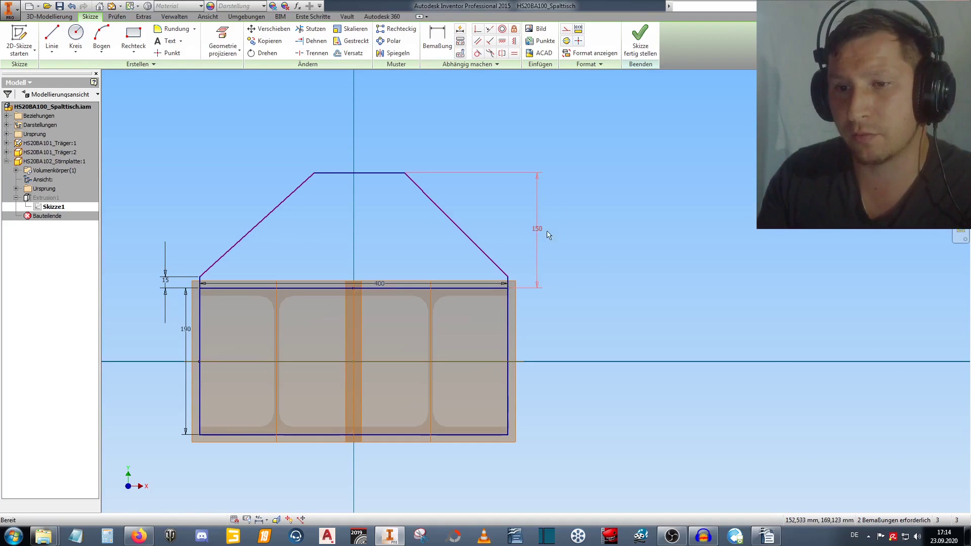
click(580, 228)
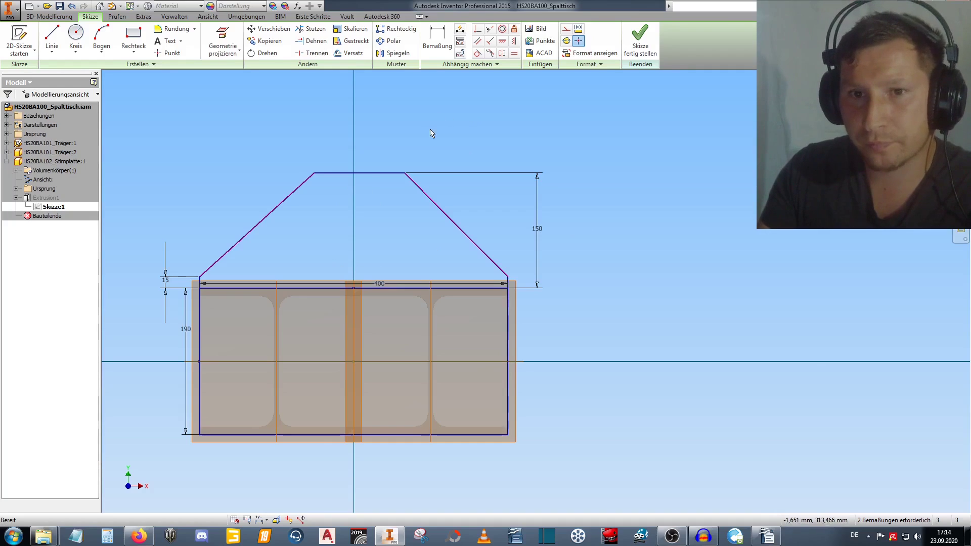
Vertically align the top edge's midpoint with the centre.
key(d)
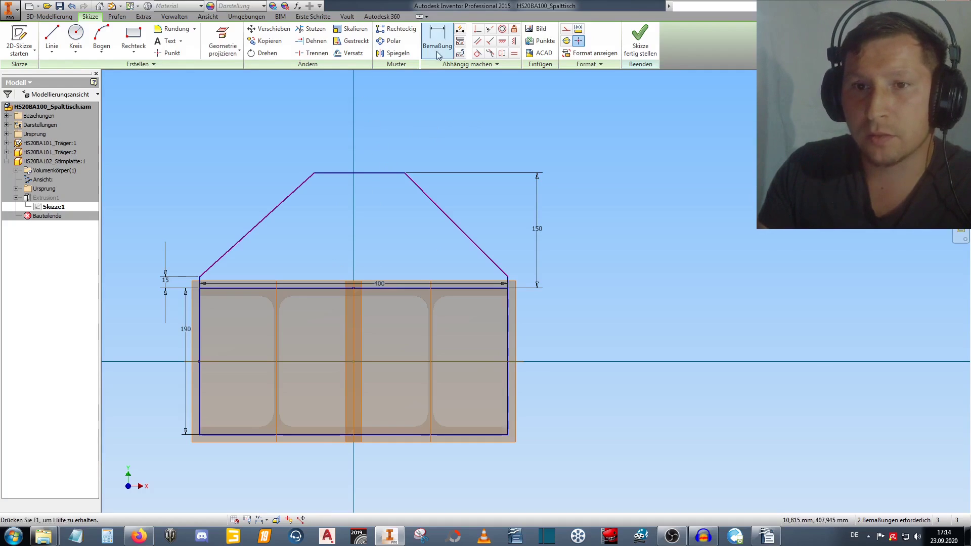
click(512, 43)
click(359, 173)
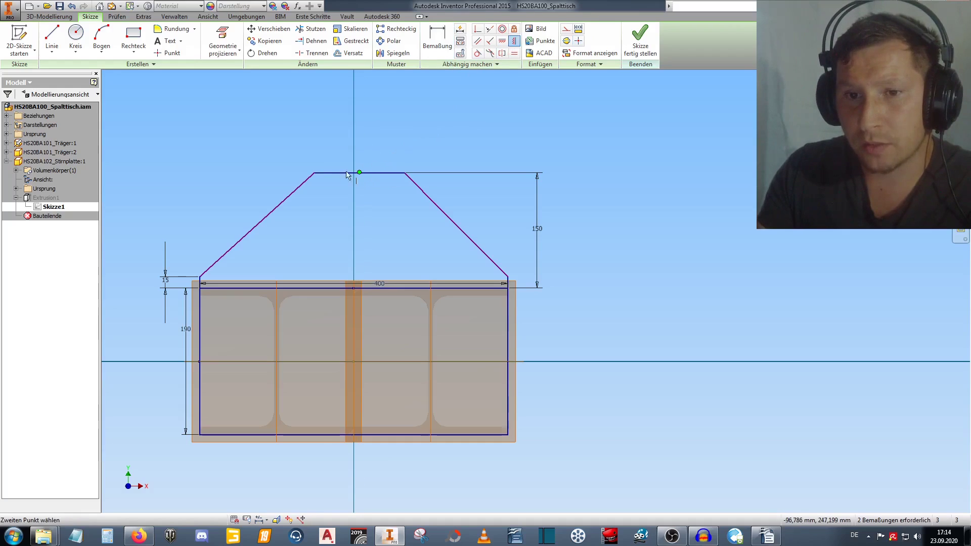
click(354, 287)
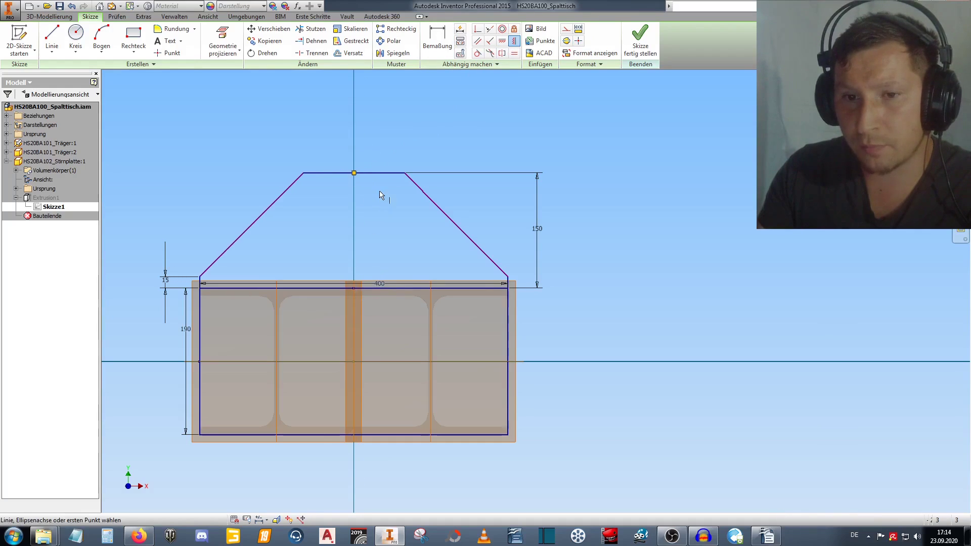
right_click(384, 191)
click(377, 157)
Set the angle between the right diagonal and the base to 45°.
key(d)
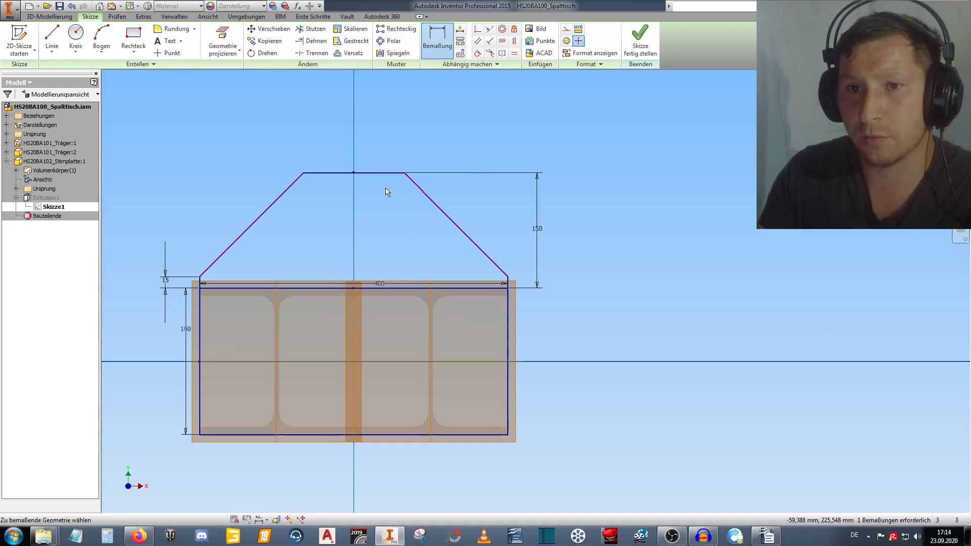
right_click(379, 151)
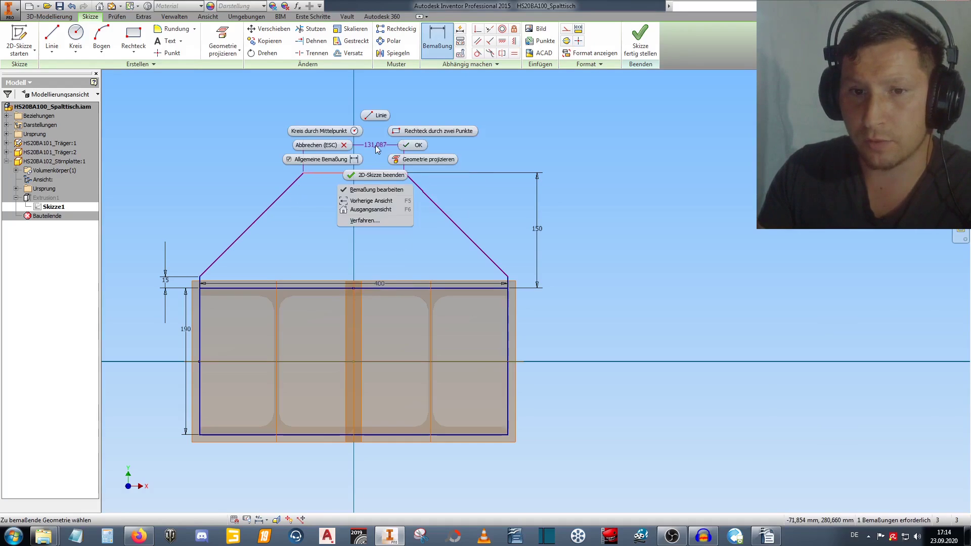
click(331, 147)
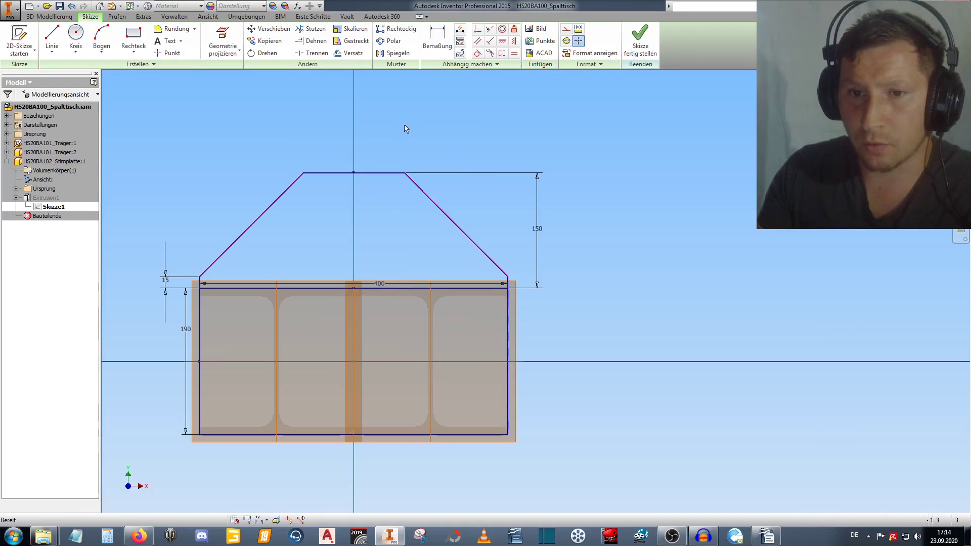
click(432, 204)
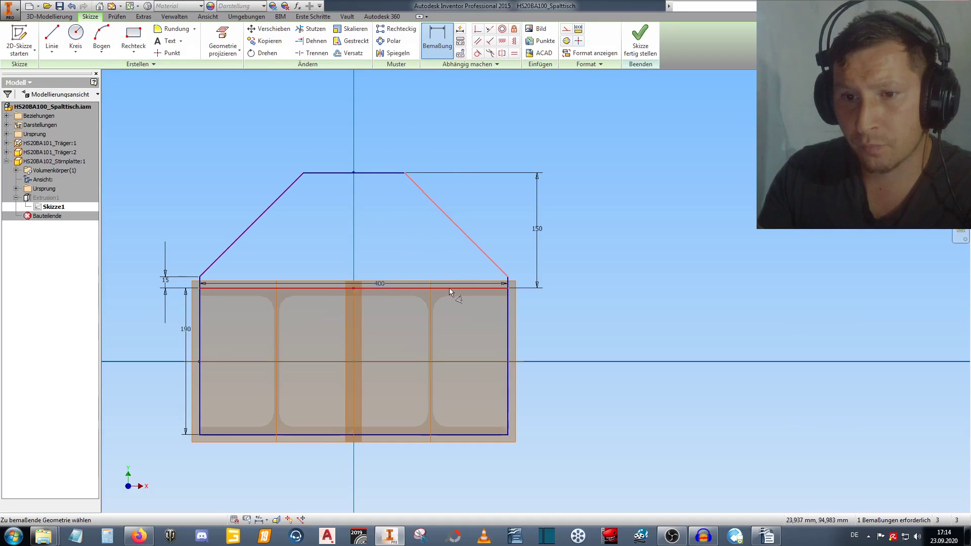
click(427, 287)
click(434, 259)
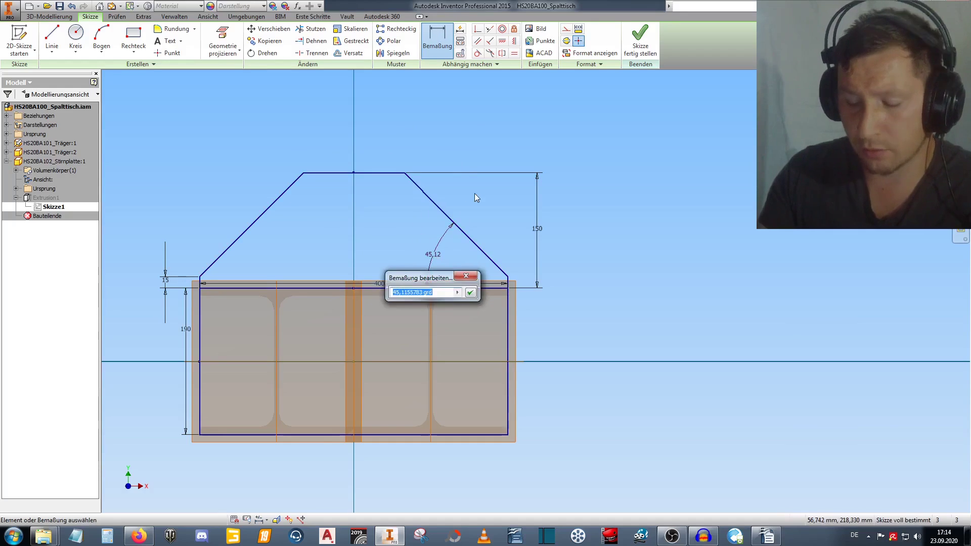
text(45)
key(Return)
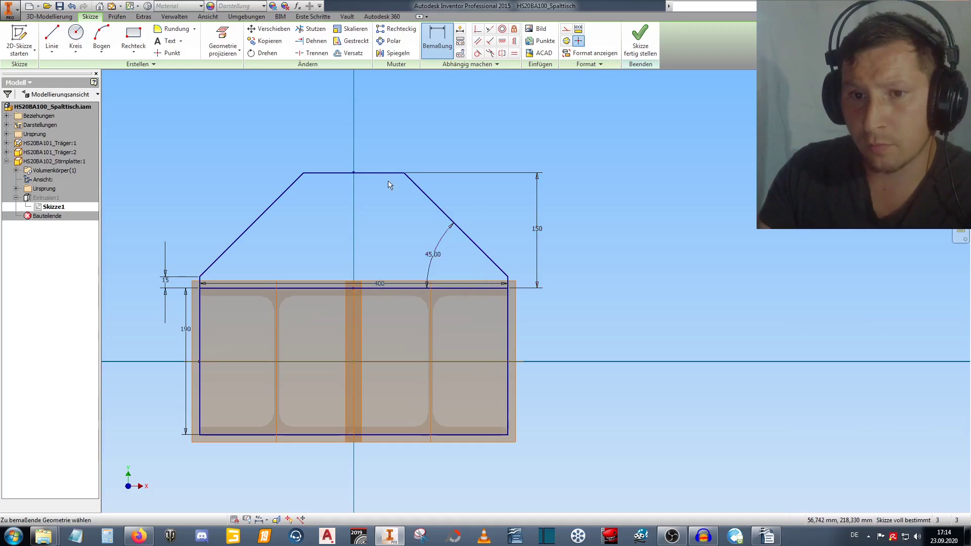
Add a driven 130 reference dimension on the top edge and stop dimensioning.
click(389, 173)
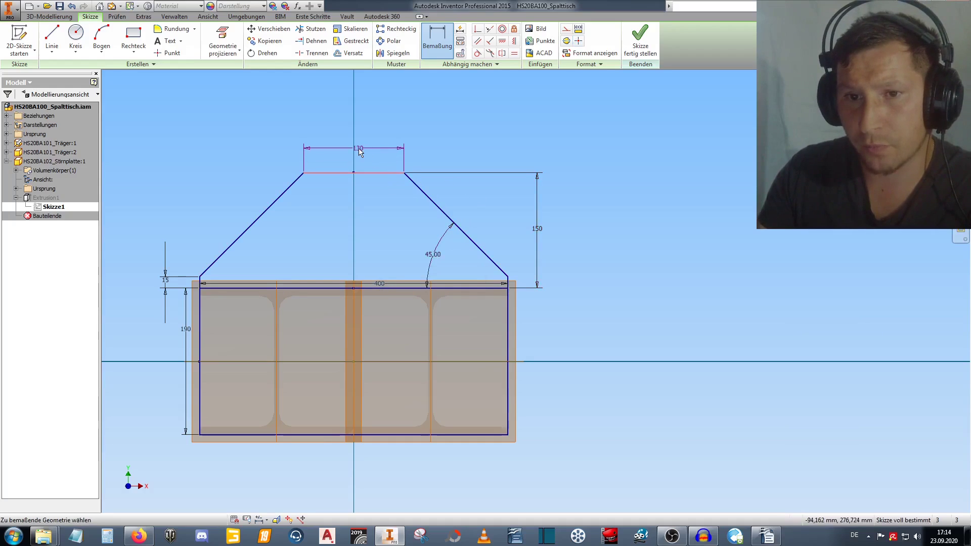
click(374, 151)
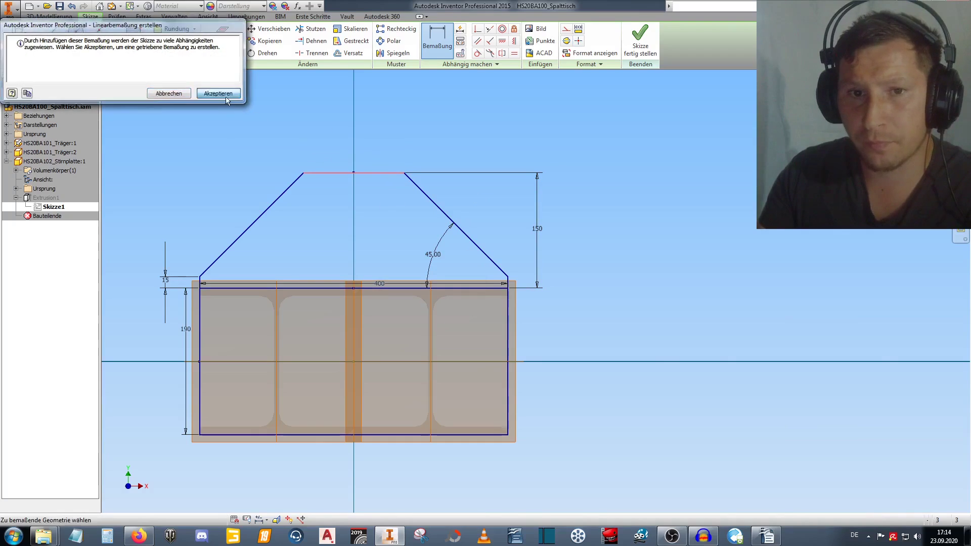
click(219, 93)
right_click(445, 137)
click(478, 137)
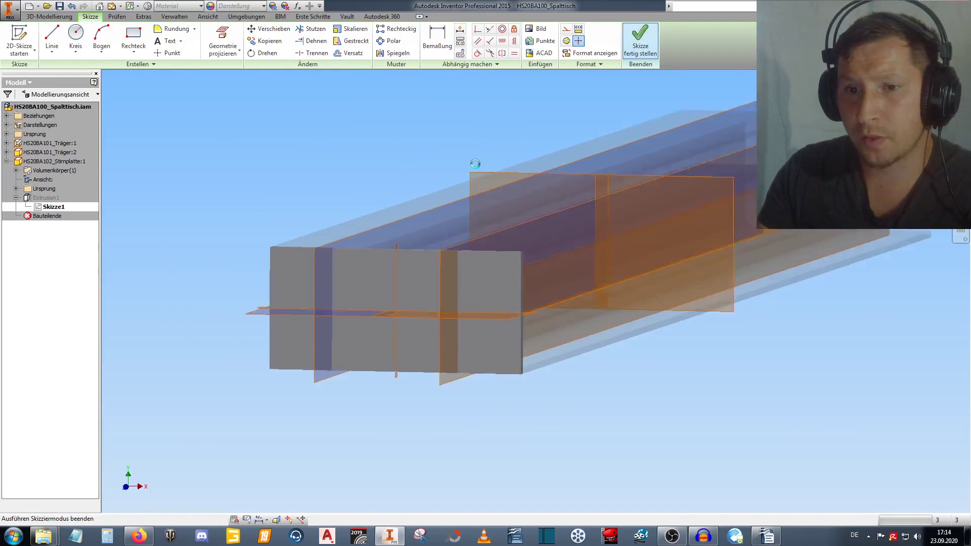
Edit Extrusion1 to include the trapezoid profile at 15 mm.
right_click(44, 197)
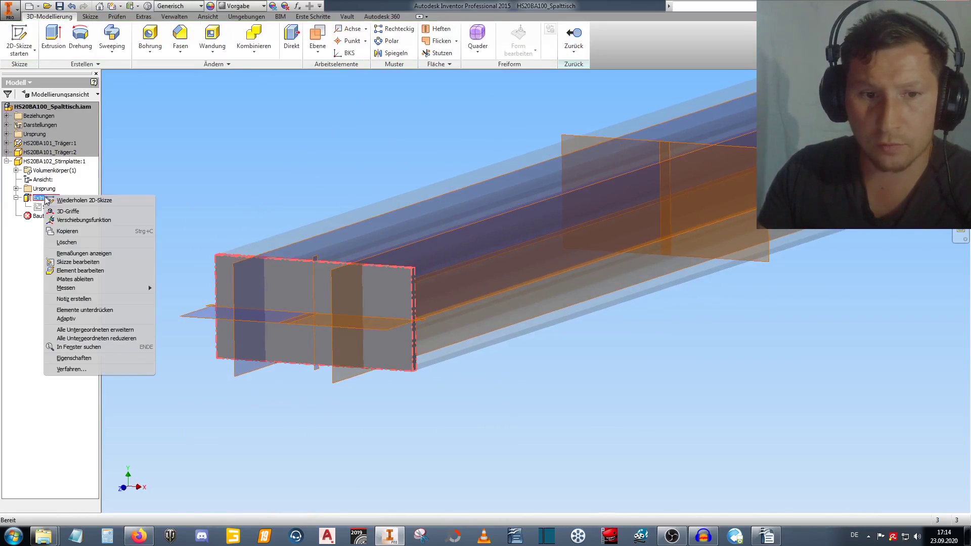
click(78, 271)
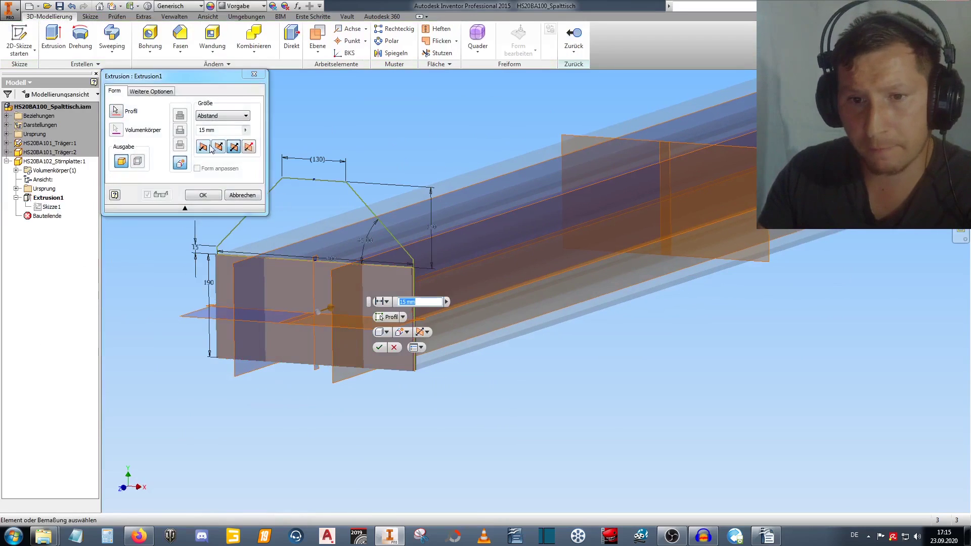
click(115, 110)
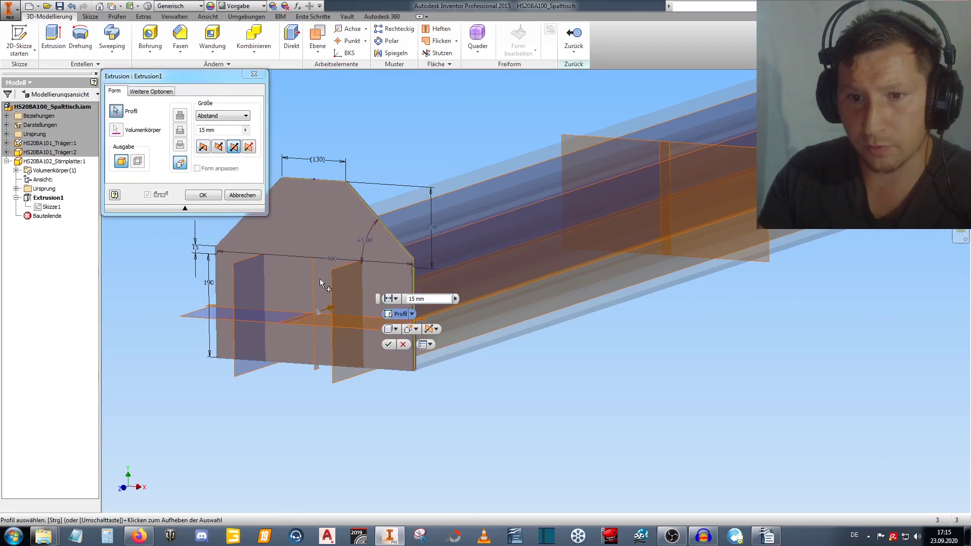
click(203, 195)
Exit part editing, collapse HS20BA102_Stirnplatte in the browser, and orbit the assembly.
right_click(239, 156)
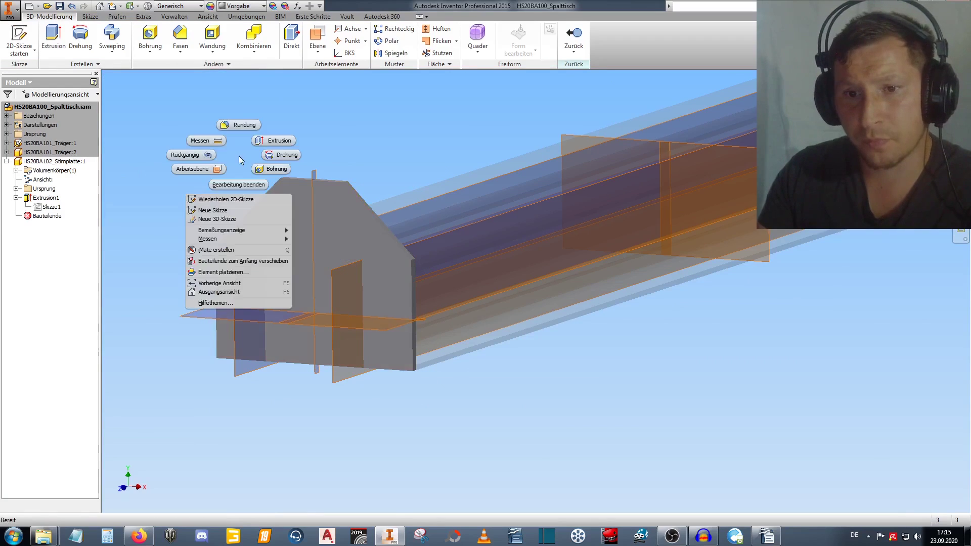
click(216, 185)
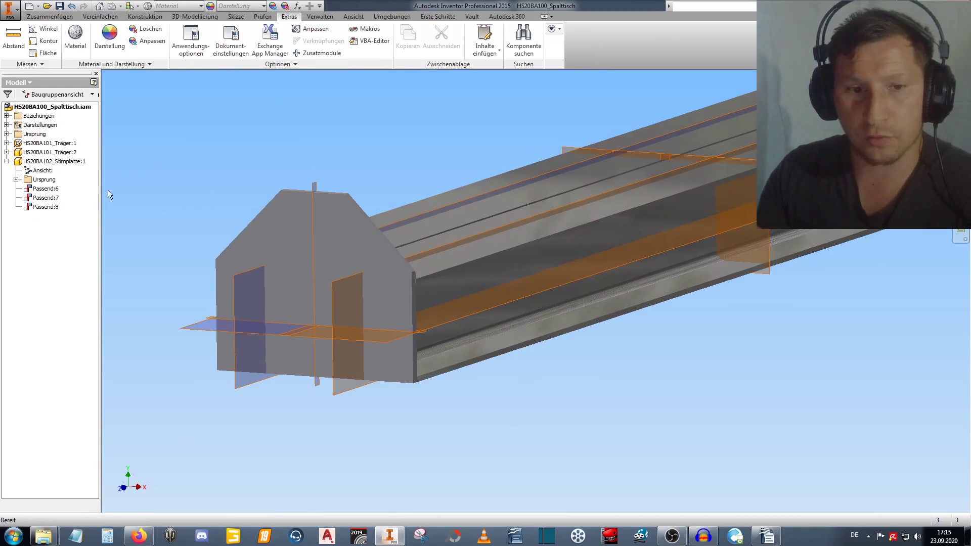
click(6, 161)
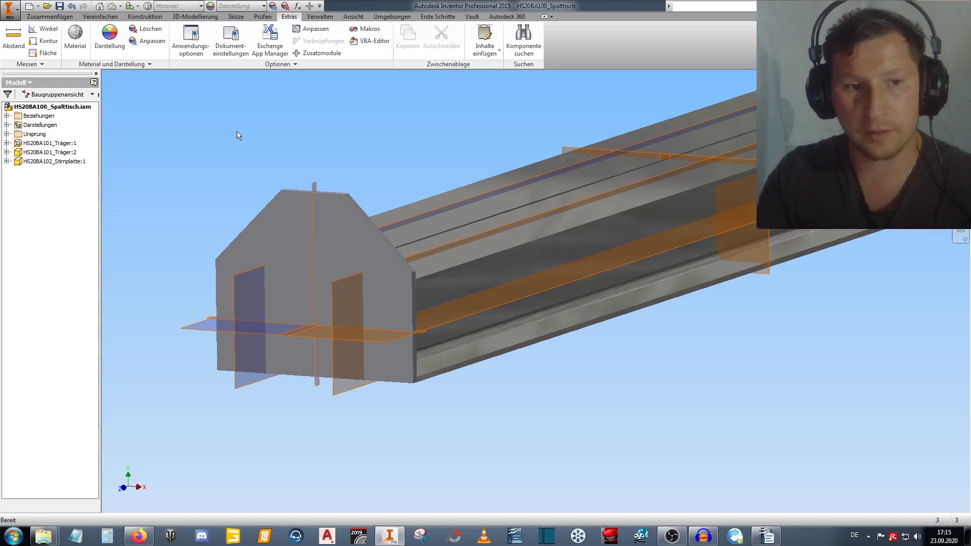
mouse_move(353, 173)
shift+middle_down()
mouse_move(458, 196)
mouse_move(673, 348)
mouse_move(407, 208)
mouse_move(530, 193)
shift+middle_up()
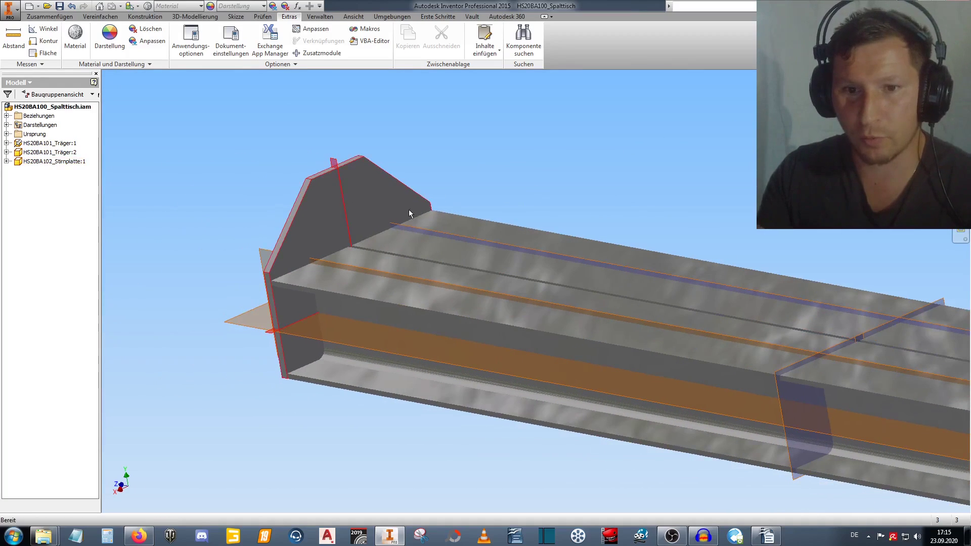
scroll(440, 166, up, 1)
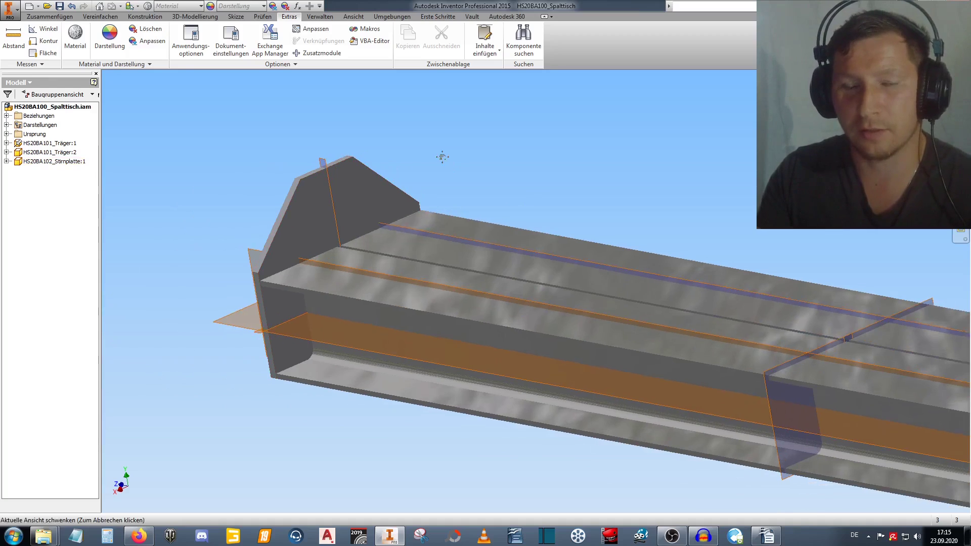
scroll(362, 167, up, 2)
key(F4)
mouse_move(374, 182)
mouse_down()
mouse_move(436, 184)
mouse_move(451, 174)
mouse_move(456, 188)
mouse_up()
key(Escape)
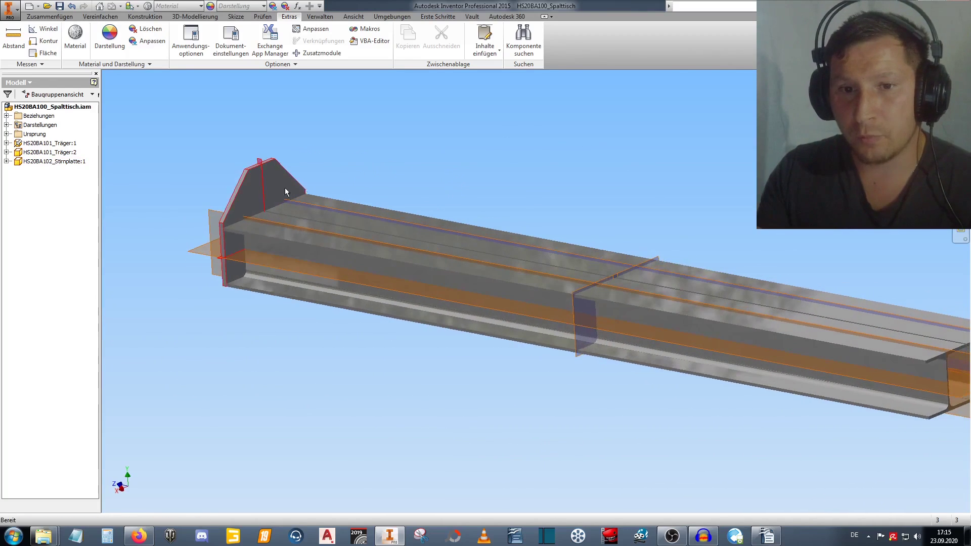
scroll(260, 182, down, 3)
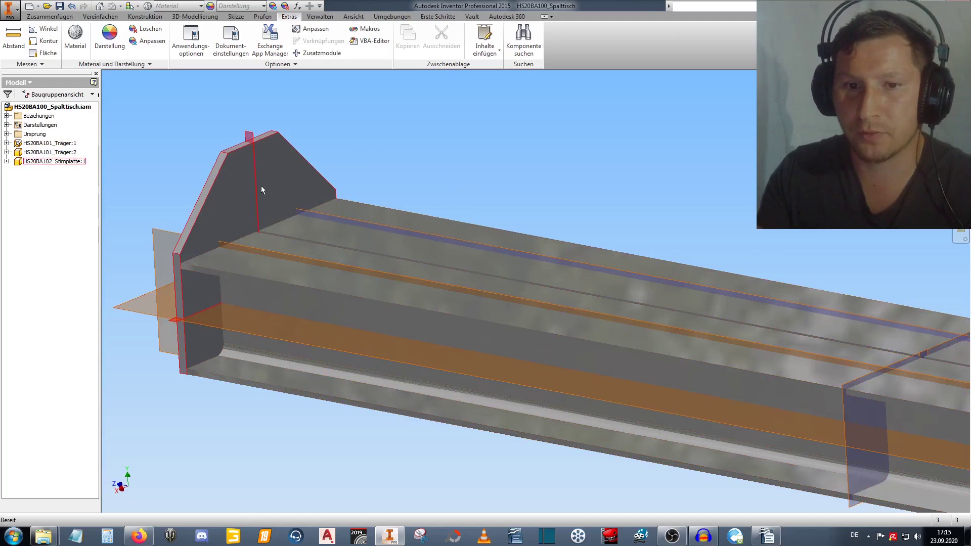
Place one Zylinderrohr tube from the HS20_Holzspalter folder above the beam.
right_click(404, 153)
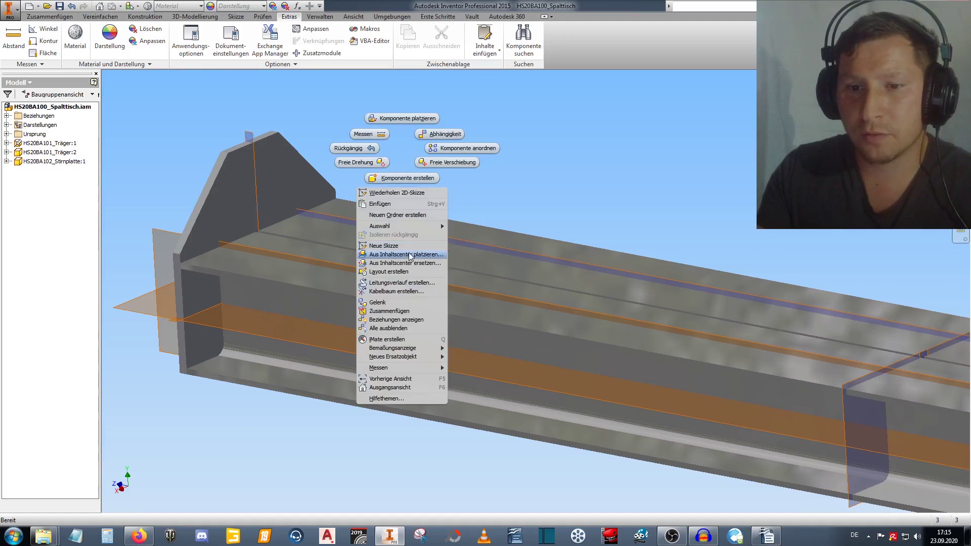
click(396, 154)
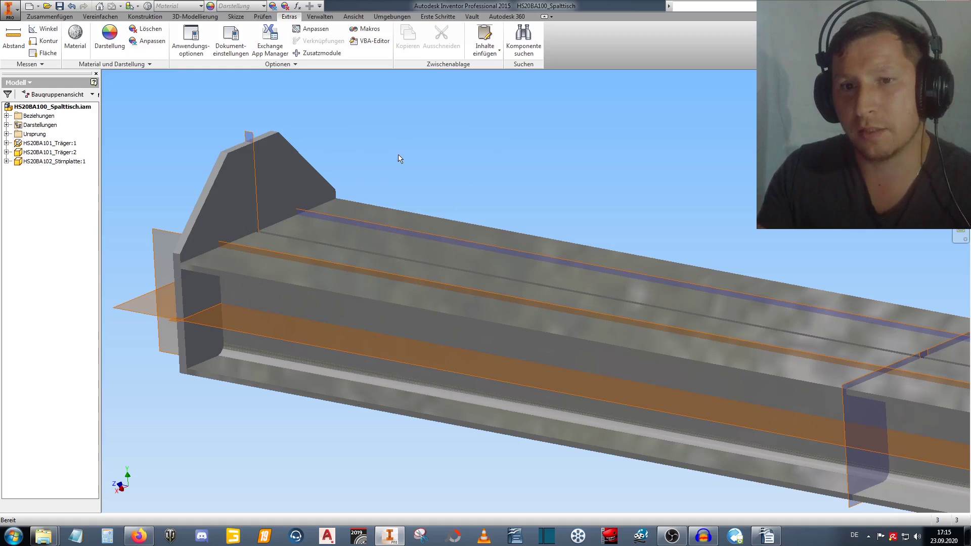
right_click(404, 154)
click(403, 122)
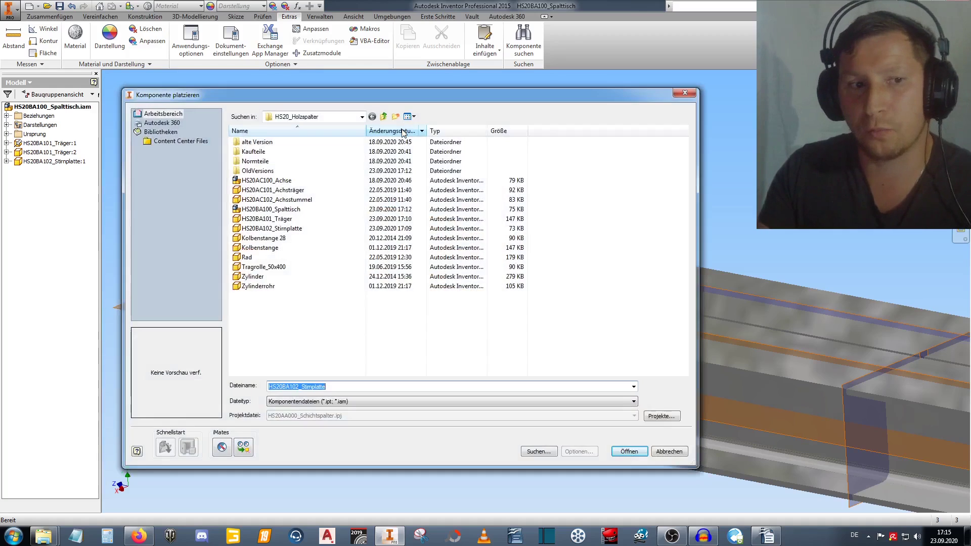
double_click(272, 144)
click(372, 116)
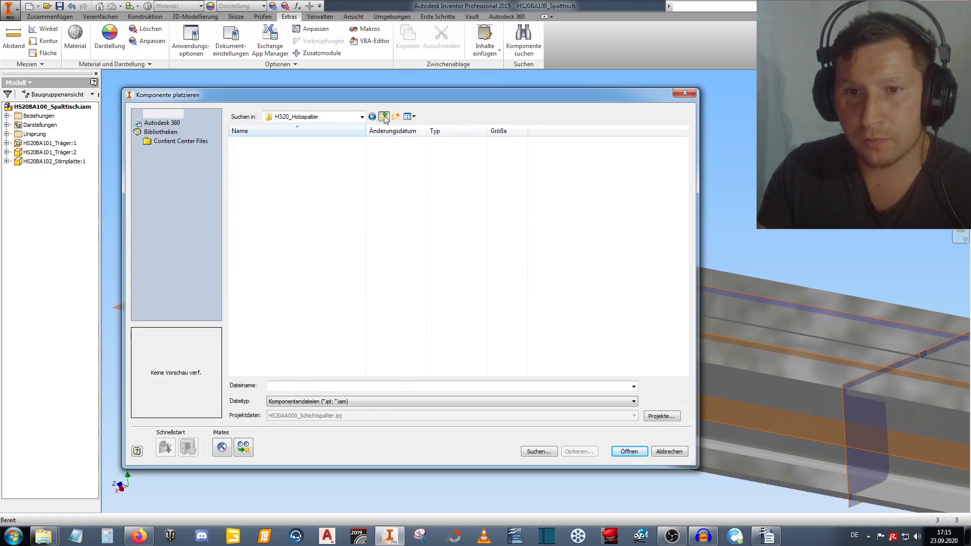
click(273, 286)
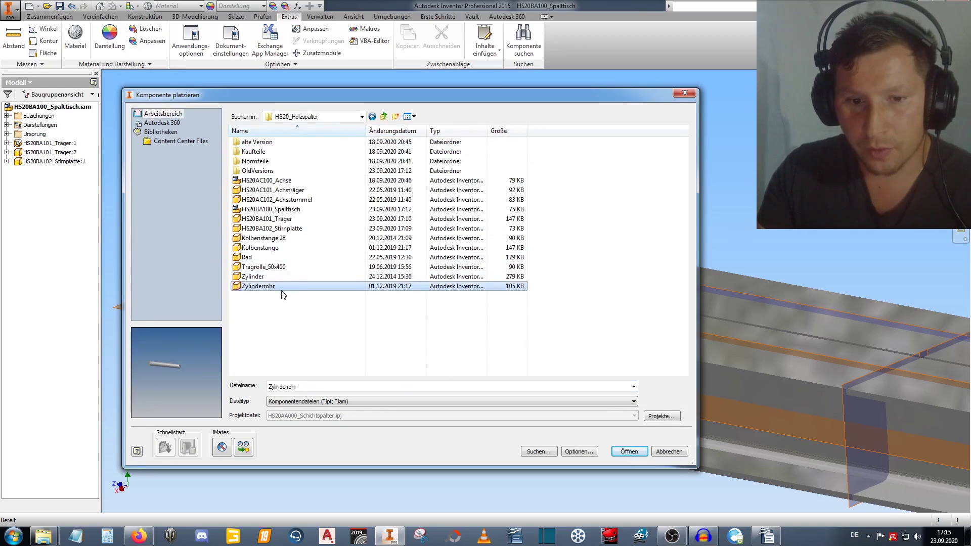
key(Up)
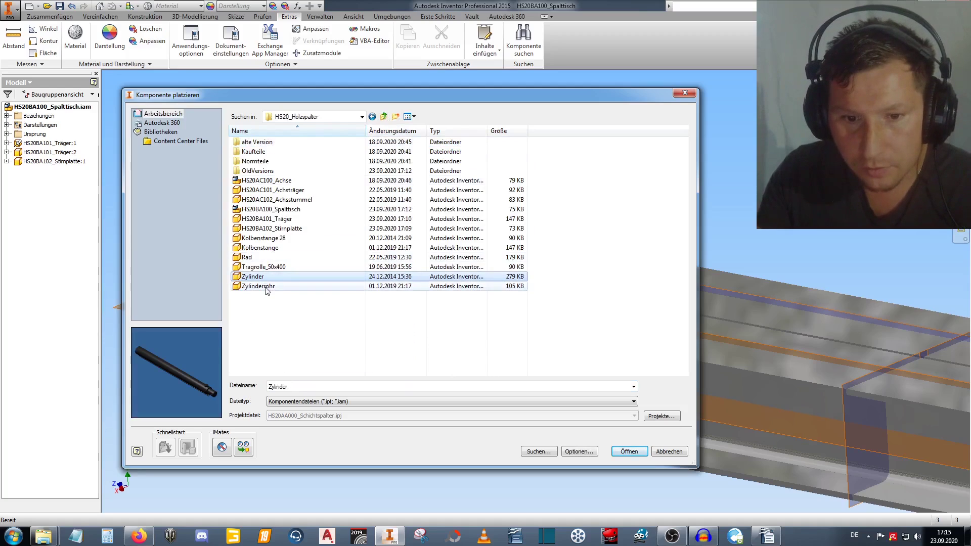
click(629, 451)
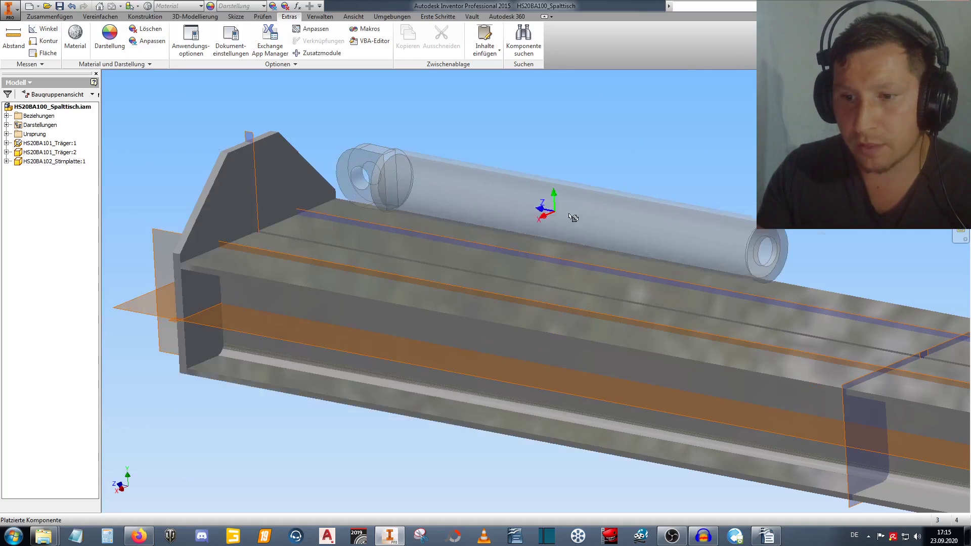
click(511, 187)
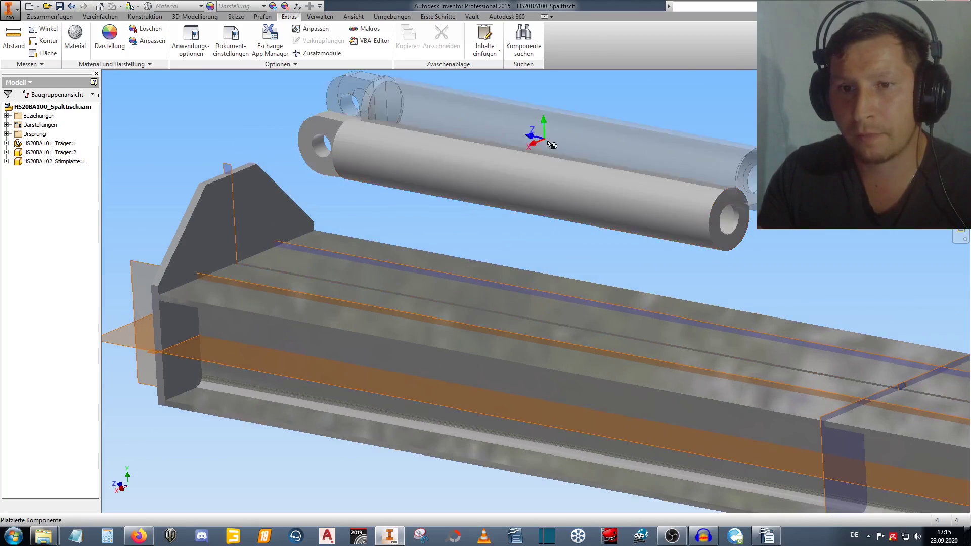
right_click(488, 132)
click(499, 117)
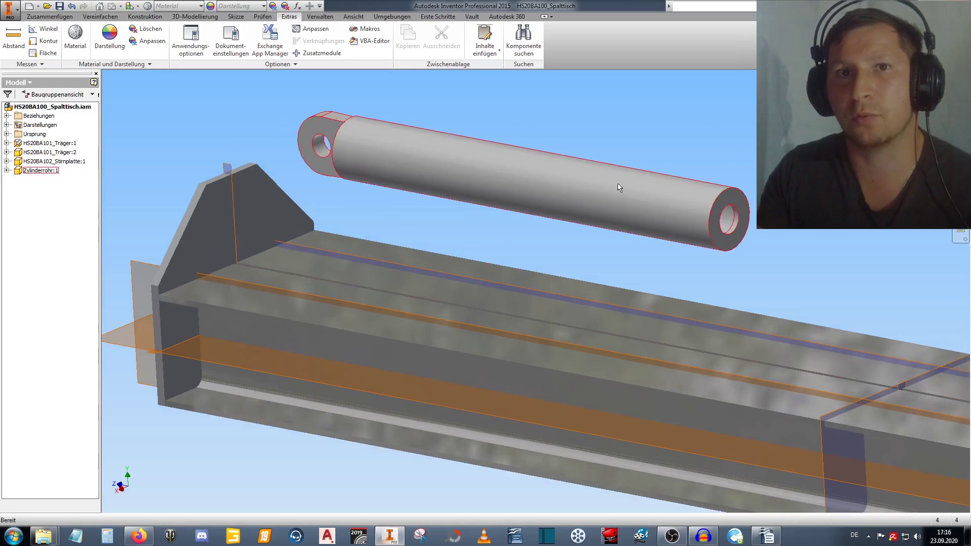
middle_drag(555, 132, 542, 170)
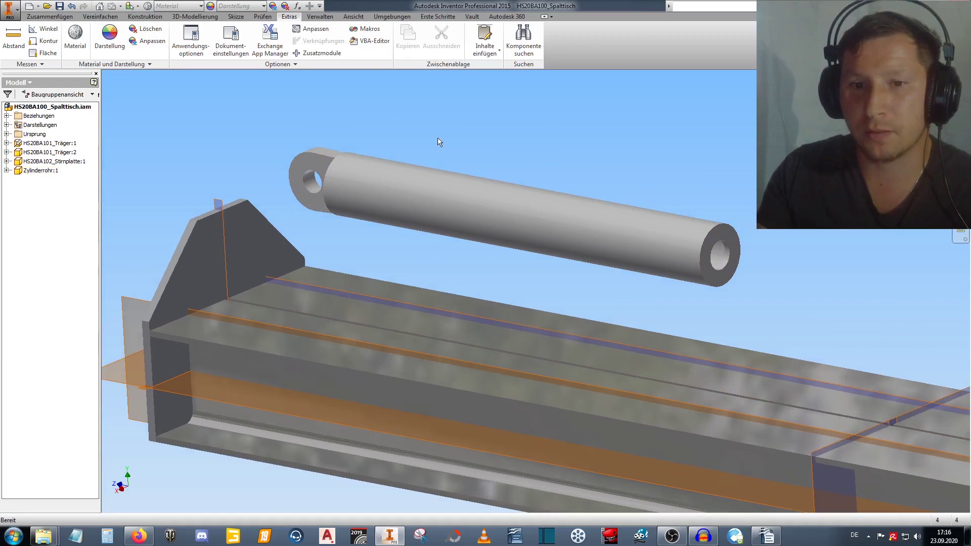
Place one Kolbenstange piston rod above the tube.
right_click(451, 119)
click(451, 89)
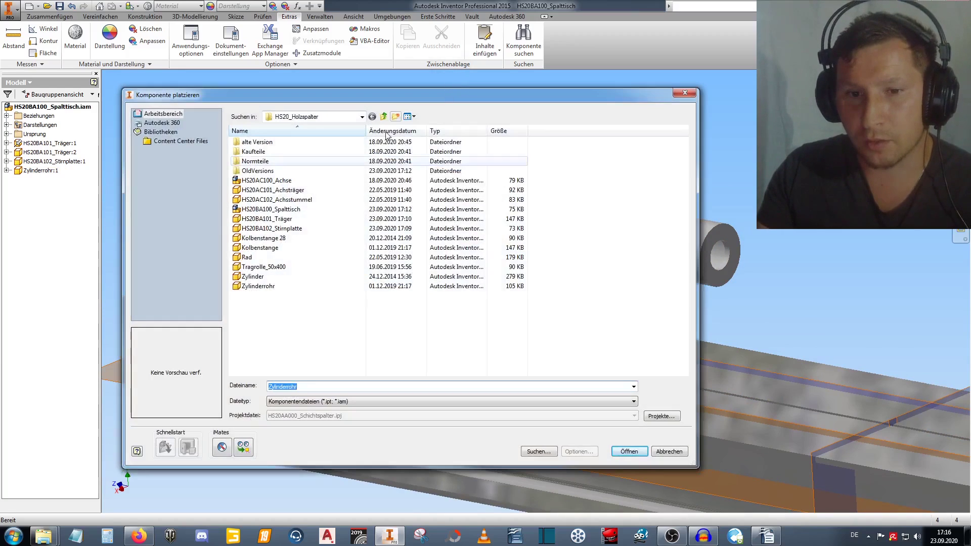
click(273, 240)
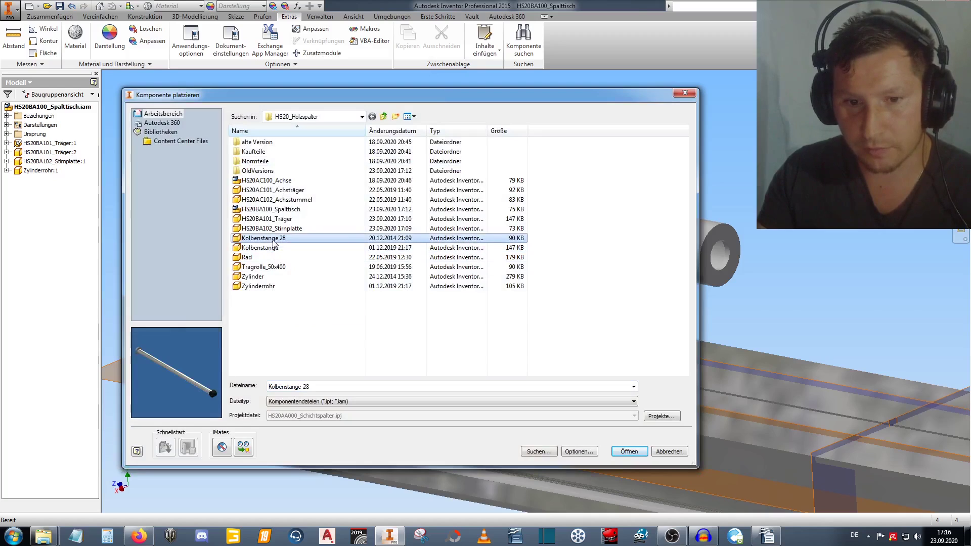
click(274, 247)
click(630, 451)
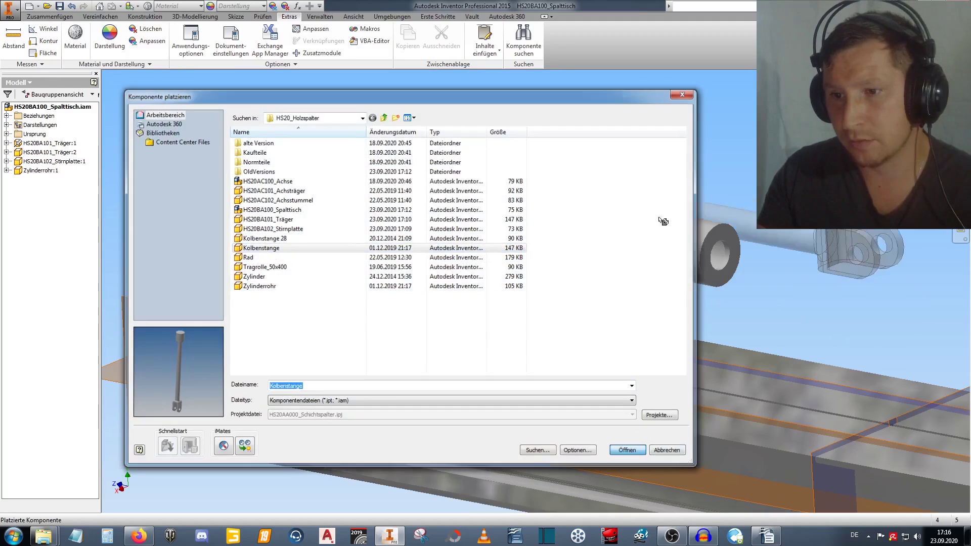
click(554, 184)
right_click(541, 139)
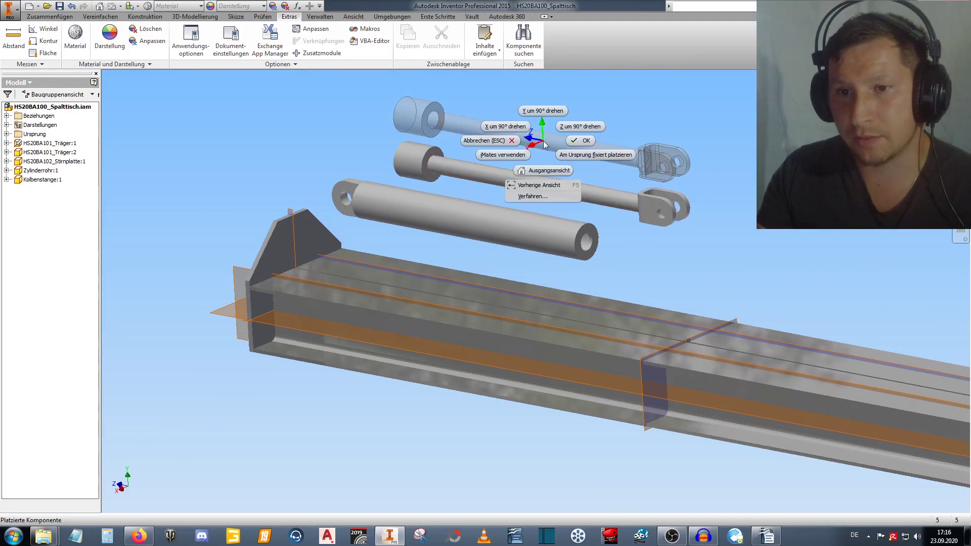
click(577, 140)
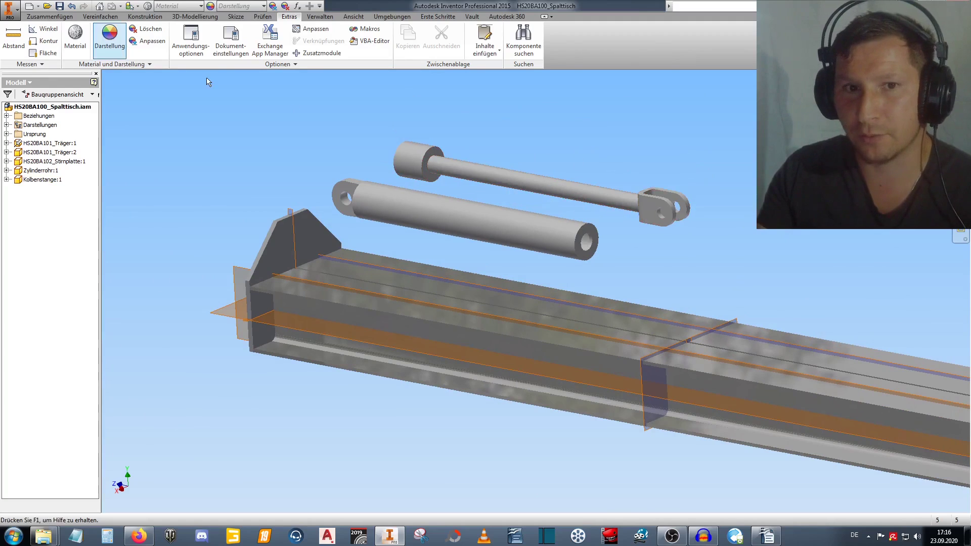
Constrain the piston rod's axis to the cylinder tube's axis.
click(49, 16)
click(216, 57)
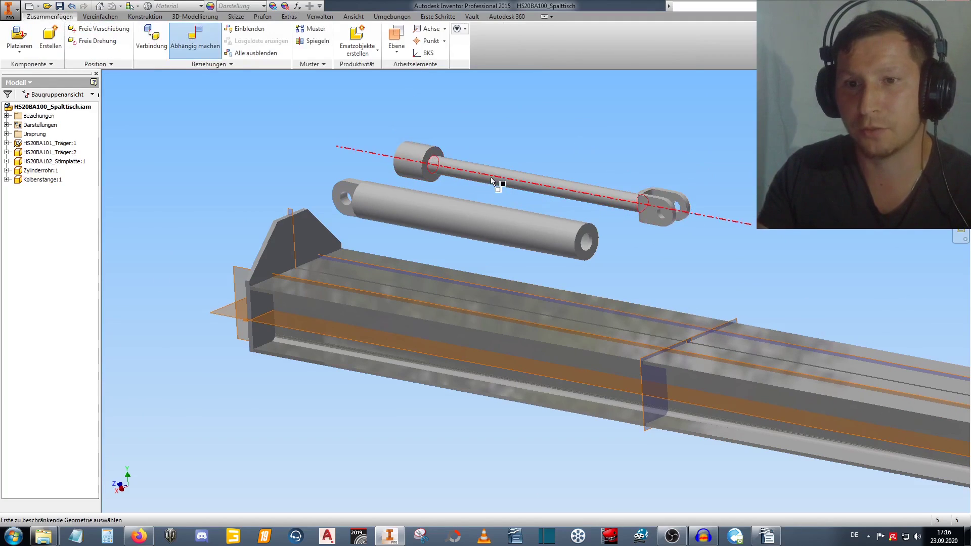
click(490, 177)
click(489, 212)
click(239, 176)
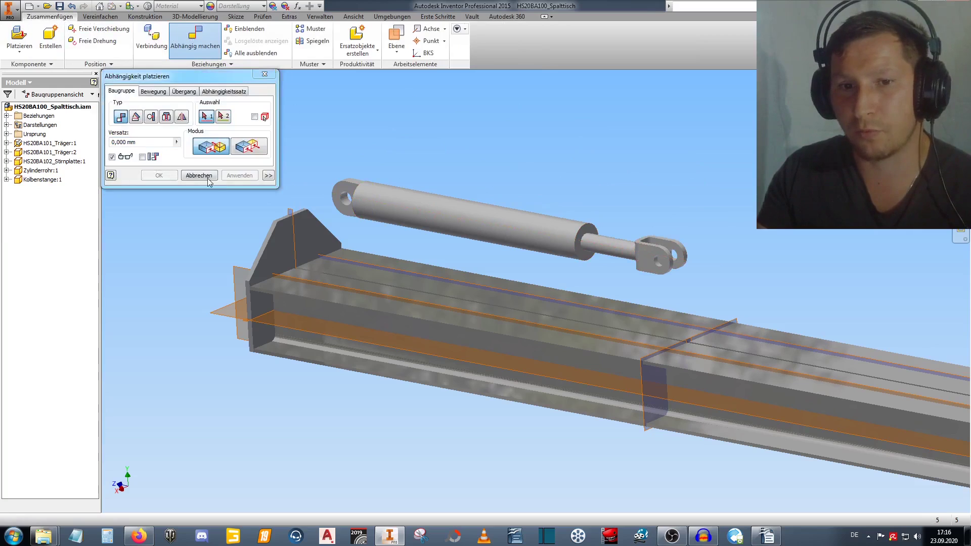
key(Escape)
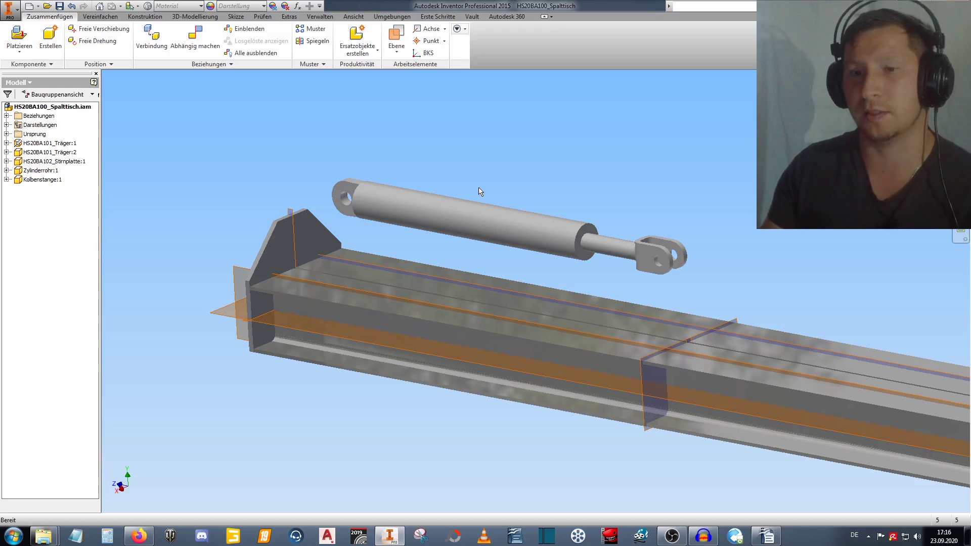
drag(495, 217, 500, 229)
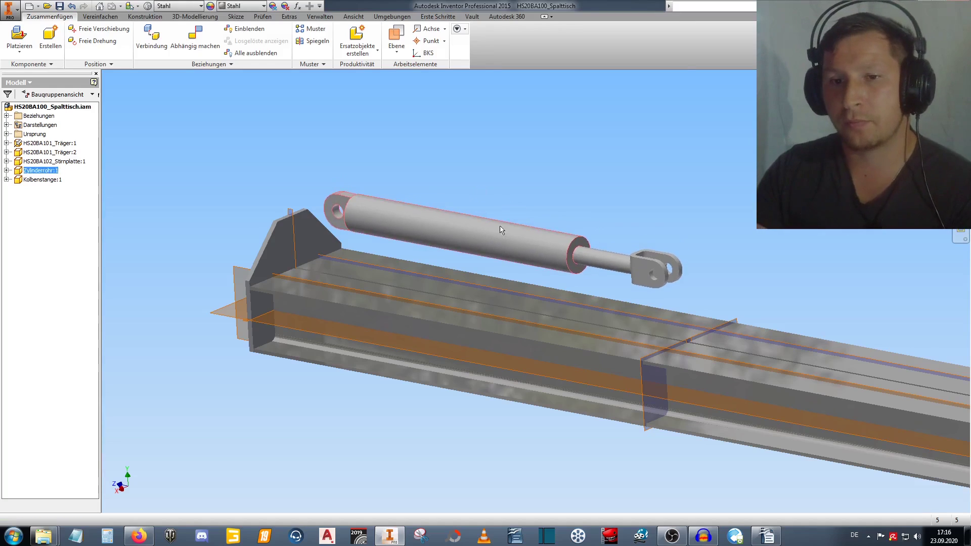
Drag the piston rod and tube to test sliding along the axis, leaving the rod retracted.
drag(646, 267, 581, 233)
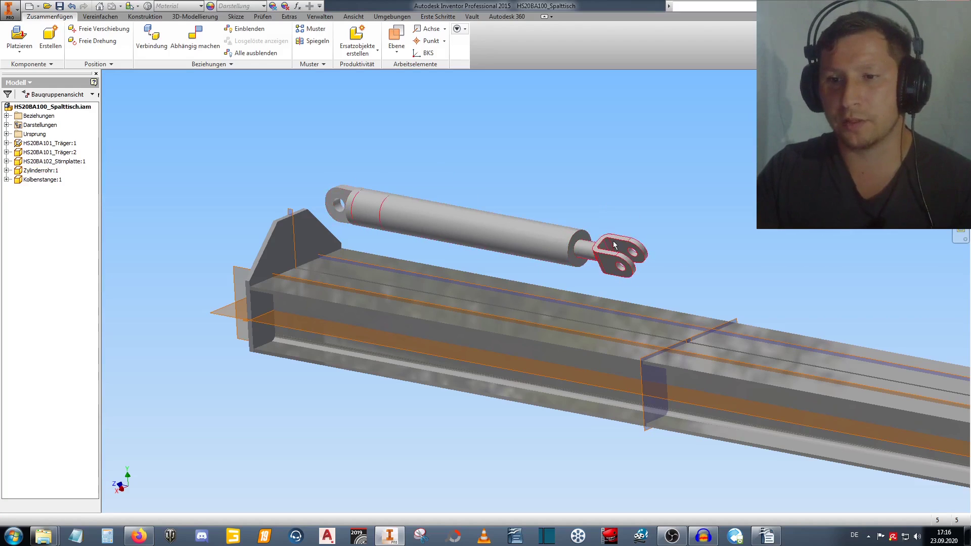
drag(643, 248, 602, 223)
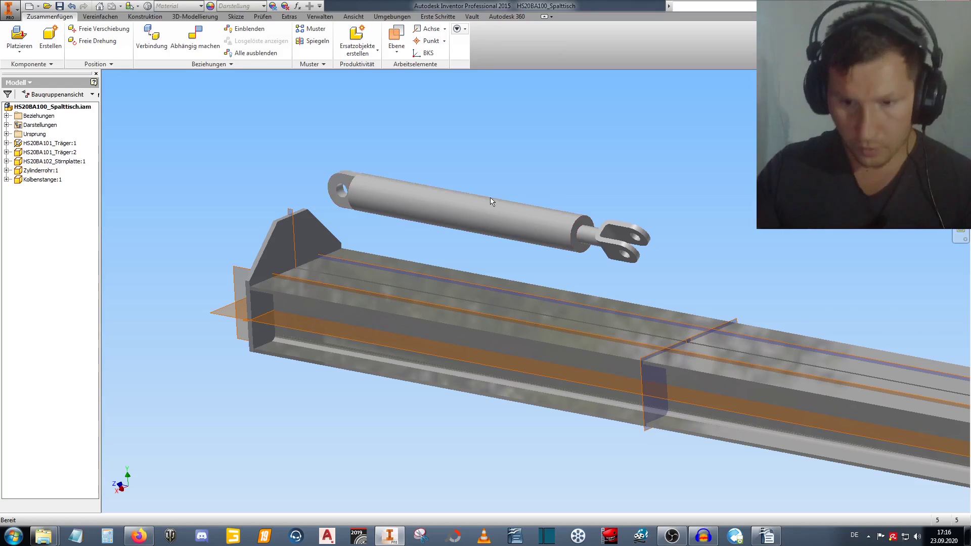
mouse_move(491, 202)
mouse_down()
mouse_move(457, 208)
mouse_move(460, 179)
mouse_up()
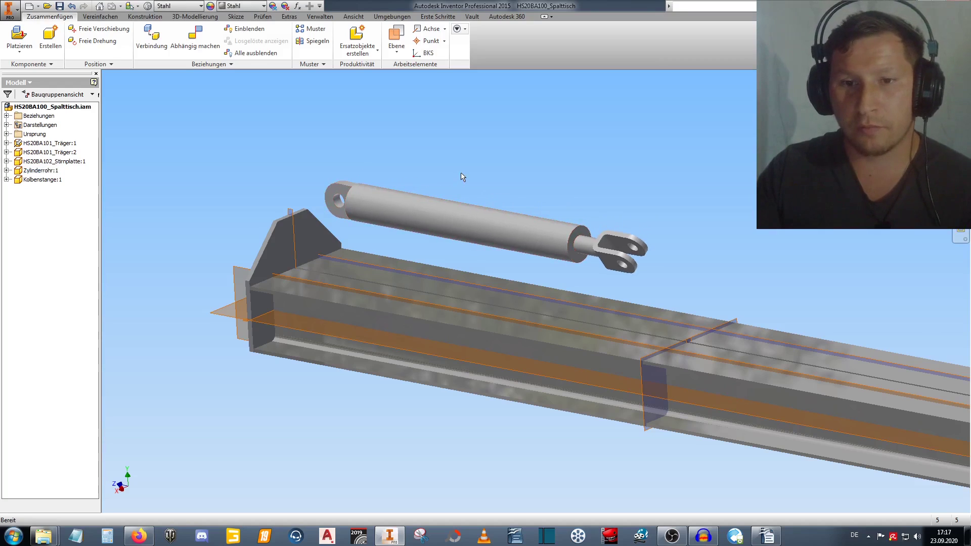
Make the YZ and XZ planes of Zylinderrohr:1 visible.
click(7, 171)
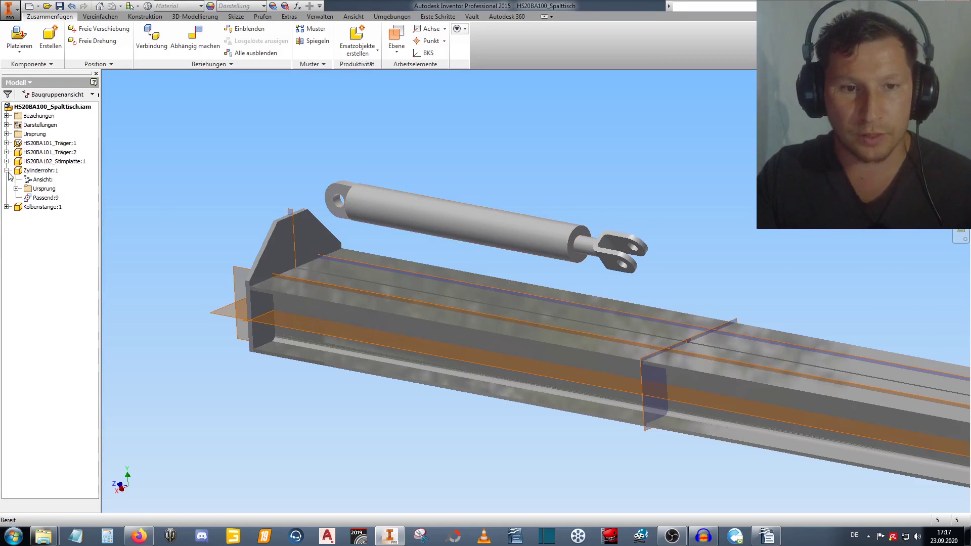
click(16, 188)
click(54, 198)
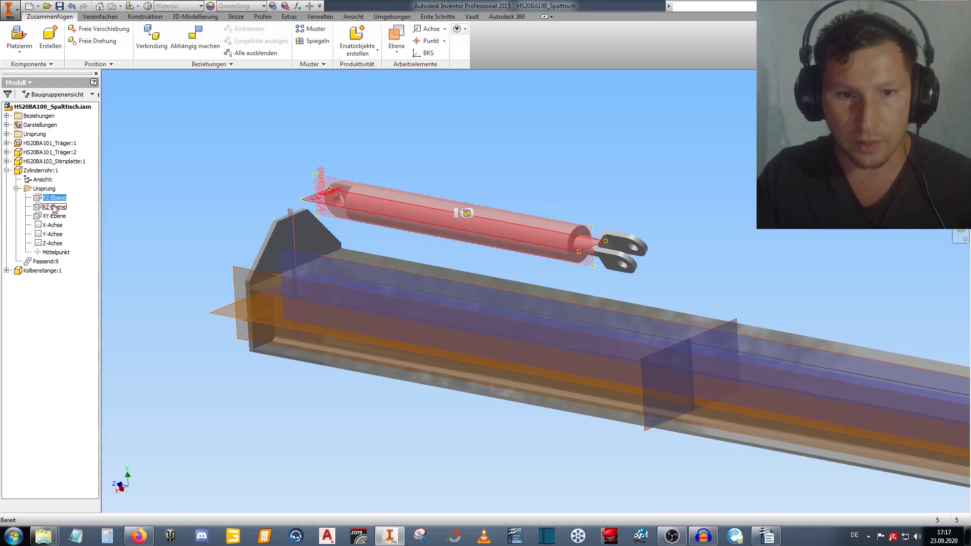
right_click(56, 210)
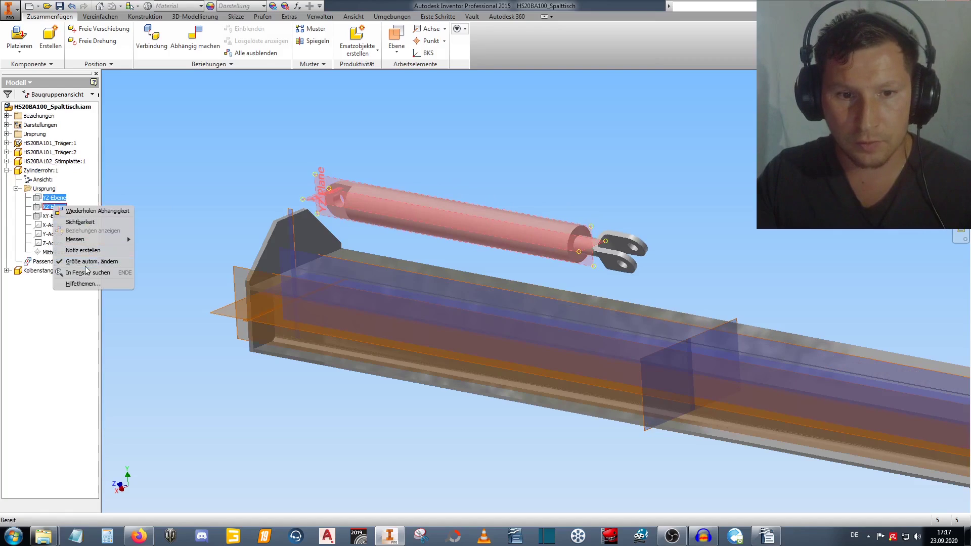
click(81, 221)
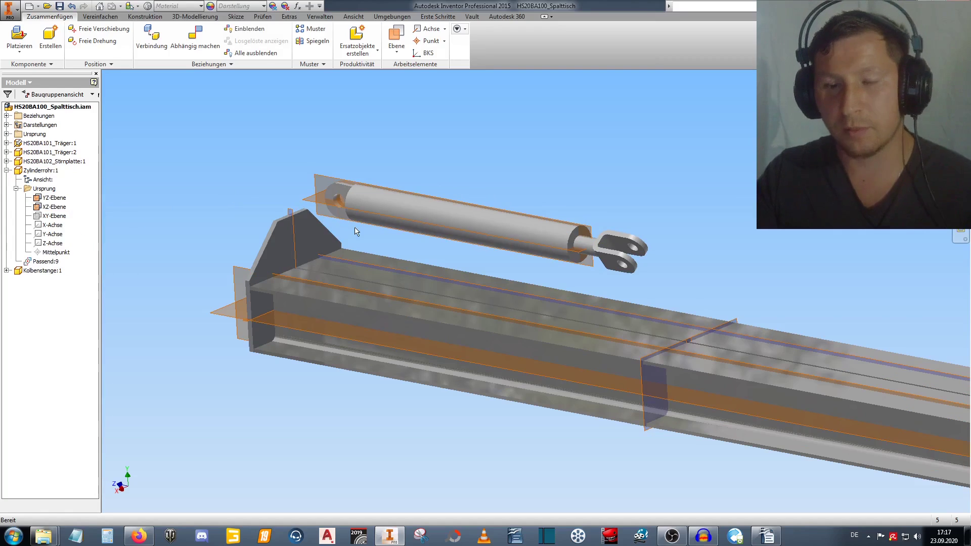
Mate the cylinder plane to the end plate and delete Kolbenstange:1.
click(195, 38)
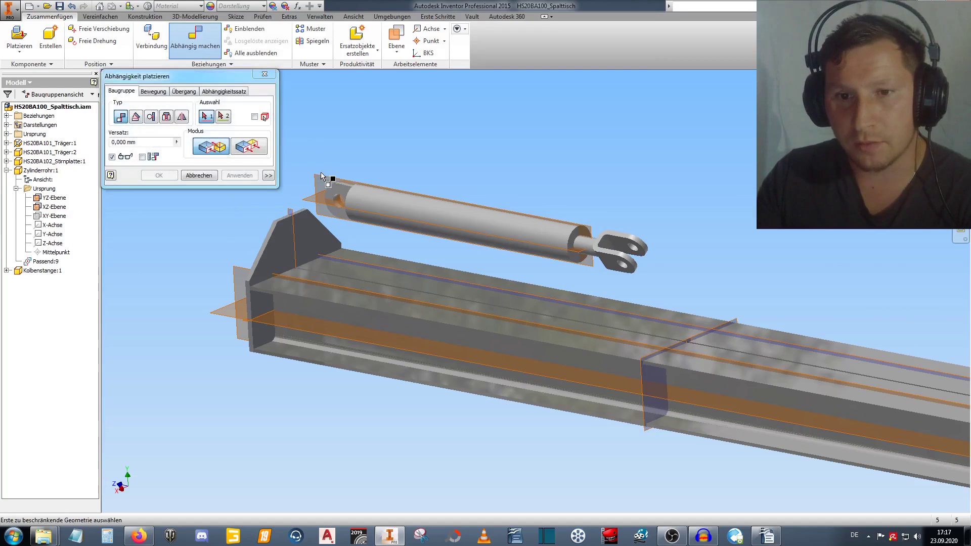
click(321, 174)
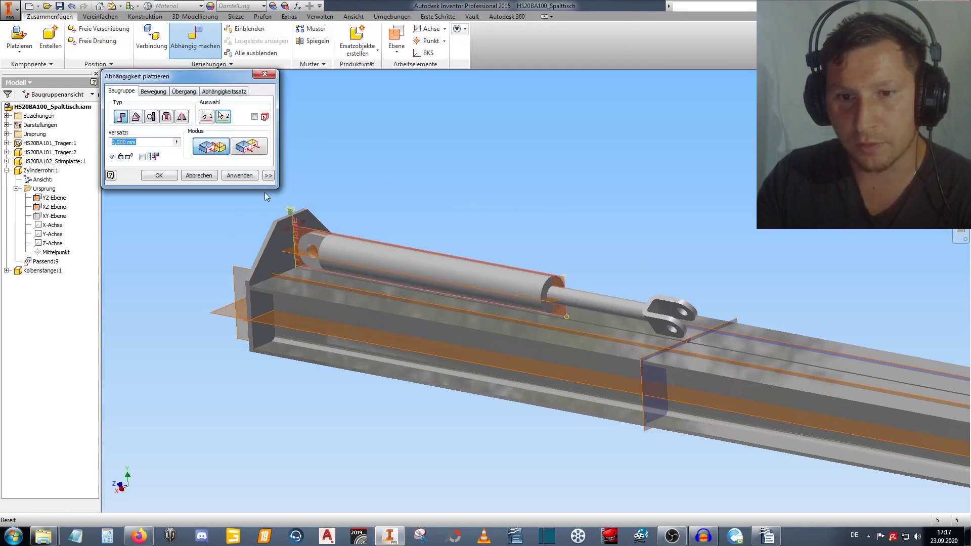
key(Return)
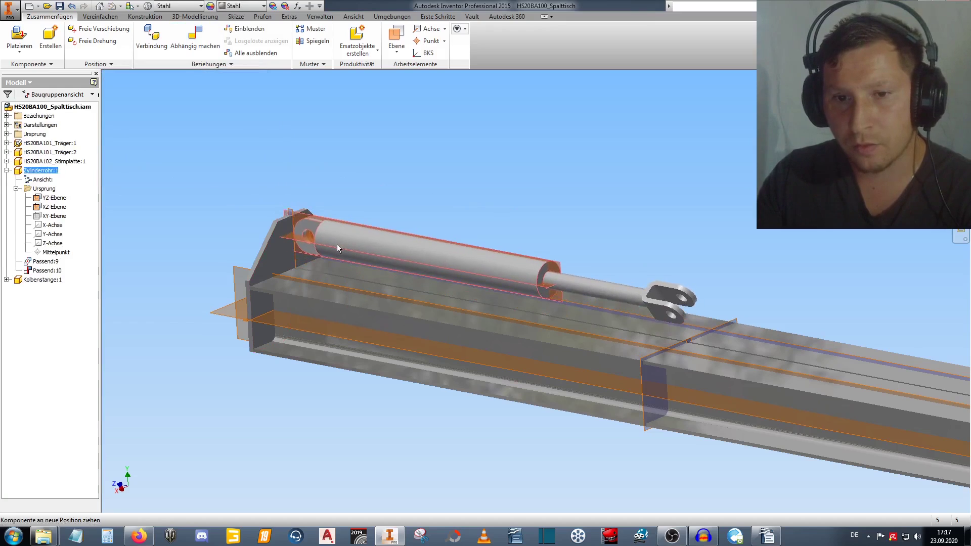
key(F2)
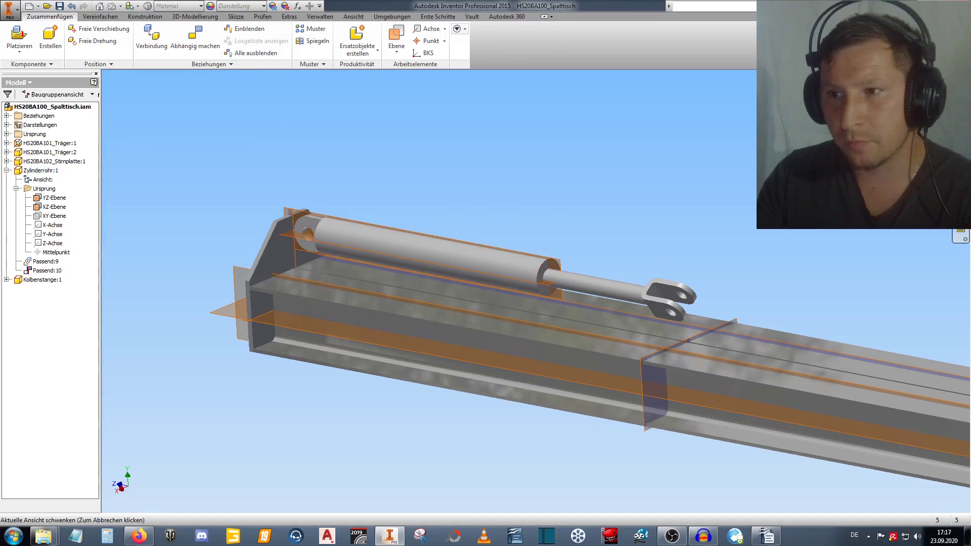
key(Escape)
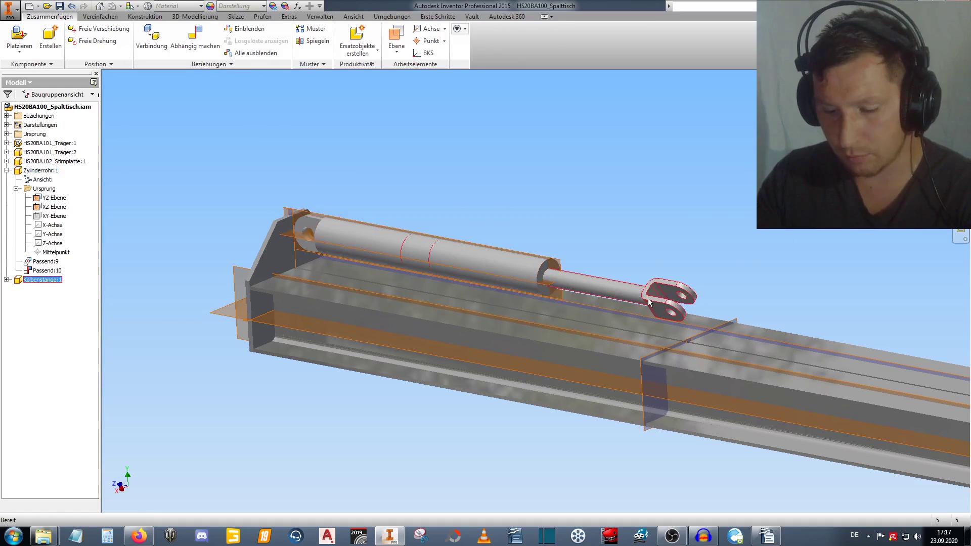
key(Delete)
Zoom onto the cylinder tube in side view and give it a blue appearance.
key(Page_Up)
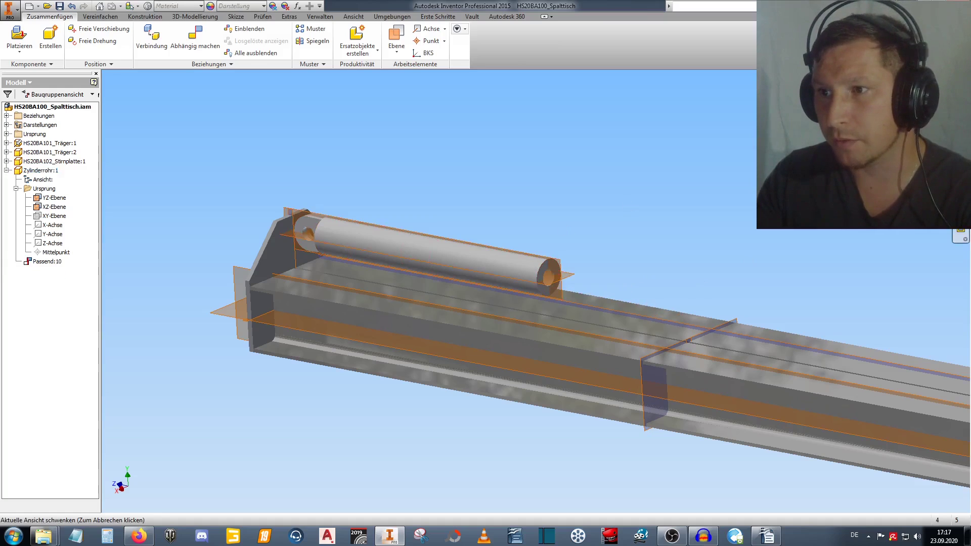
click(397, 284)
scroll(392, 284, up, 3)
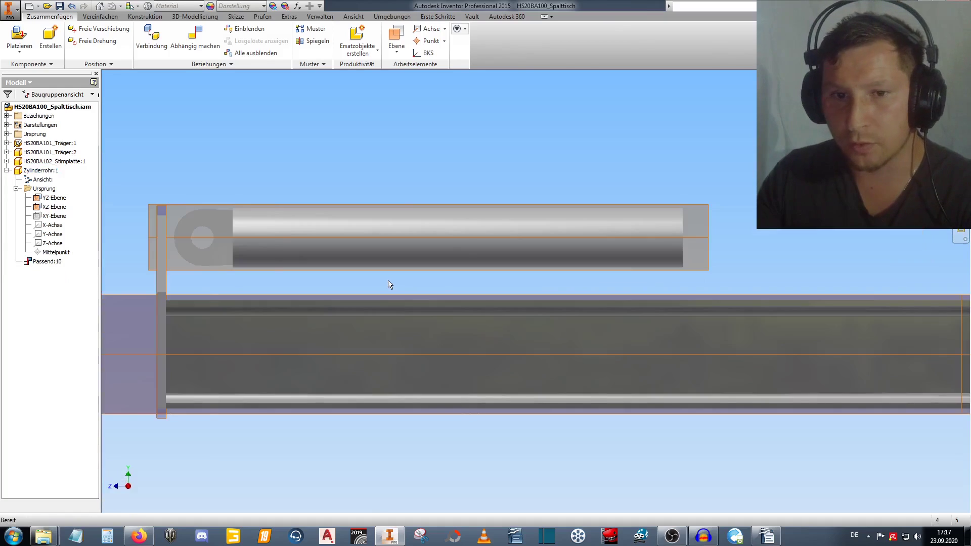
click(336, 270)
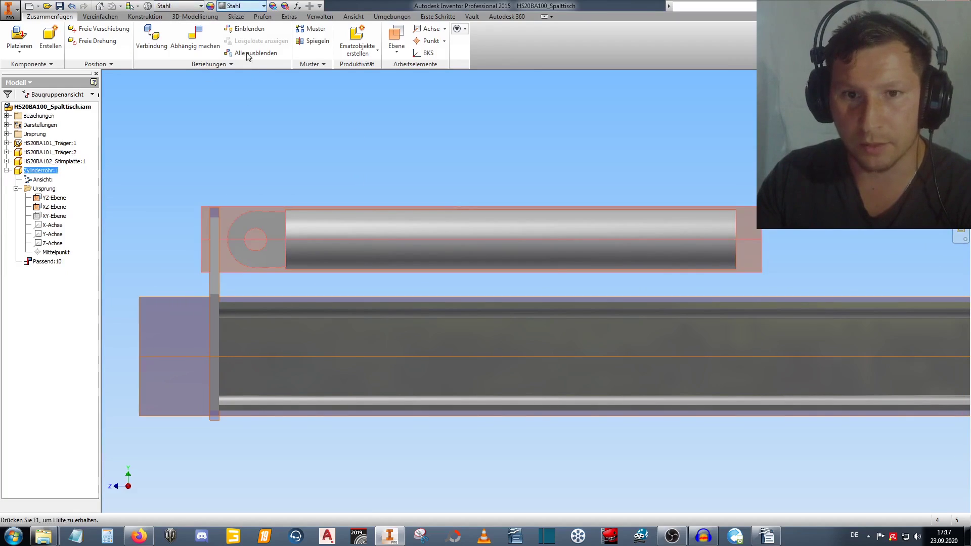
click(245, 6)
click(245, 179)
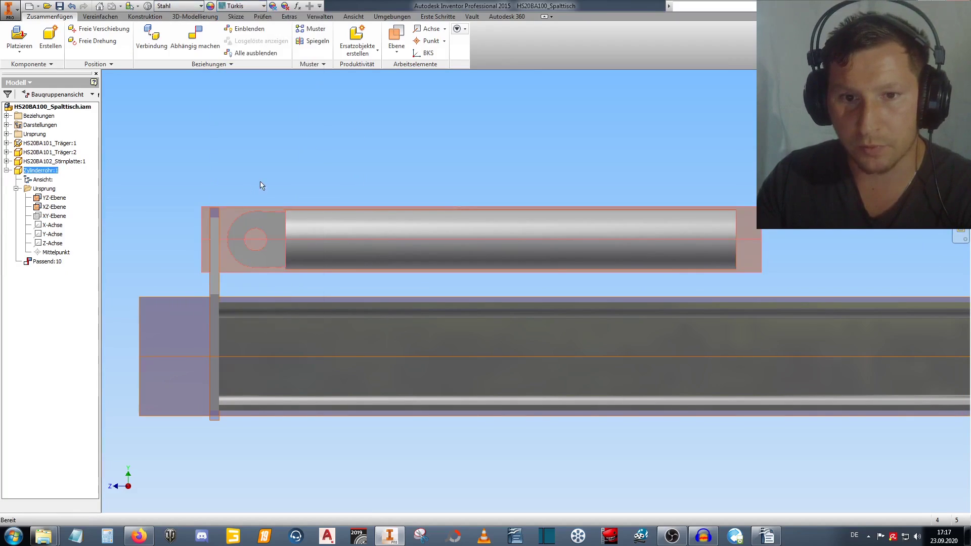
Change the cylinder tube's appearance to Rot from the Darstellung list.
click(425, 234)
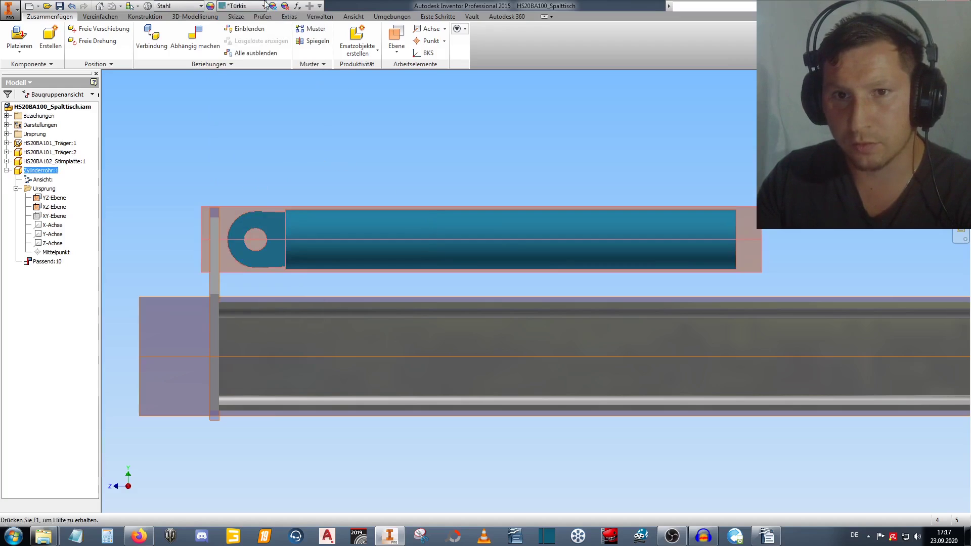
click(247, 6)
scroll(248, 202, up, 2)
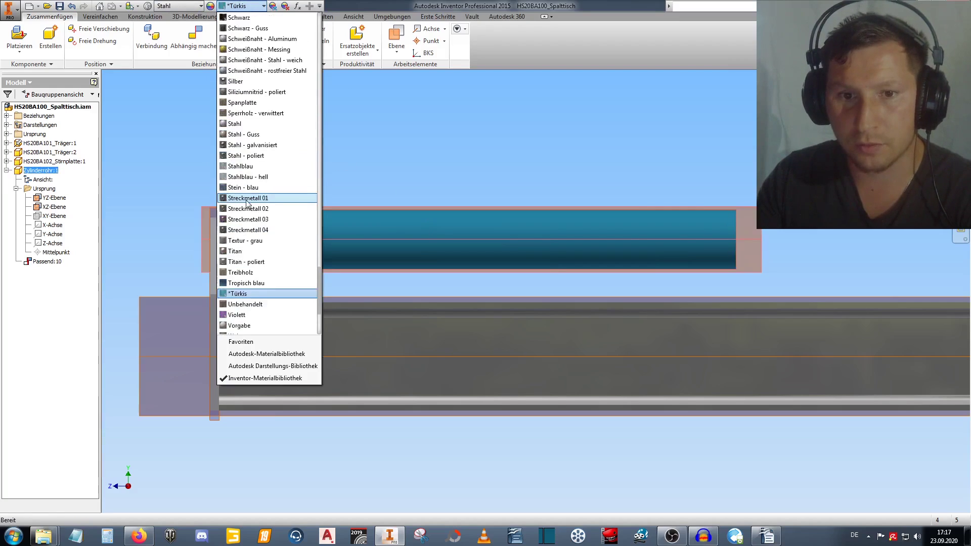
scroll(247, 202, up, 2)
click(237, 39)
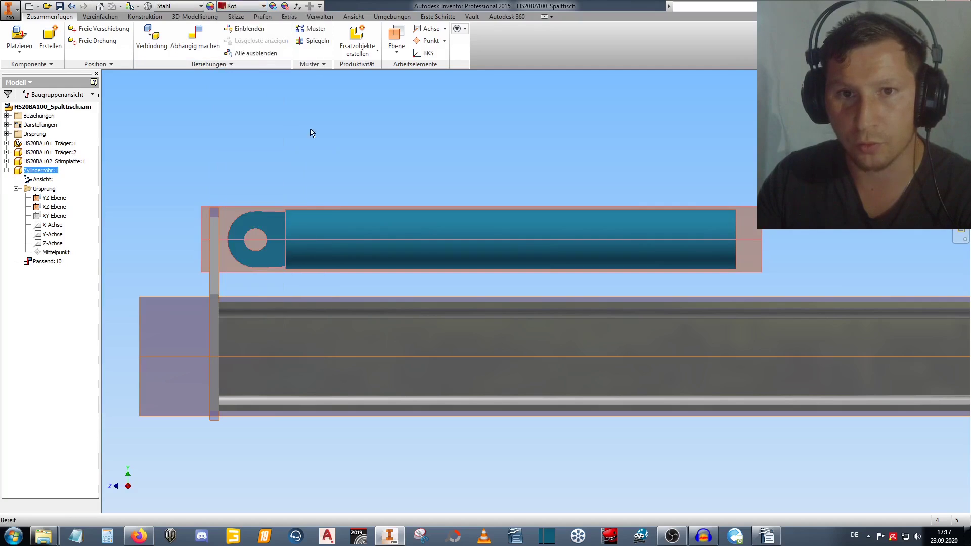
Deselect the tube, orbit to inspect the red cylinder end, then return to the front view.
click(412, 165)
middle_drag(396, 163, 392, 178)
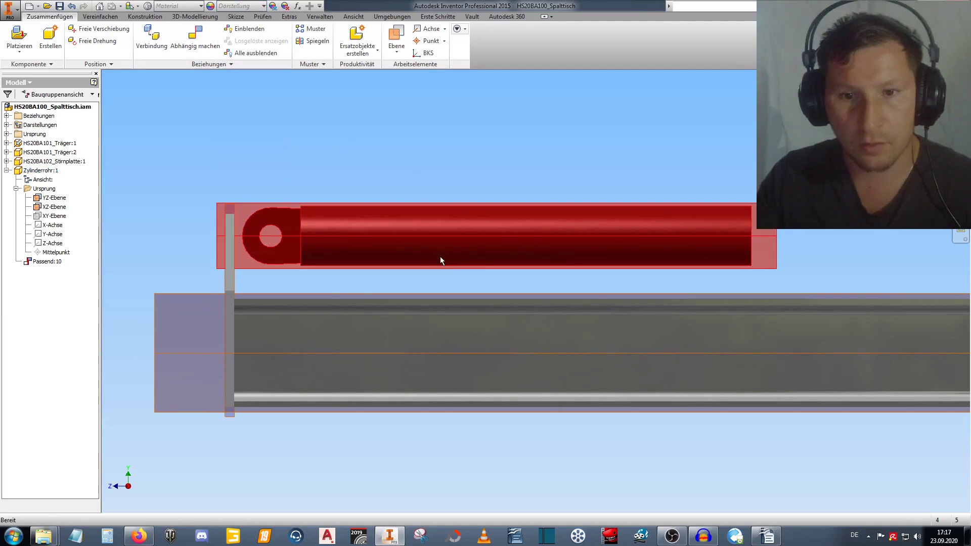
mouse_move(431, 253)
shift+middle_down()
mouse_move(303, 302)
mouse_move(241, 253)
shift+middle_up()
drag(409, 208, 410, 249)
key(Escape)
key(F5)
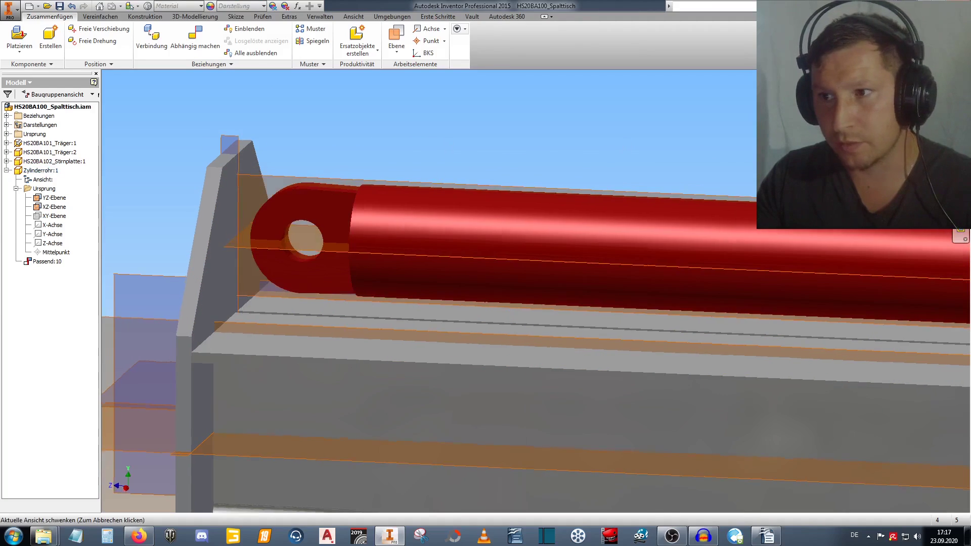
scroll(405, 270, down, 1)
scroll(375, 279, down, 5)
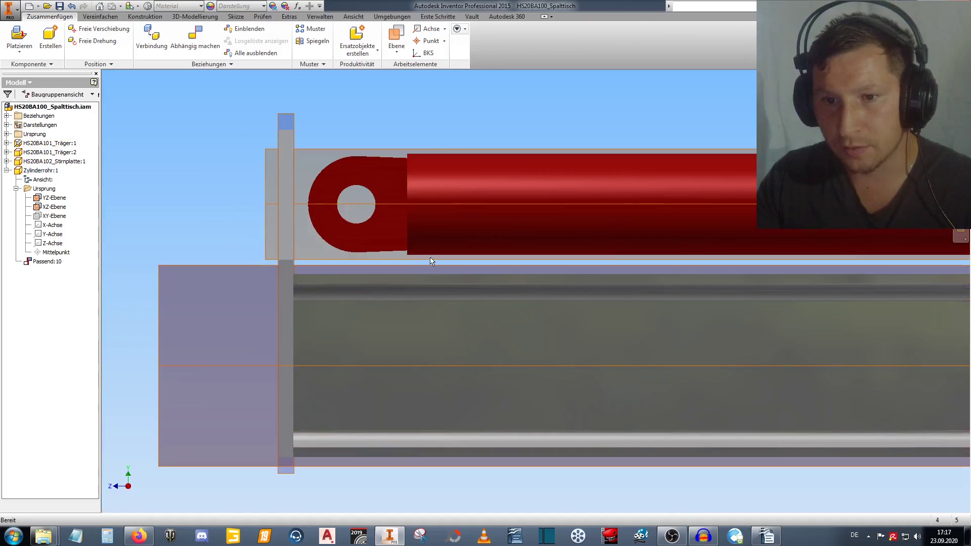
Hide the user work planes and clear the Zylinderrohr:1 selection.
click(353, 16)
click(21, 38)
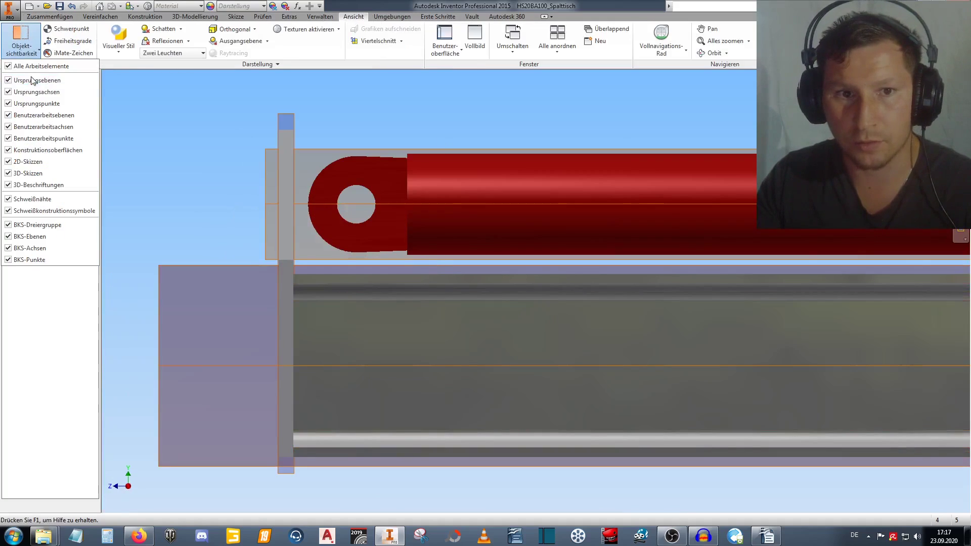
click(90, 119)
middle_drag(424, 222, 299, 239)
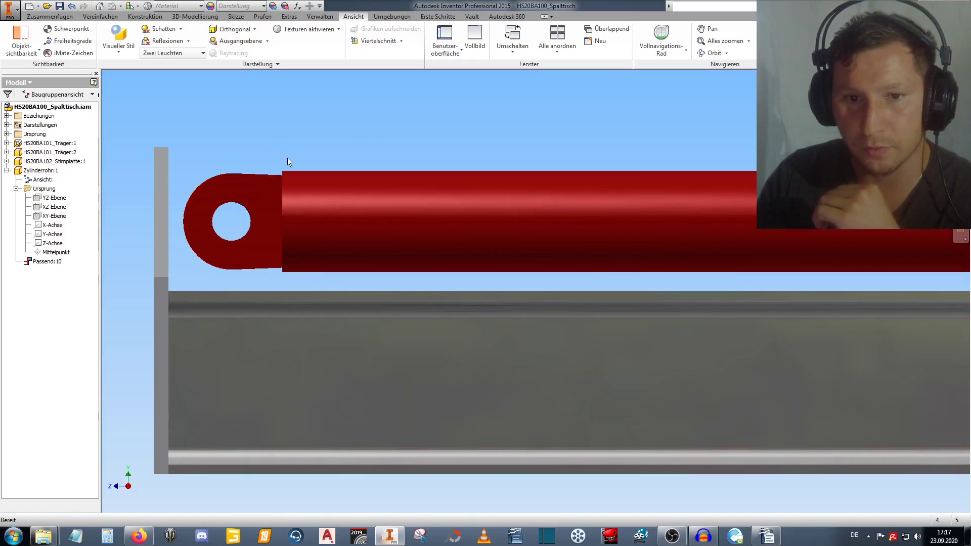
click(272, 214)
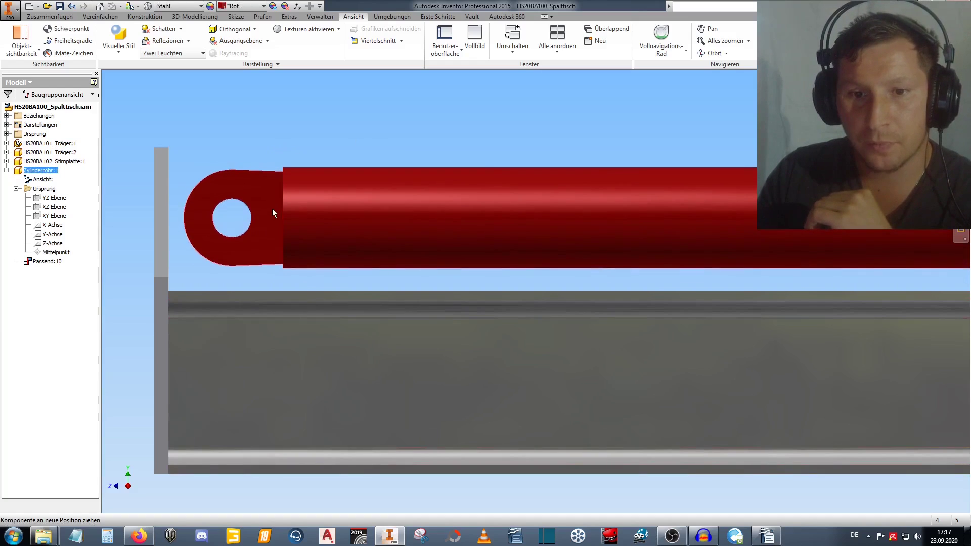
click(263, 149)
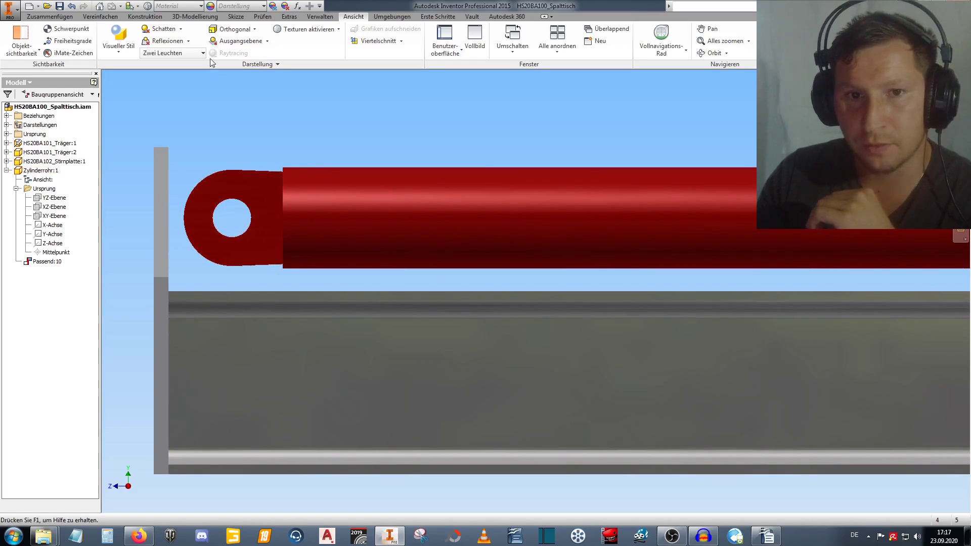
scroll(190, 33, up, 1)
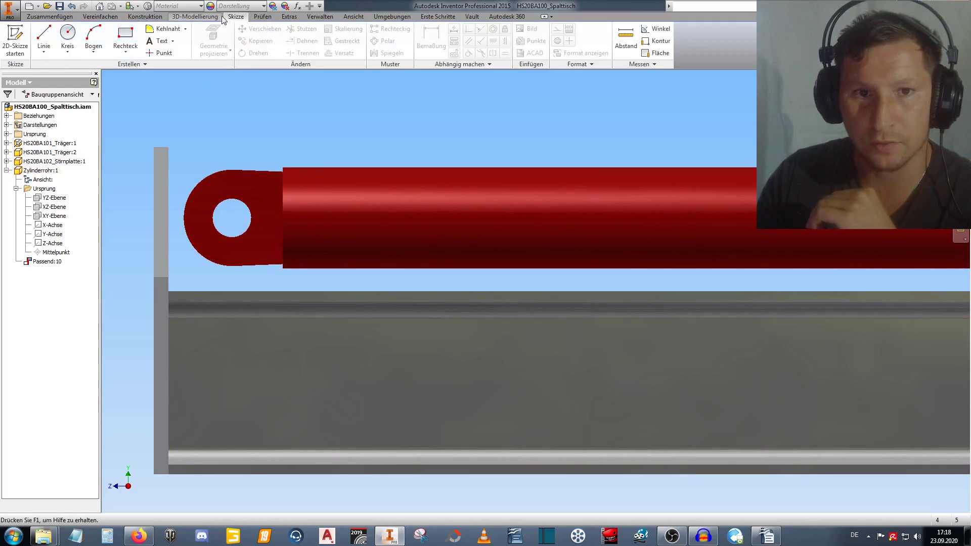
Measure the red tube's diameter with Prüfen > Abstand.
click(263, 16)
click(85, 36)
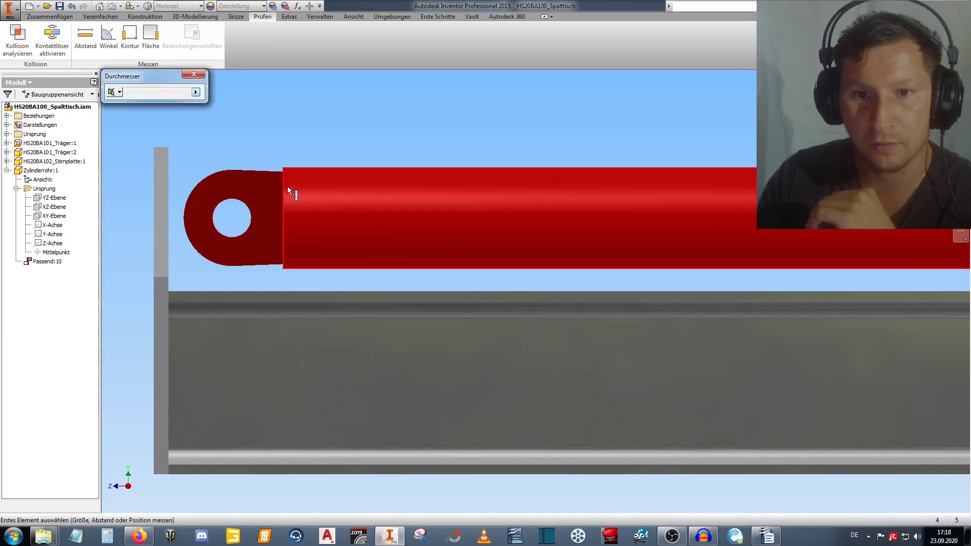
click(291, 189)
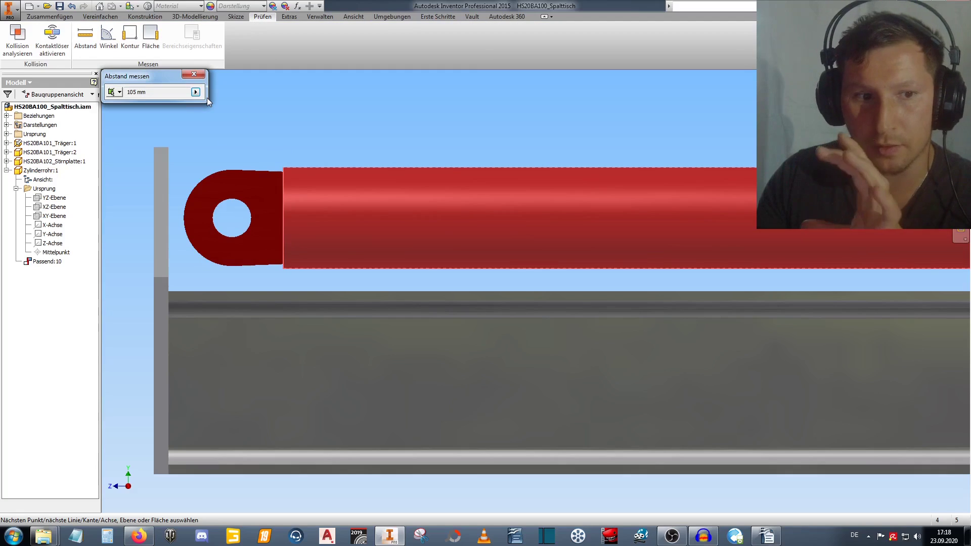
click(194, 73)
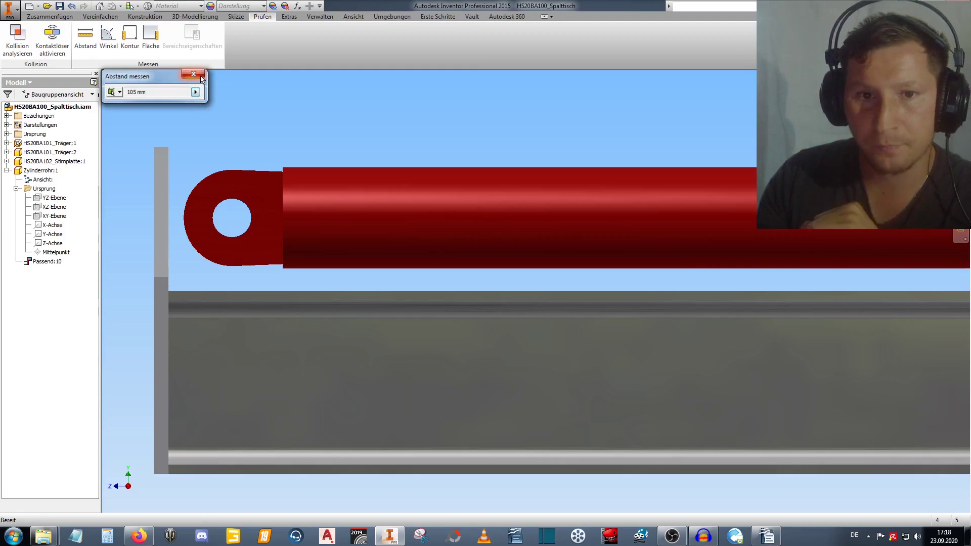
Measure from the beam's top edge to the eye hole centre, then shift the tube right.
click(85, 36)
click(243, 291)
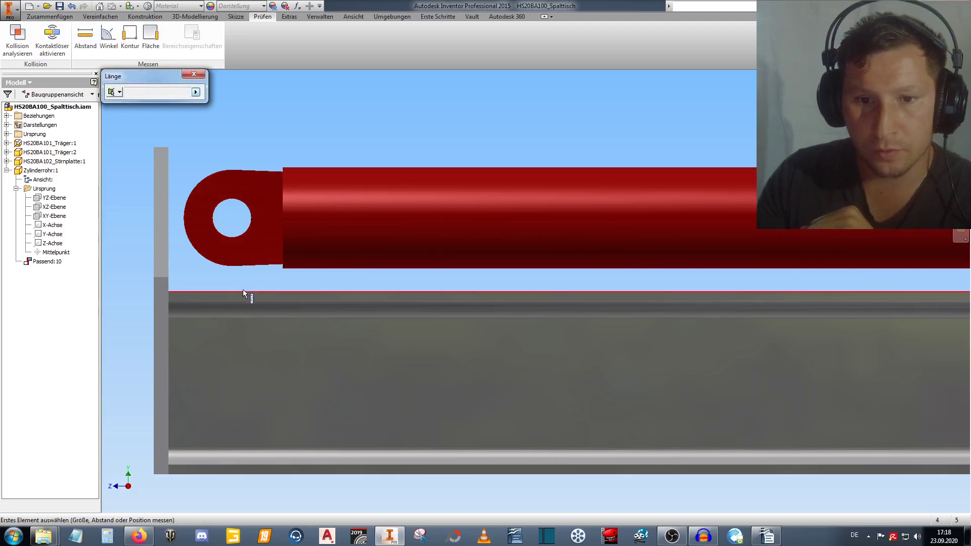
click(243, 234)
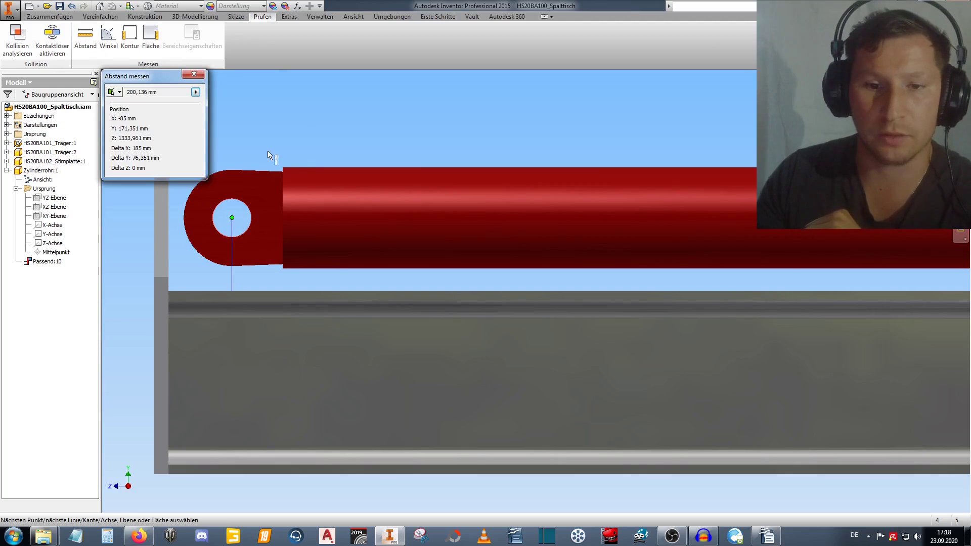
click(194, 74)
middle_drag(263, 126, 306, 129)
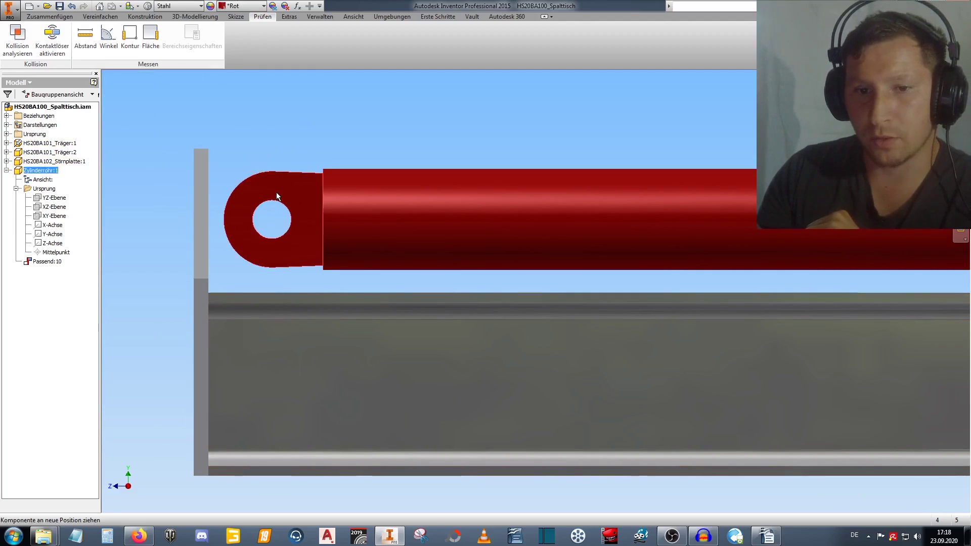
Measure the eye hole centre above the beam and move the tube further right.
click(85, 38)
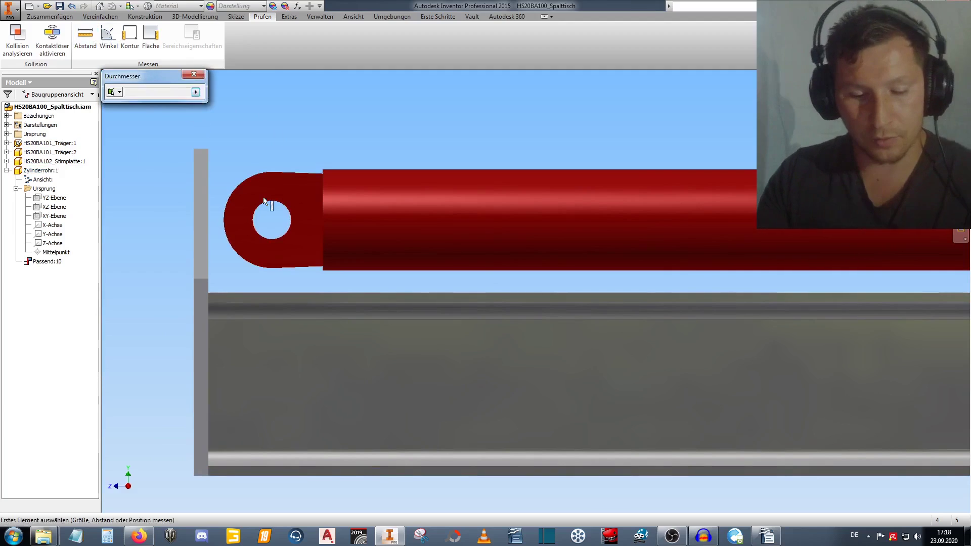
shift+middle_drag(445, 256, 415, 273)
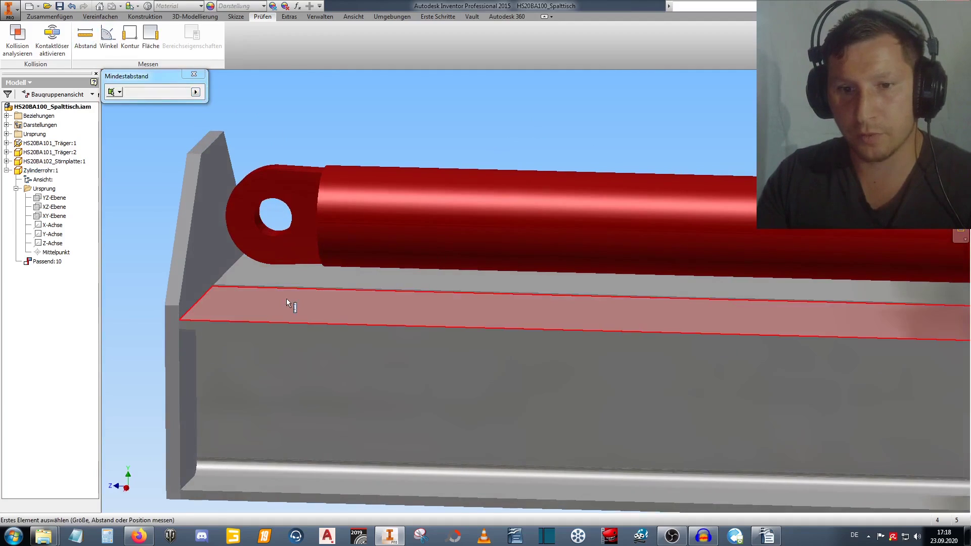
click(274, 237)
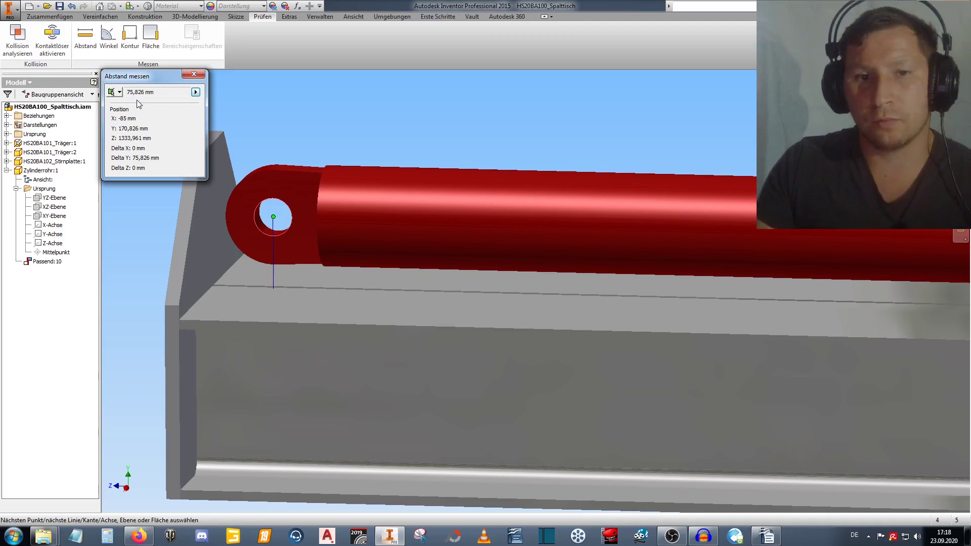
click(194, 74)
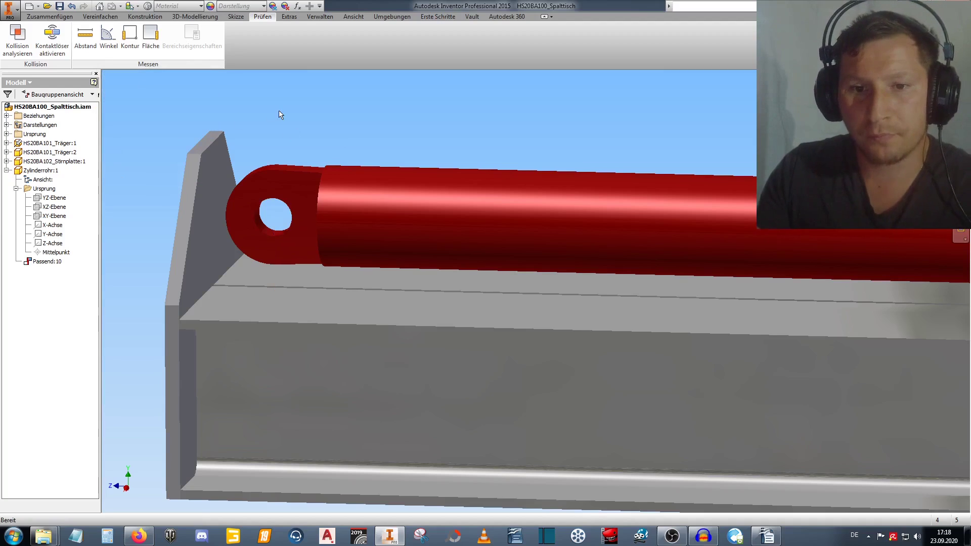
drag(299, 176, 313, 188)
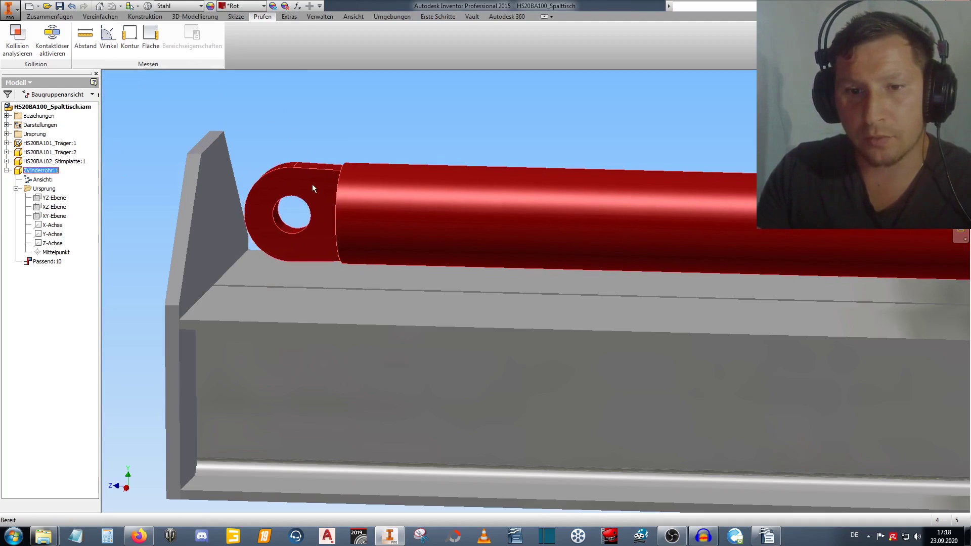
Measure the 40 mm eye hole diameter and start a new part from Normteil_wolf.ipt.
click(85, 36)
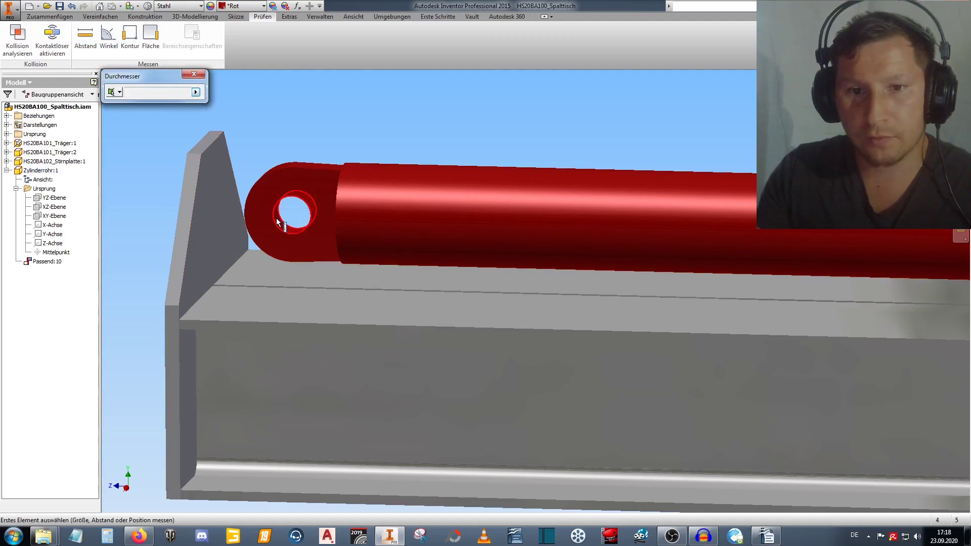
click(279, 225)
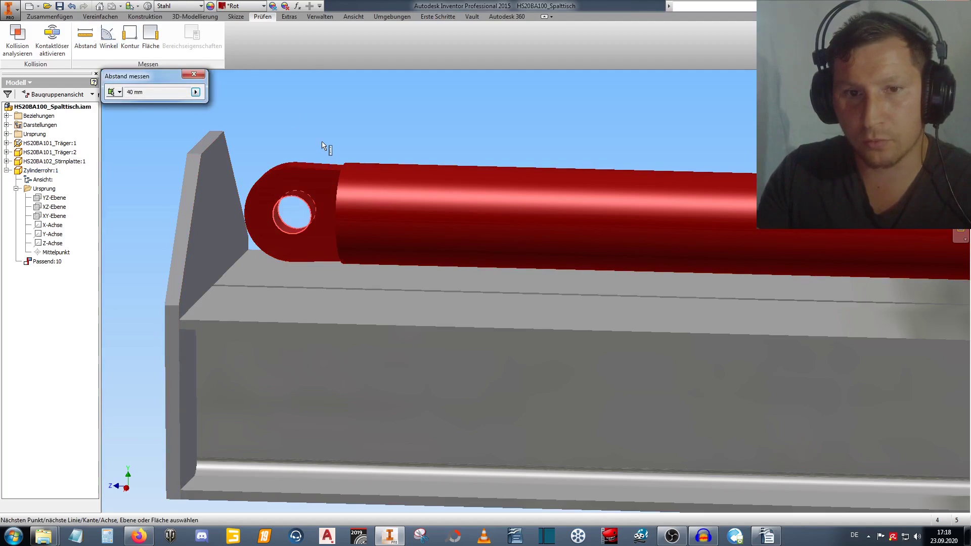
click(194, 74)
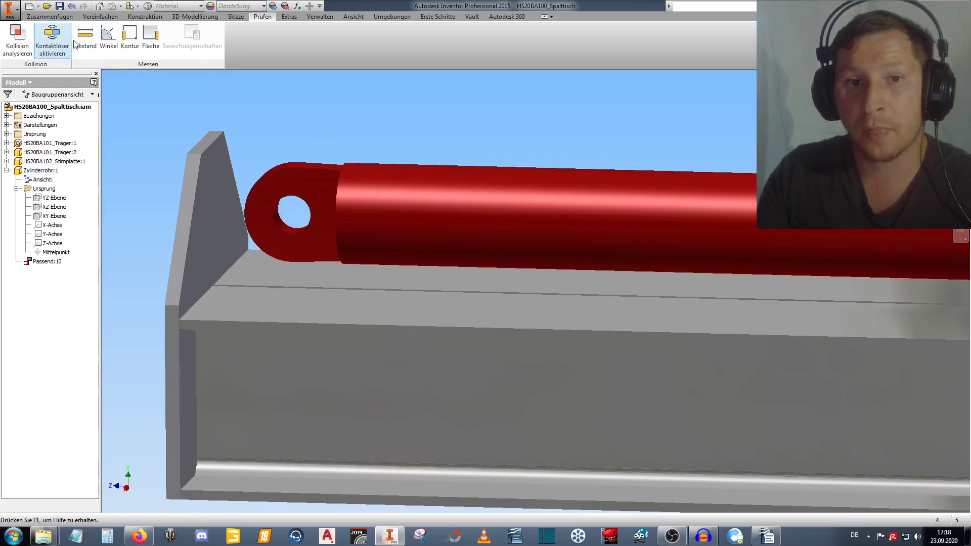
click(29, 6)
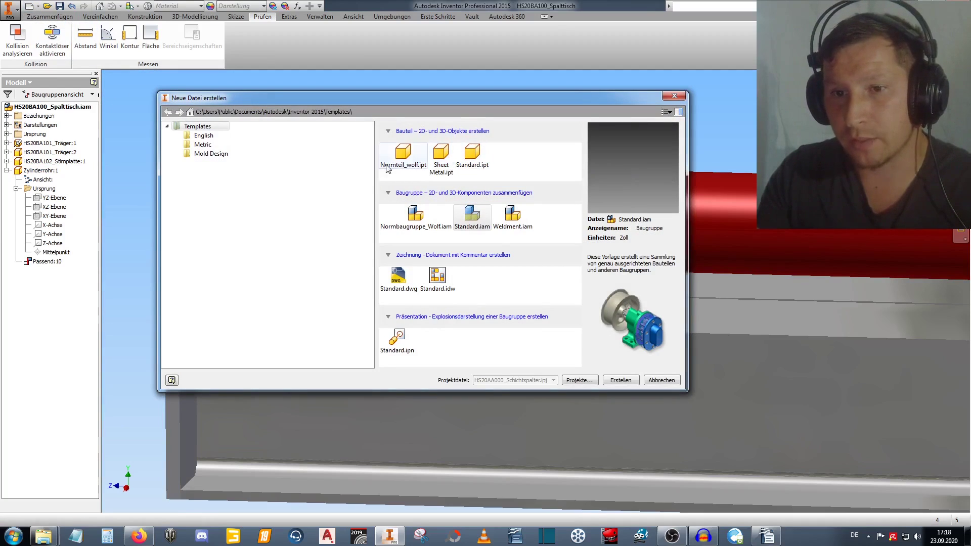
double_click(404, 163)
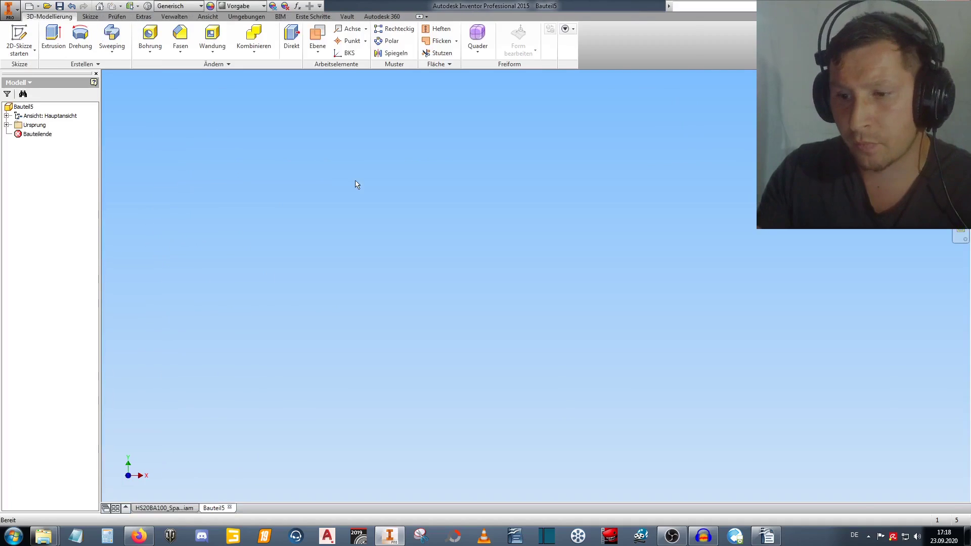
Sketch on the XY plane a closed five-line outline with a slanted upper-right edge.
click(19, 38)
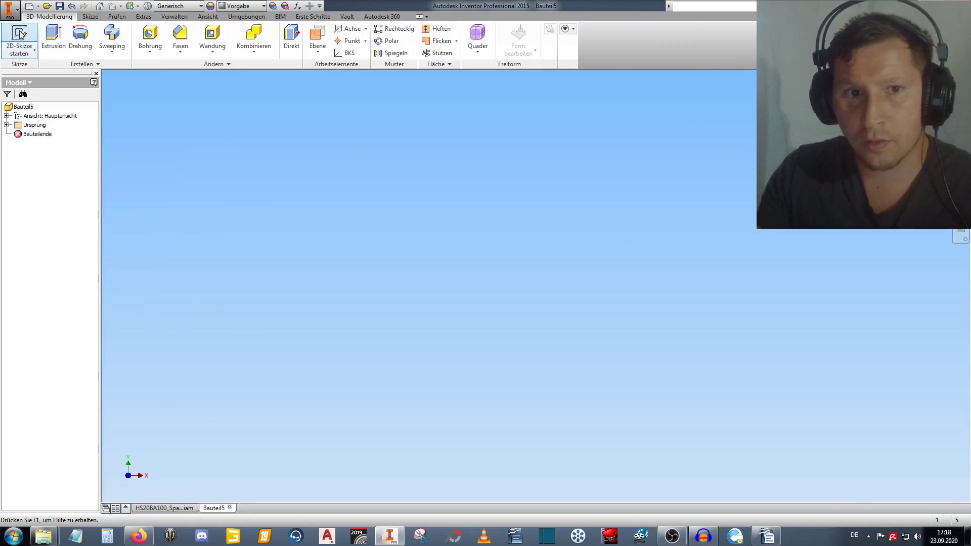
click(470, 177)
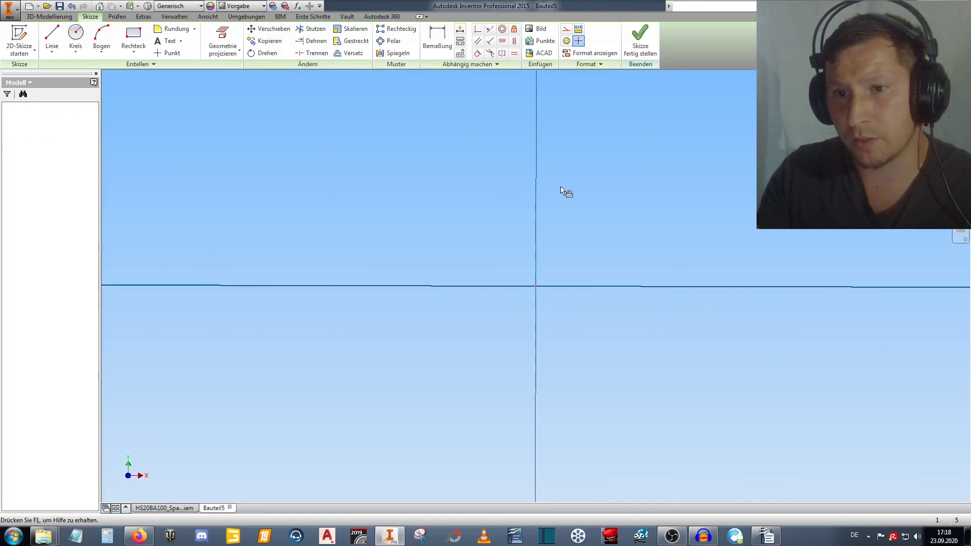
click(52, 36)
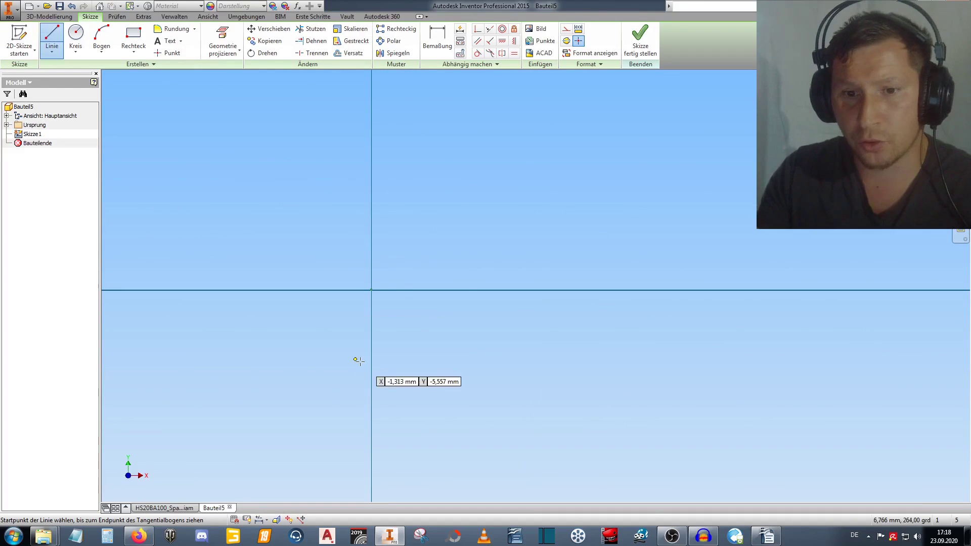
click(281, 371)
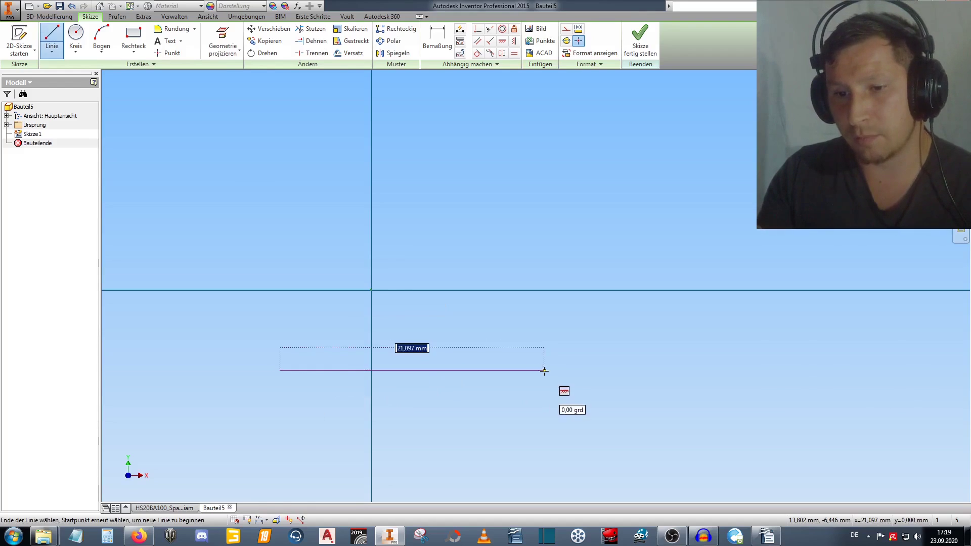
click(472, 370)
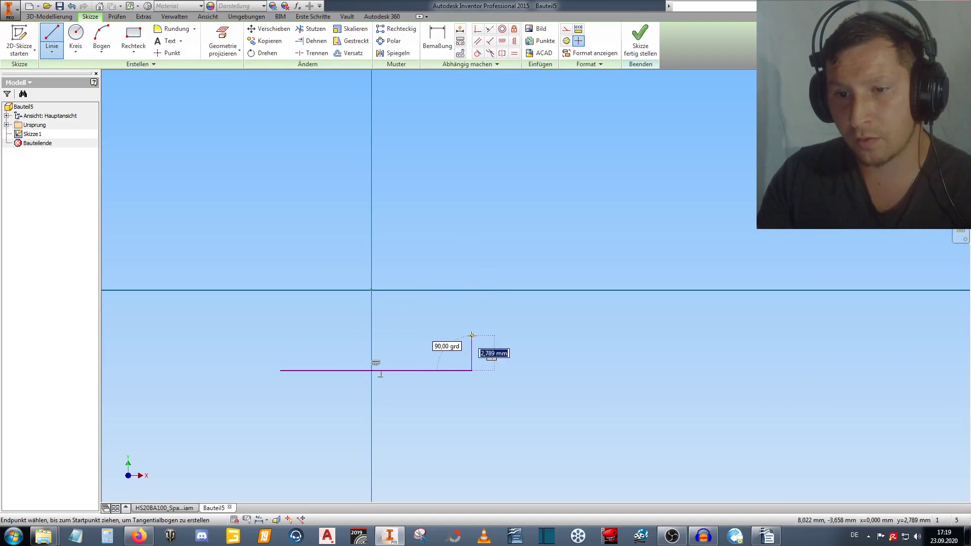
click(472, 335)
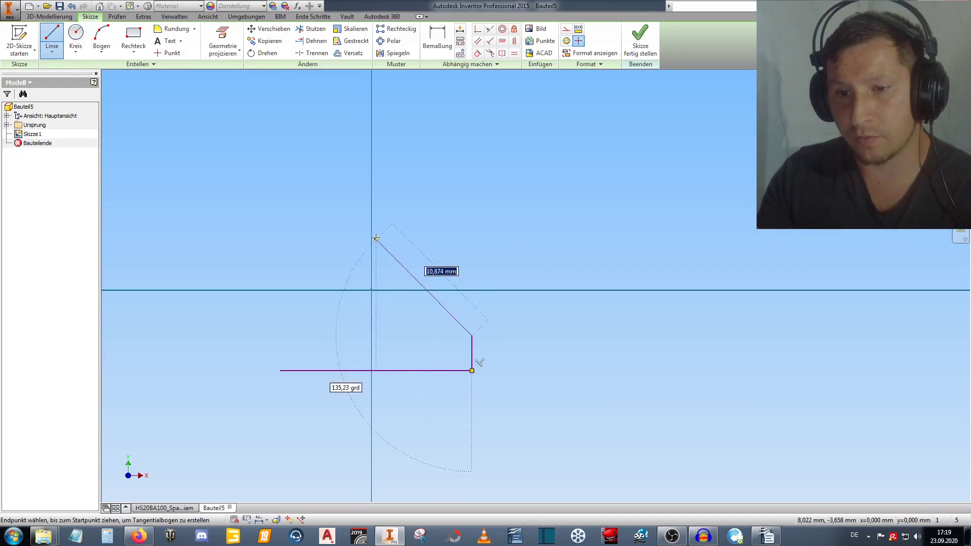
click(362, 196)
click(278, 196)
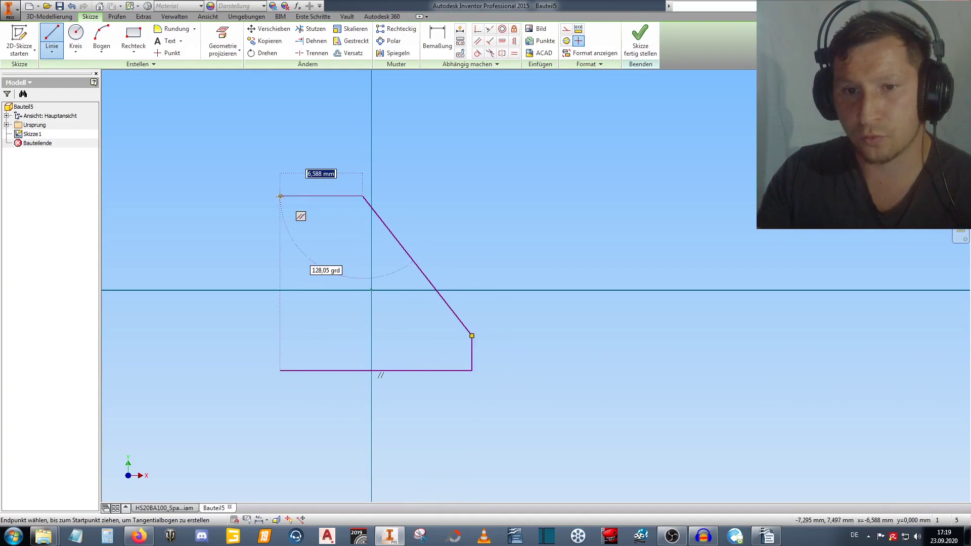
click(280, 371)
key(Escape)
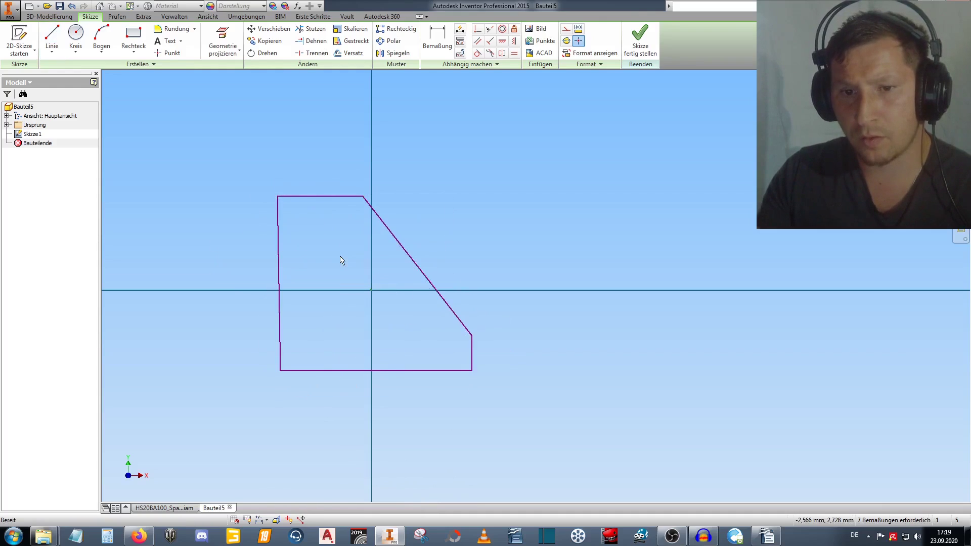
Zoom and pan so the whole bracket outline fits in view.
scroll(349, 250, up, 3)
scroll(306, 246, up, 5)
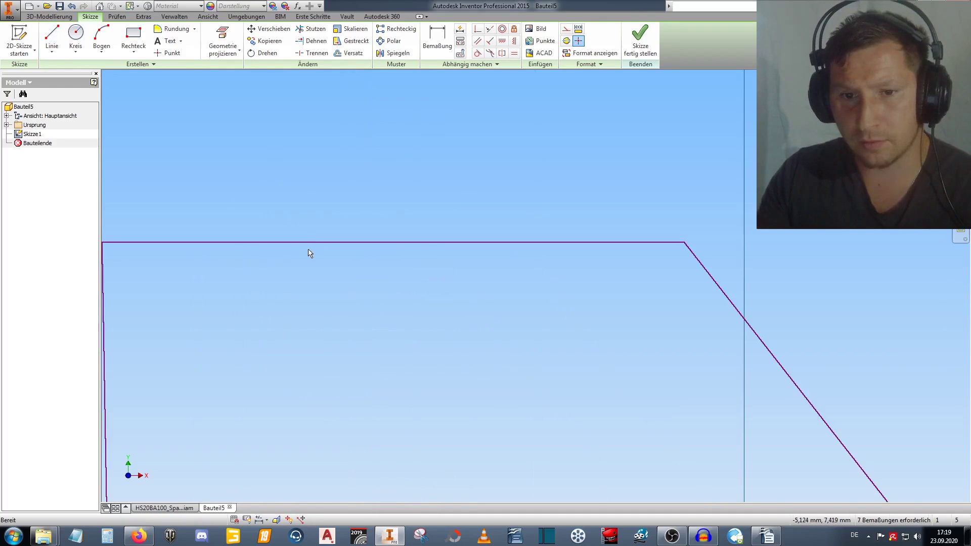
scroll(299, 271, up, 2)
middle_drag(300, 271, 324, 242)
scroll(338, 241, down, 4)
scroll(338, 240, down, 3)
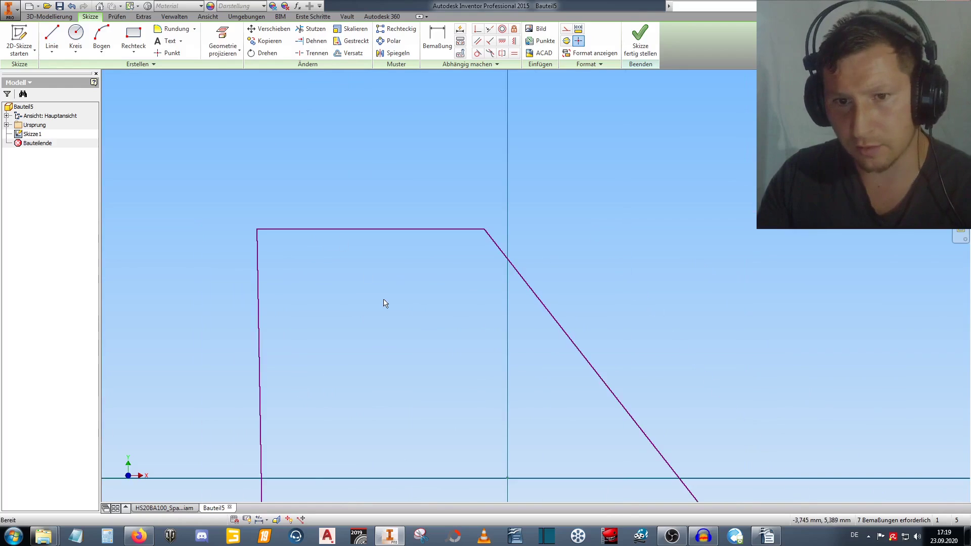
scroll(384, 302, down, 3)
mouse_move(390, 327)
middle_down()
mouse_move(320, 189)
mouse_move(306, 209)
middle_up()
scroll(321, 189, down, 3)
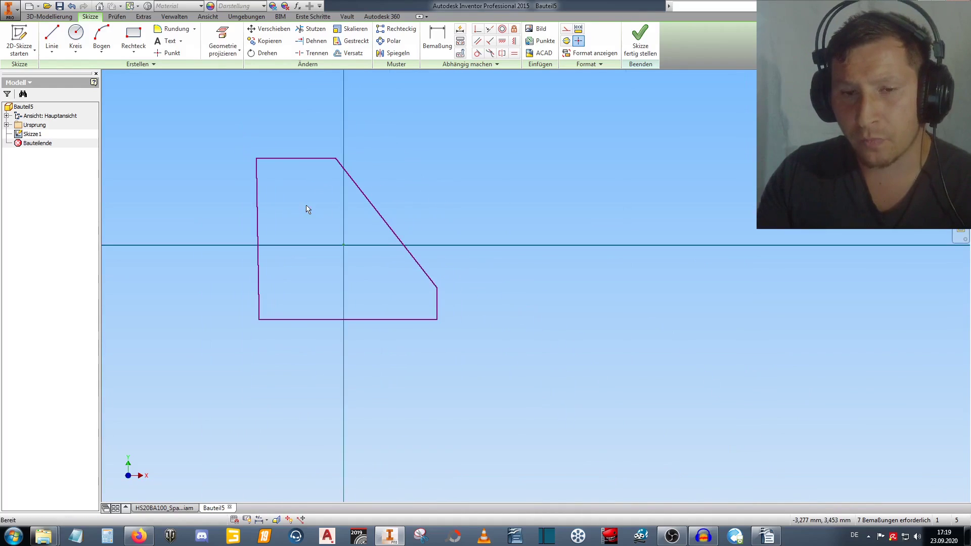
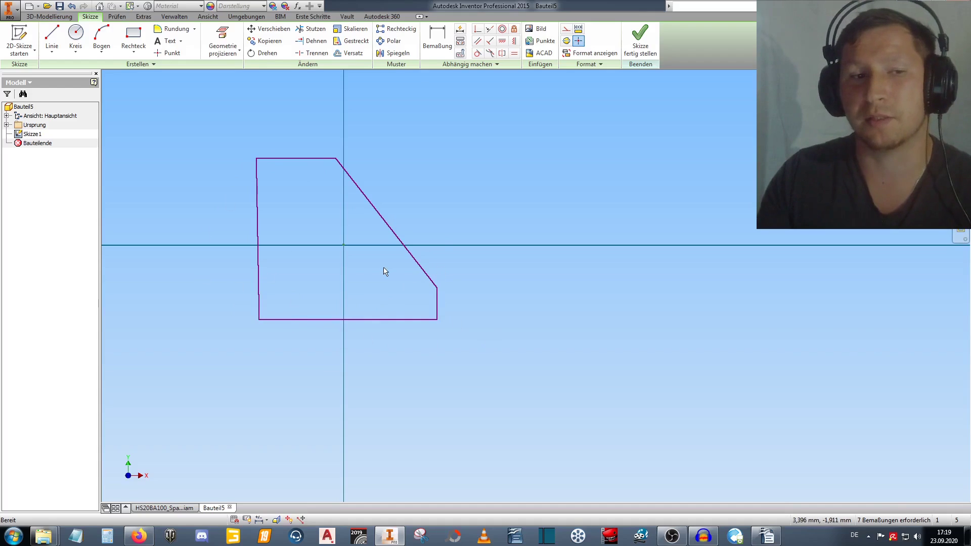
Constrain the left edge perpendicular to the bottom edge, discarding the redundant top-edge constraint.
click(262, 275)
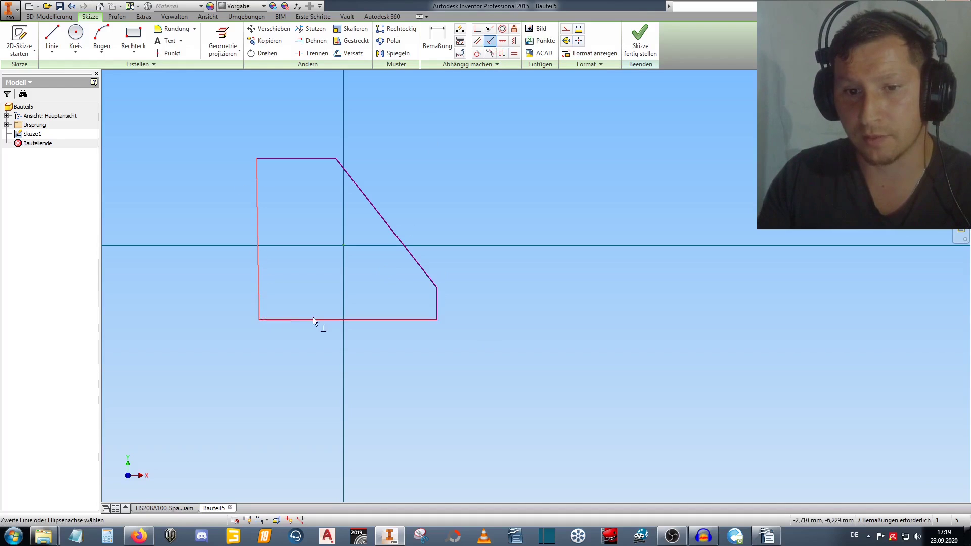
click(282, 321)
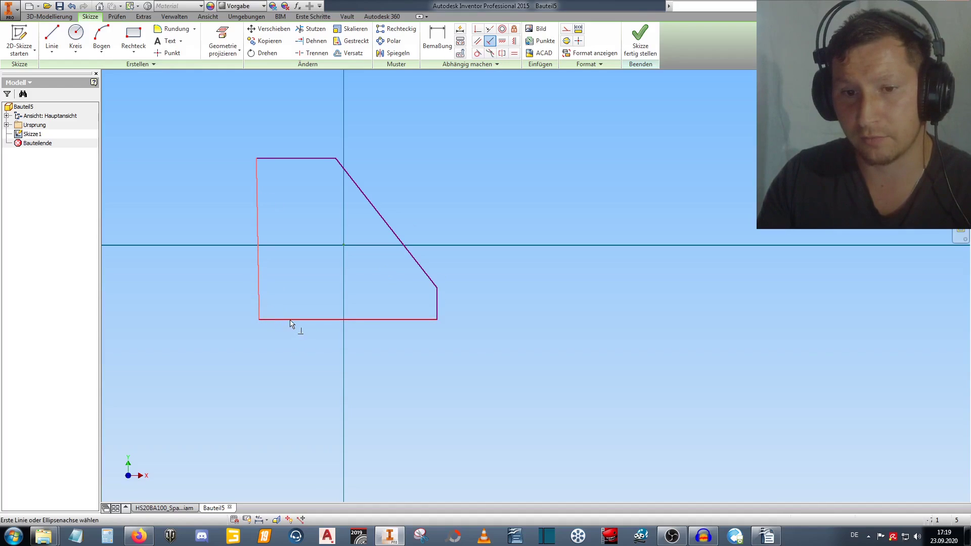
click(276, 159)
click(259, 175)
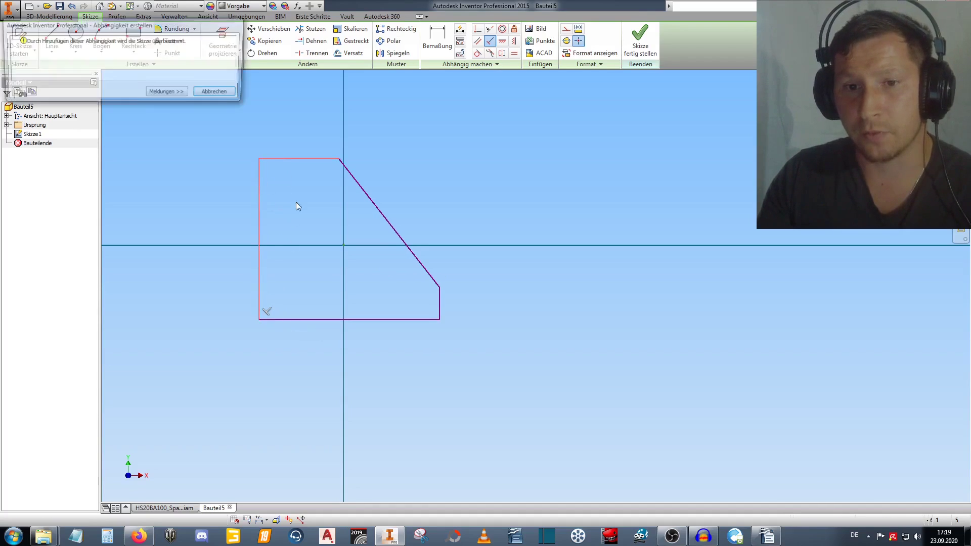
click(219, 94)
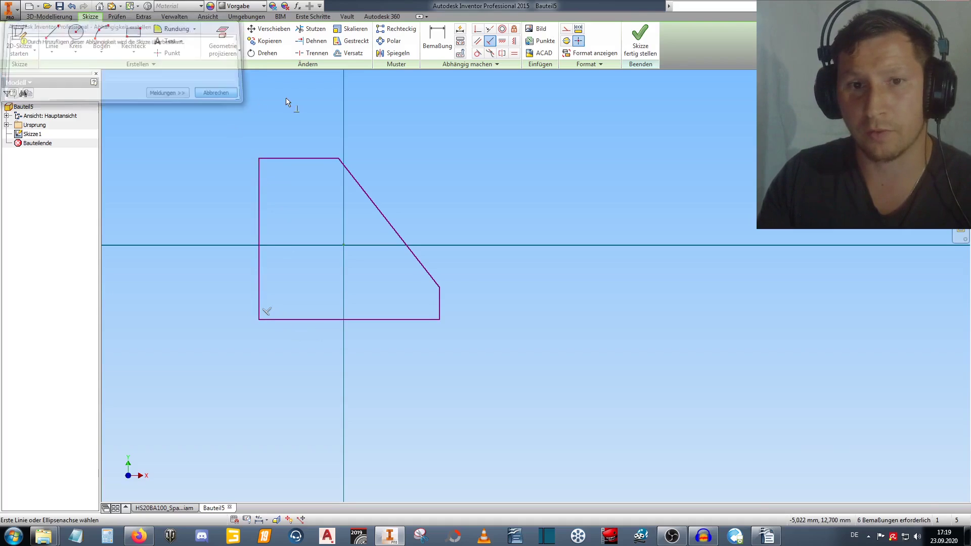
right_click(298, 105)
key(Escape)
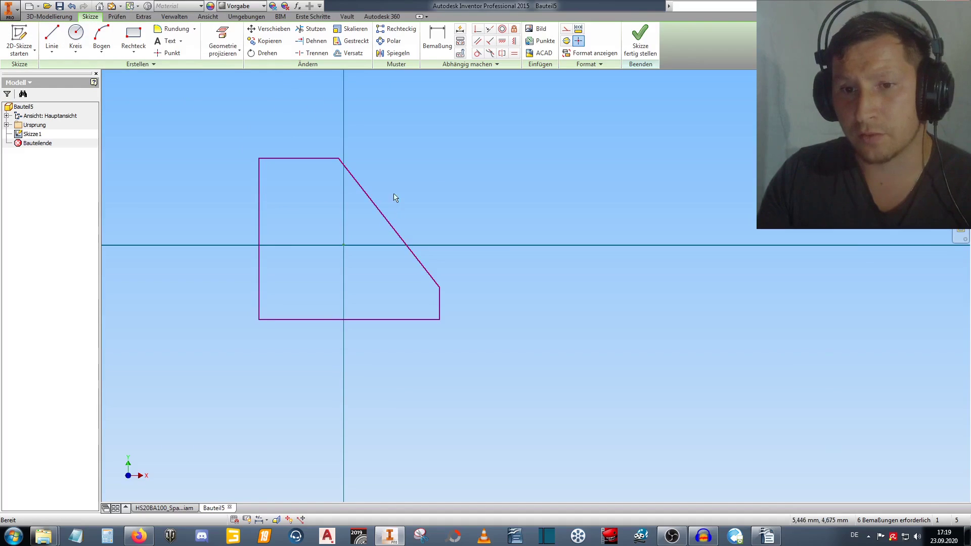
Dimension the profile's bottom edge 150 wide and left edge 150 tall.
click(429, 34)
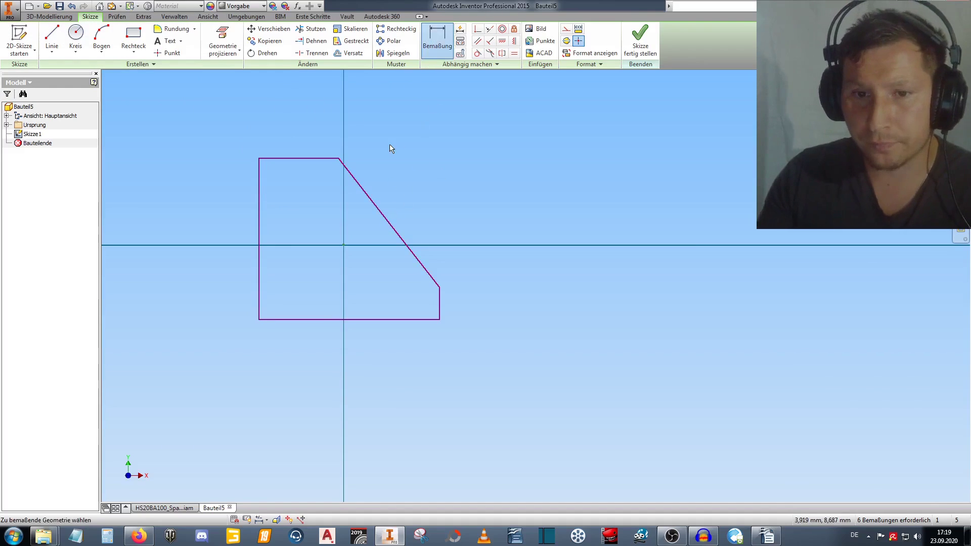
click(362, 319)
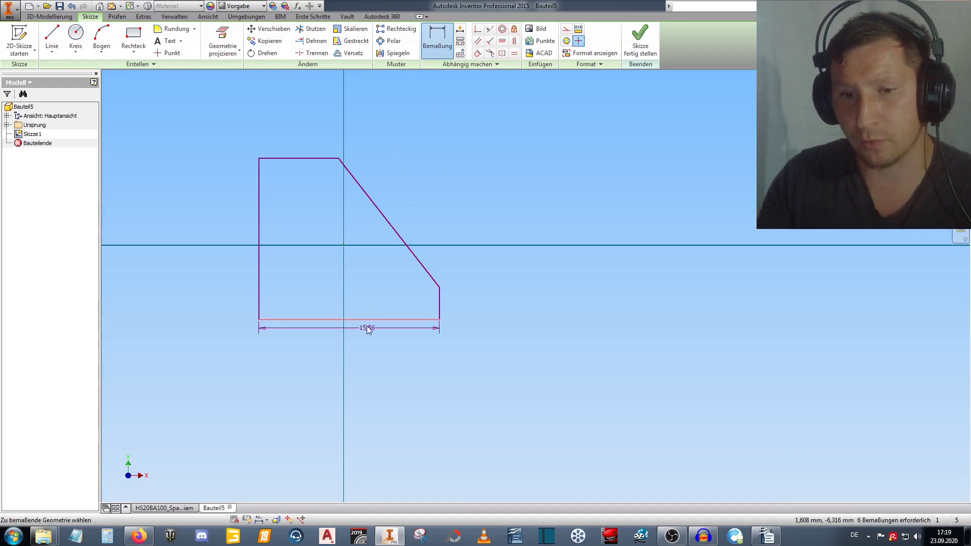
click(367, 359)
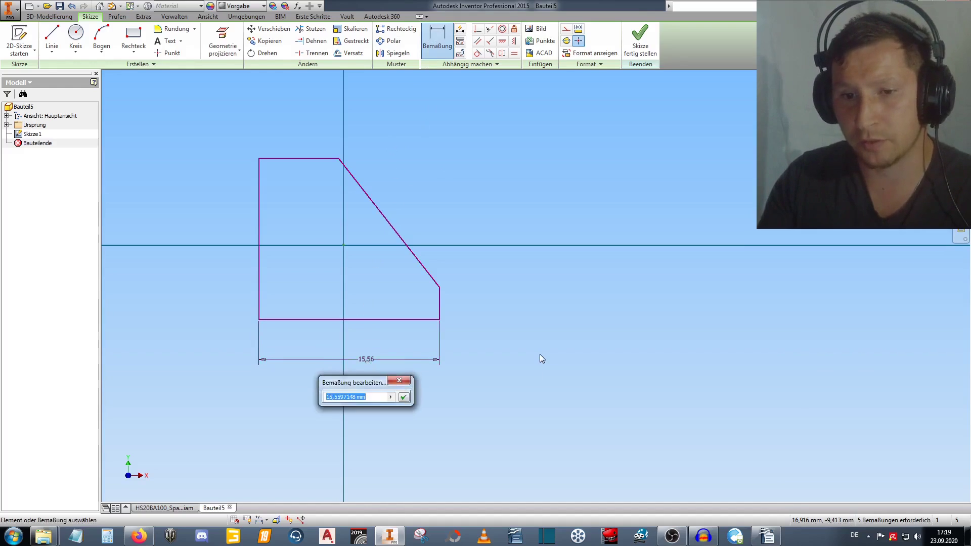
text(150)
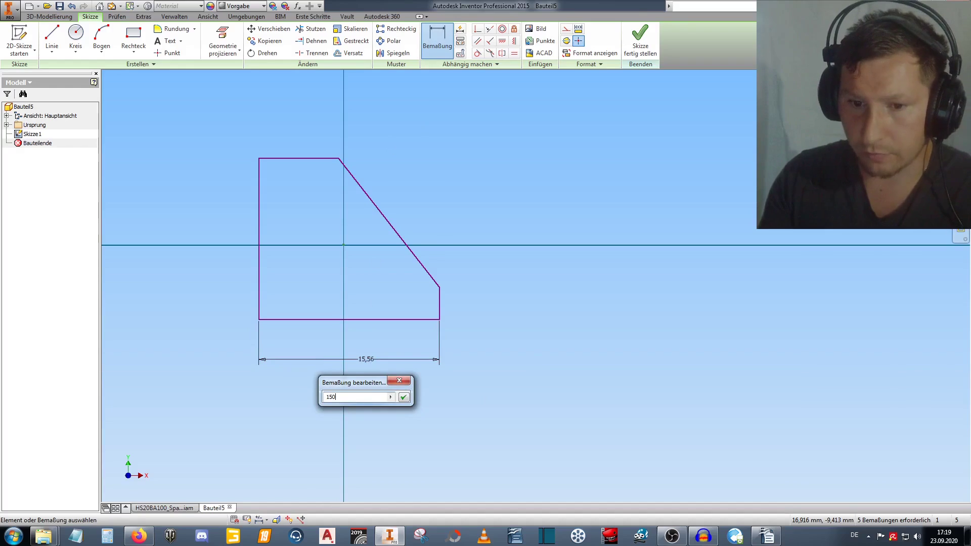
key(Return)
scroll(517, 354, up, 5)
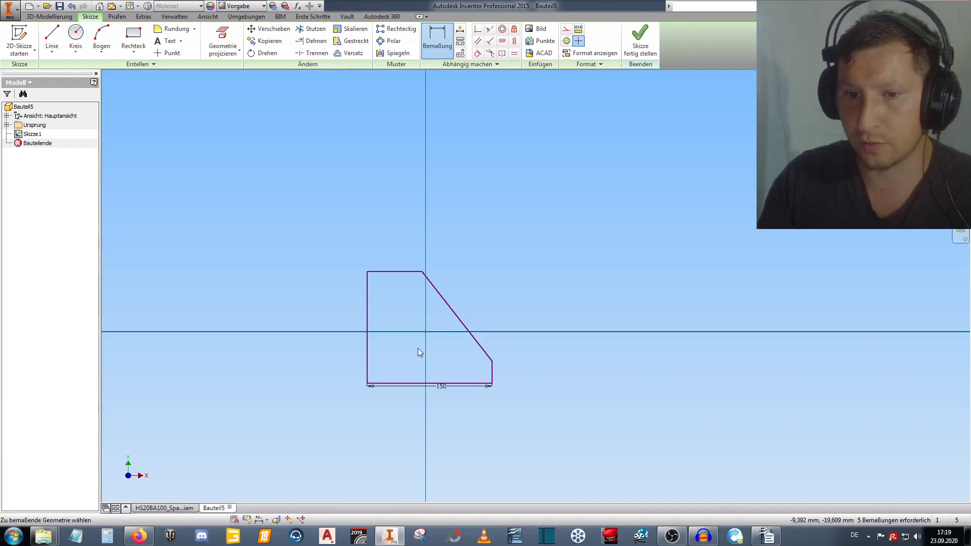
middle_drag(418, 353, 338, 253)
scroll(338, 253, down, 3)
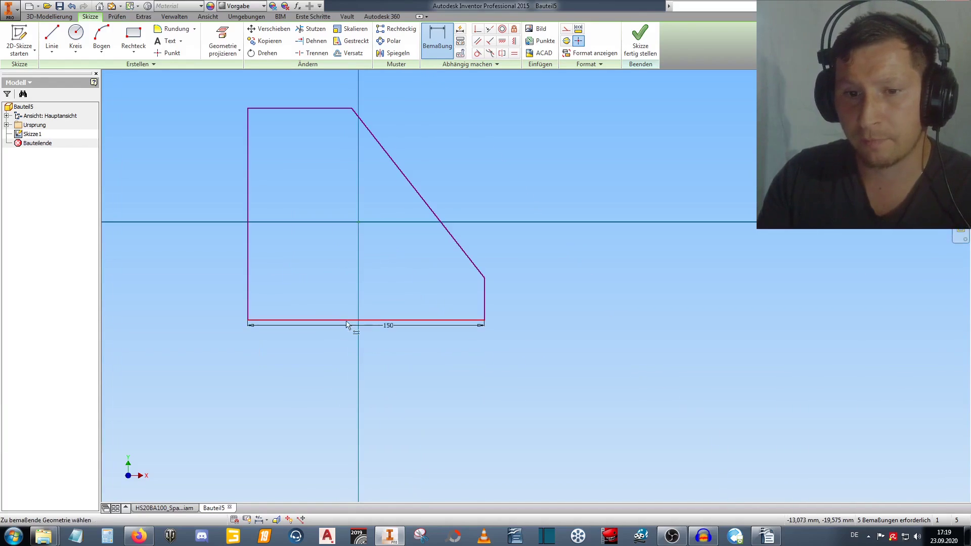
click(248, 272)
click(193, 269)
text(150)
key(Return)
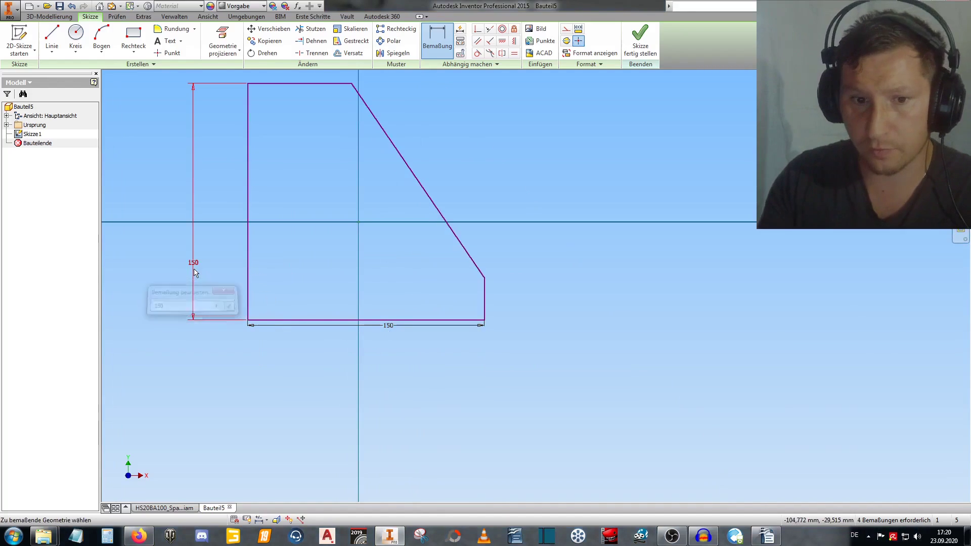
Dimension the top edge to 65 and the short right edge to 15.
middle_drag(359, 248, 353, 272)
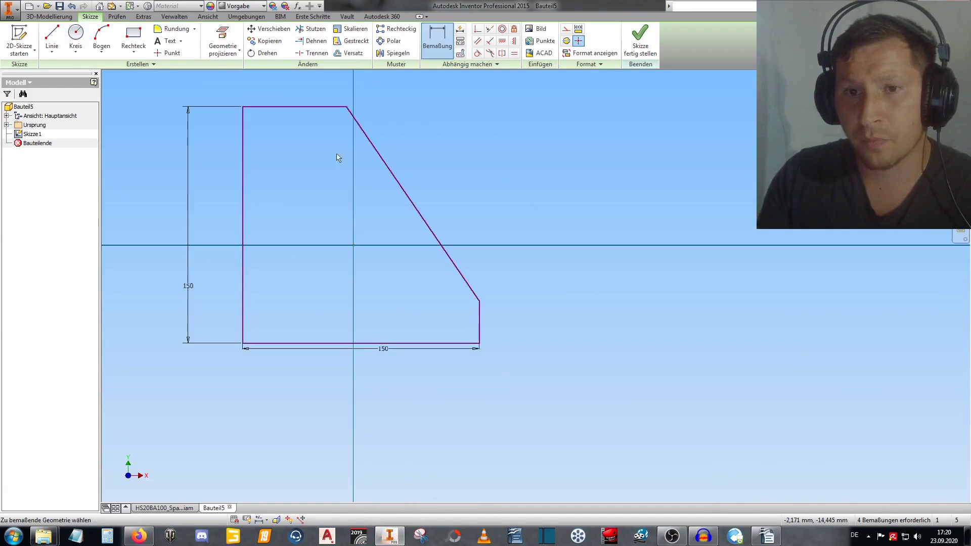
click(301, 107)
click(309, 91)
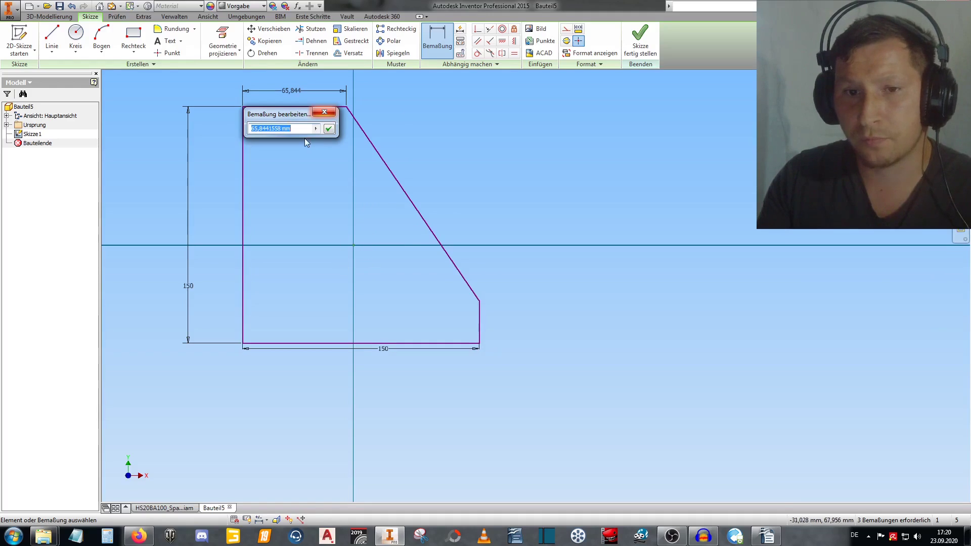
mouse_move(281, 129)
text(65)
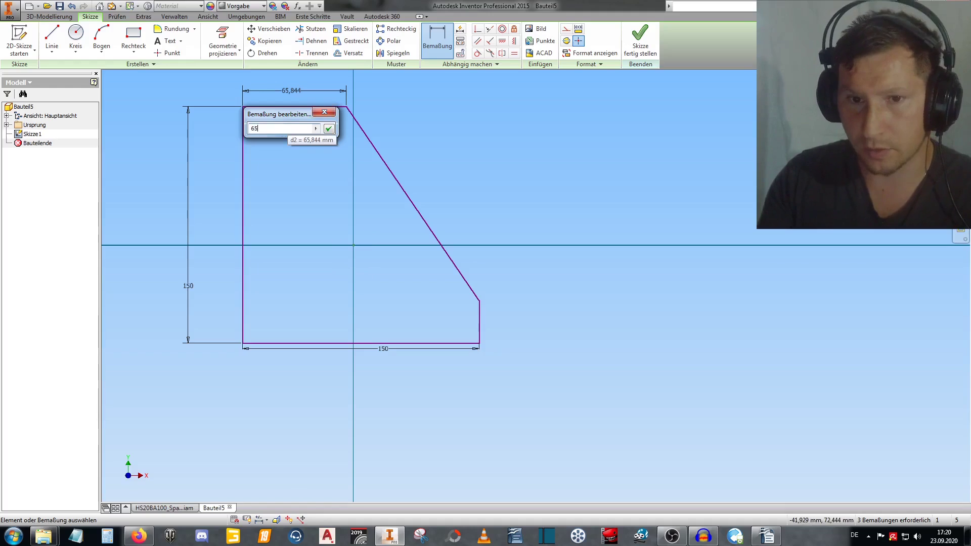
key(Return)
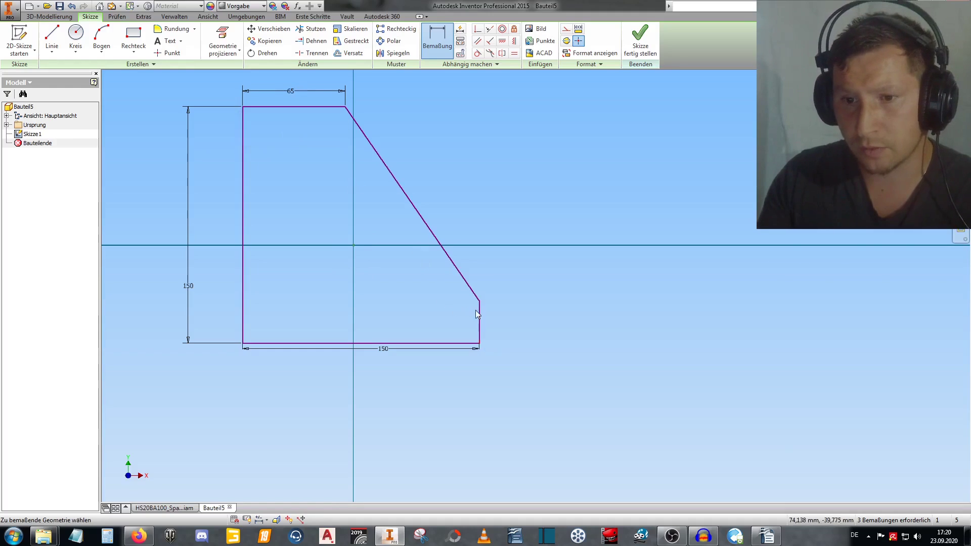
click(479, 312)
click(519, 310)
text(15)
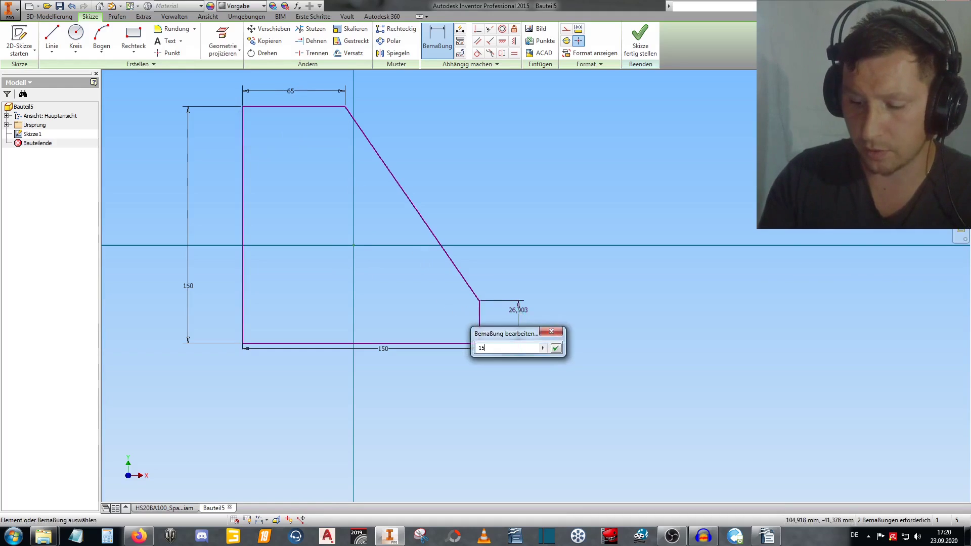
key(Return)
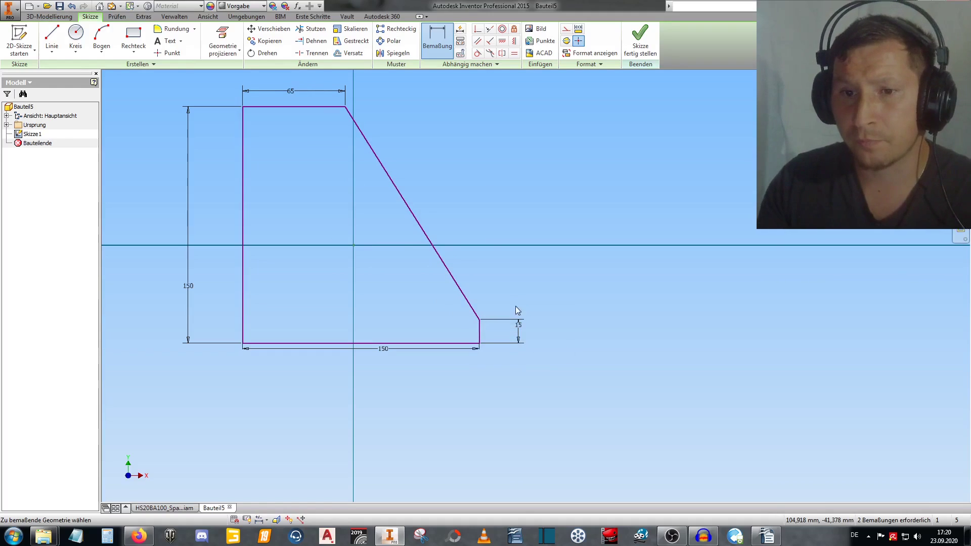
right_click(481, 184)
click(483, 148)
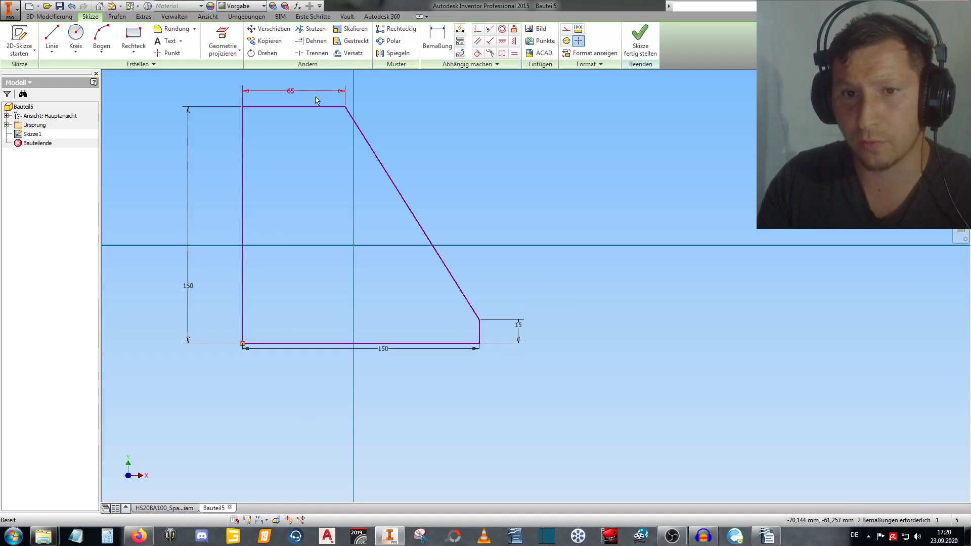
Align the bottom-edge midpoint with the Y axis and the left-edge midpoint with the X axis.
click(515, 43)
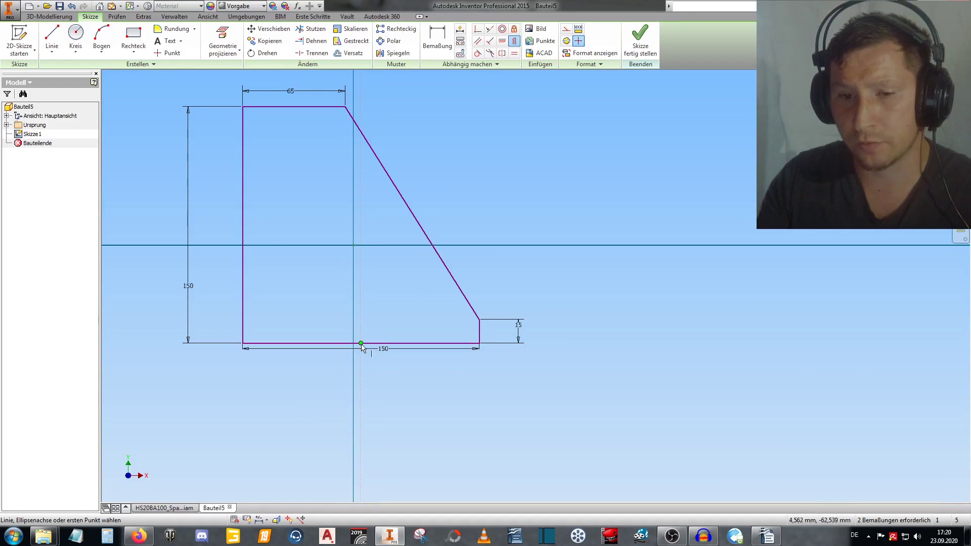
click(353, 250)
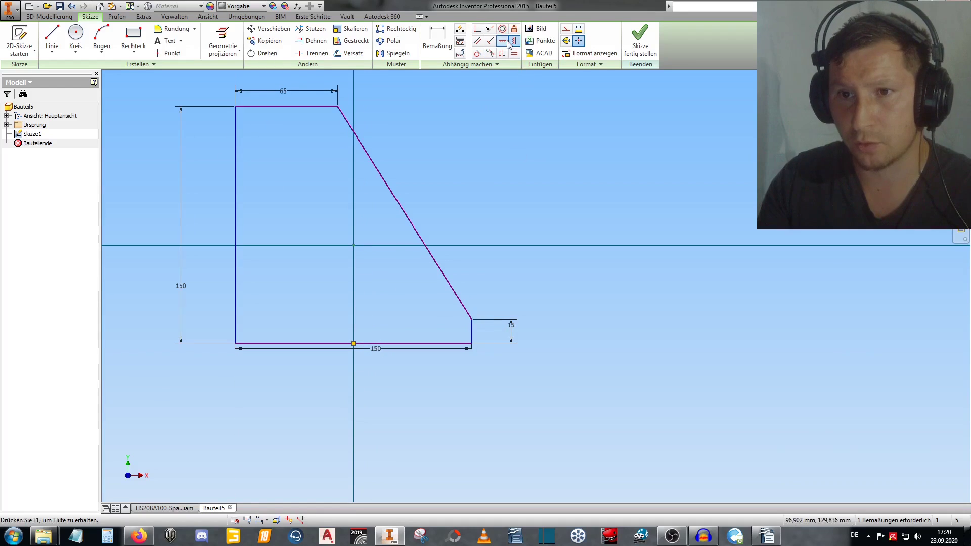
click(236, 225)
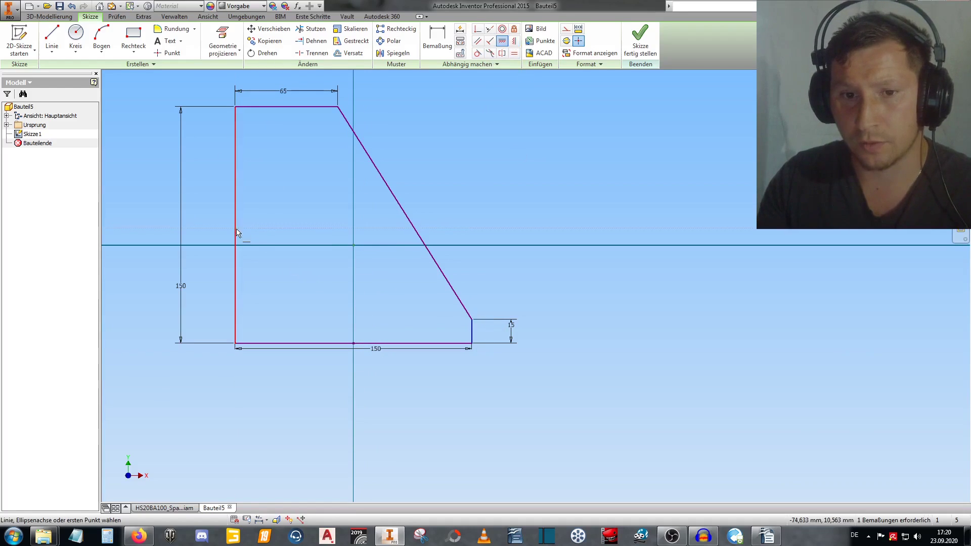
click(354, 248)
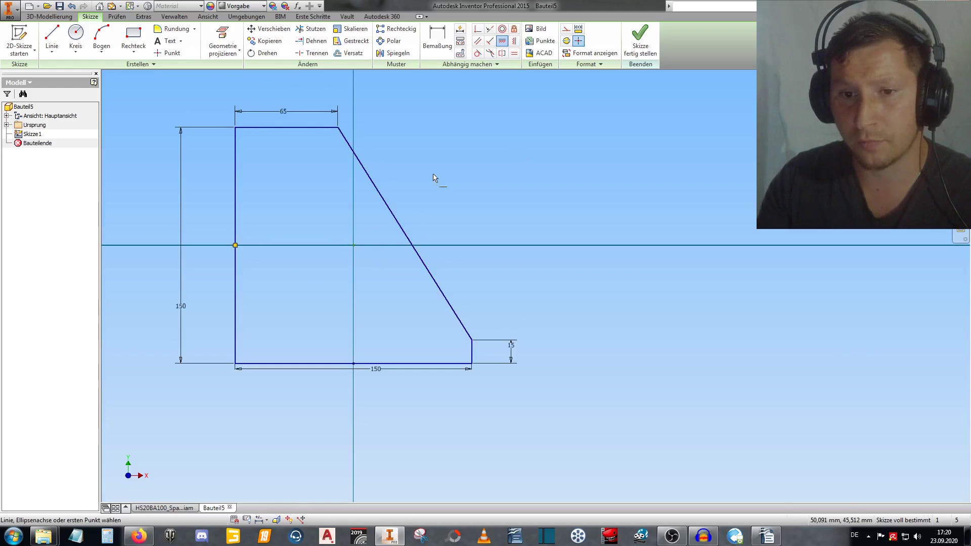
right_drag(434, 178, 462, 176)
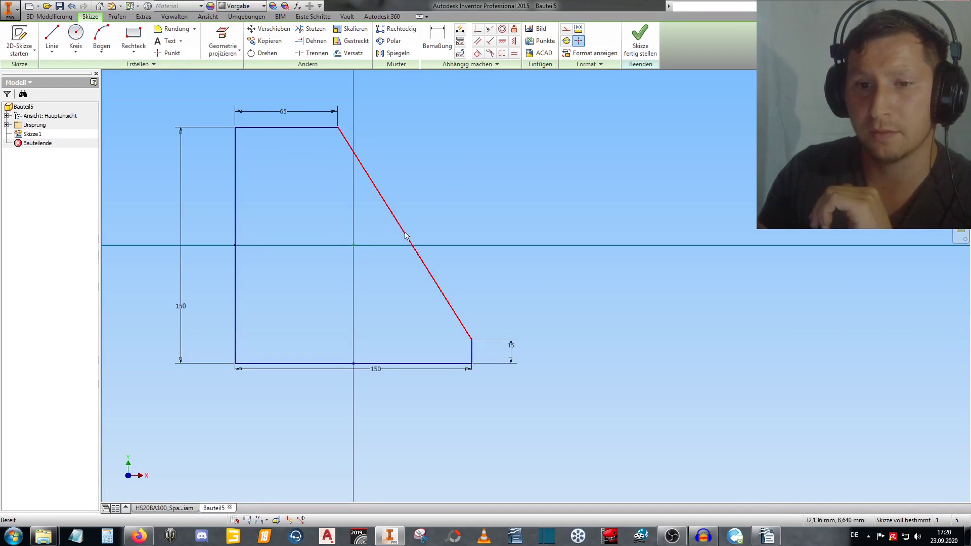
Draw a 40-diameter hole circle inside the plate profile.
click(75, 40)
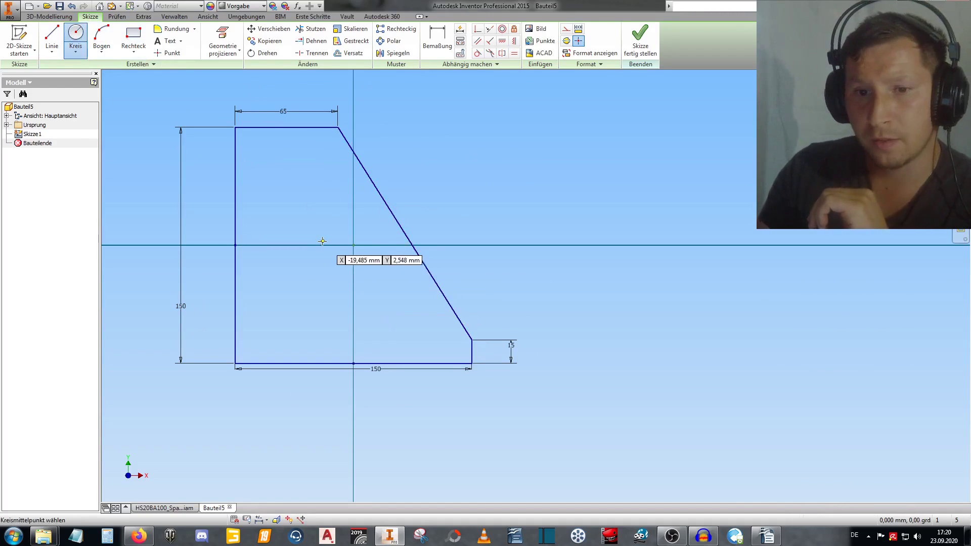
click(324, 251)
click(354, 264)
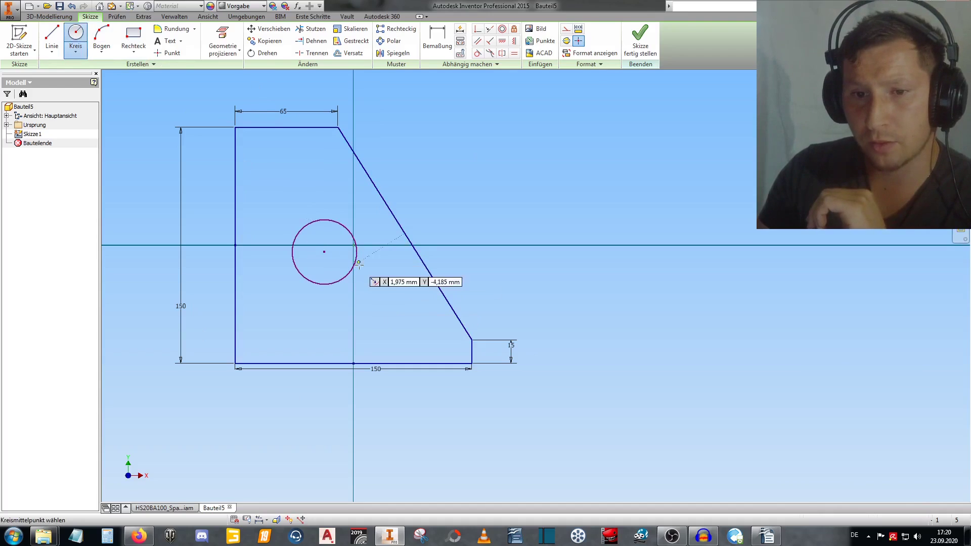
right_click(412, 228)
click(422, 175)
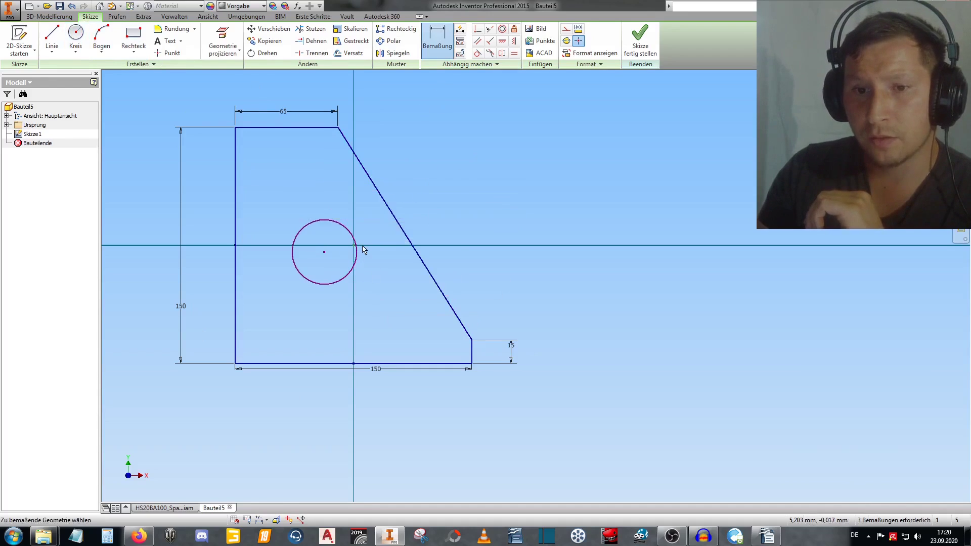
click(355, 244)
click(413, 190)
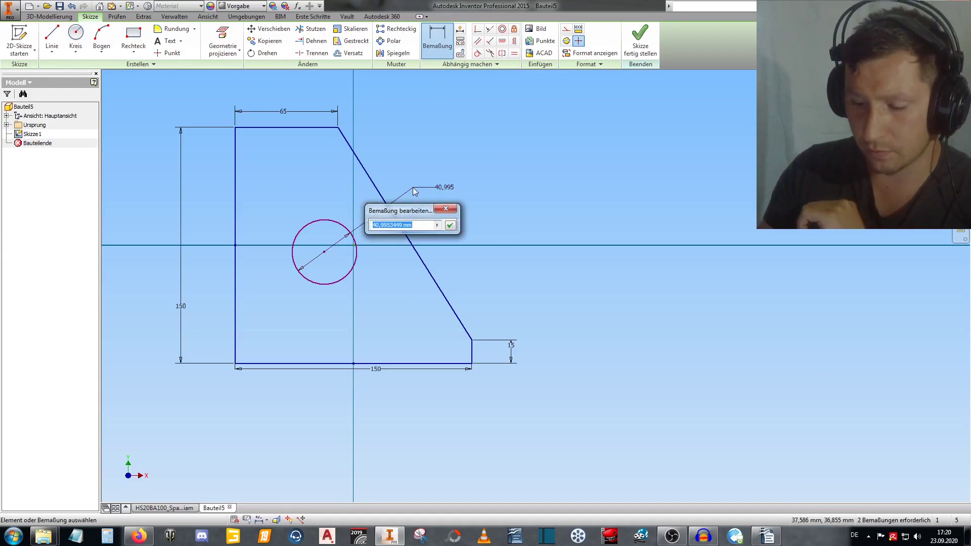
text(40)
key(Return)
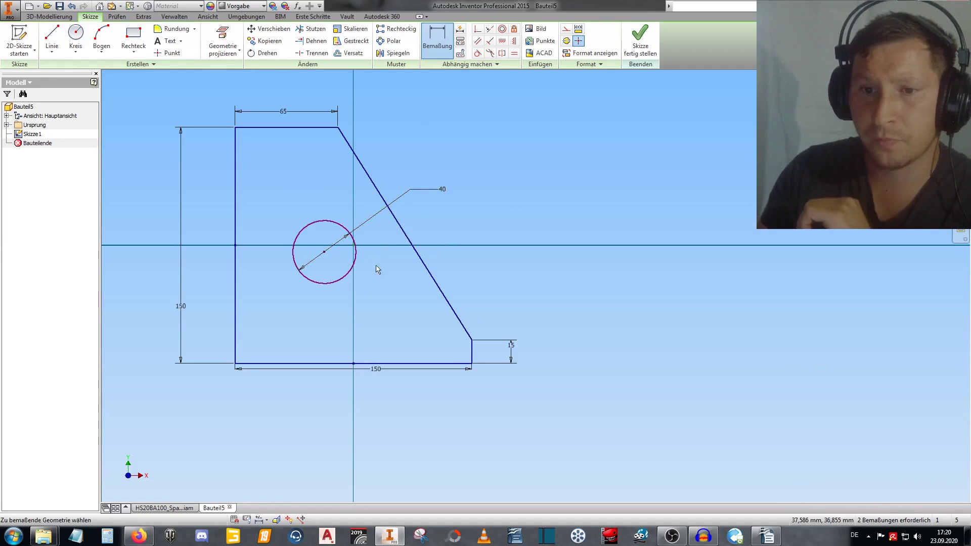
Locate the hole centre 75 above the bottom edge and 60 from the left edge.
click(353, 363)
click(561, 310)
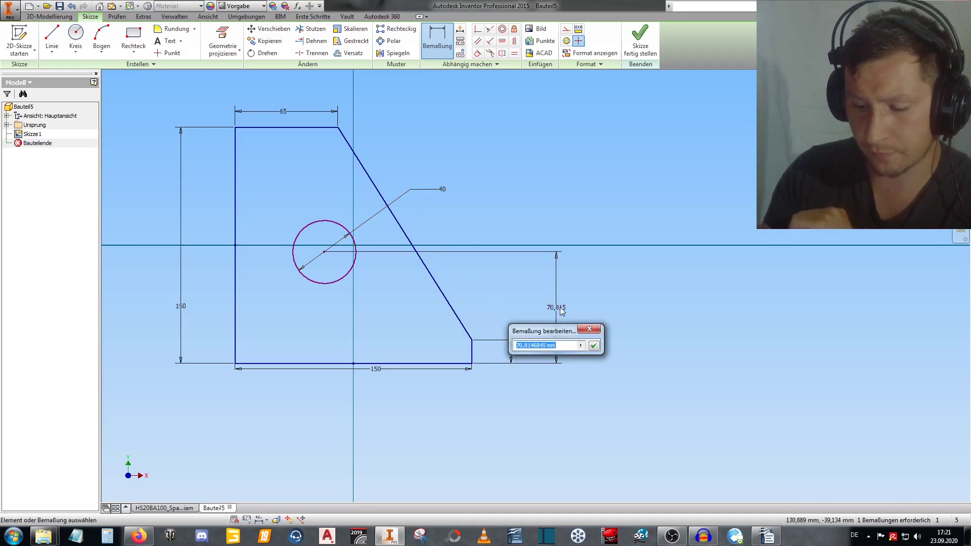
text(75)
key(Return)
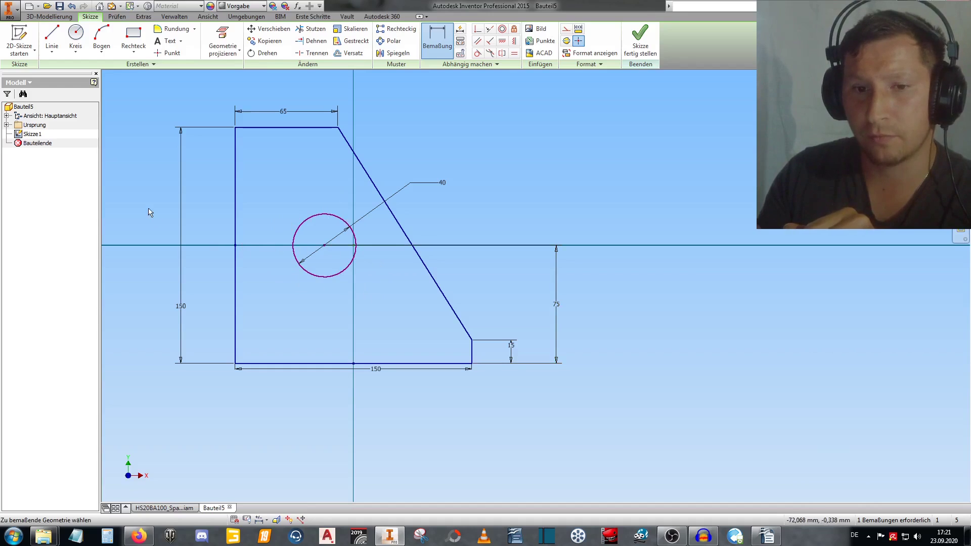
click(235, 233)
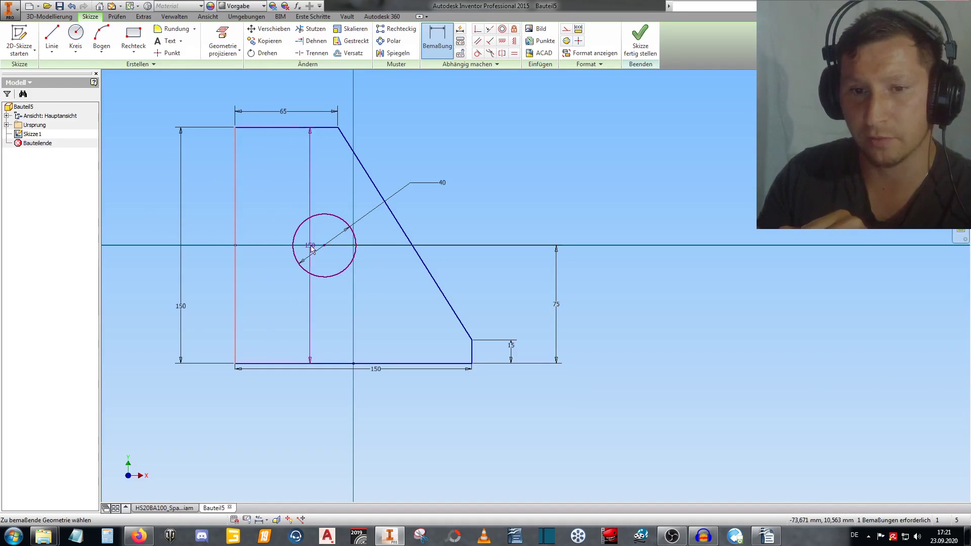
click(325, 246)
click(283, 300)
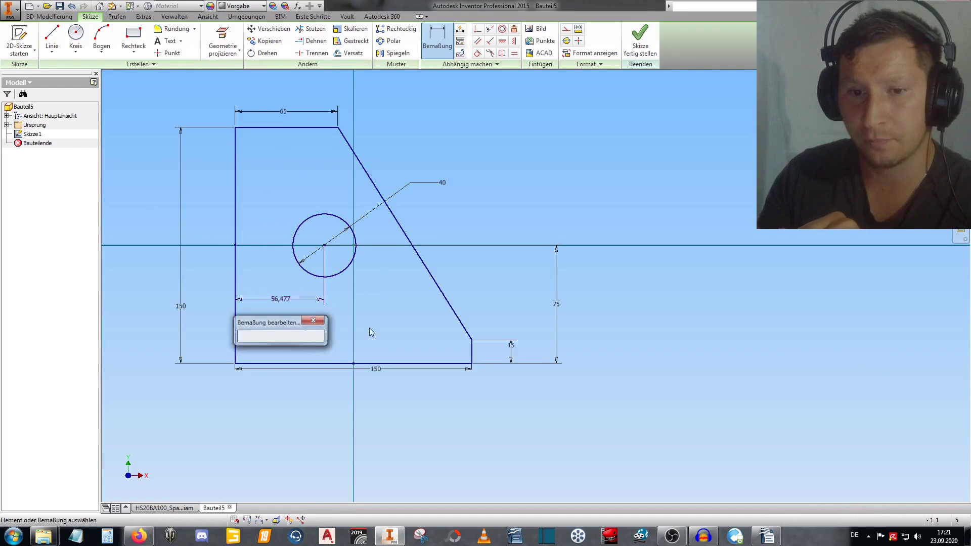
text(60)
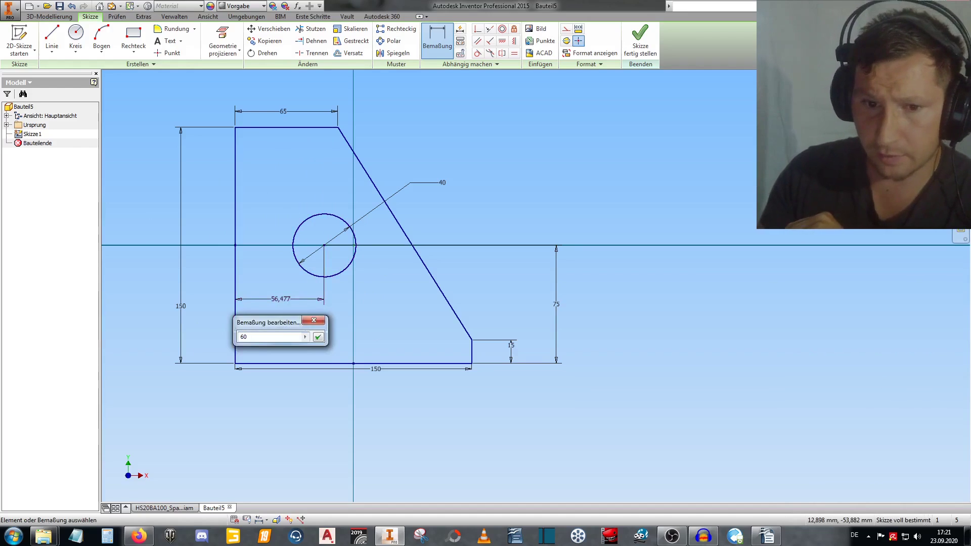
key(Return)
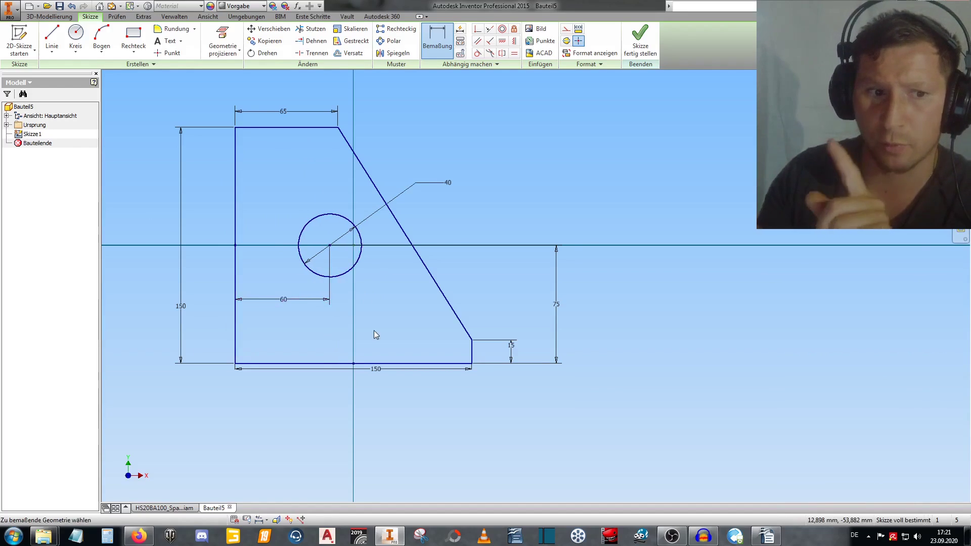
right_click(466, 151)
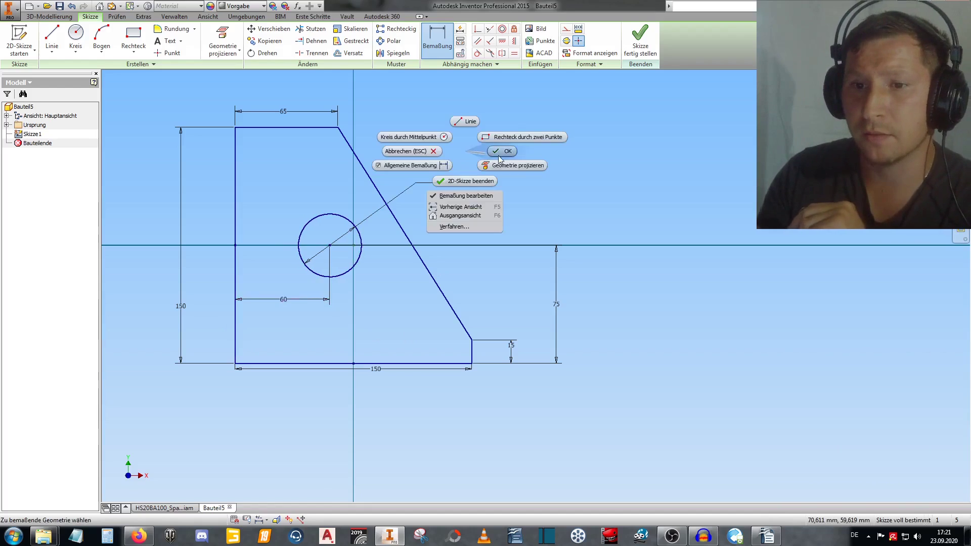
click(465, 145)
Finish the sketch and extrude it 15 mm symmetrically into a solid plate.
click(640, 38)
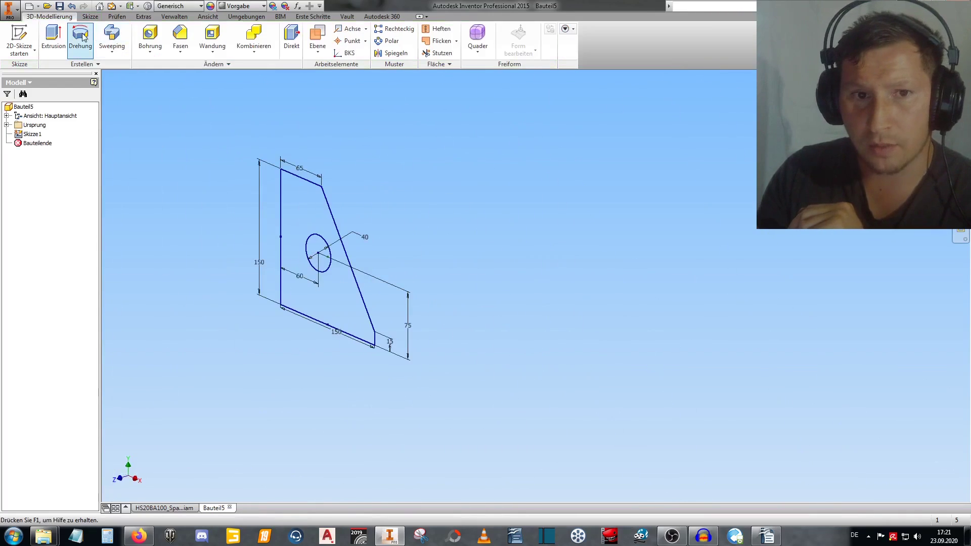
click(61, 38)
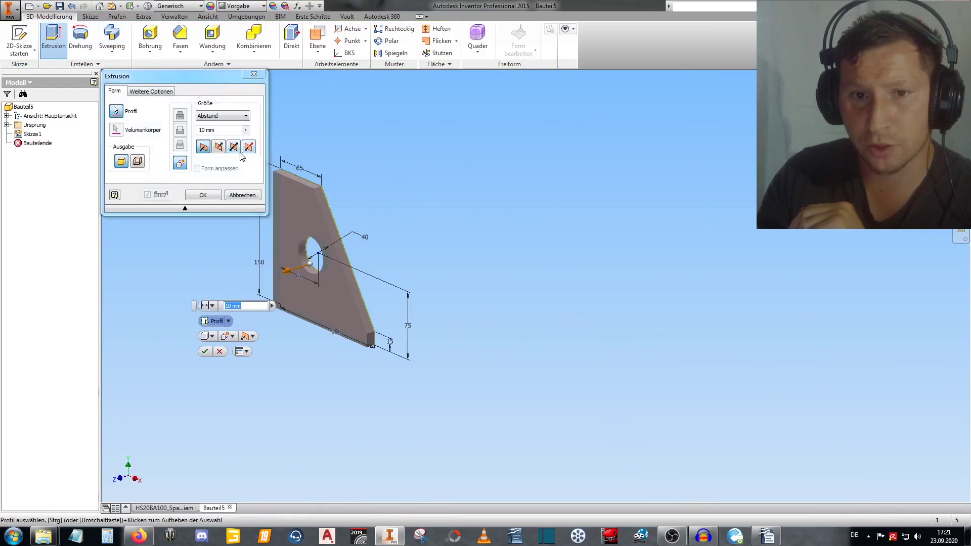
click(245, 130)
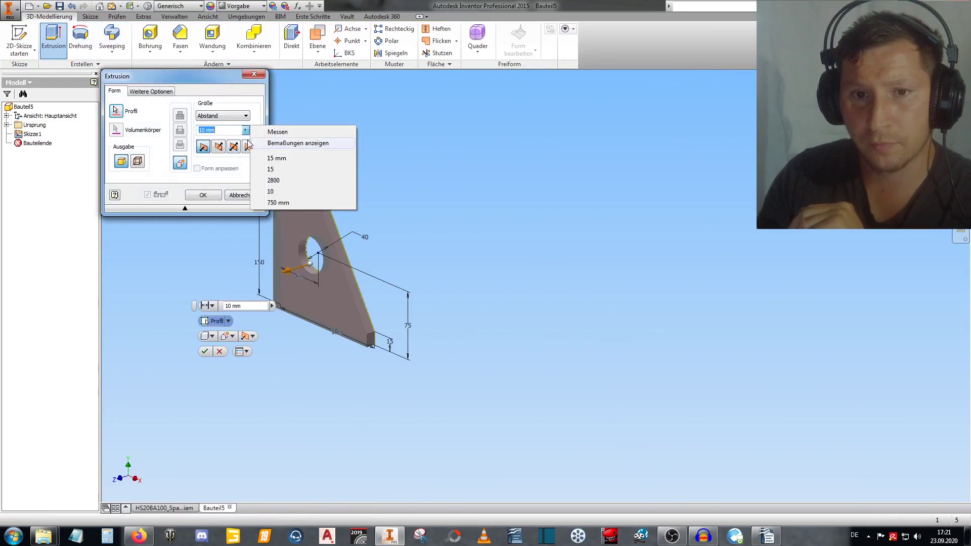
click(277, 158)
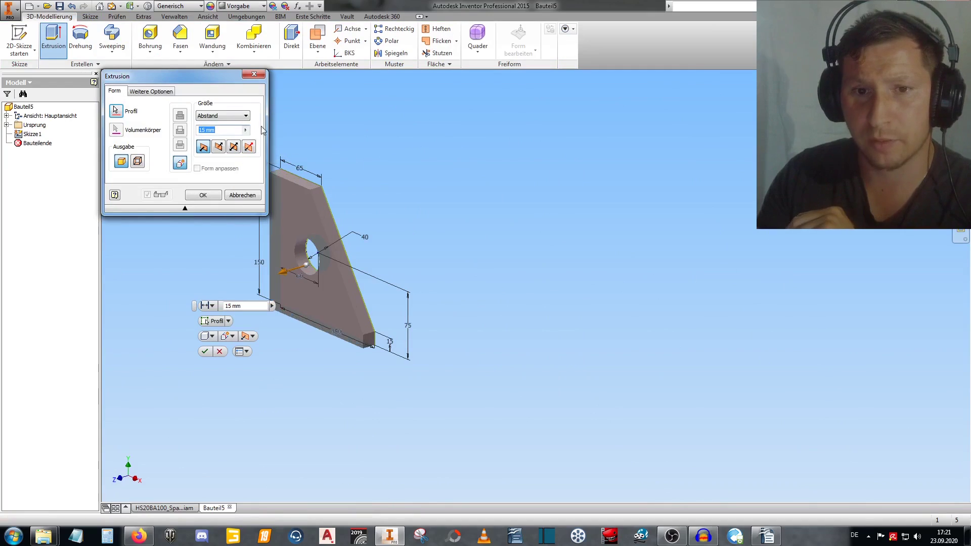
click(235, 148)
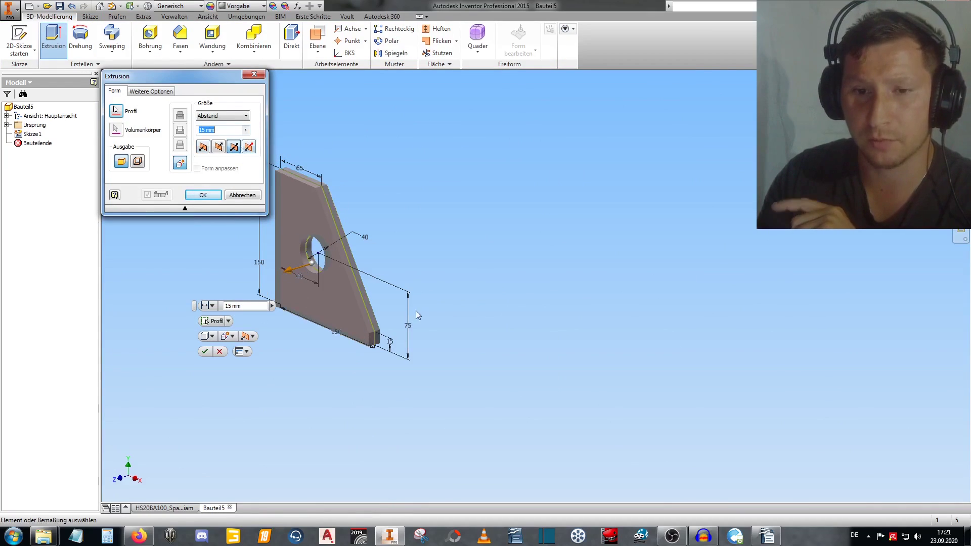
click(203, 196)
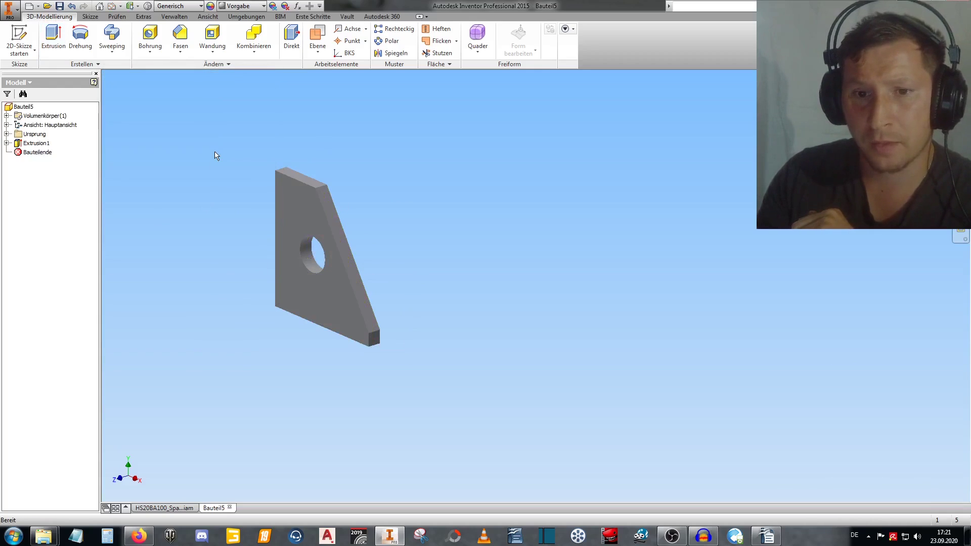
Save the part as HS20BA103_Lasche.ipt.
click(60, 6)
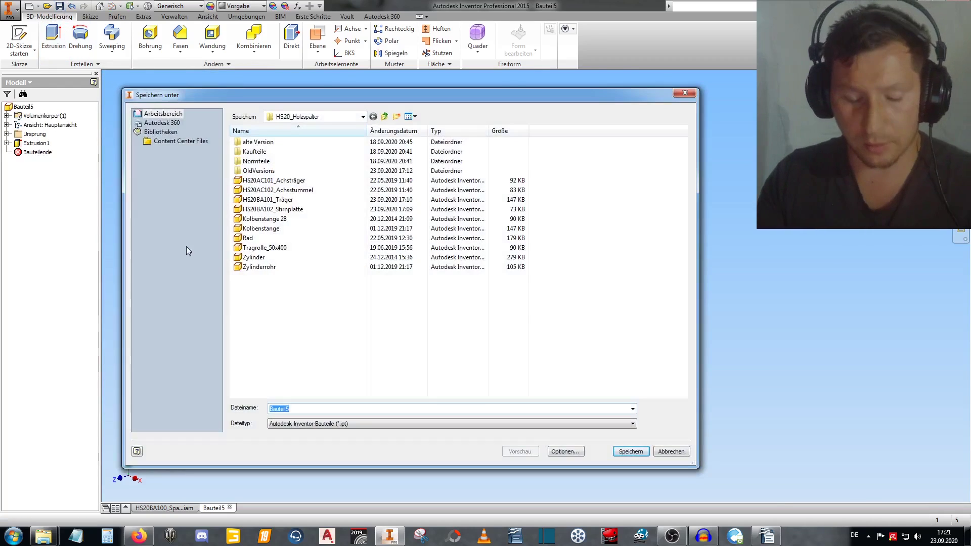
text(HS20)
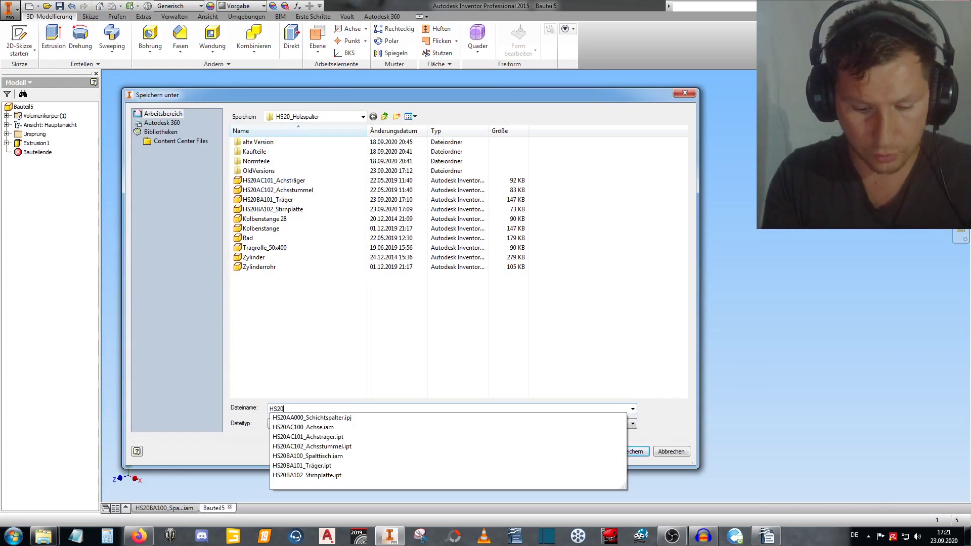
text(BA103_Lasche)
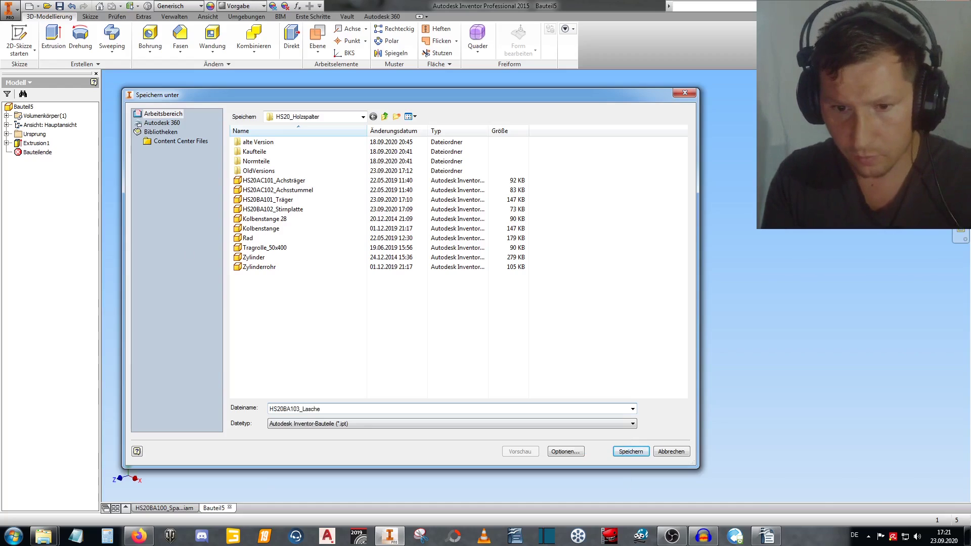
key(Return)
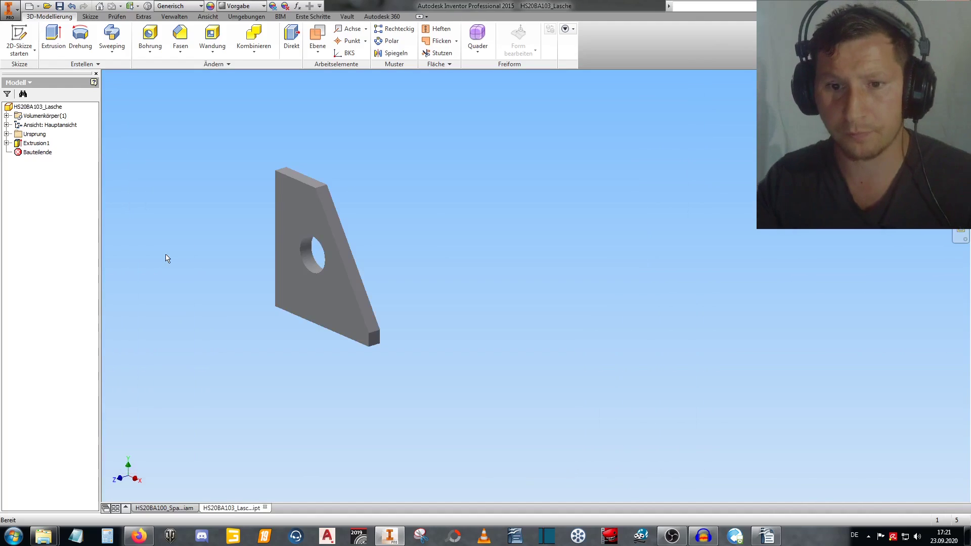
Turn on visibility of the YZ, XZ and XY origin planes.
click(7, 134)
click(45, 143)
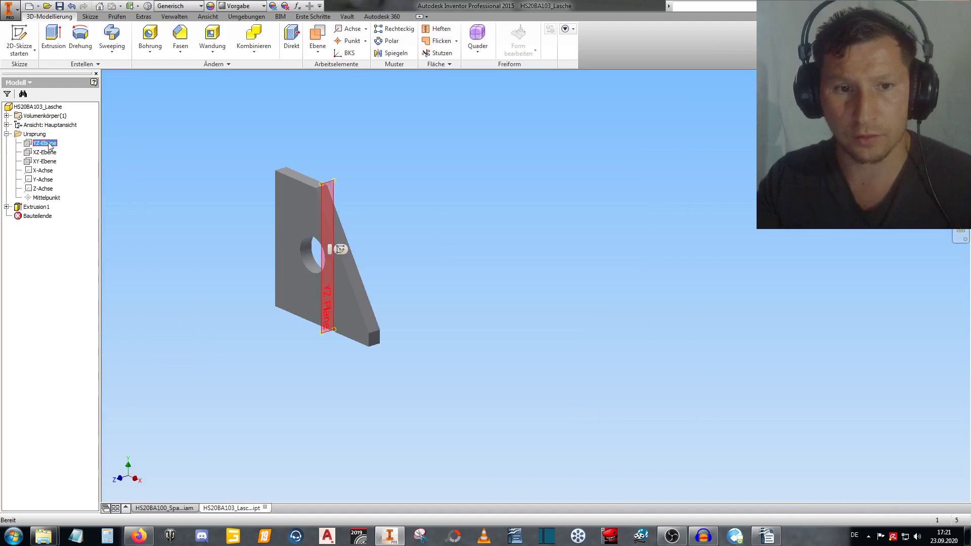
ctrl+click(50, 161)
right_click(49, 161)
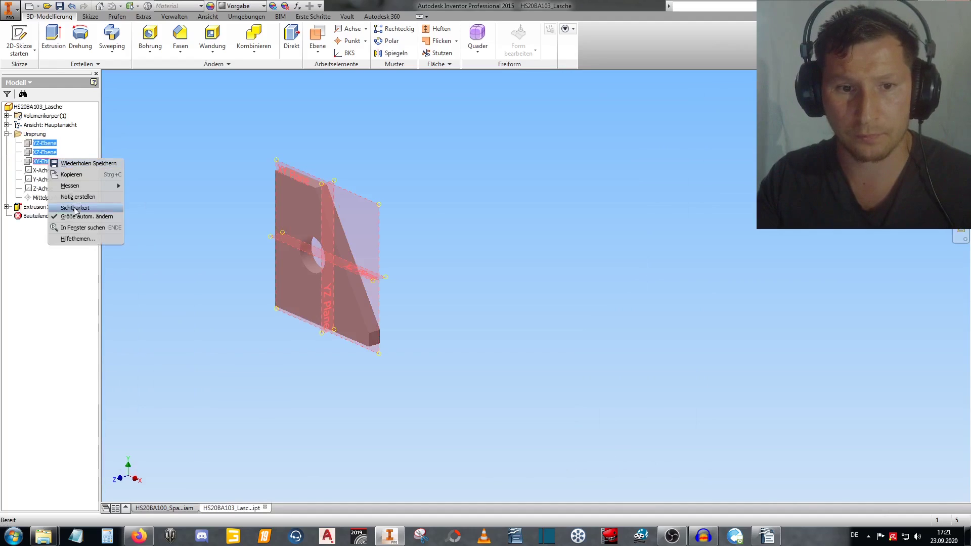
click(75, 208)
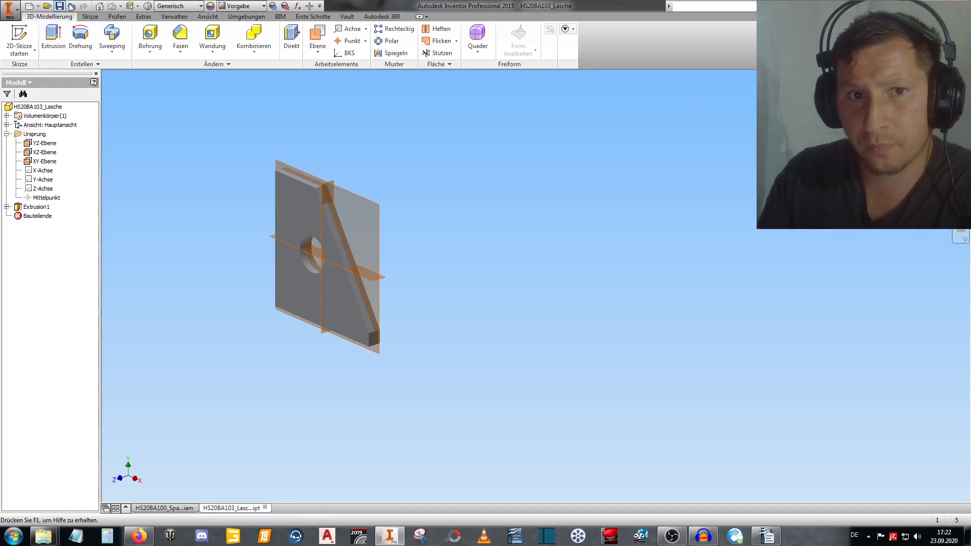
Place two HS20BA103_Lasche plates into the HS20BA100_Spalttisch assembly.
click(164, 508)
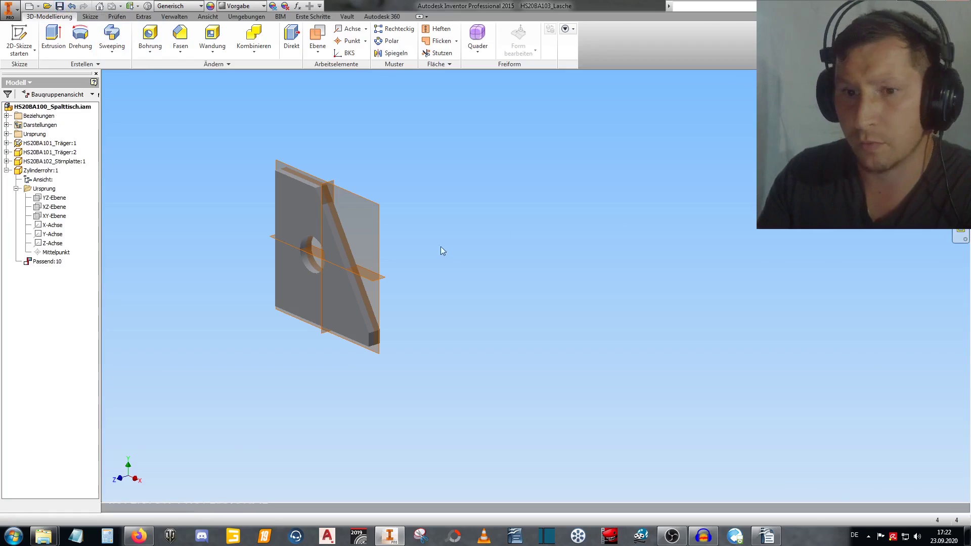
scroll(260, 208, up, 5)
right_click(266, 144)
click(260, 120)
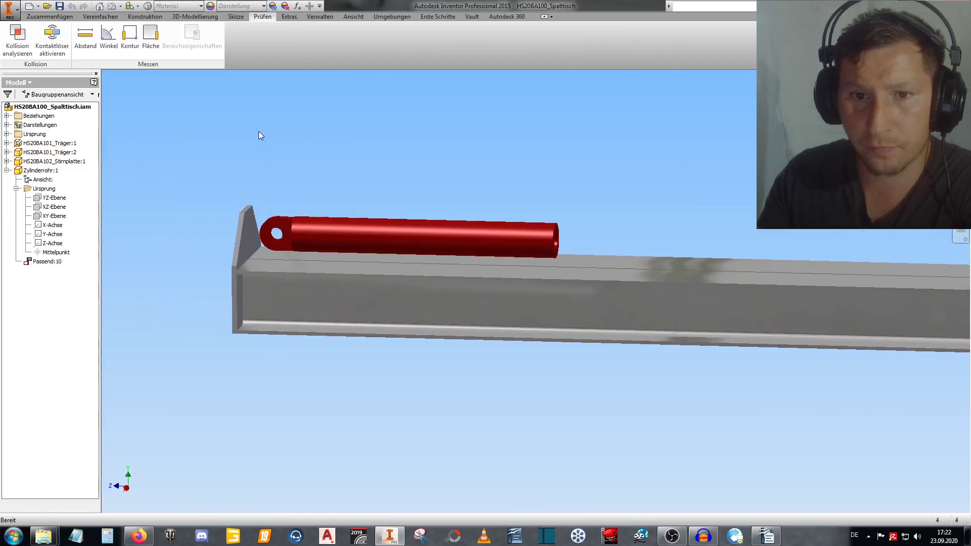
click(283, 237)
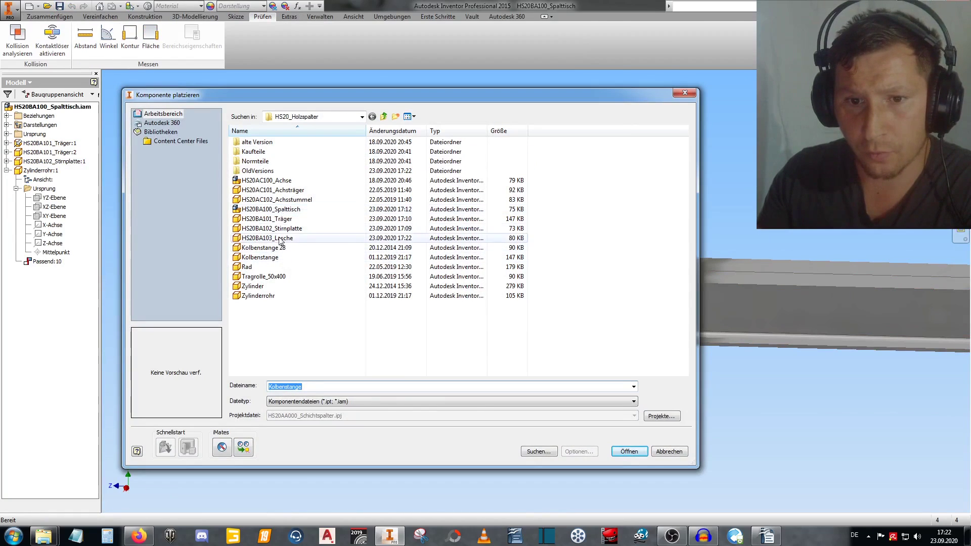
click(629, 451)
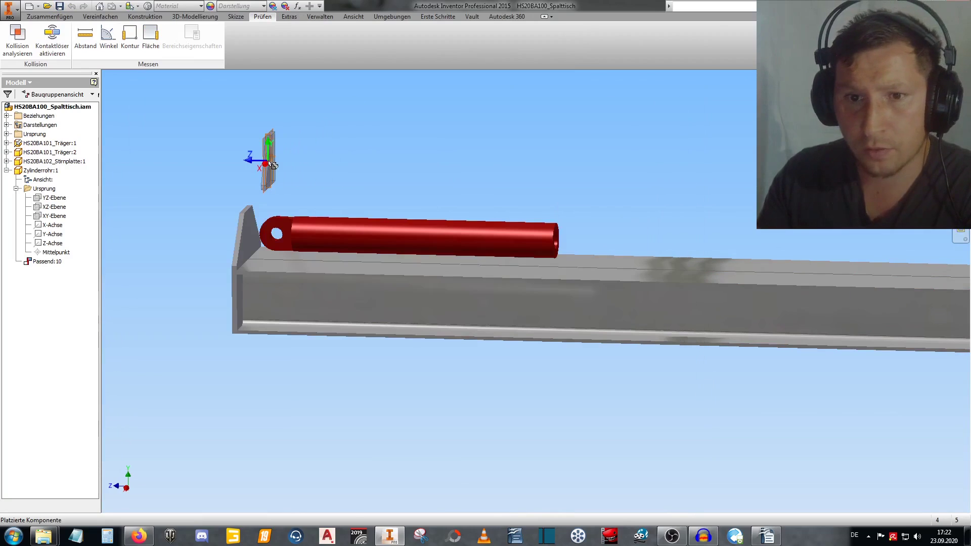
click(268, 161)
click(299, 161)
right_click(324, 162)
click(385, 151)
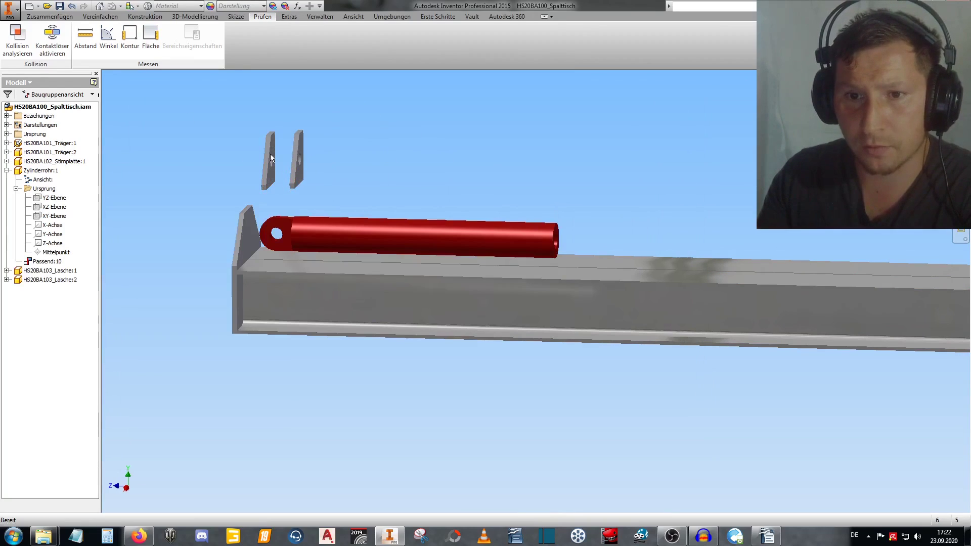
click(50, 17)
click(195, 38)
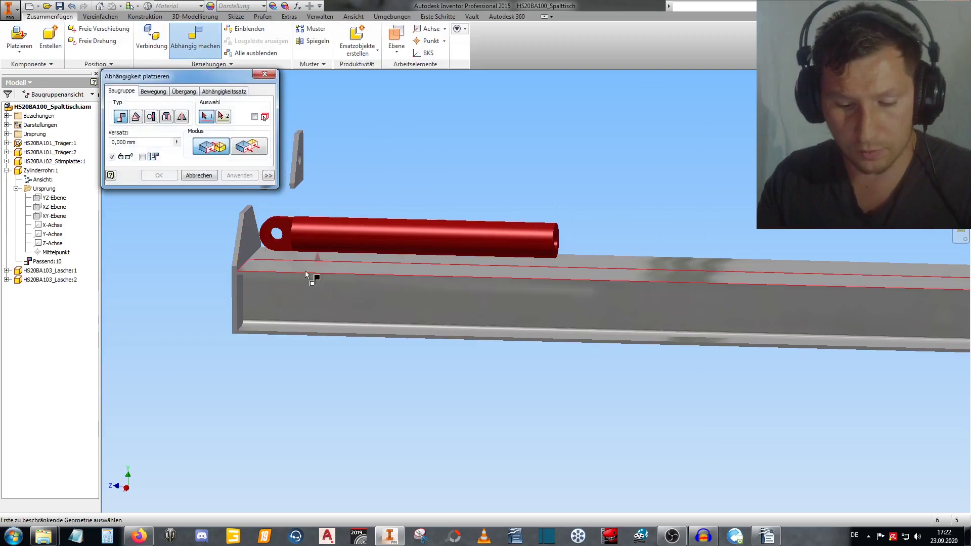
Mate the first Lasche plate's face against the beam's top edge.
click(271, 273)
scroll(256, 250, up, 3)
key(F4)
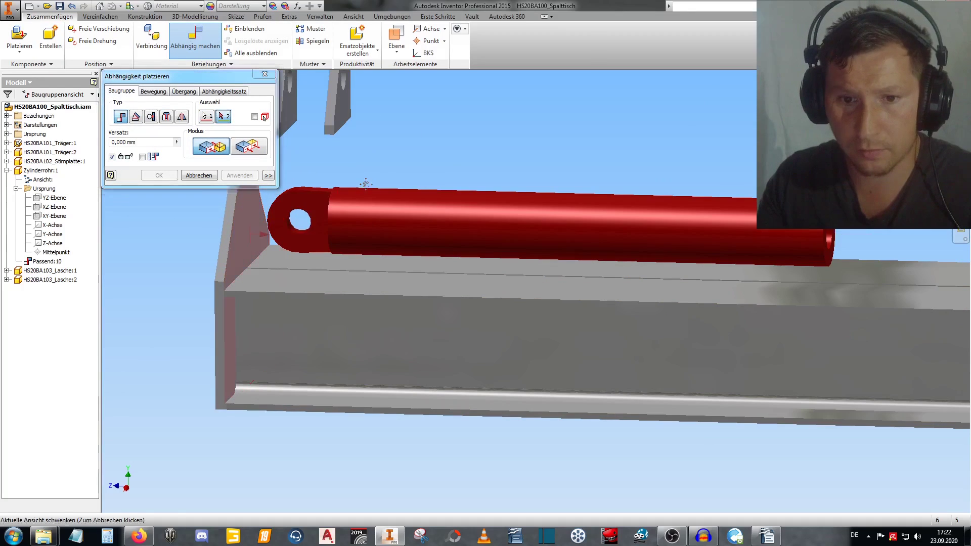
drag(395, 200, 582, 227)
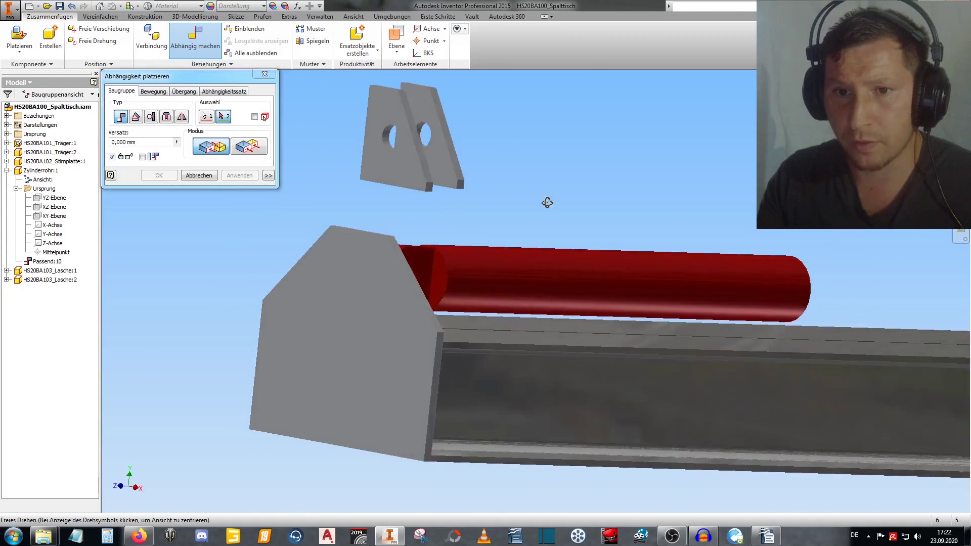
scroll(473, 147, up, 4)
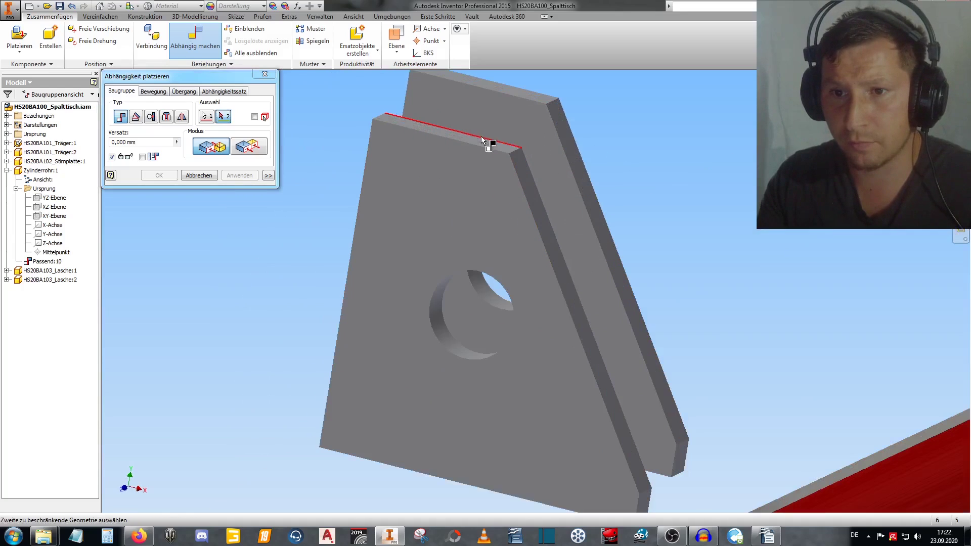
scroll(433, 141, down, 5)
key(F4)
drag(426, 221, 519, 234)
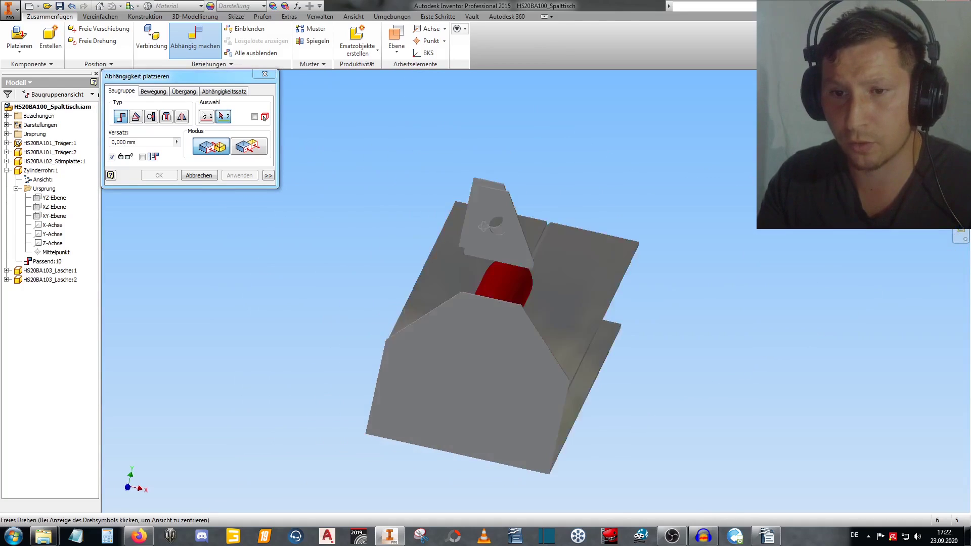
scroll(520, 235, up, 5)
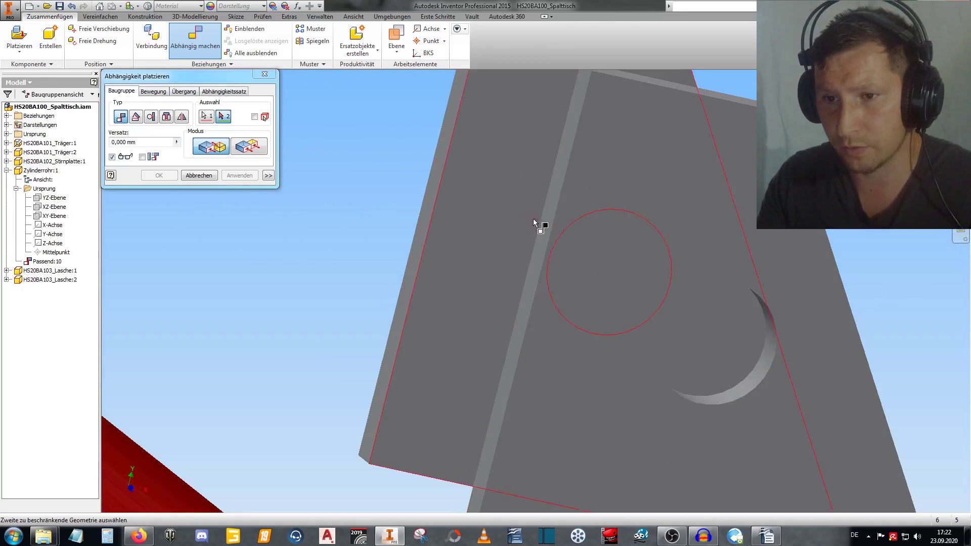
click(555, 201)
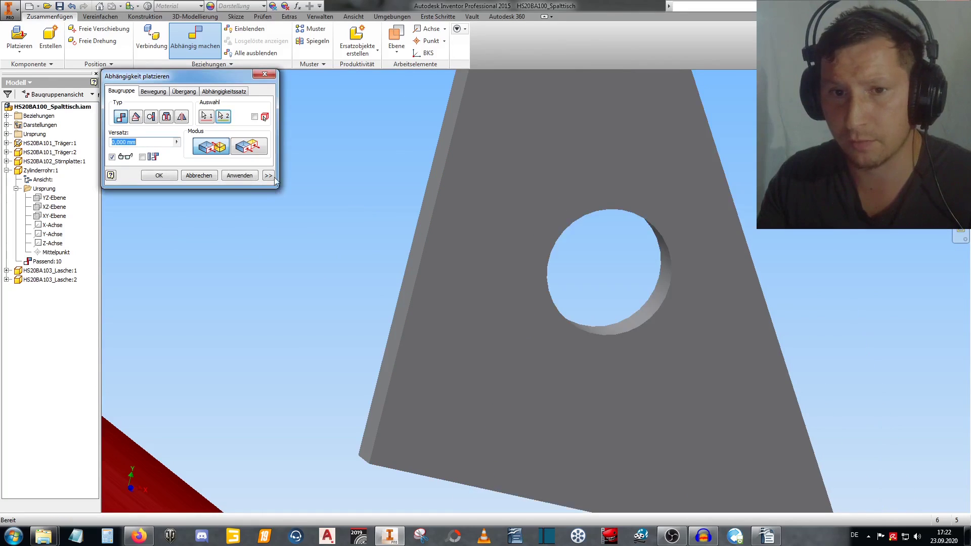
click(255, 176)
Constrain the plate flush with the beam end face.
scroll(417, 186, down, 5)
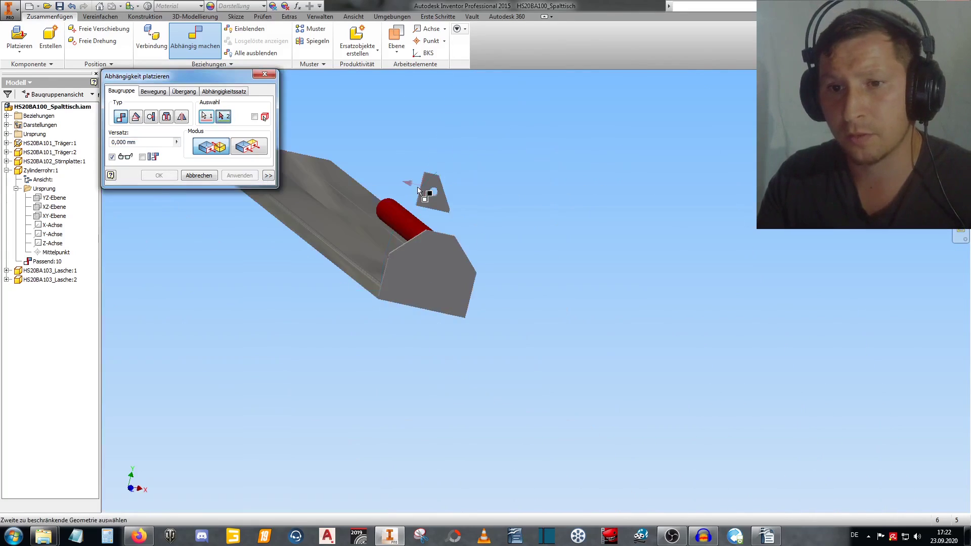
key(F4)
drag(475, 219, 665, 311)
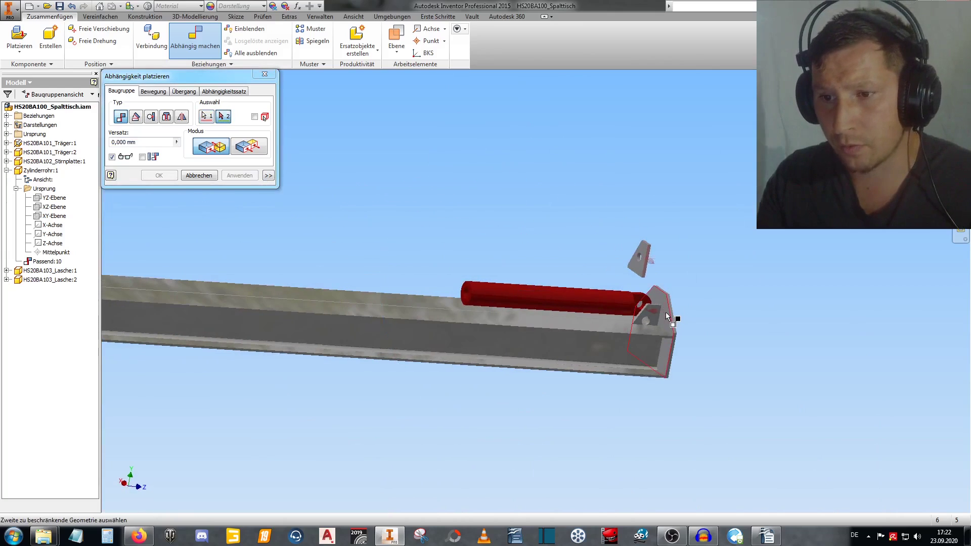
scroll(666, 310, up, 3)
click(667, 311)
middle_drag(503, 286, 279, 197)
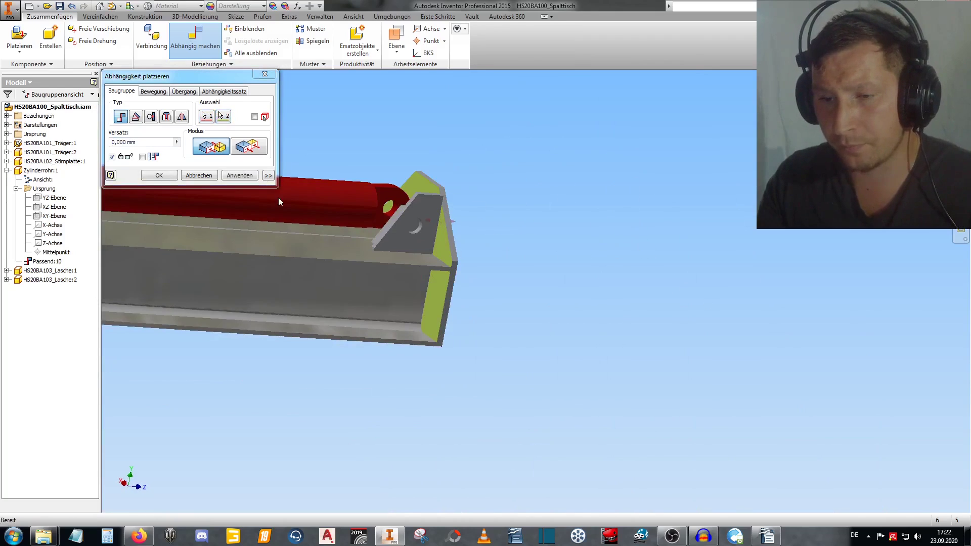
click(242, 176)
click(199, 175)
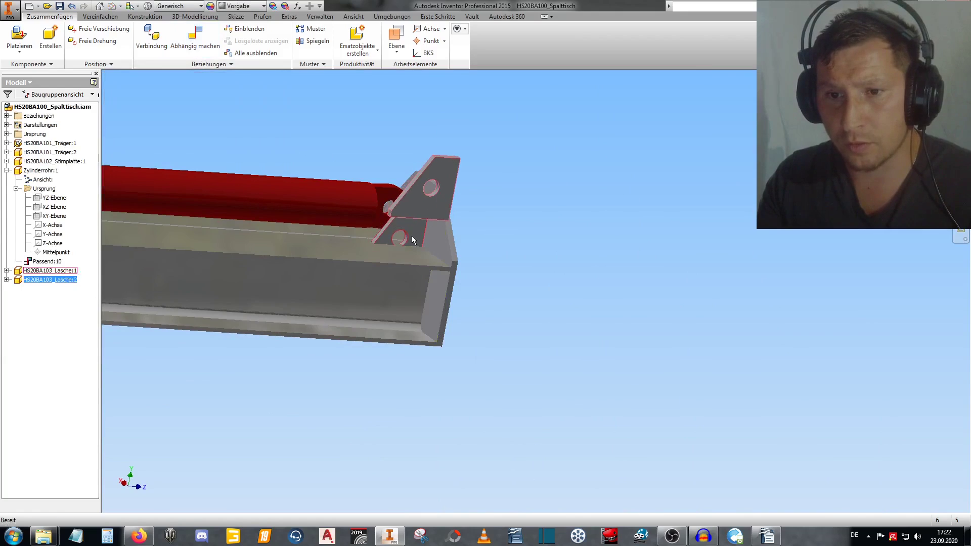
Lift the second Lasche plate above the beam end and constrain its face.
drag(413, 240, 396, 161)
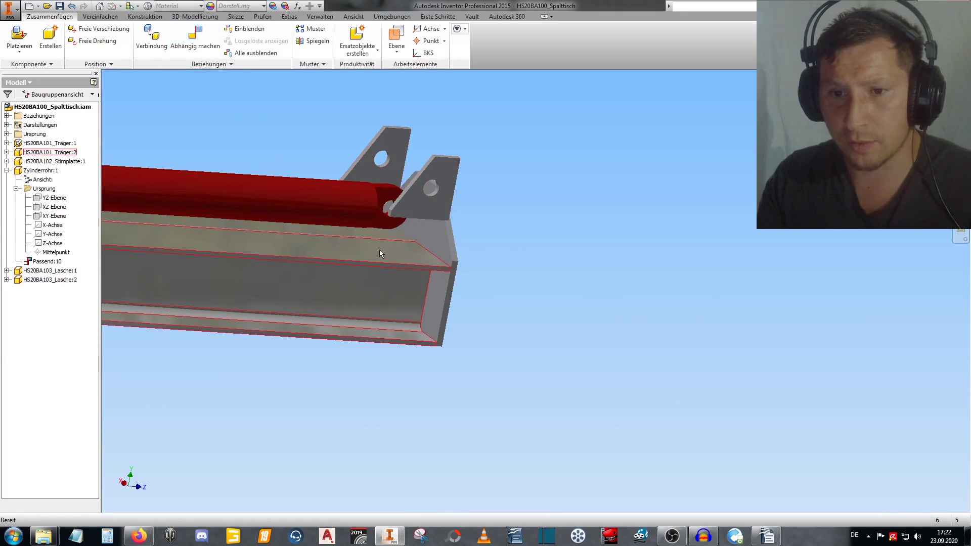
click(195, 38)
key(F4)
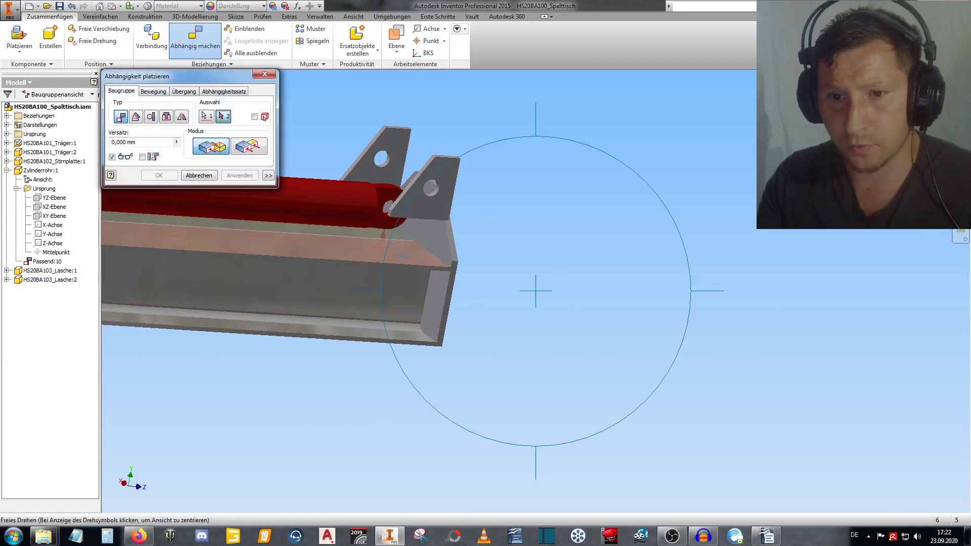
scroll(447, 132, down, 5)
click(451, 152)
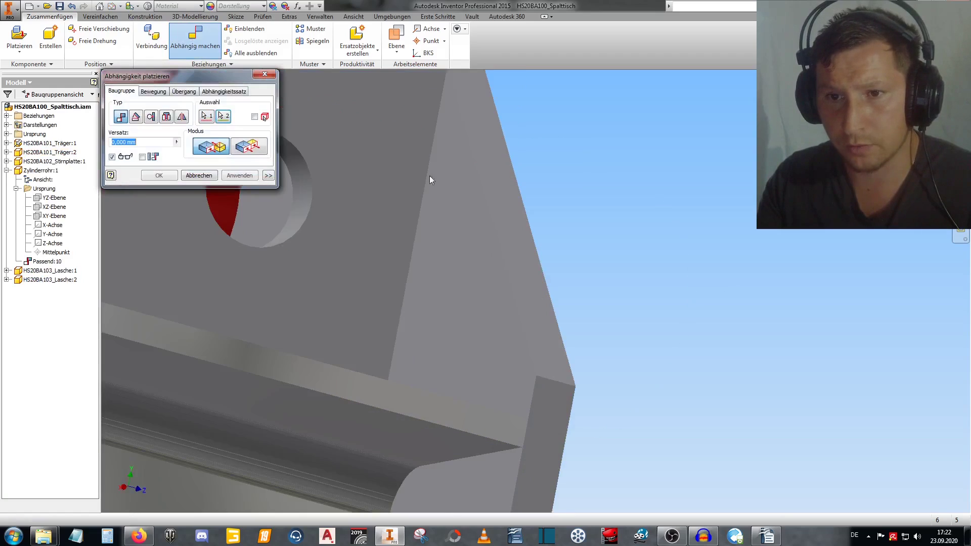
click(240, 175)
Seat the red cylinder in the beam's channel with a mate constraint.
scroll(372, 231, up, 5)
key(F4)
mouse_move(371, 230)
mouse_down()
mouse_move(505, 255)
mouse_move(600, 244)
mouse_up()
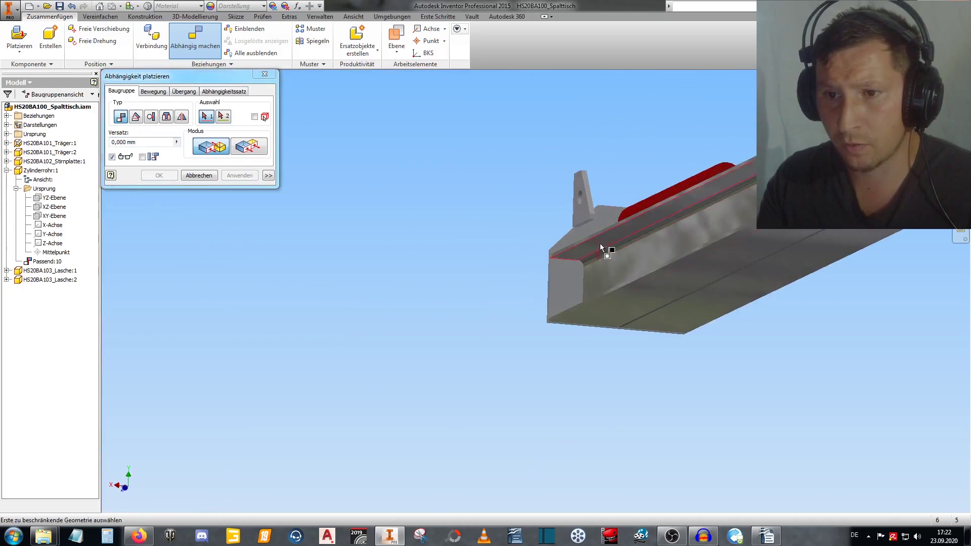
scroll(523, 123, down, 5)
click(523, 124)
scroll(516, 134, up, 5)
mouse_move(518, 210)
middle_down()
mouse_move(570, 288)
mouse_move(373, 238)
middle_up()
click(374, 352)
click(240, 175)
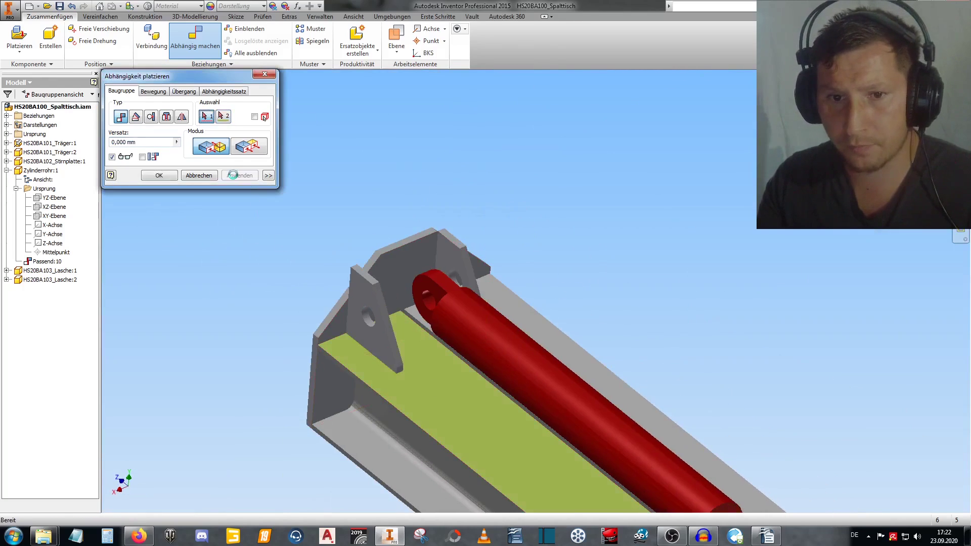
scroll(302, 192, up, 2)
key(Escape)
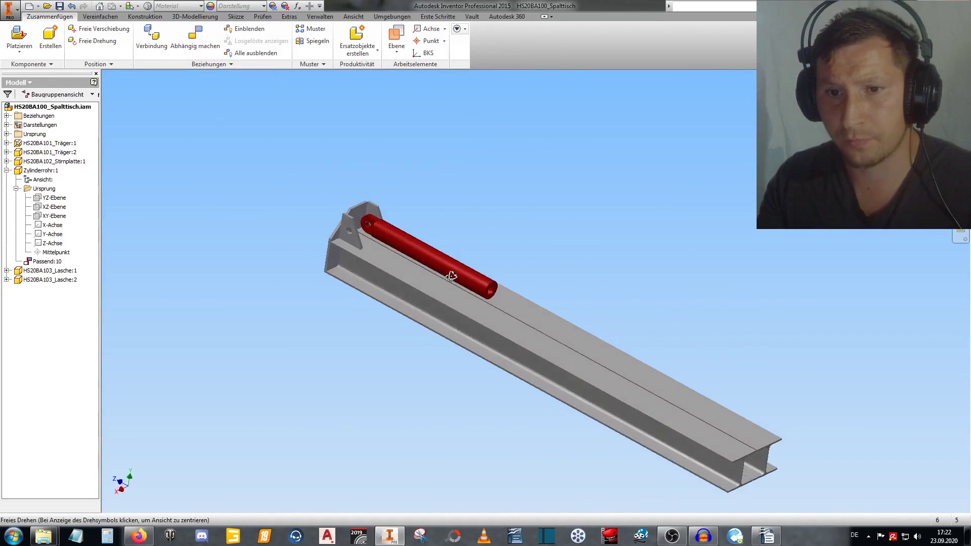
shift+middle_drag(302, 192, 436, 283)
scroll(363, 234, down, 3)
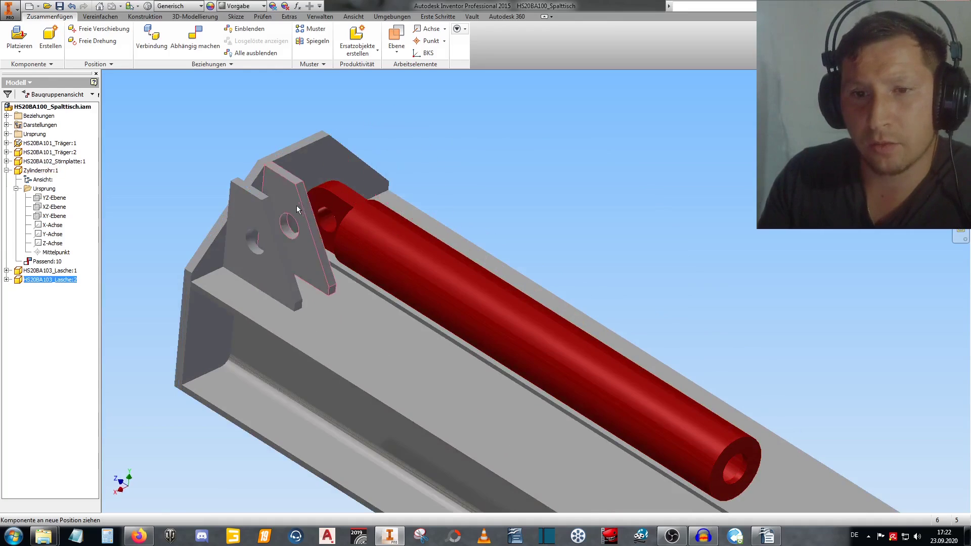
Drag Lasche:1 and Lasche:2 so they flank the red cylinder's eye end.
drag(353, 178, 332, 197)
drag(262, 231, 292, 219)
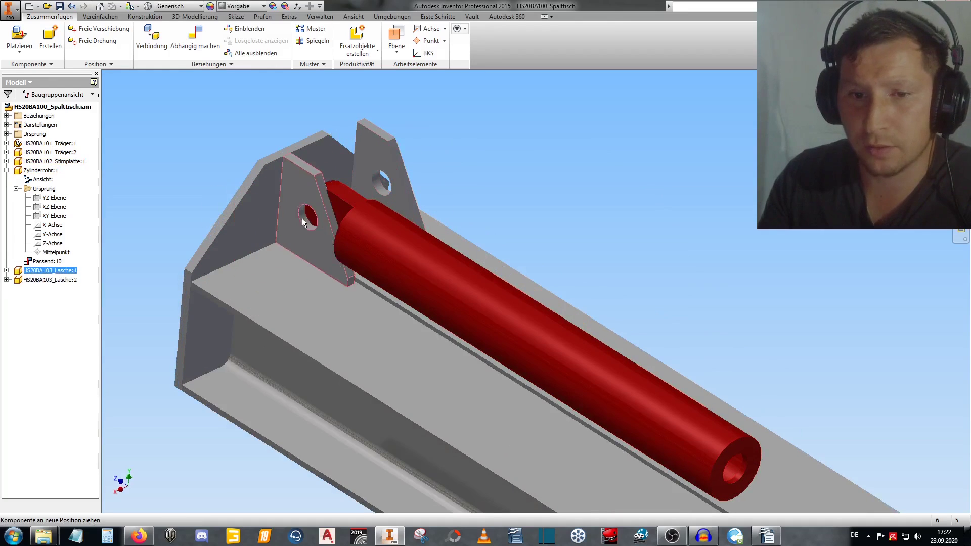
drag(372, 160, 341, 173)
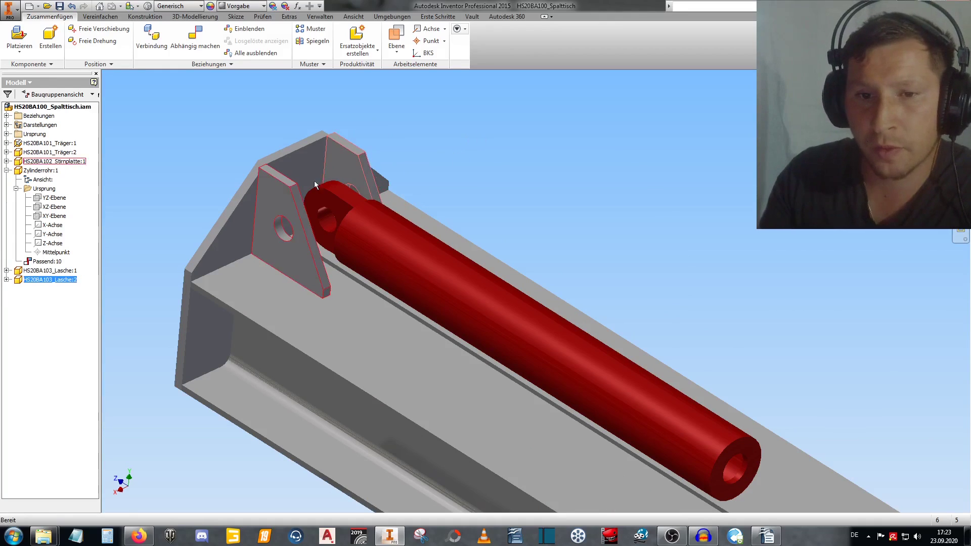
drag(281, 190, 331, 184)
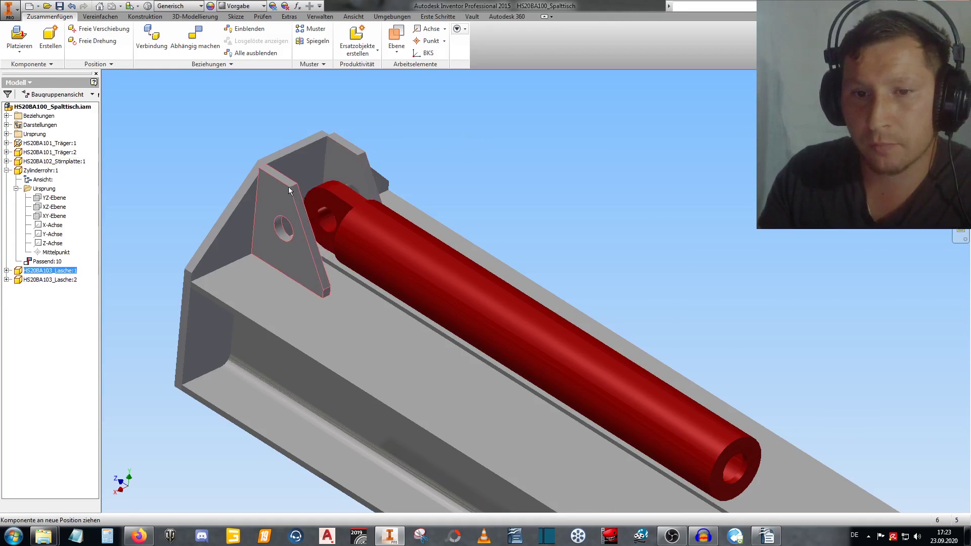
click(433, 163)
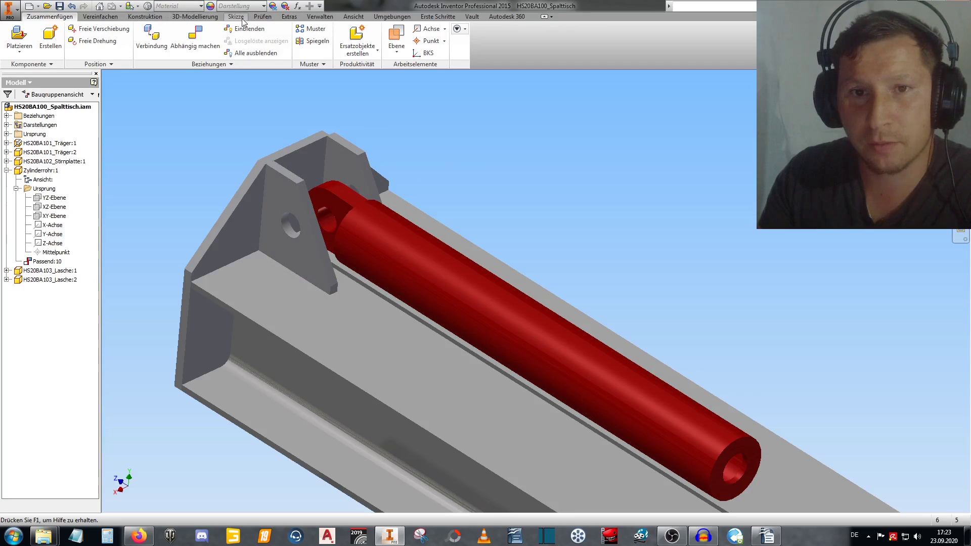
click(262, 17)
click(85, 36)
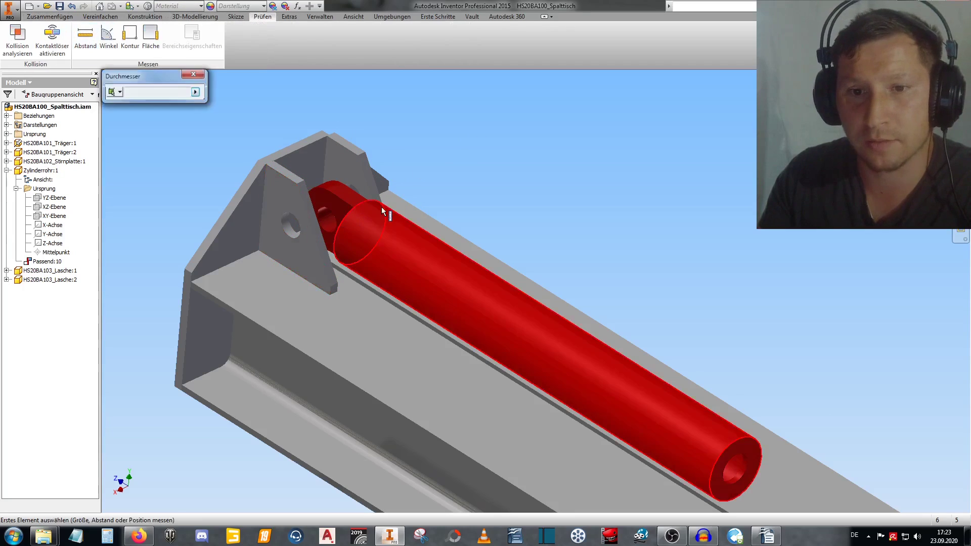
scroll(374, 202, down, 2)
click(320, 178)
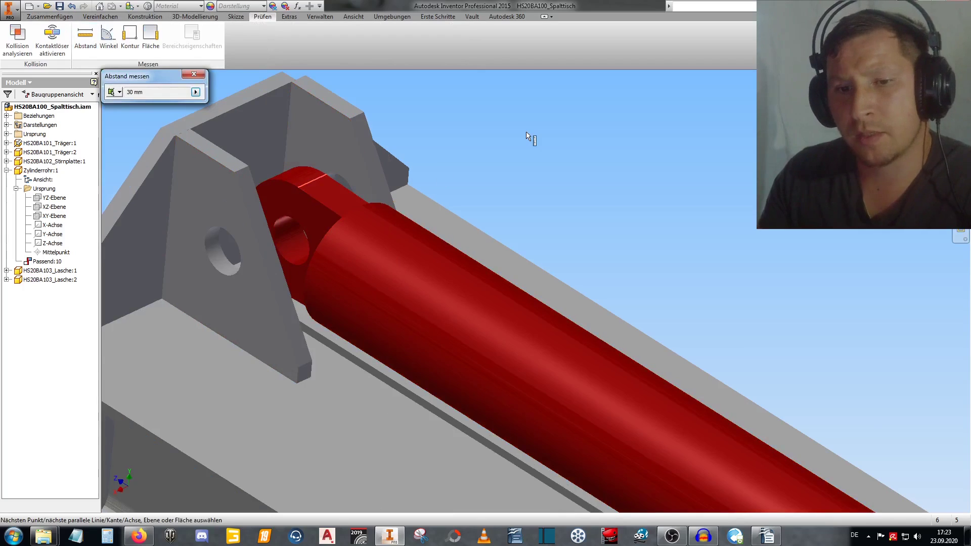
key(Escape)
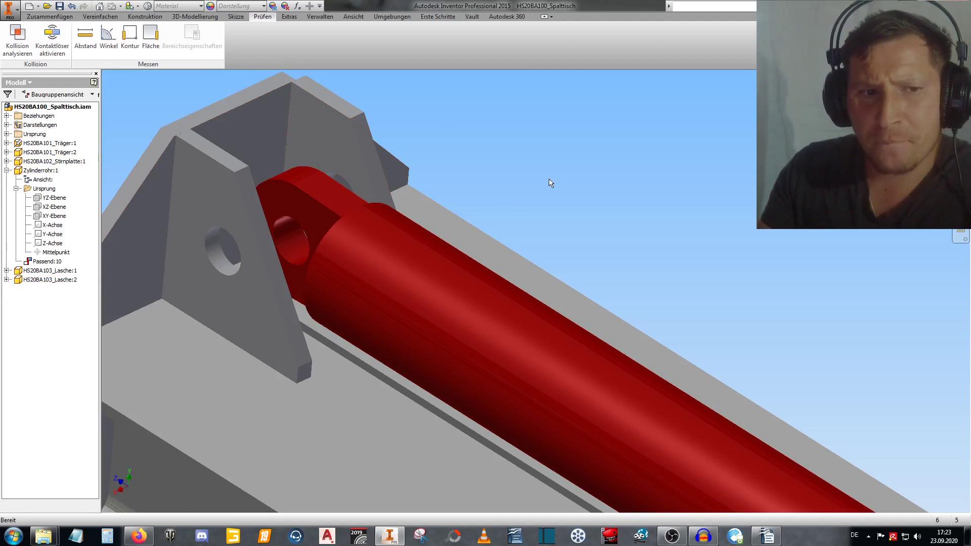
Show the work planes in the viewport through Object Visibility.
click(48, 17)
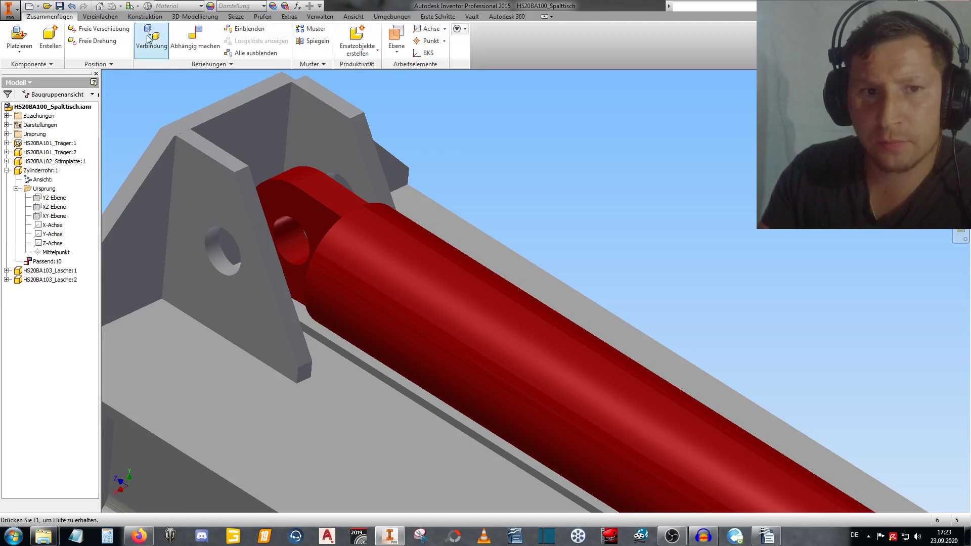
click(353, 17)
click(22, 41)
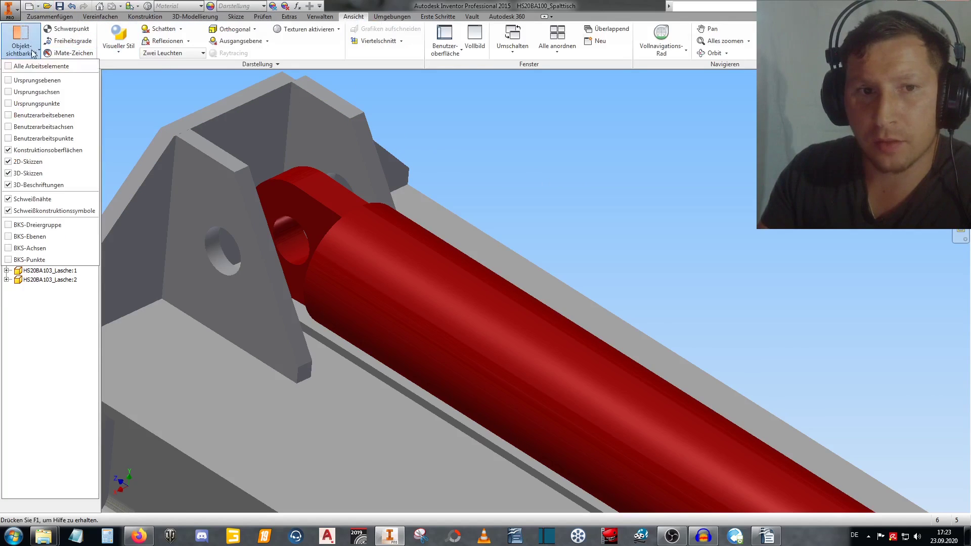
click(35, 72)
scroll(493, 150, down, 2)
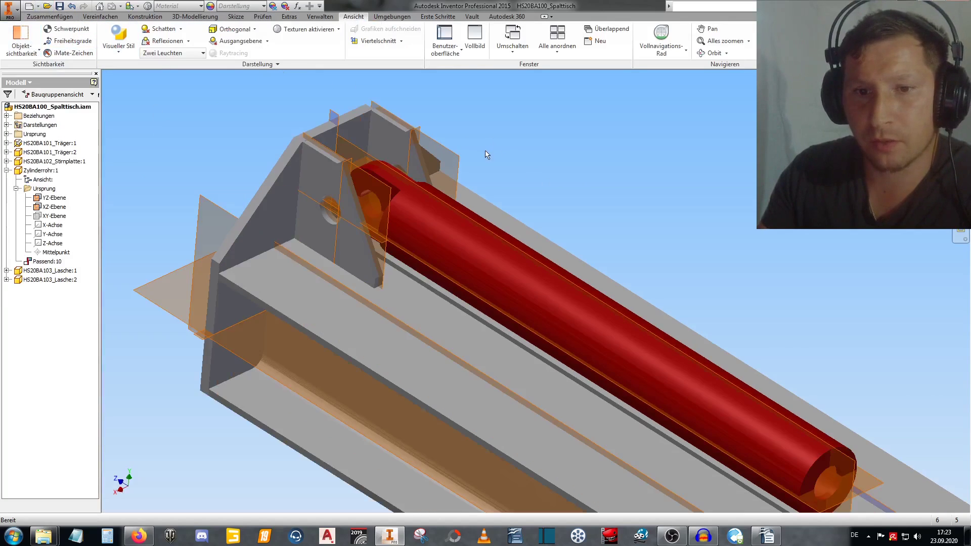
click(64, 19)
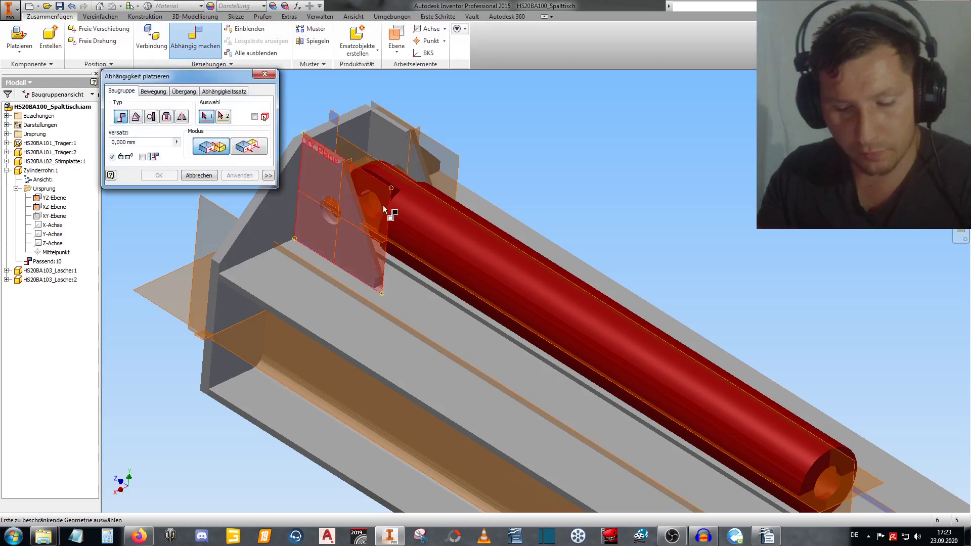
Mate the cylinder's mid plane to the Lasche plate face with a 20 mm offset.
mouse_move(390, 210)
shift+middle_down()
mouse_move(432, 177)
mouse_move(364, 173)
shift+middle_up()
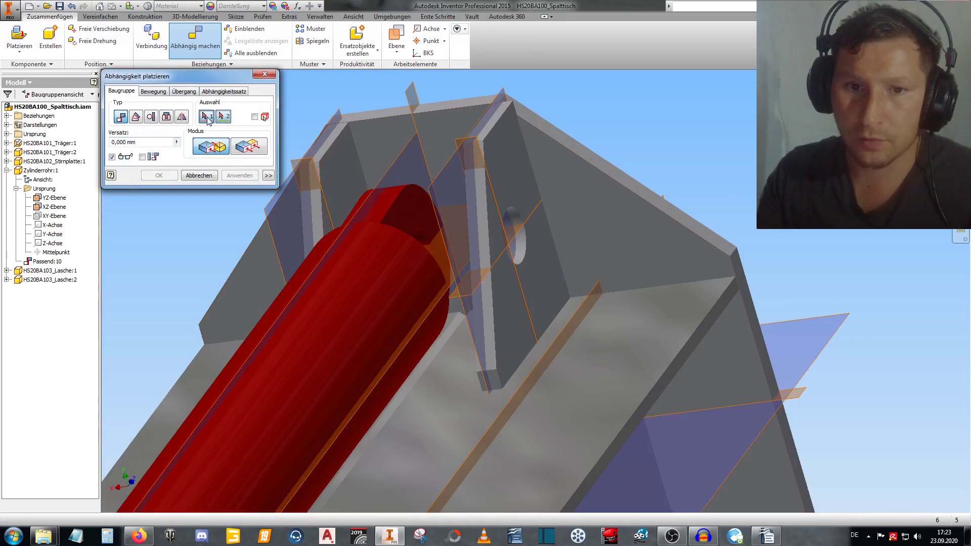
click(341, 172)
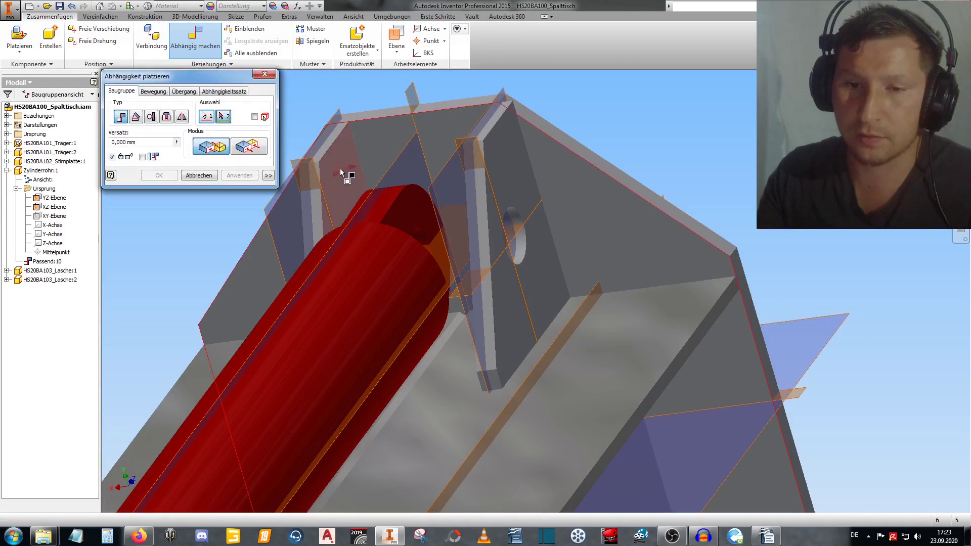
click(386, 171)
text(2)
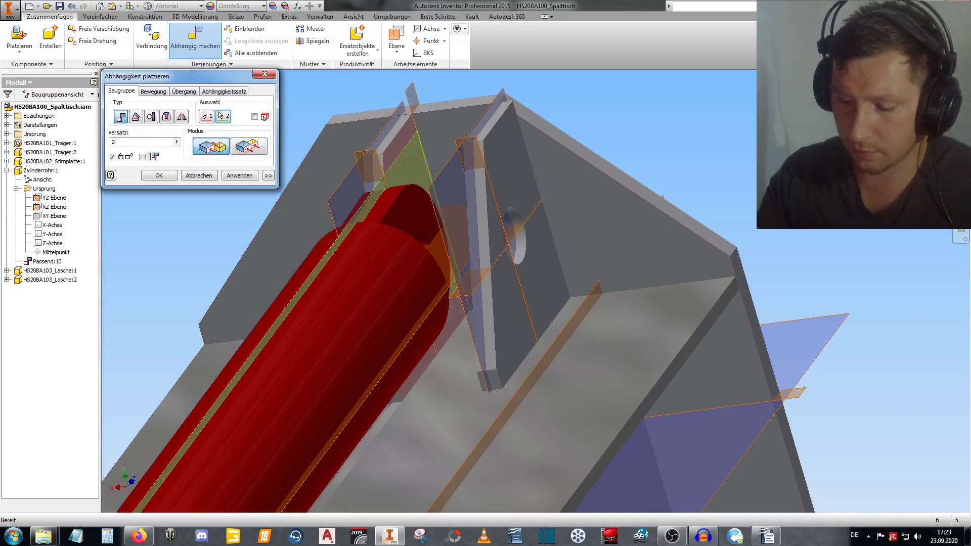
text(0)
click(239, 175)
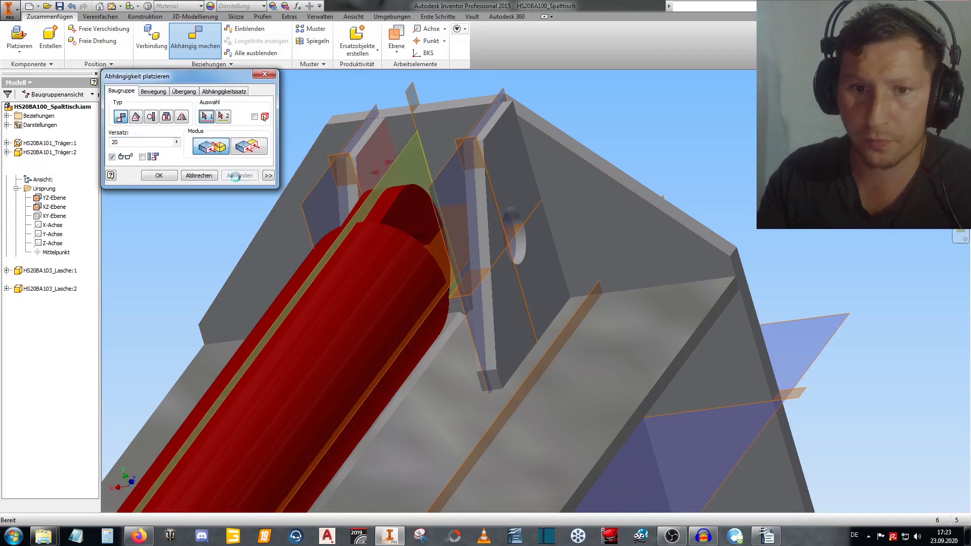
Constrain the cylinder flush to the other Lasche face at -20 mm, then pull out its rod-end eye.
click(393, 163)
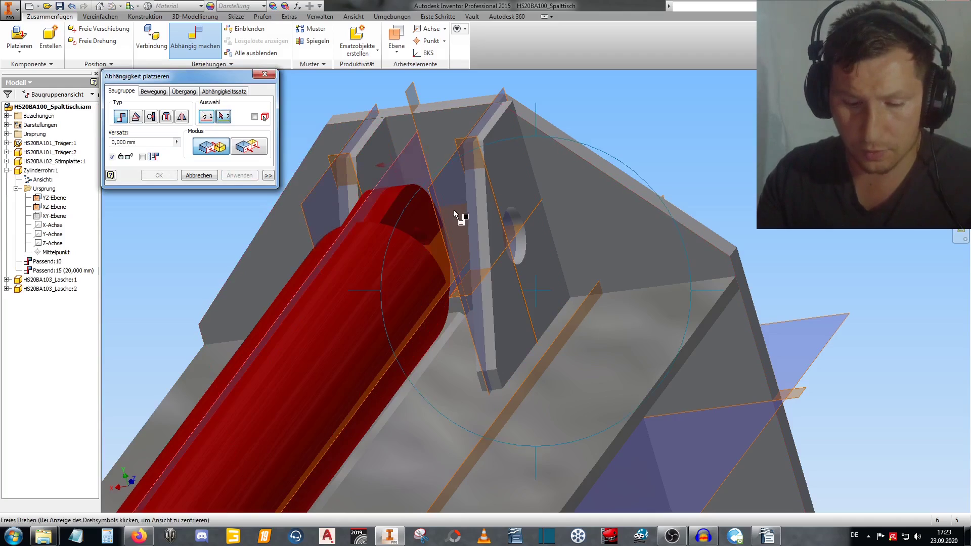
mouse_move(459, 217)
shift+middle_down()
mouse_move(466, 191)
mouse_move(521, 199)
mouse_move(587, 154)
shift+middle_up()
click(592, 149)
text(20)
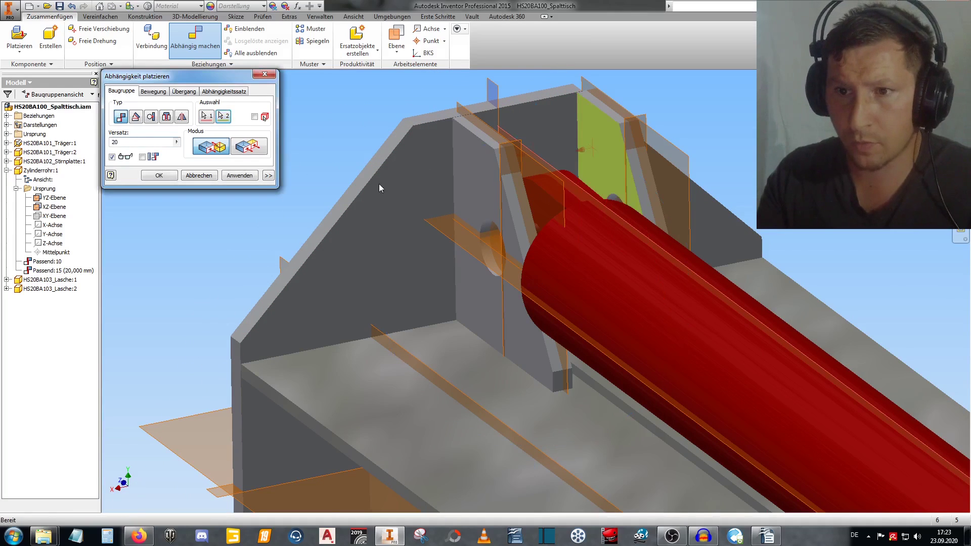
click(251, 148)
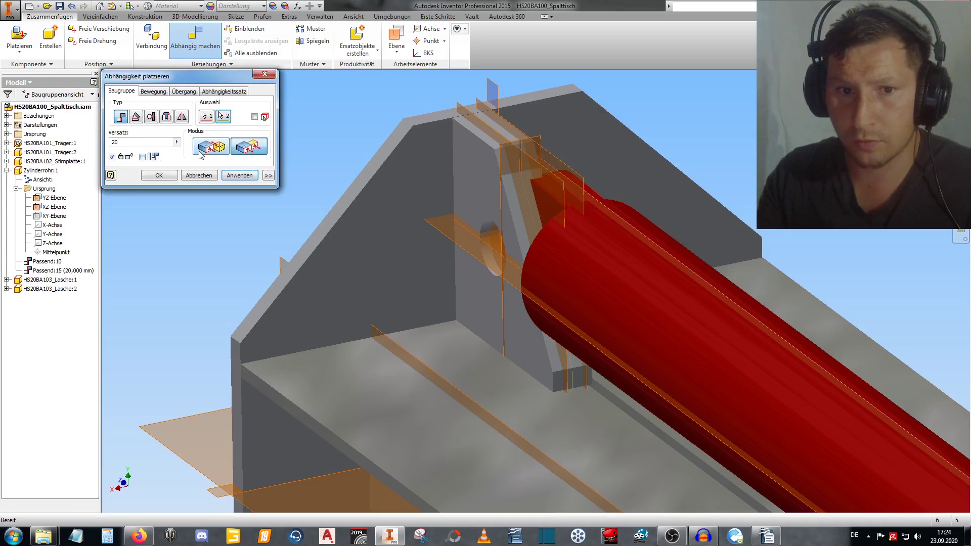
click(209, 152)
click(253, 145)
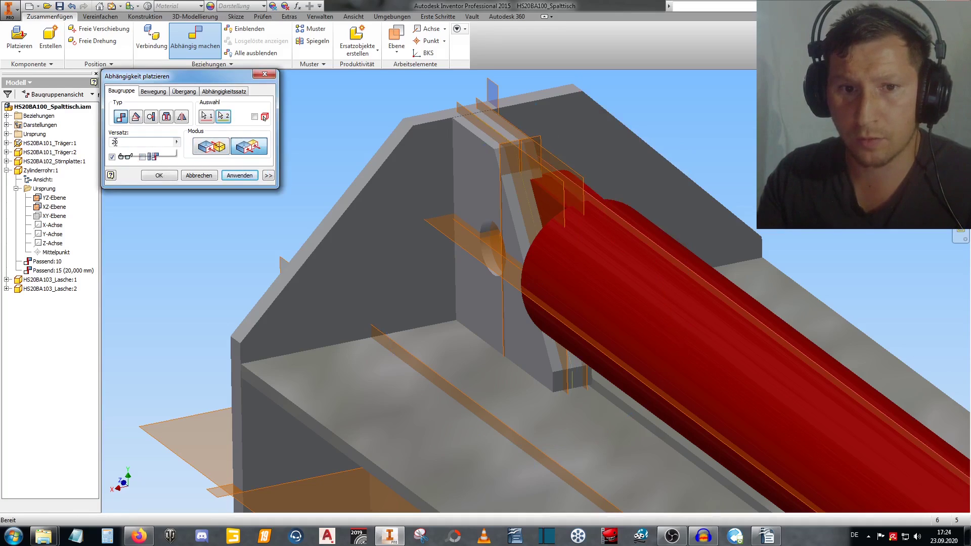
text(-)
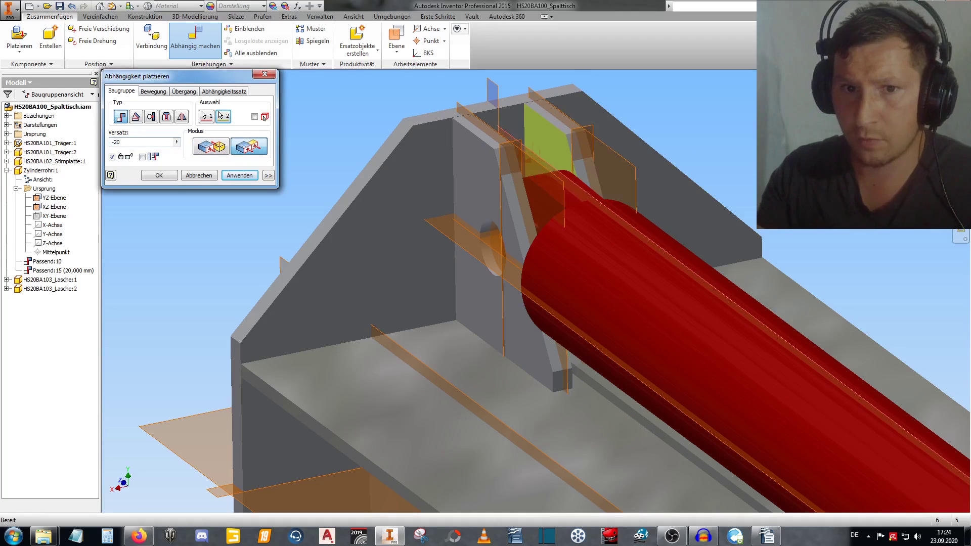
click(239, 175)
click(199, 175)
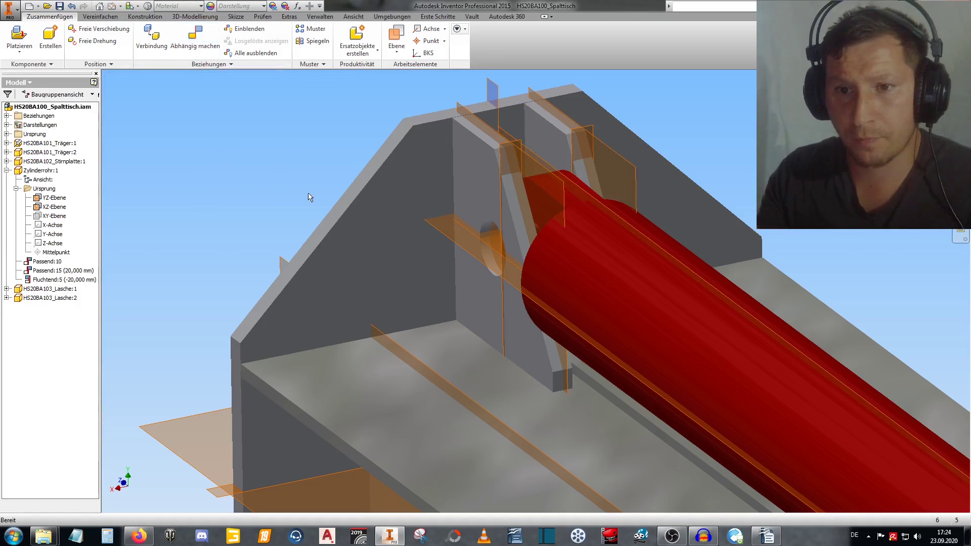
mouse_move(310, 199)
shift+middle_down()
mouse_move(579, 265)
mouse_move(558, 372)
mouse_move(531, 291)
shift+middle_up()
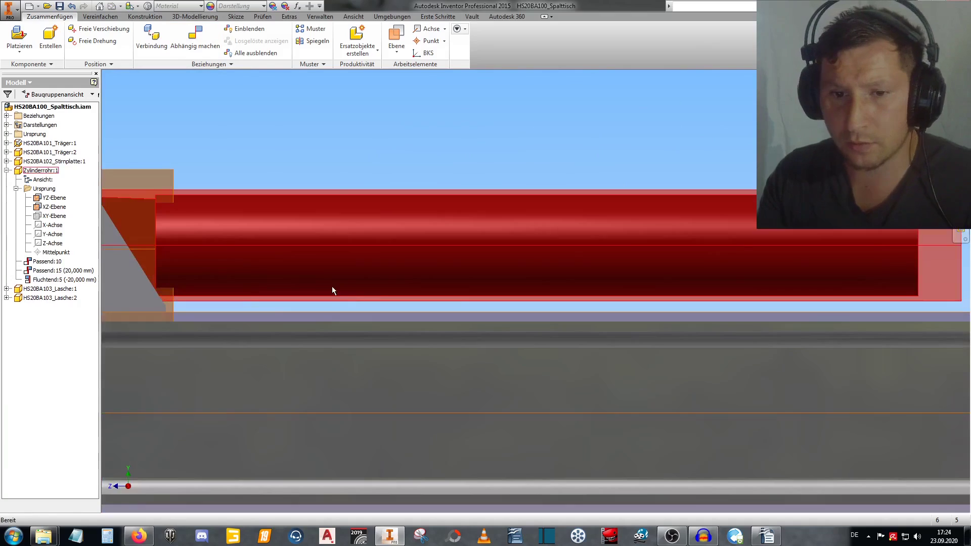
drag(488, 245, 572, 188)
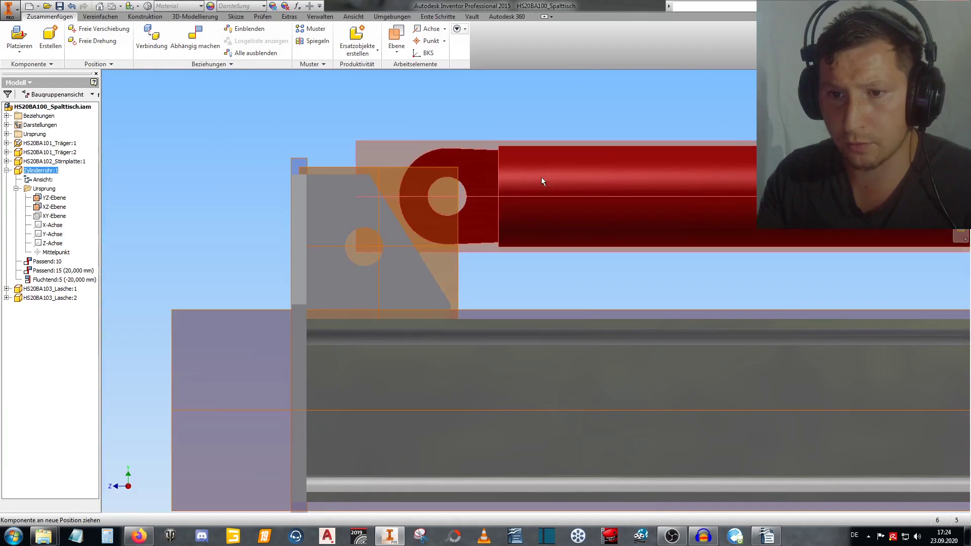
Align the cylinder's eye hole axis with the plate hole axis (Passend:16).
key(c)
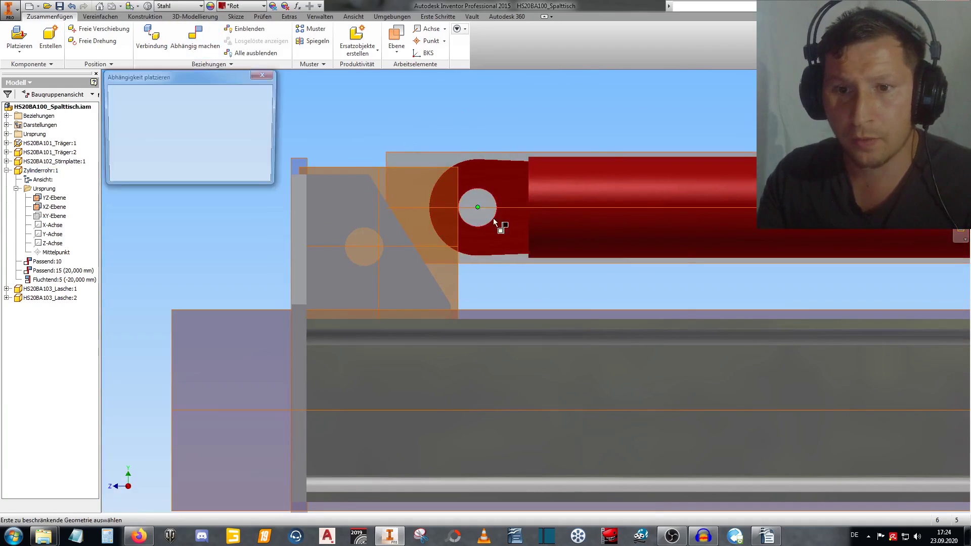
mouse_move(493, 218)
shift+middle_down()
mouse_move(418, 208)
mouse_move(463, 203)
shift+middle_up()
scroll(463, 200, down, 5)
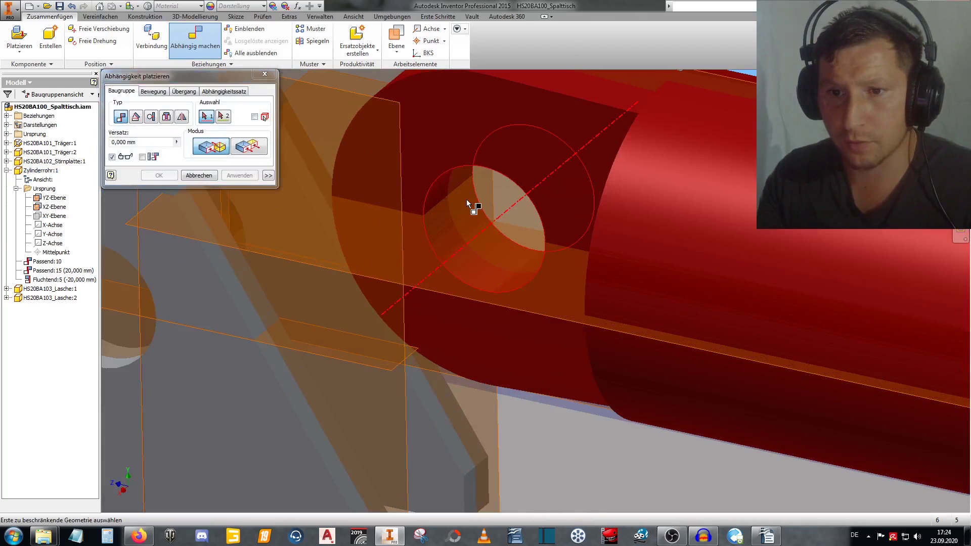
click(462, 231)
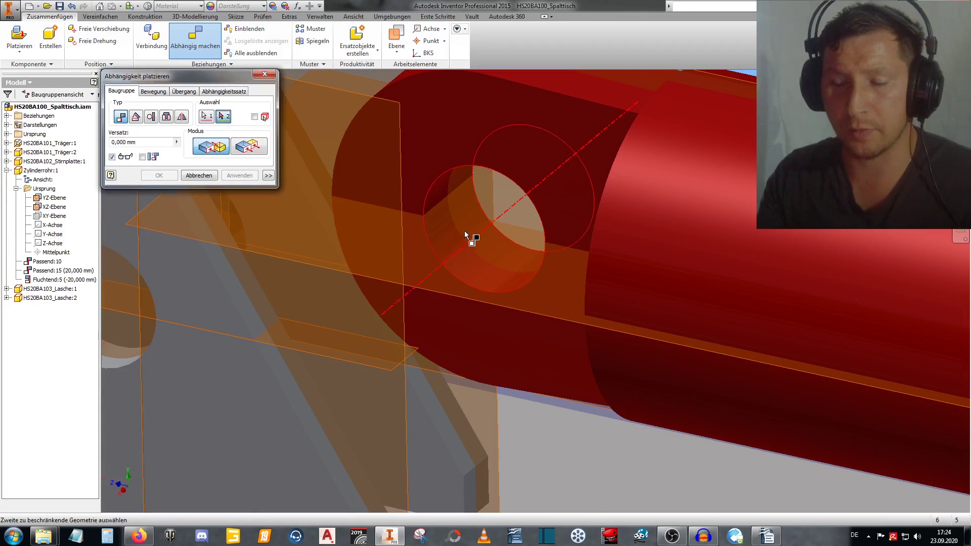
scroll(445, 267, up, 5)
scroll(337, 278, down, 3)
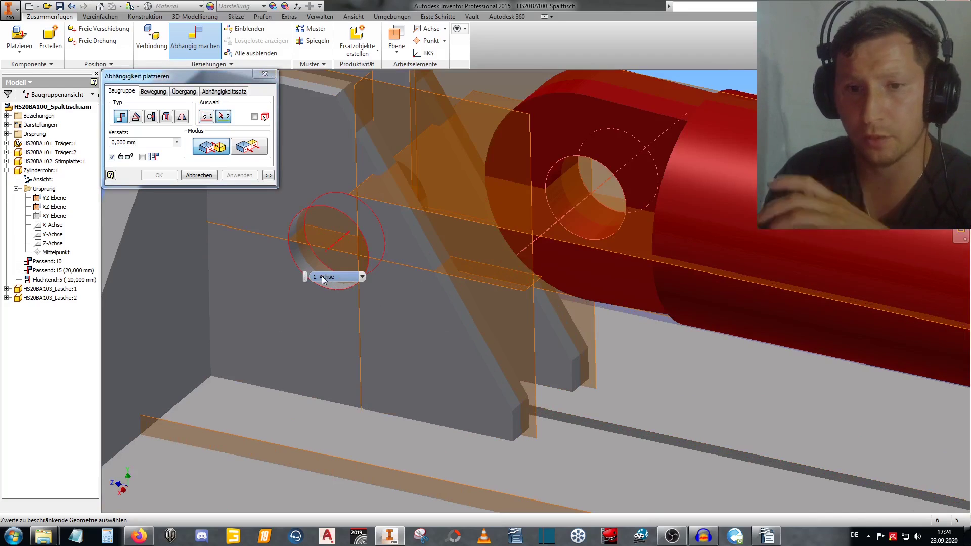
click(321, 276)
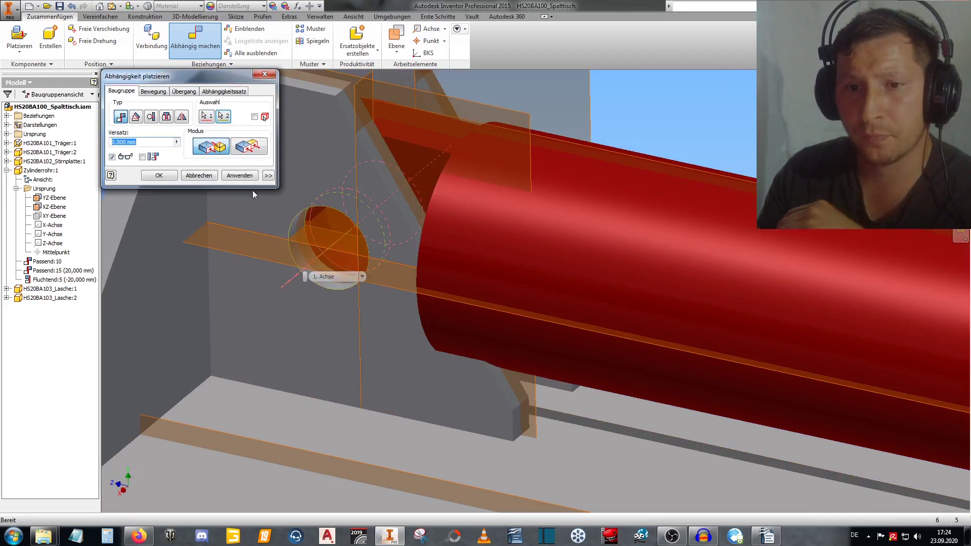
click(239, 175)
Drag the red cylinder to swing it down along the beam.
click(199, 175)
drag(511, 242, 485, 158)
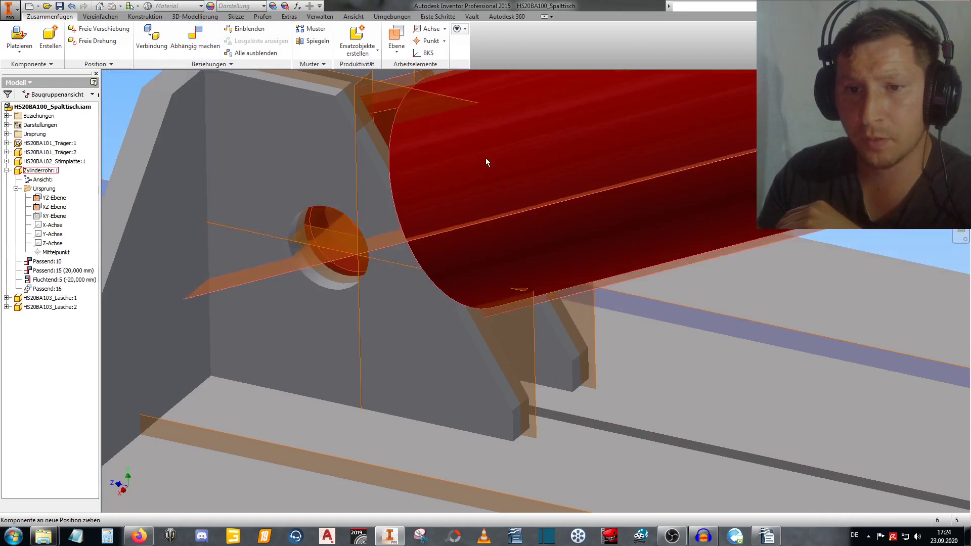
scroll(533, 227, down, 5)
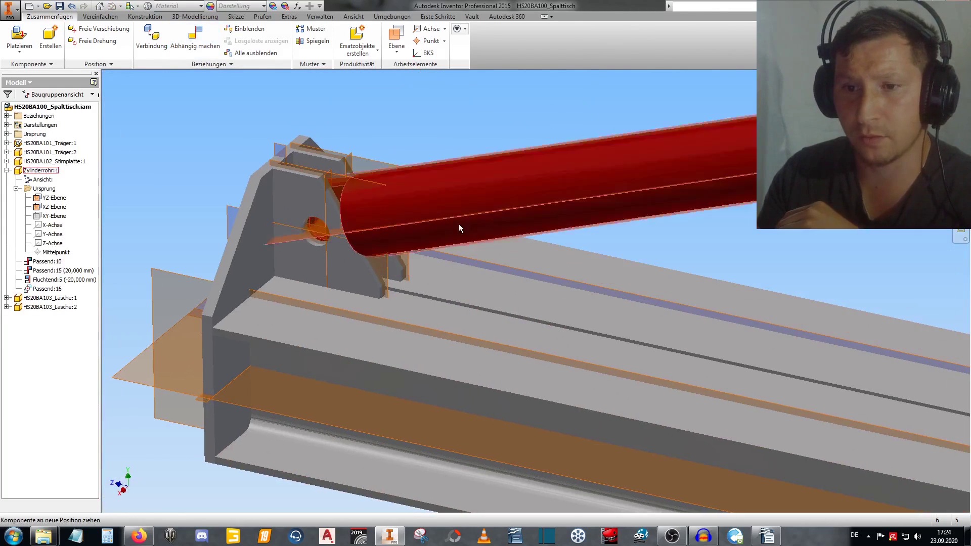
mouse_move(517, 203)
mouse_down()
mouse_move(486, 368)
mouse_move(553, 246)
mouse_move(412, 136)
mouse_move(593, 422)
mouse_move(623, 162)
mouse_move(570, 119)
mouse_move(700, 286)
mouse_move(238, 506)
mouse_move(750, 246)
mouse_move(590, 140)
mouse_move(641, 172)
mouse_move(584, 156)
mouse_move(690, 271)
mouse_up()
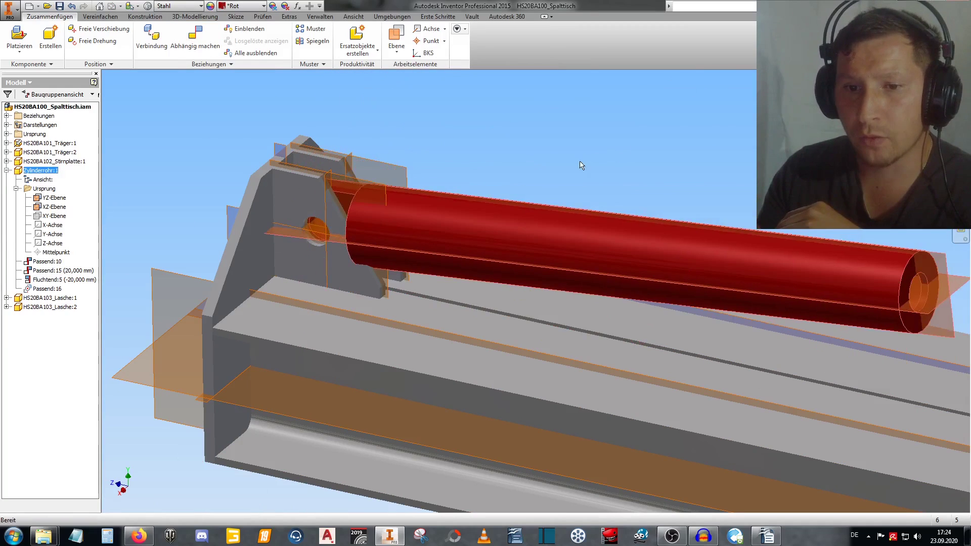
Hide all the orange work planes, keeping the current shaded visual style.
click(6, 170)
click(355, 17)
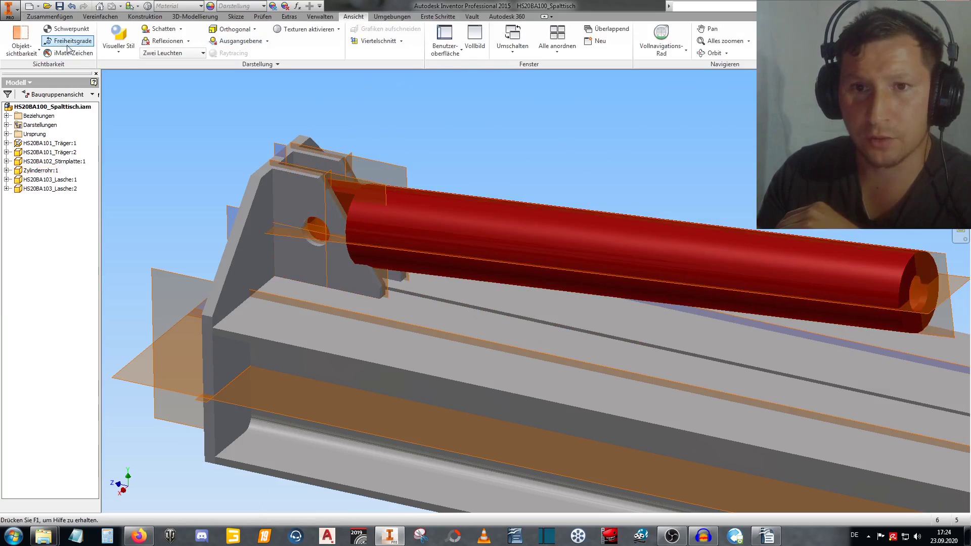
click(22, 40)
click(39, 76)
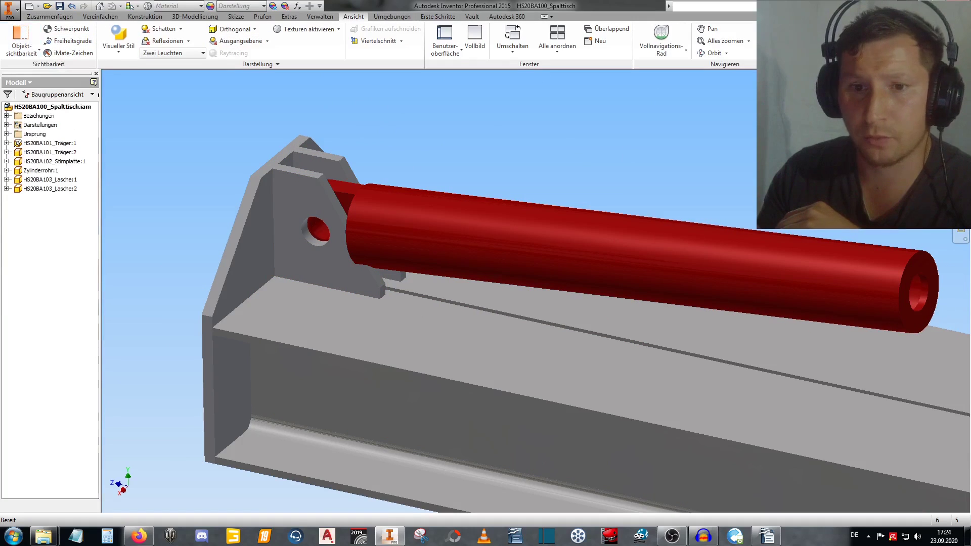
click(119, 37)
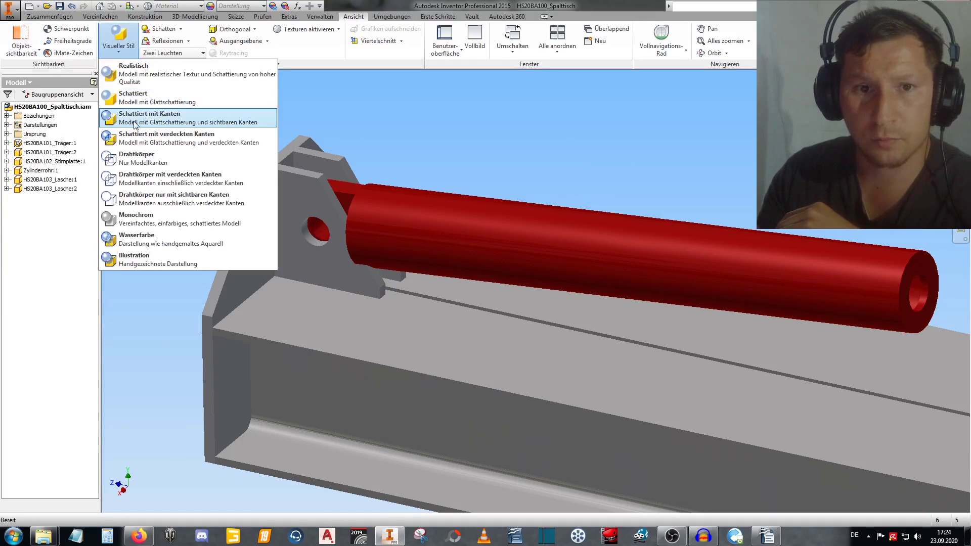
click(151, 120)
Save the assembly with all changed files, then test the cylinder's swing about its pin.
key(ctrl+s)
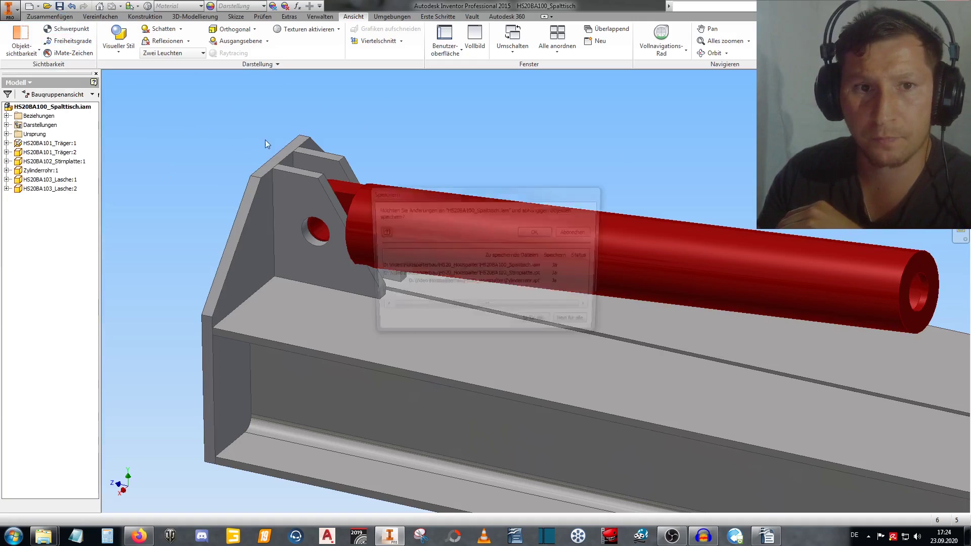
click(538, 232)
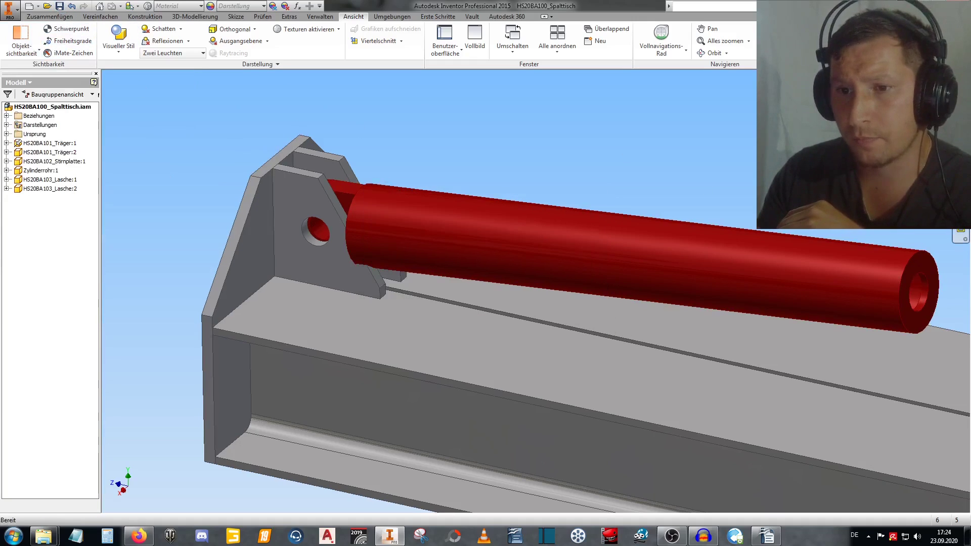
drag(450, 247, 431, 234)
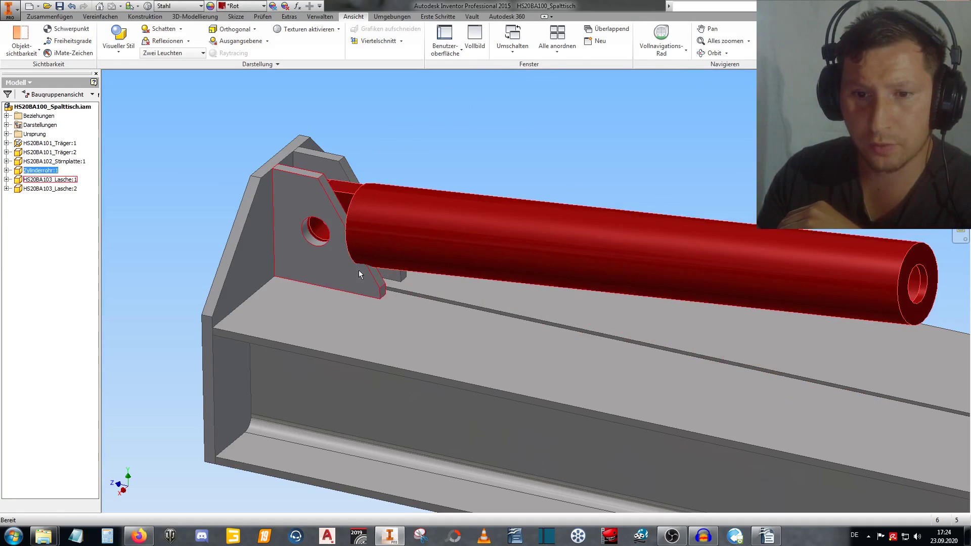
click(413, 143)
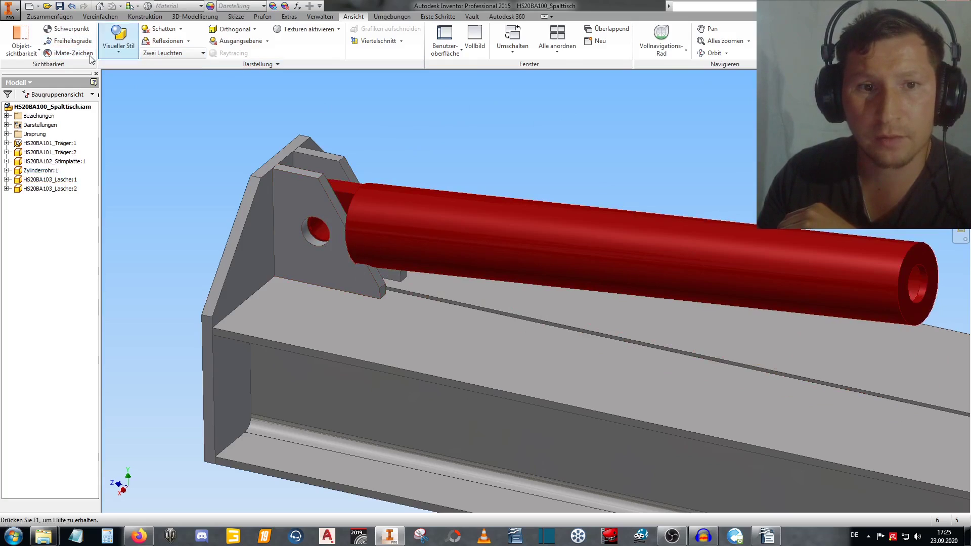
Run an interference check of Zylinderrohr:1 against Lasche:1 and Lasche:2.
click(269, 19)
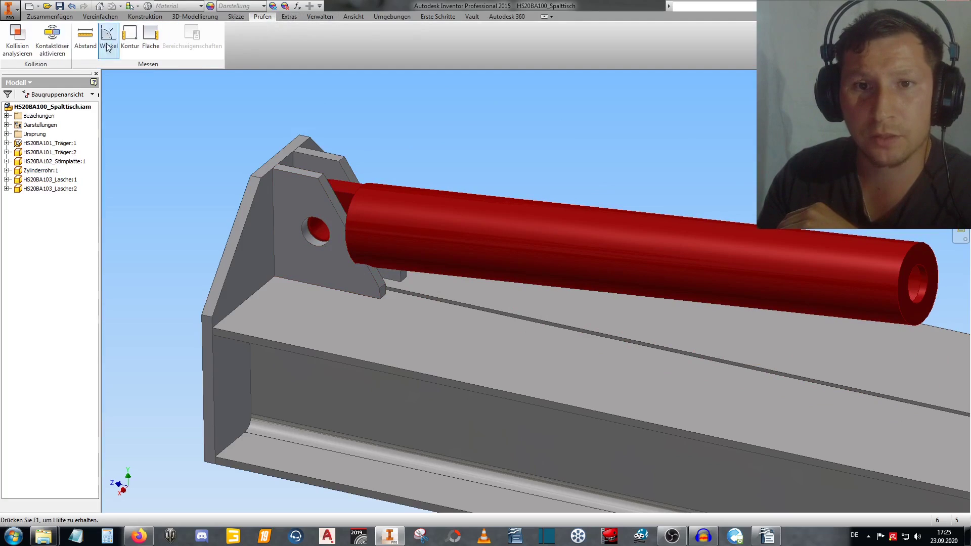
click(17, 41)
click(420, 209)
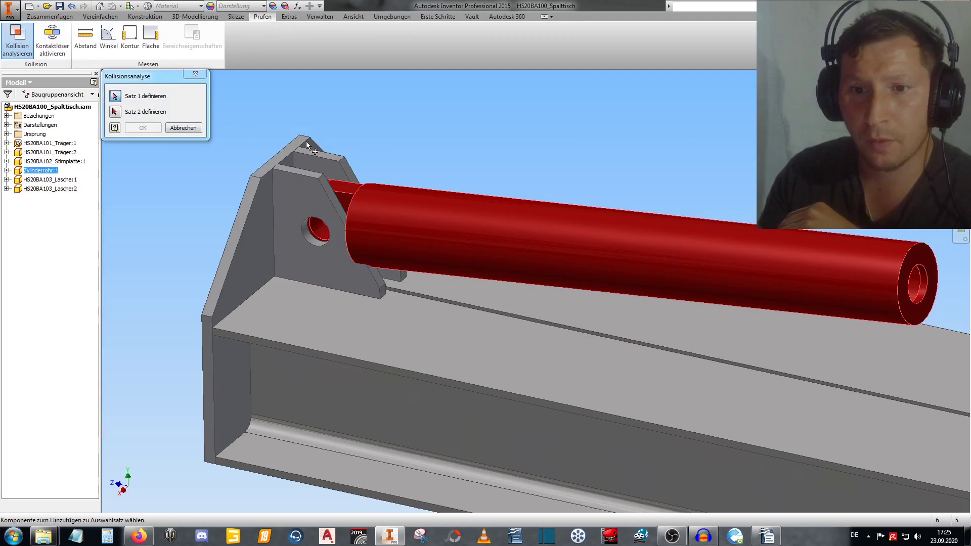
click(117, 115)
click(302, 190)
click(298, 184)
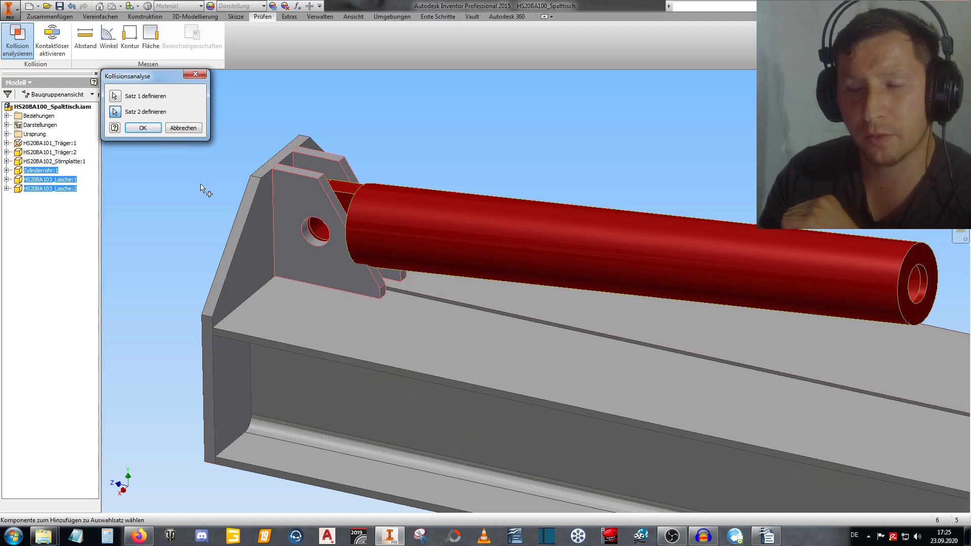
click(145, 130)
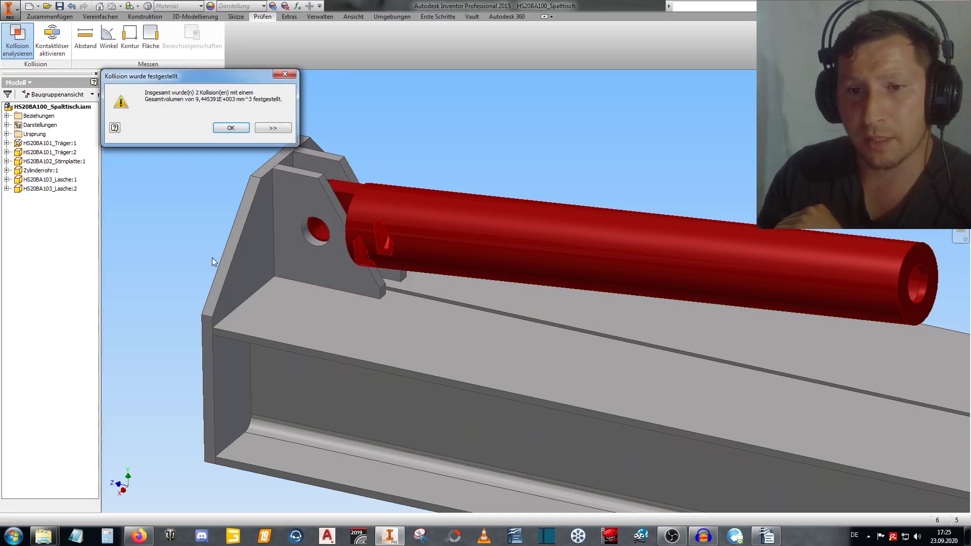
Review the result of 2 collisions totalling 9,445391E+003 mm³, then dismiss it.
scroll(370, 263, down, 3)
scroll(369, 266, down, 1)
scroll(368, 268, down, 1)
scroll(364, 276, down, 1)
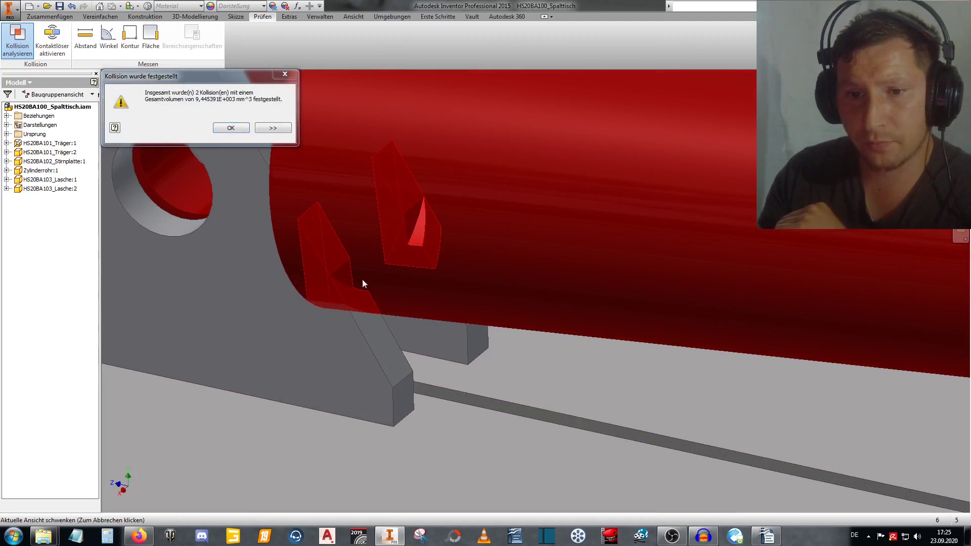
scroll(349, 263, down, 1)
scroll(313, 273, up, 1)
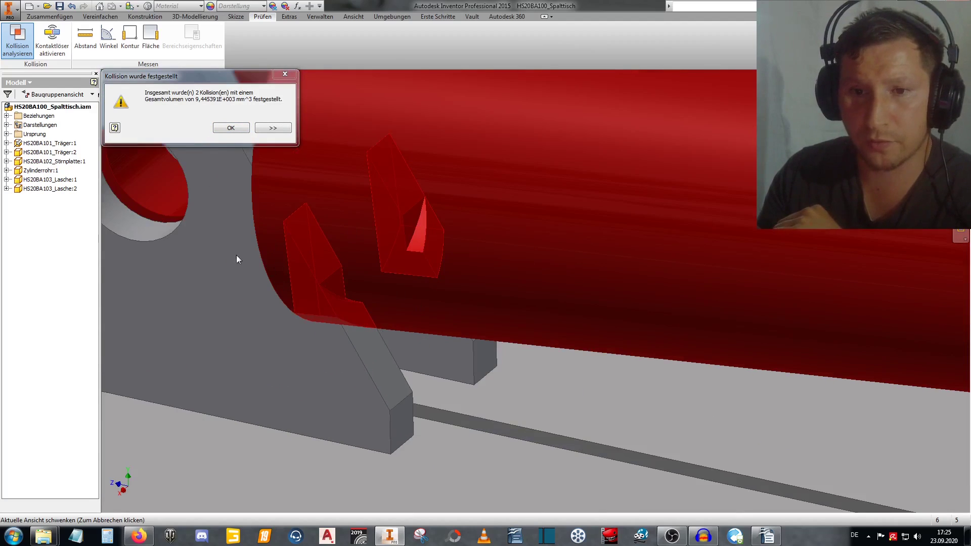
scroll(430, 222, up, 1)
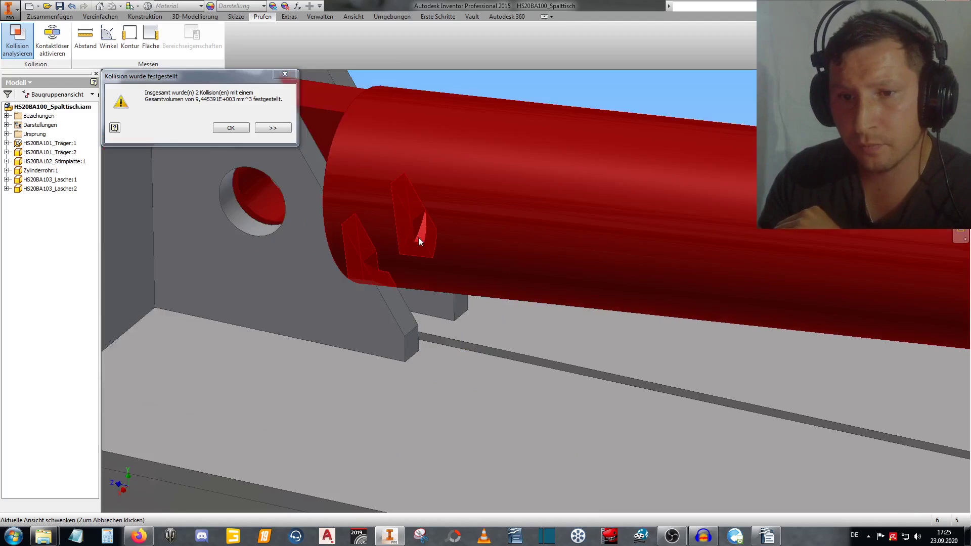
scroll(409, 238, up, 1)
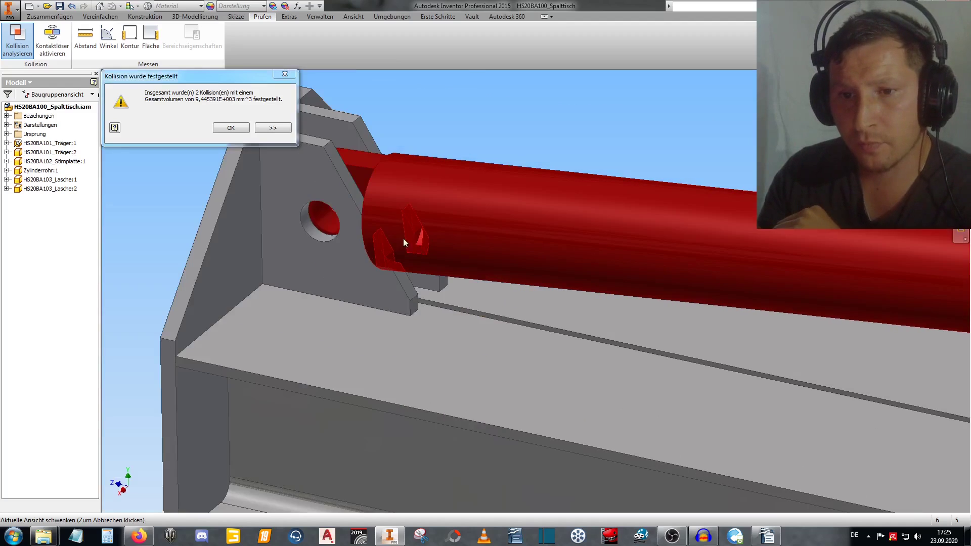
click(230, 128)
middle_drag(407, 111, 401, 148)
Swing the red cylinder level above the beam and zoom onto the left bracket plate.
scroll(401, 148, up, 2)
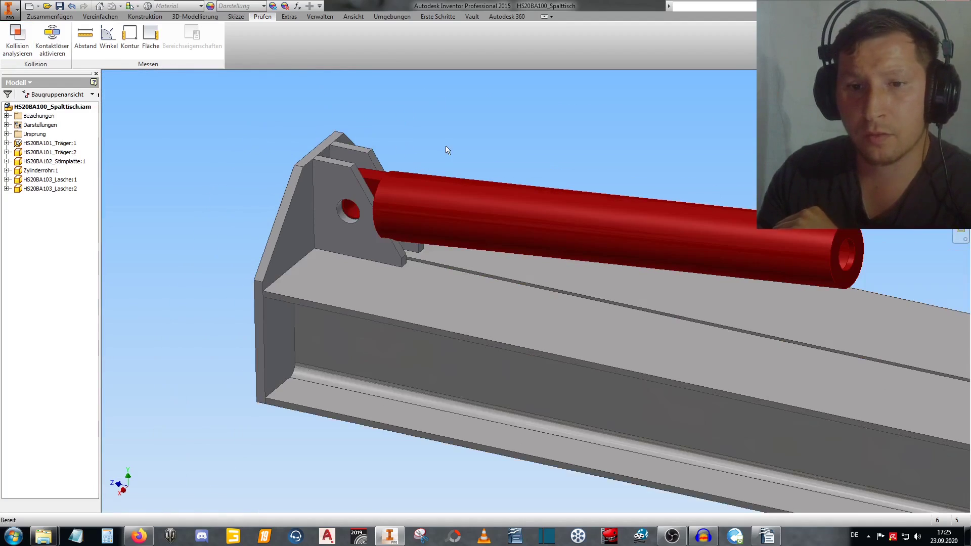
click(931, 106)
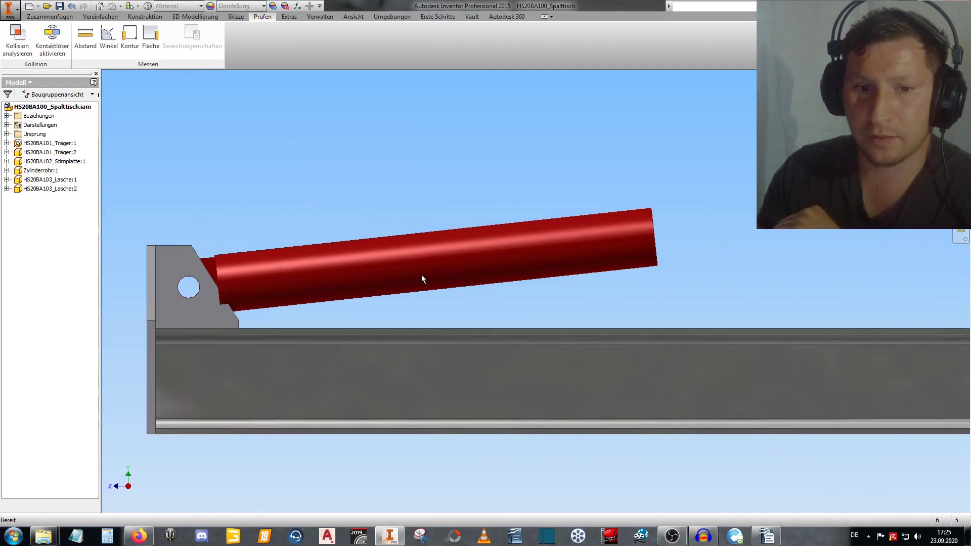
mouse_move(370, 230)
mouse_down()
mouse_move(359, 208)
mouse_move(332, 196)
mouse_move(162, 157)
mouse_move(130, 161)
mouse_move(390, 357)
mouse_move(324, 406)
mouse_move(71, 306)
mouse_move(243, 101)
mouse_move(396, 292)
mouse_move(397, 279)
mouse_up()
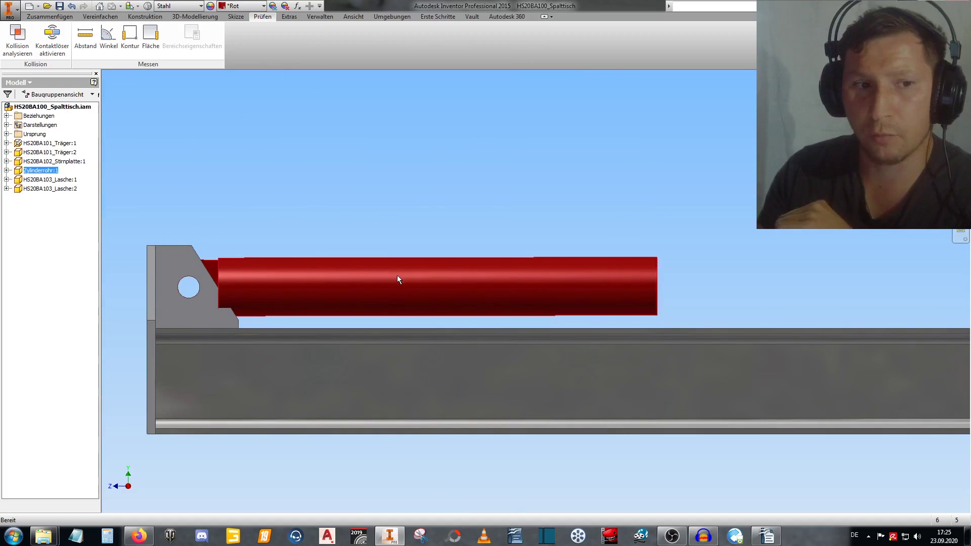
click(386, 198)
middle_drag(405, 189, 490, 163)
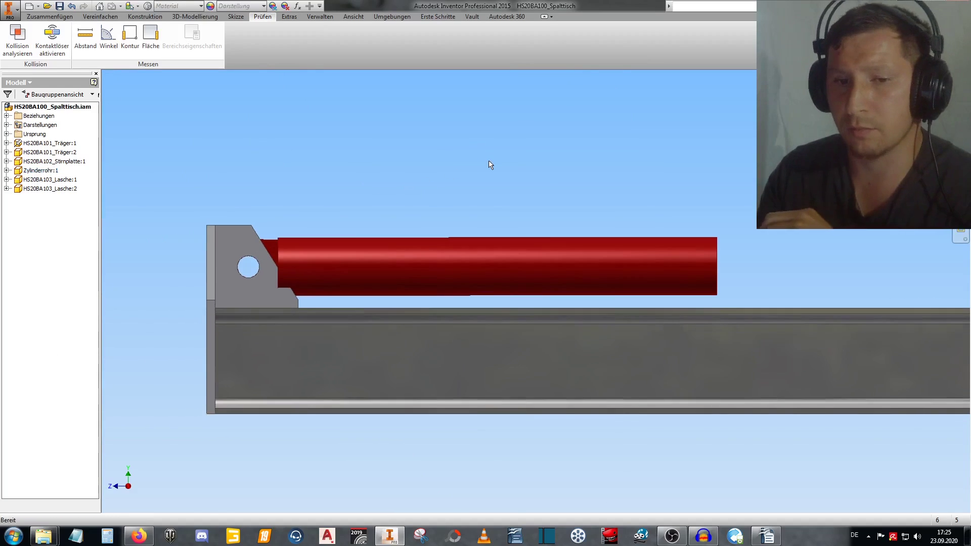
scroll(258, 307, up, 3)
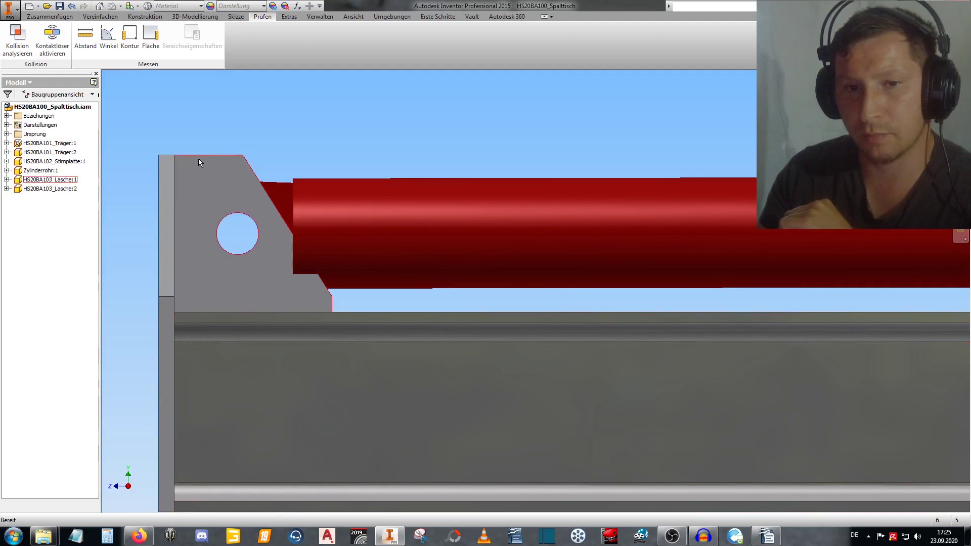
Edit Lasche:1's Extrusion1 sketch in place, setting both bottom and top widths to 100.
double_click(235, 191)
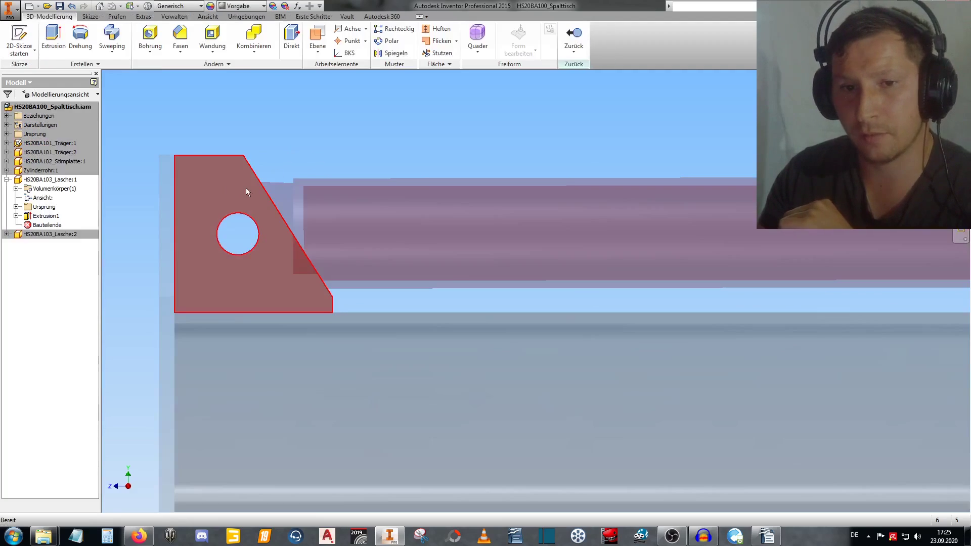
right_click(48, 217)
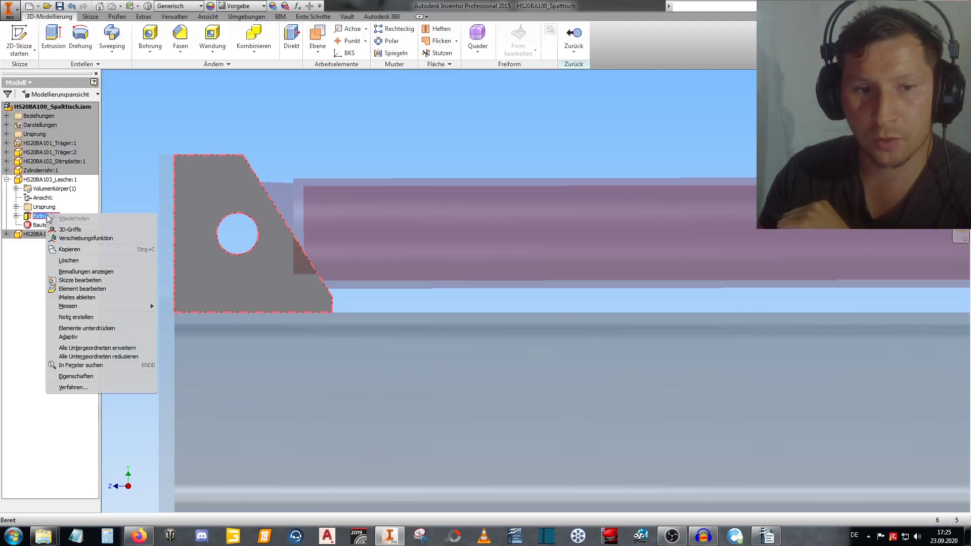
click(86, 279)
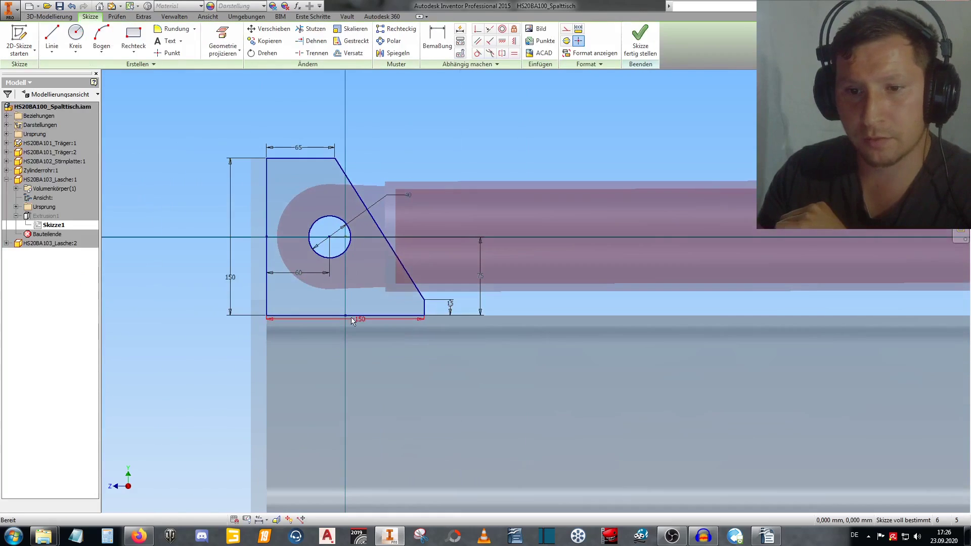
double_click(363, 323)
text(100)
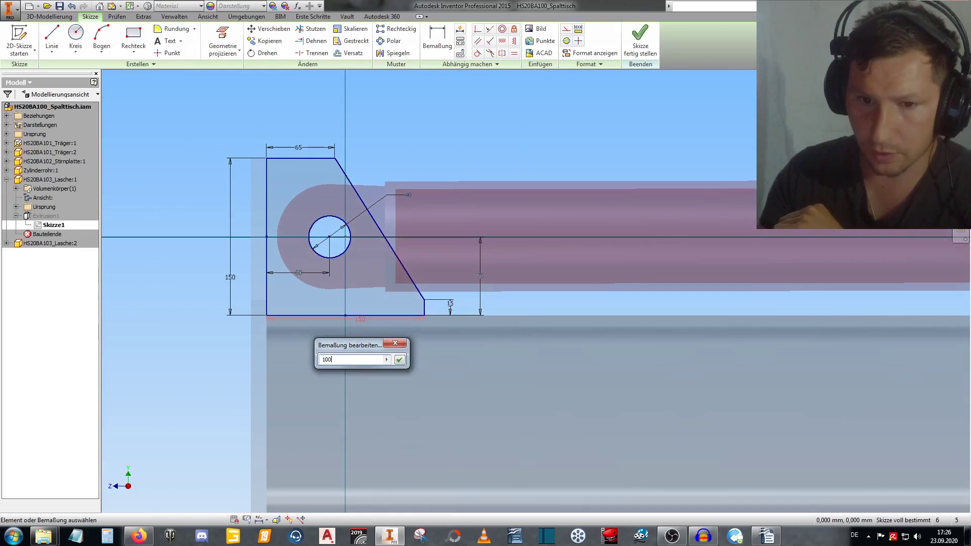
key(Return)
double_click(325, 148)
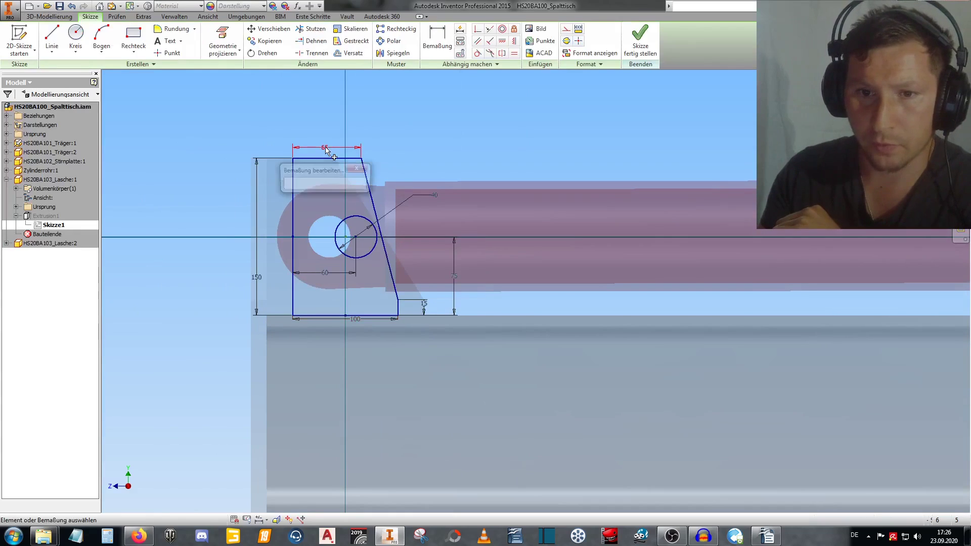
text(100)
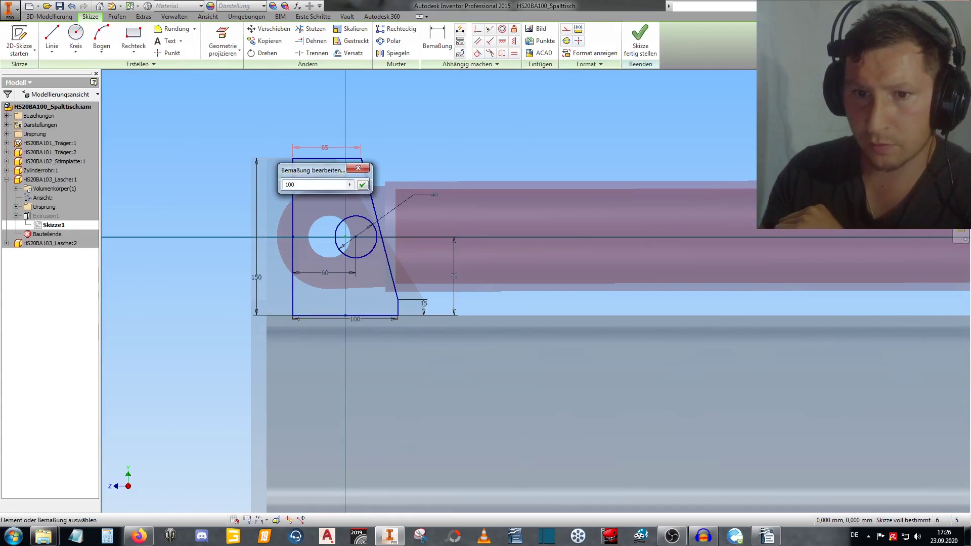
key(Return)
Set the hole offset to 50, finish the sketch and return to the assembly.
middle_drag(464, 117, 400, 121)
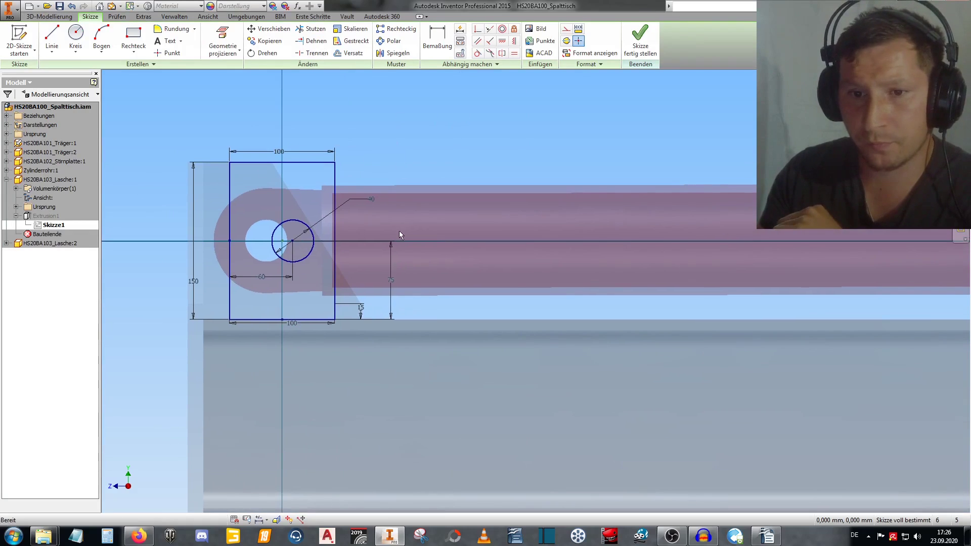
double_click(265, 280)
text(50)
key(Return)
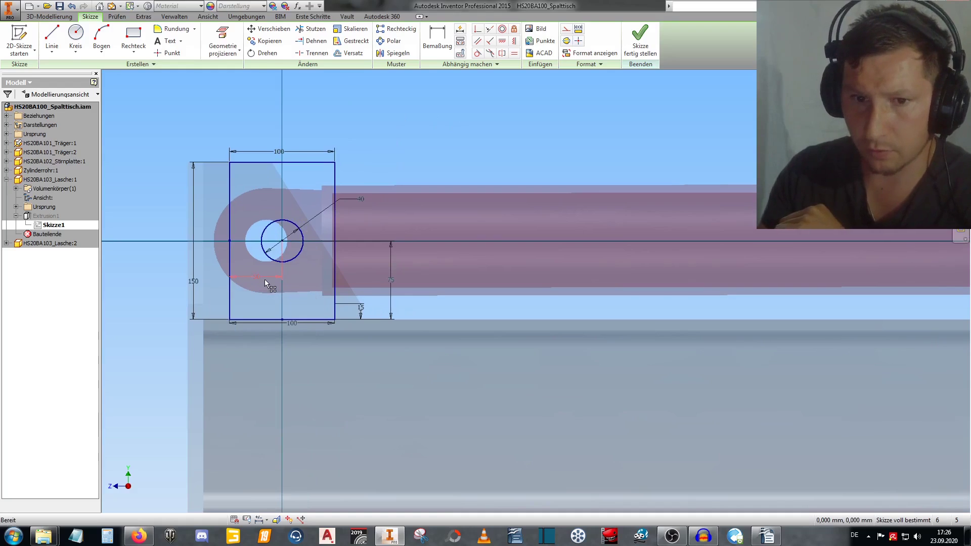
right_click(384, 139)
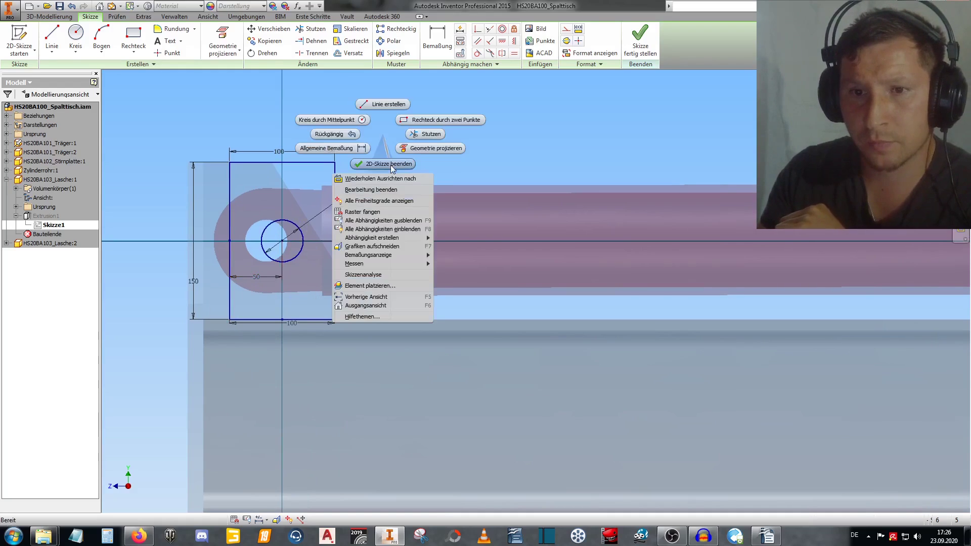
click(385, 163)
right_click(376, 150)
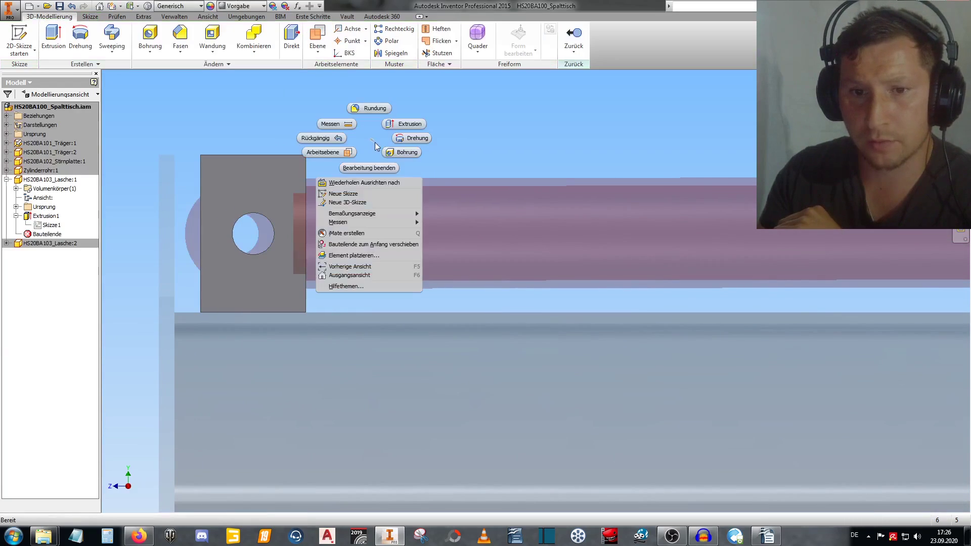
click(375, 162)
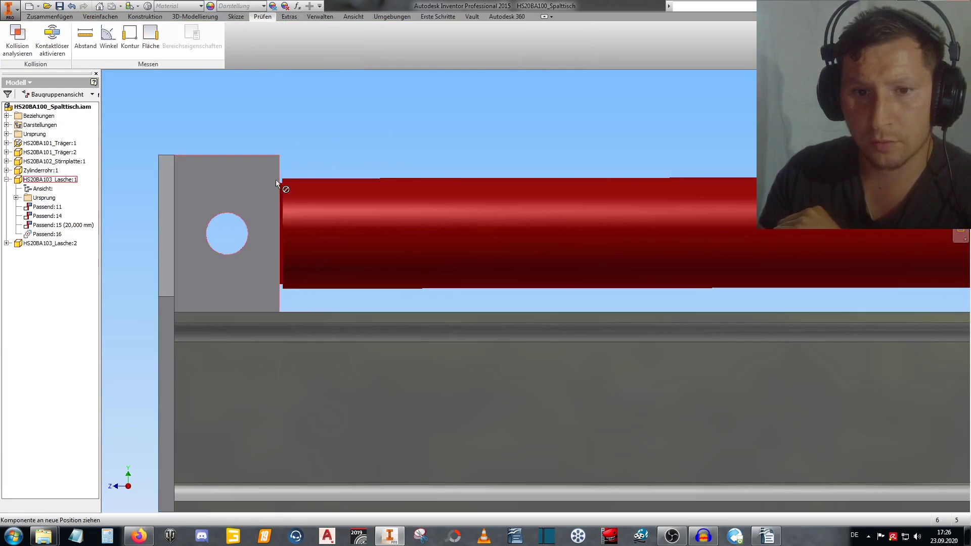
click(287, 191)
scroll(287, 191, down, 2)
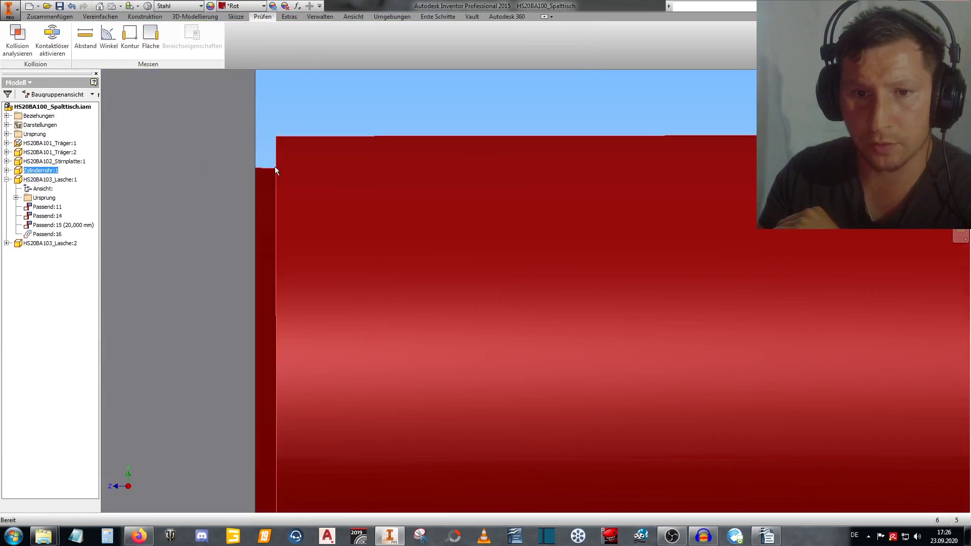
Hide Lasche:1, then open Lasche:2's Extrusion1 sketch for in-place editing.
scroll(283, 167, down, 5)
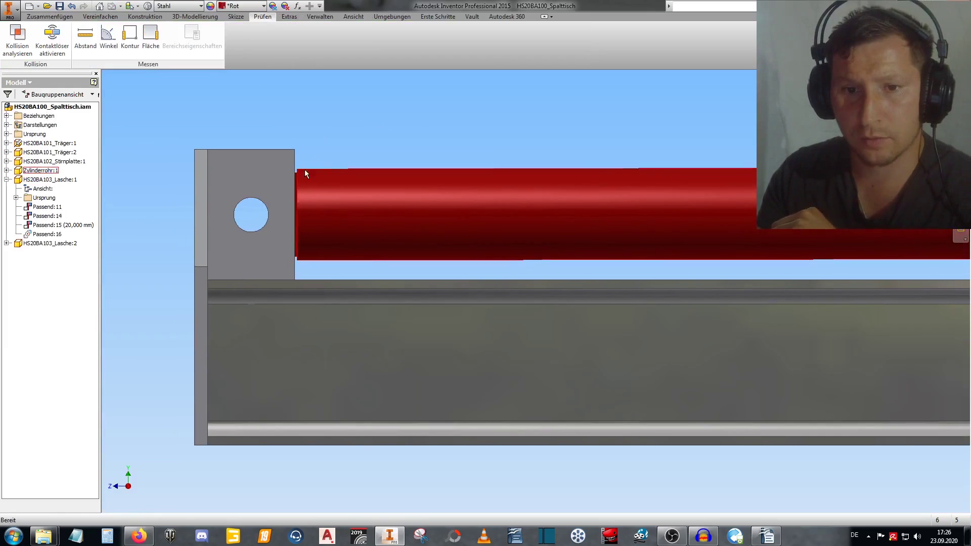
right_click(284, 170)
click(315, 150)
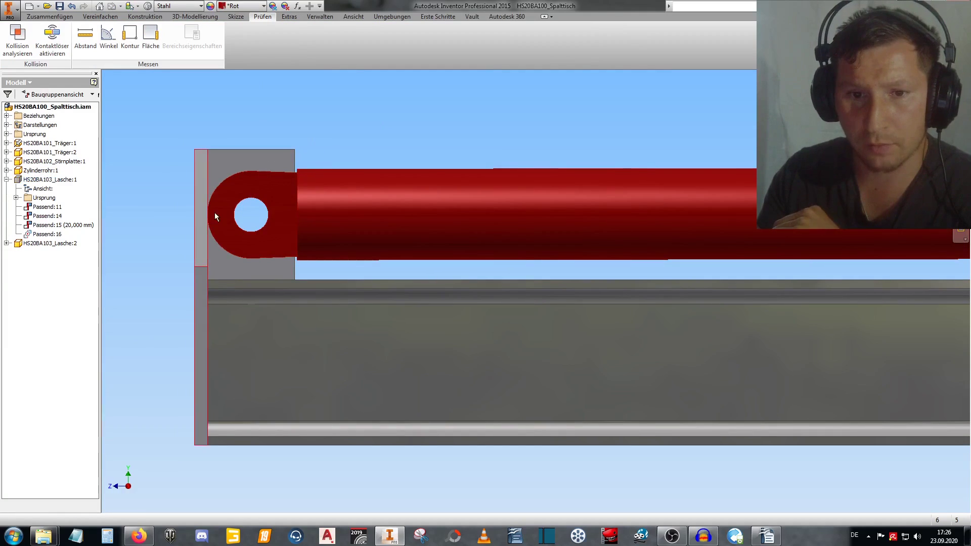
scroll(223, 214, up, 5)
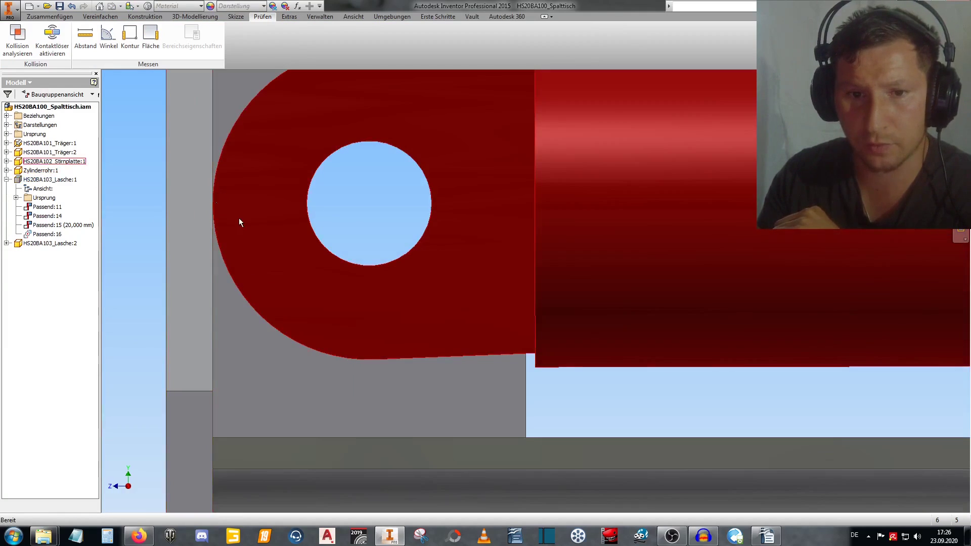
scroll(238, 217, down, 4)
double_click(311, 154)
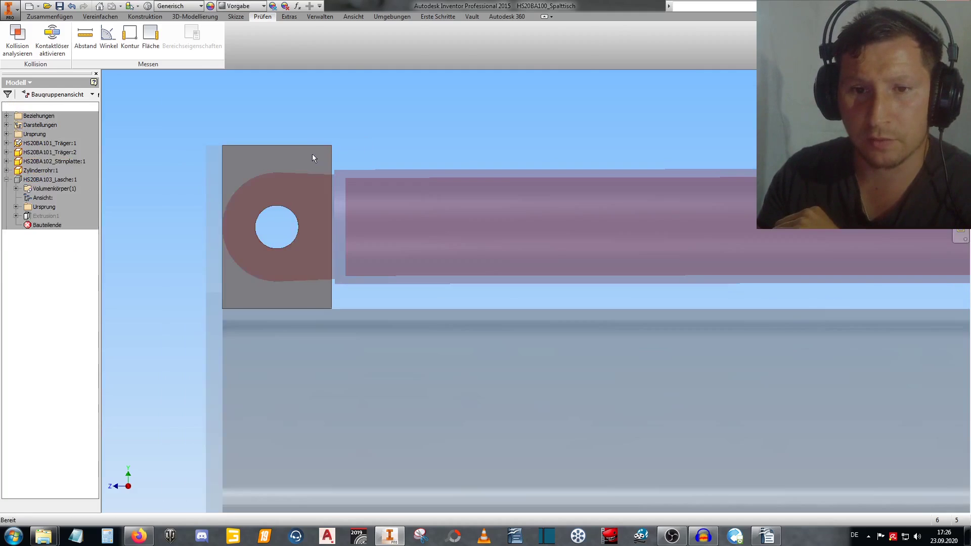
right_click(45, 271)
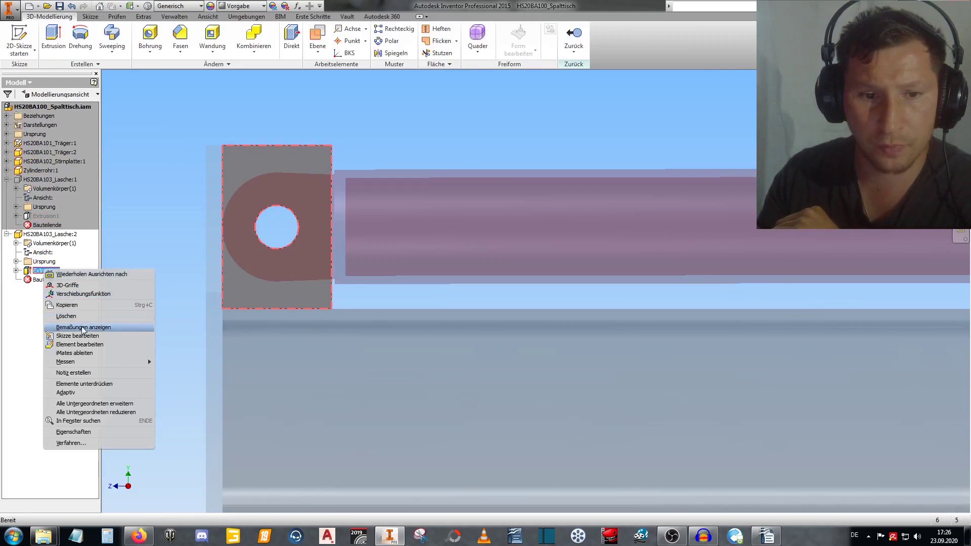
click(81, 340)
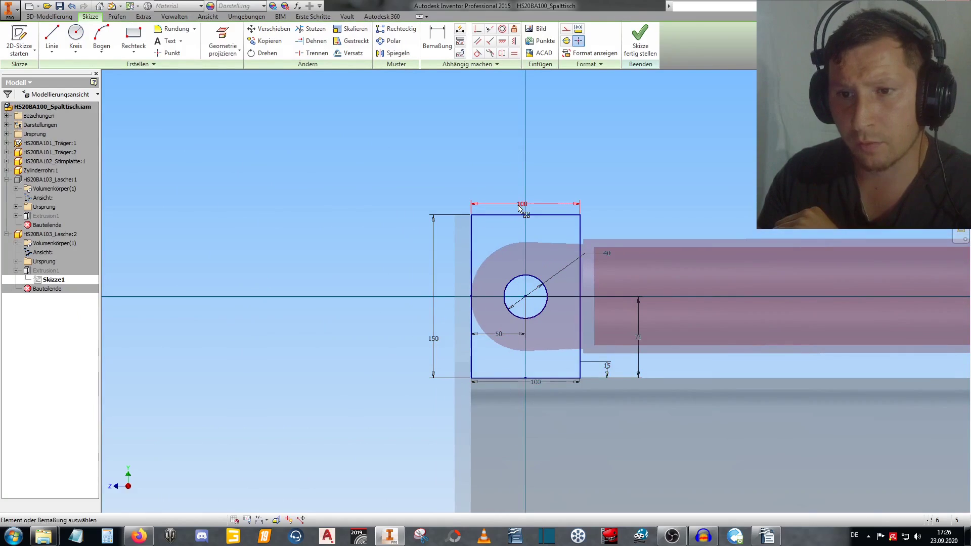
Set the top width to 120, tie the bottom width to it (d2), and halve the hole offset.
double_click(303, 142)
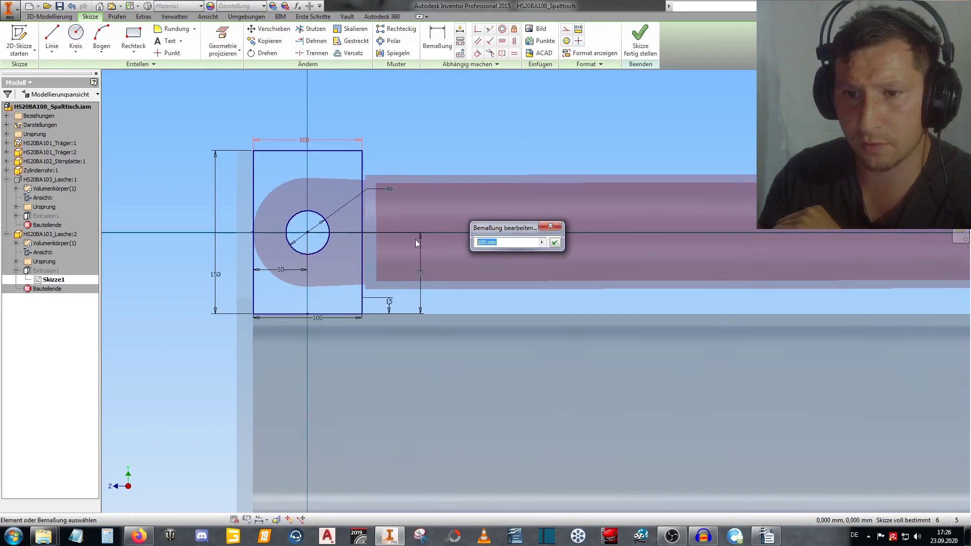
text(120)
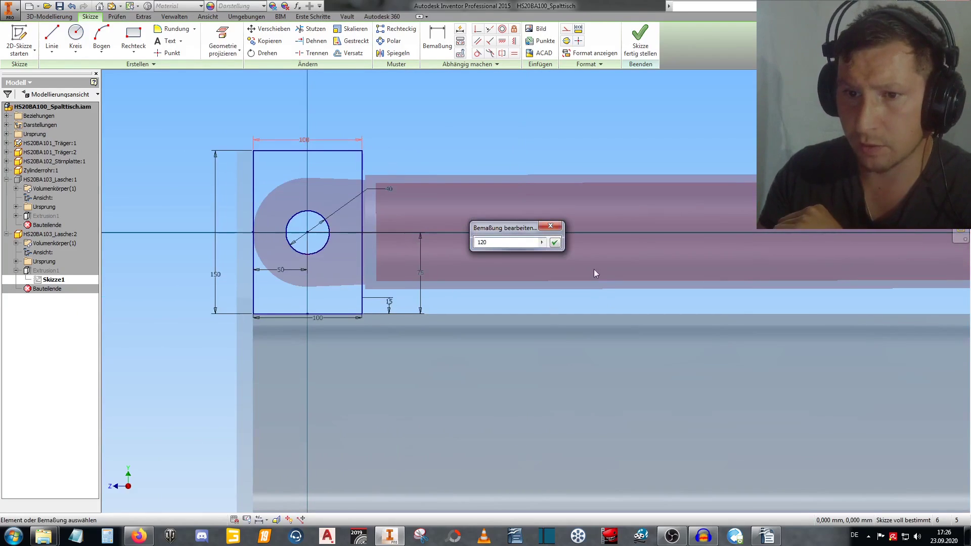
click(554, 242)
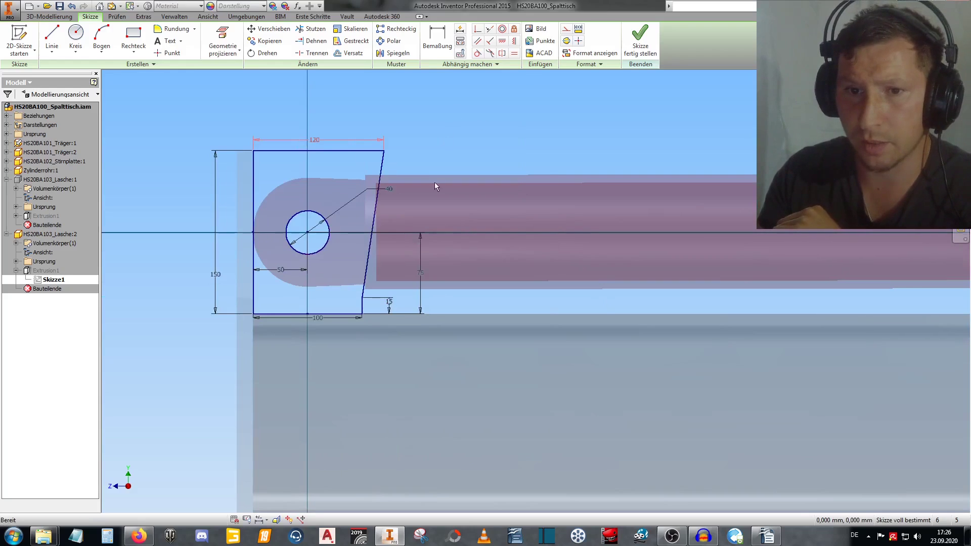
double_click(320, 321)
text(d2)
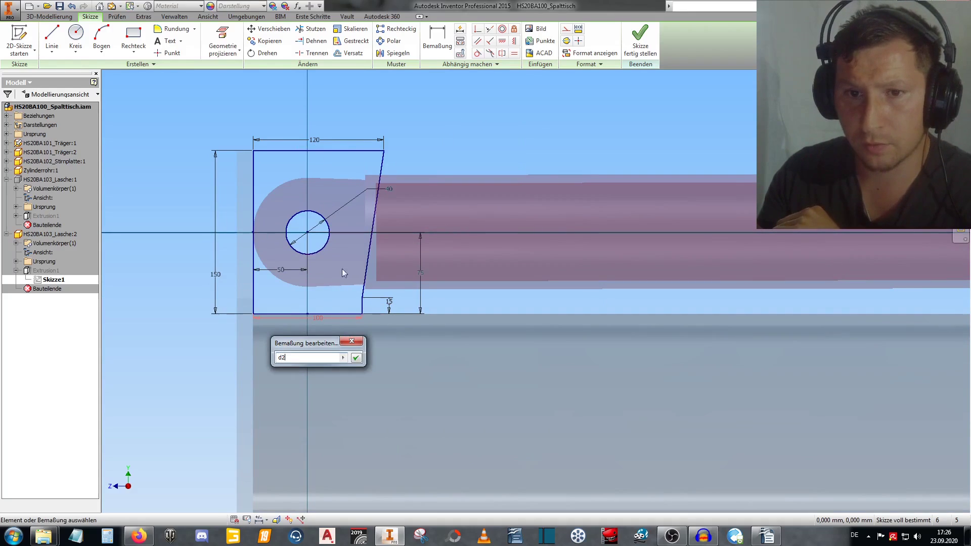
click(360, 359)
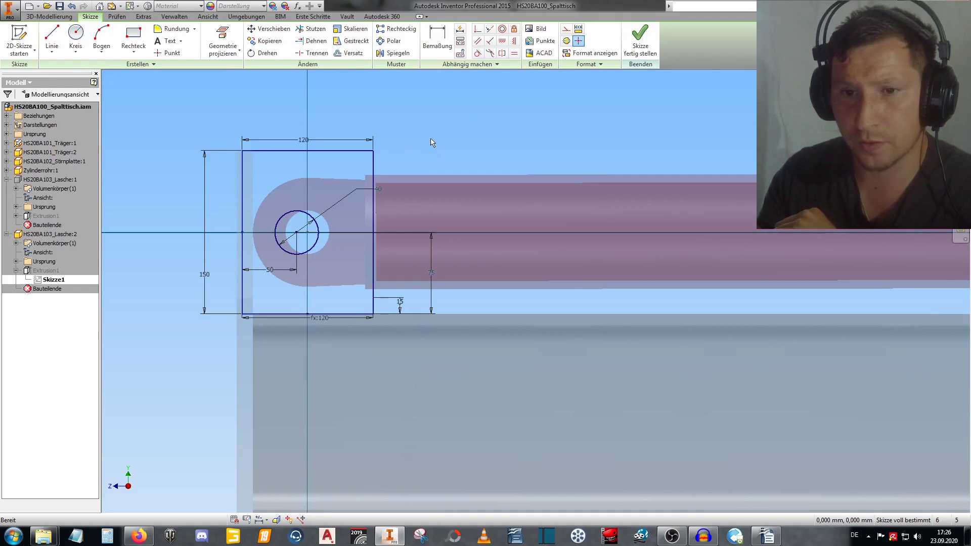
double_click(273, 277)
text(d2/)
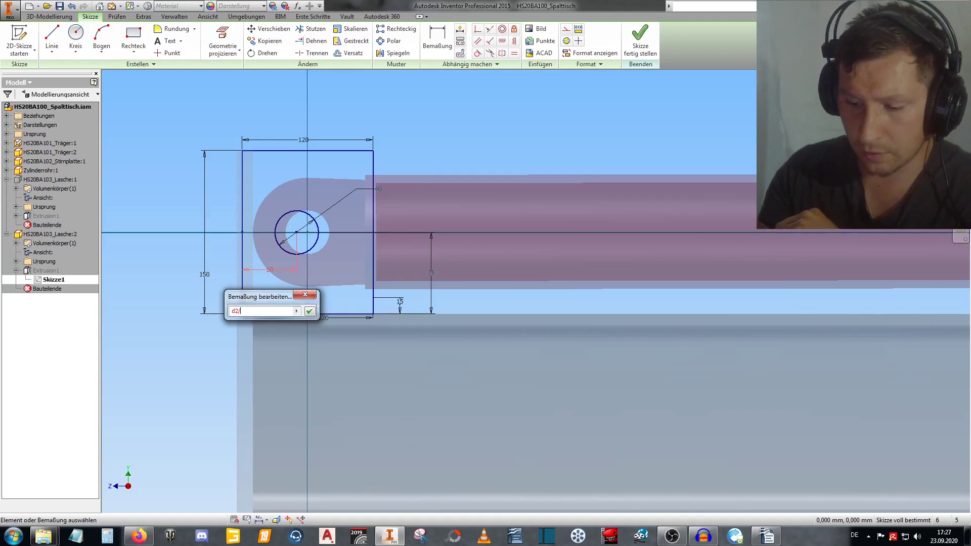
text(2)
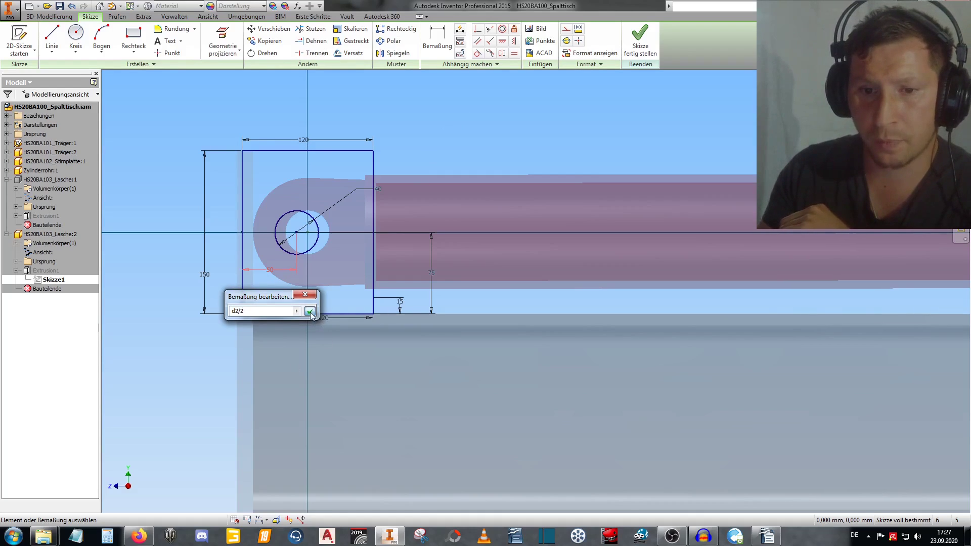
click(311, 313)
Re-apply the 120 plate width and move the bottom dimension further below the plate.
click(301, 141)
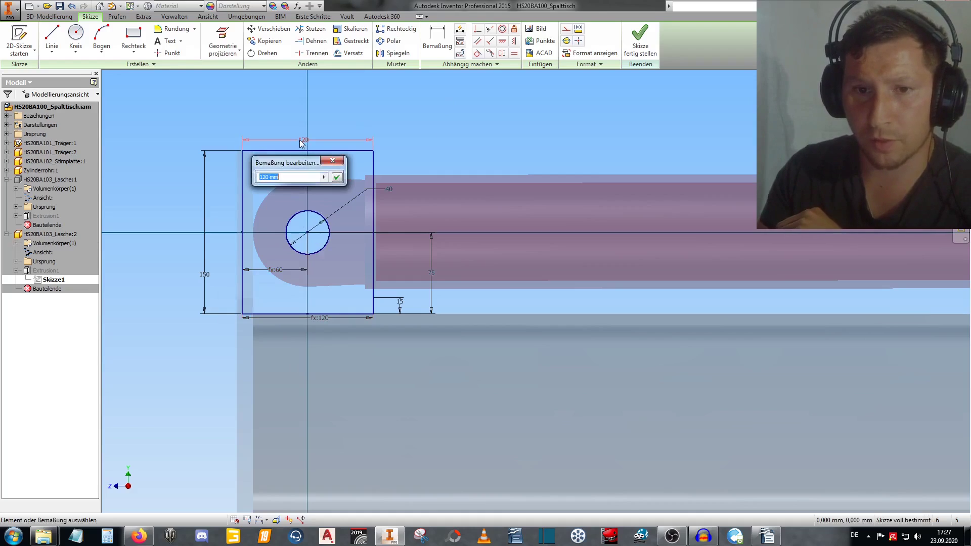
text(150)
key(Return)
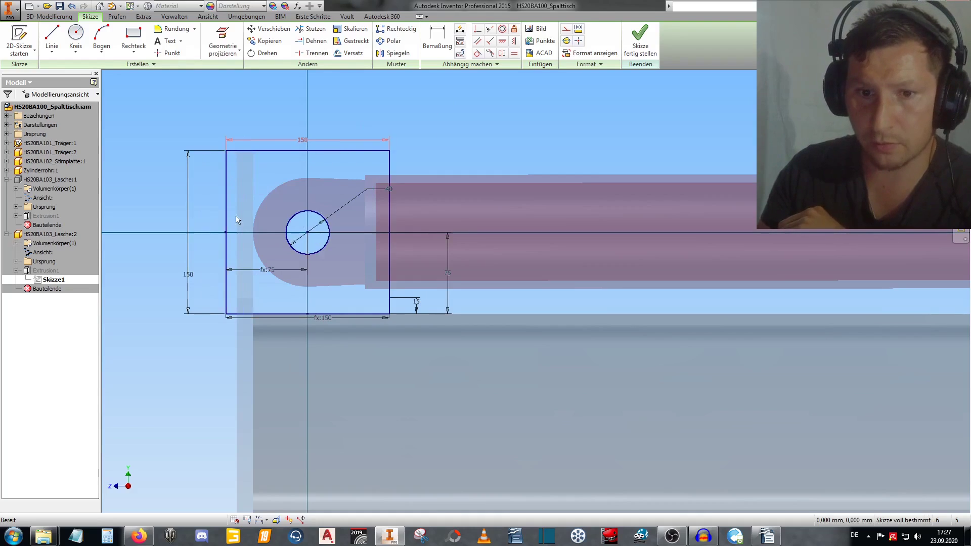
double_click(309, 145)
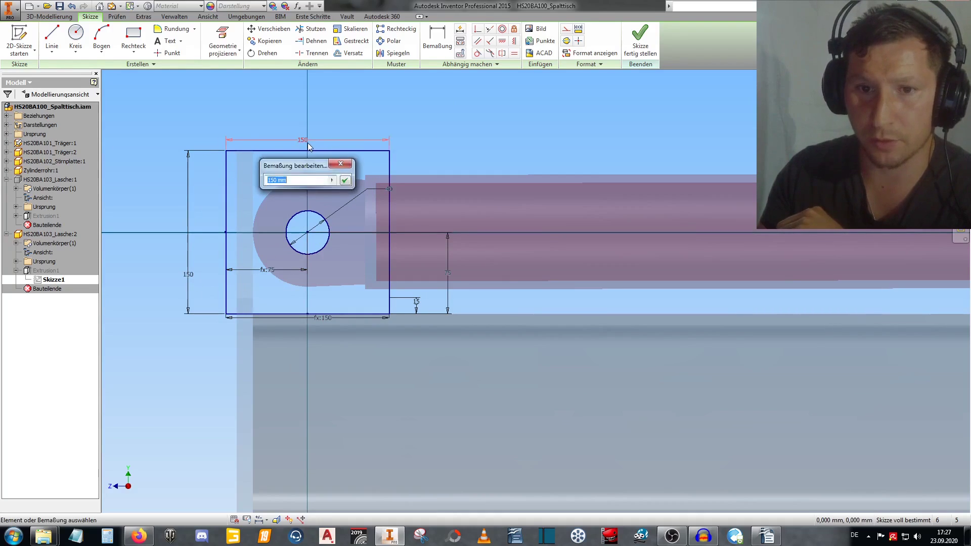
text(120)
key(Return)
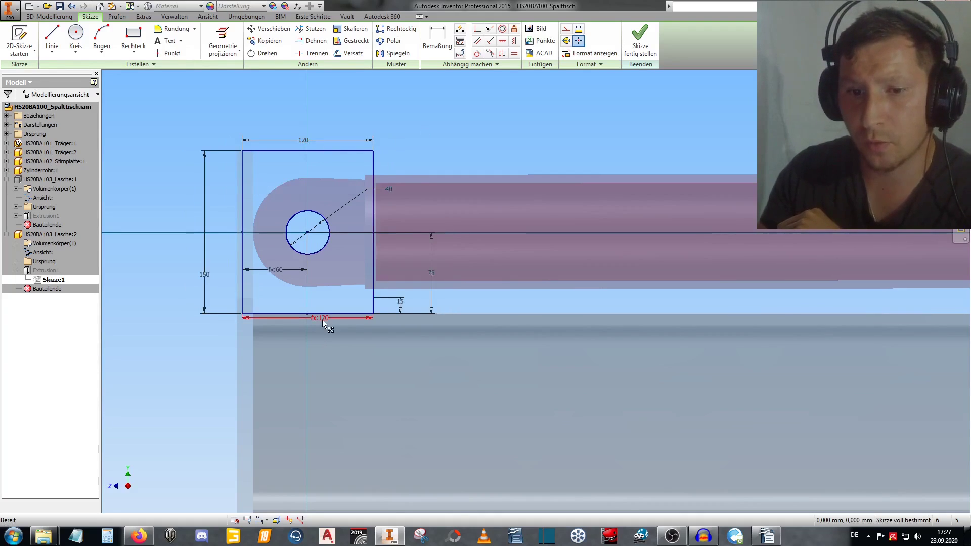
drag(323, 321, 320, 335)
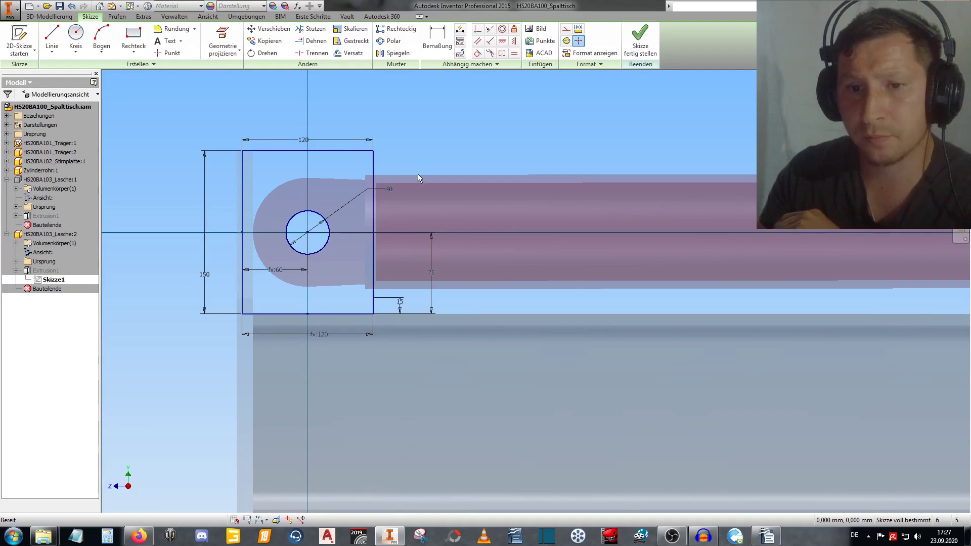
Set the hole height to d1/2 and the plate height to 150, then finish the sketch.
double_click(431, 275)
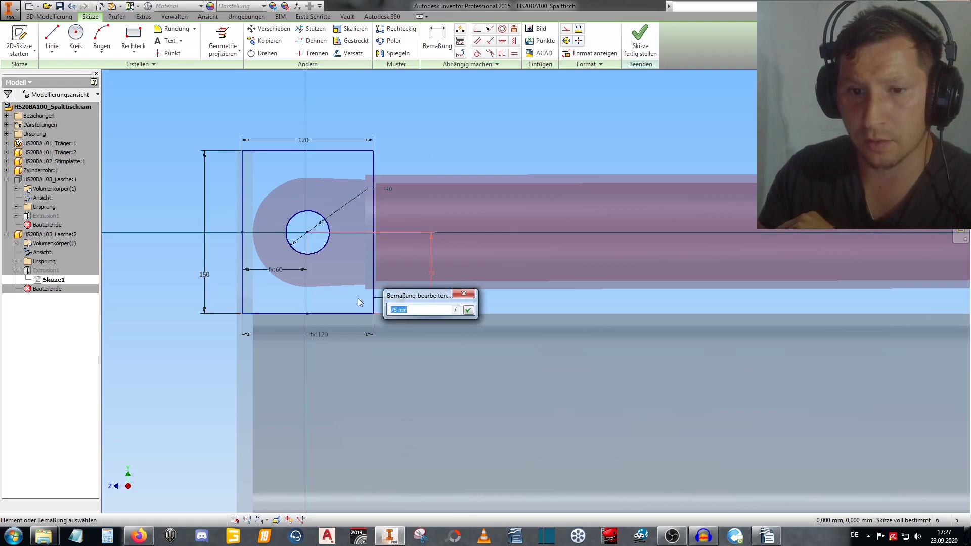
click(208, 275)
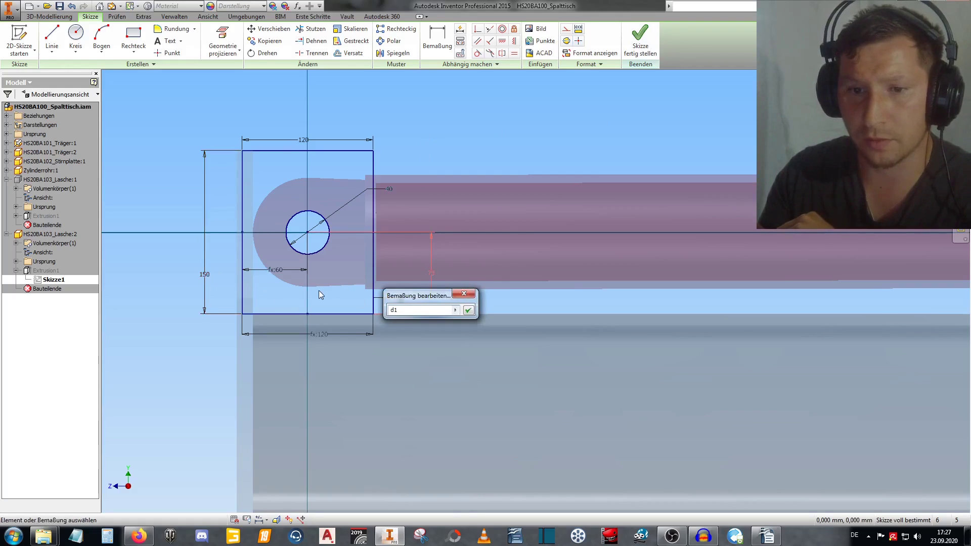
text(/2)
key(Return)
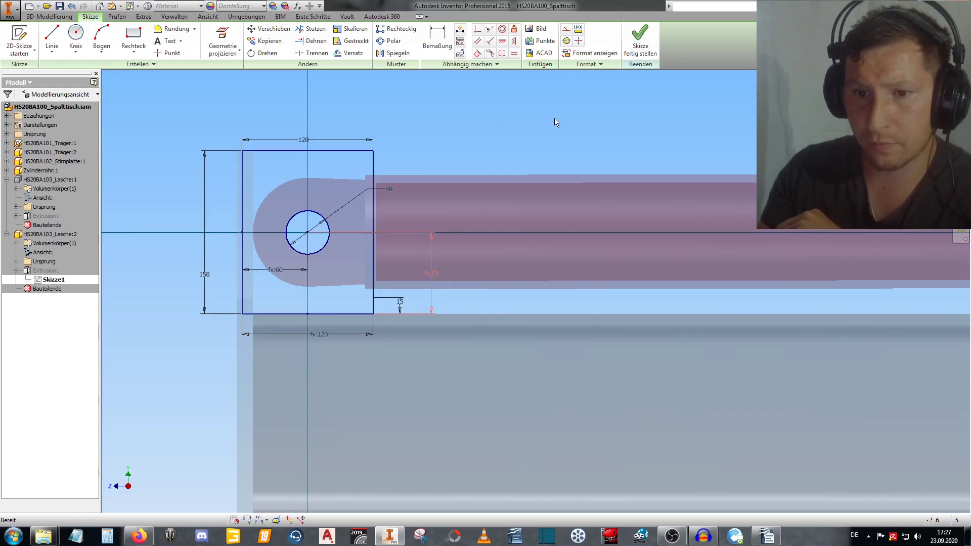
double_click(220, 273)
text(1)
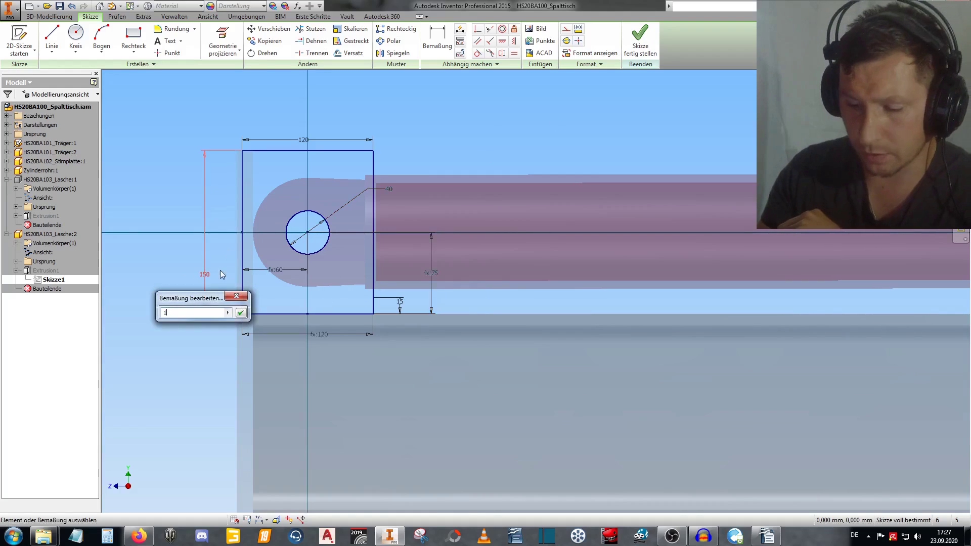
text(60)
key(Return)
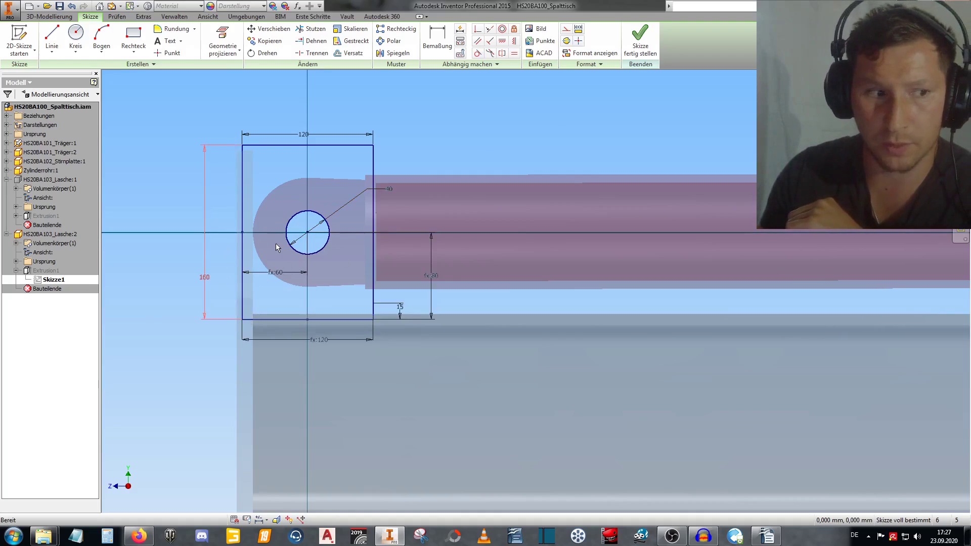
double_click(208, 277)
text(150)
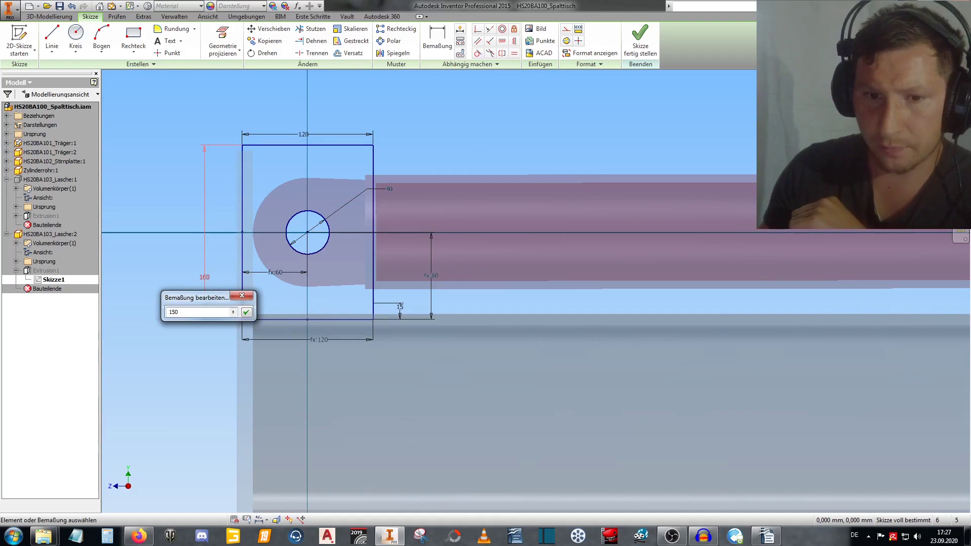
key(Return)
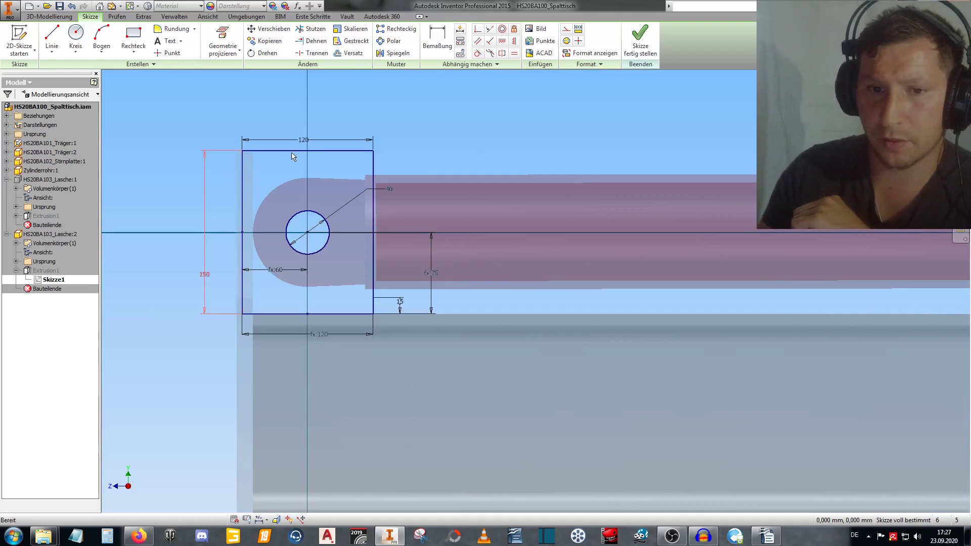
click(648, 44)
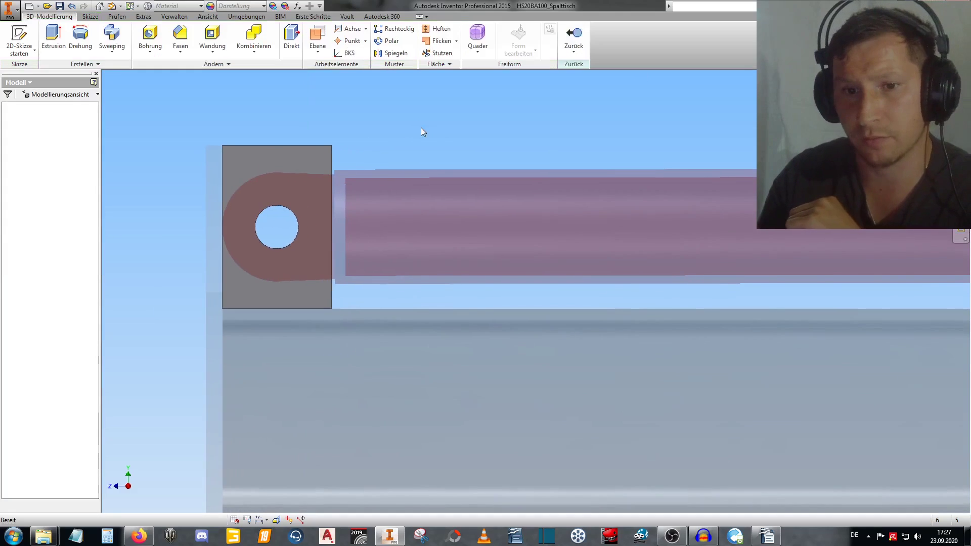
Return to the assembly and toggle the first Lasche plate's visibility off and back on.
right_click(399, 116)
click(409, 148)
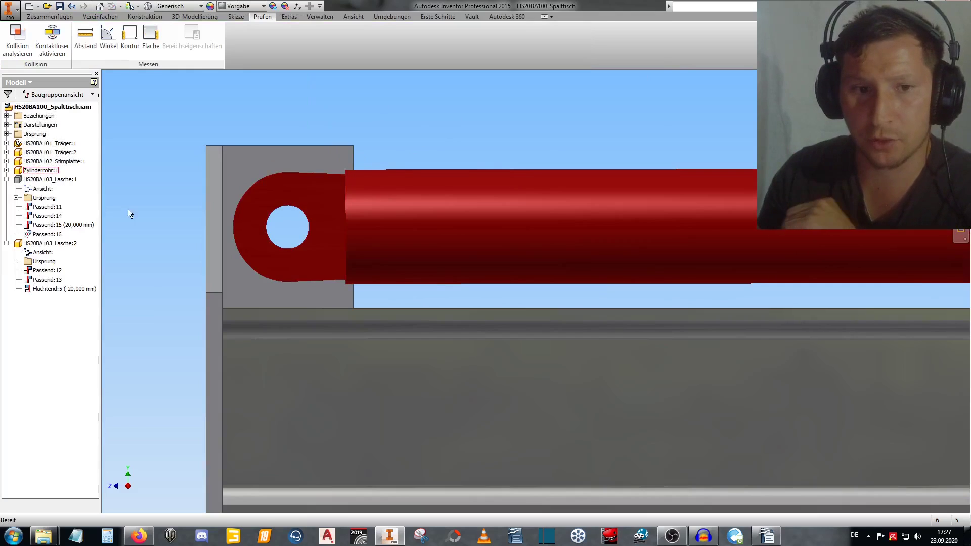
right_click(64, 181)
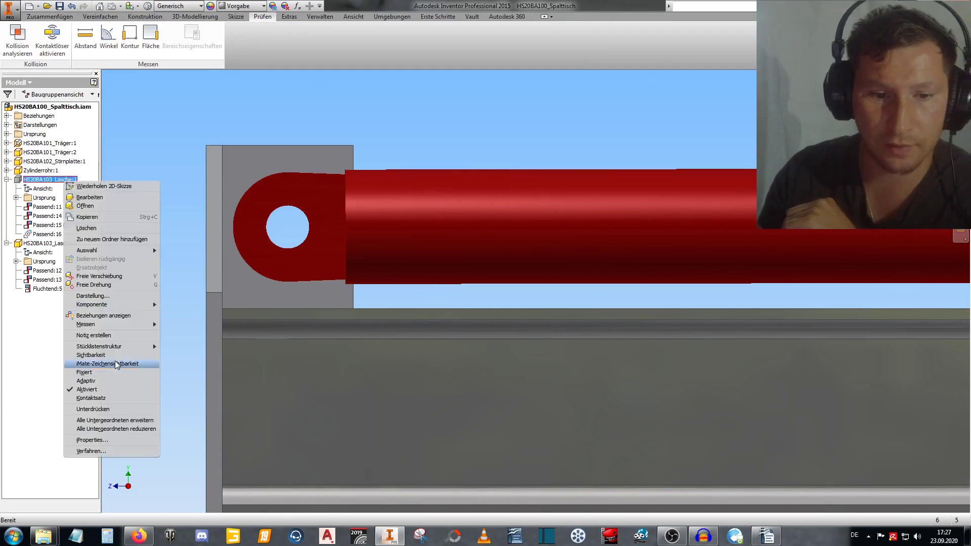
click(112, 355)
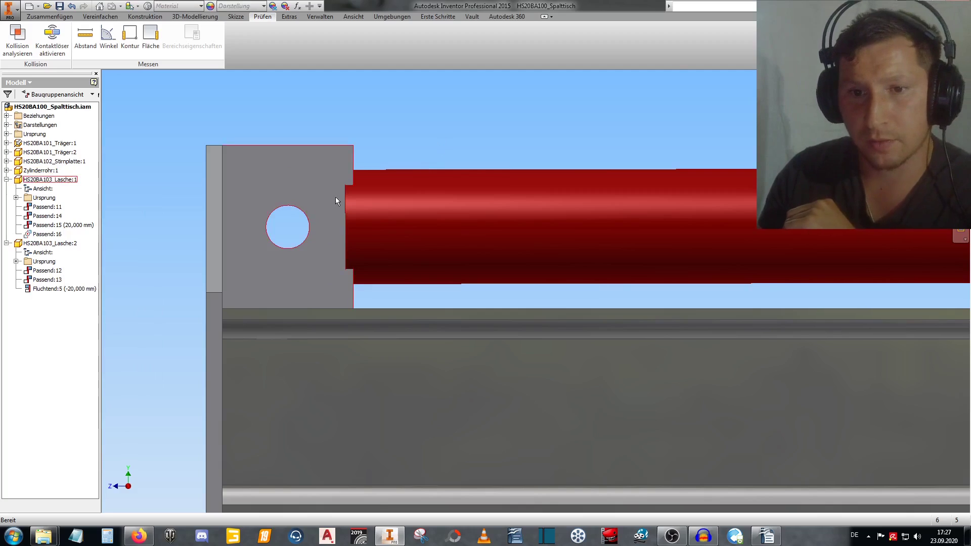
right_click(334, 162)
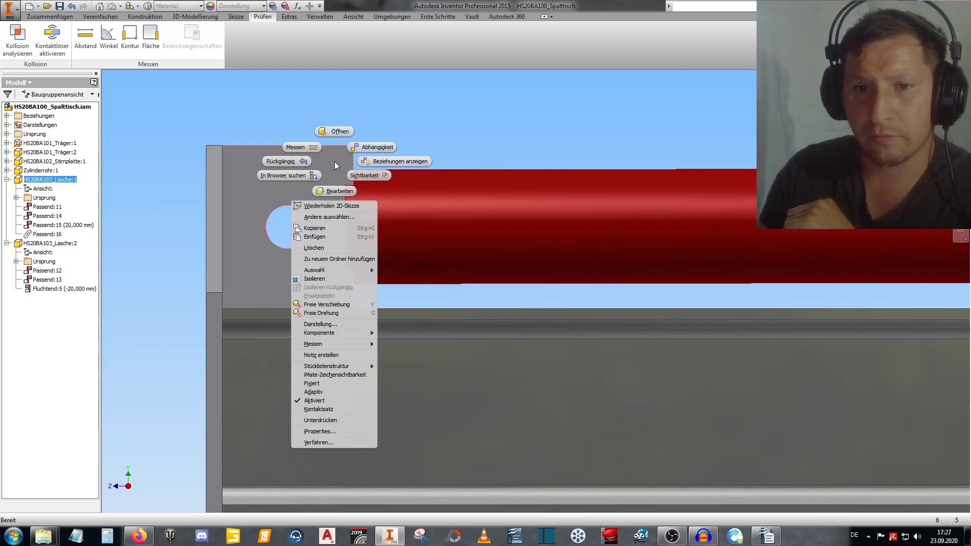
click(359, 175)
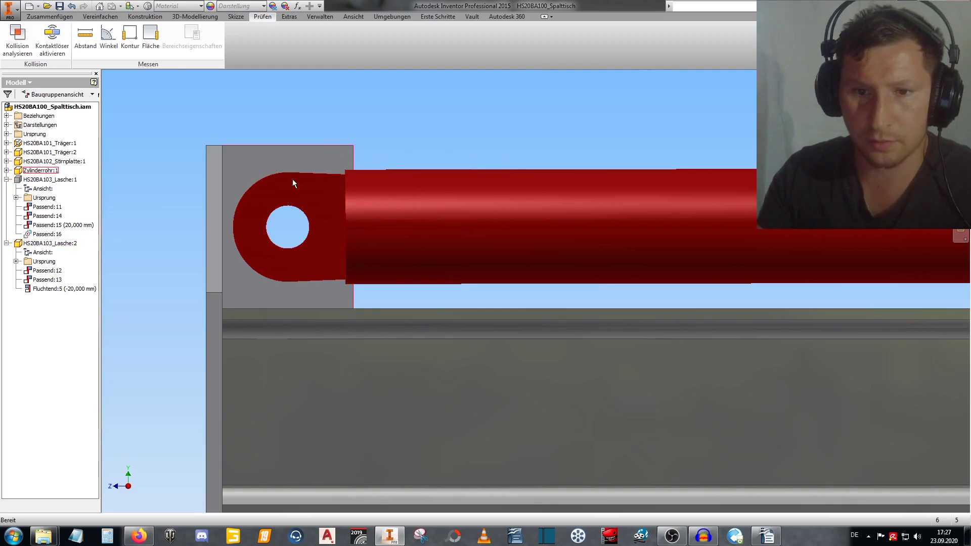
Measure the 53 mm distance from the cylinder end edge to the plate hole, then reopen Lasche:2.
click(94, 44)
shift+middle_drag(433, 217, 415, 247)
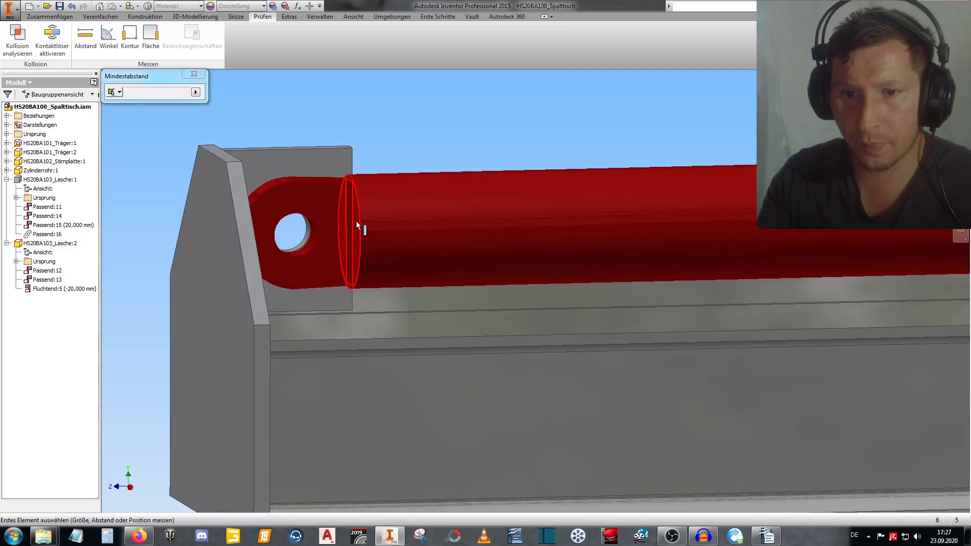
click(356, 221)
click(319, 235)
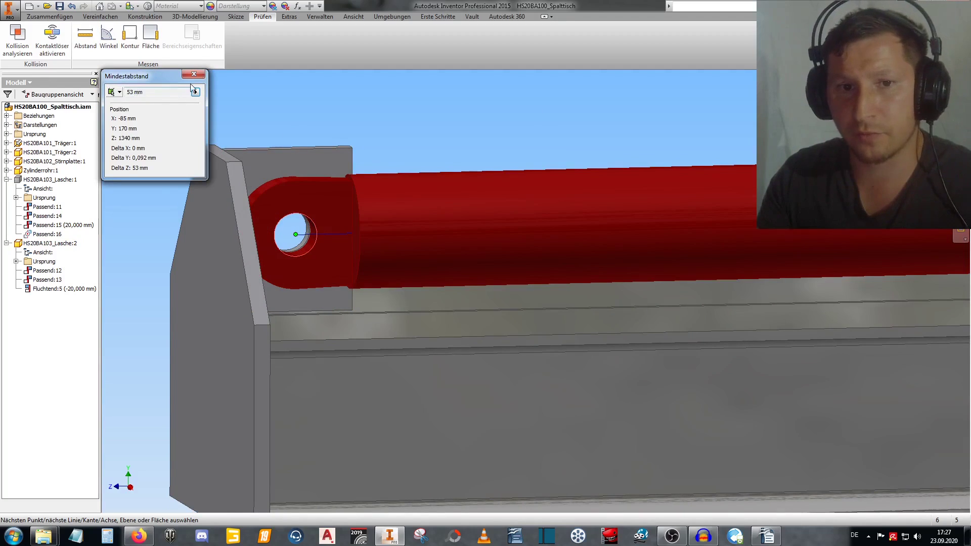
click(194, 74)
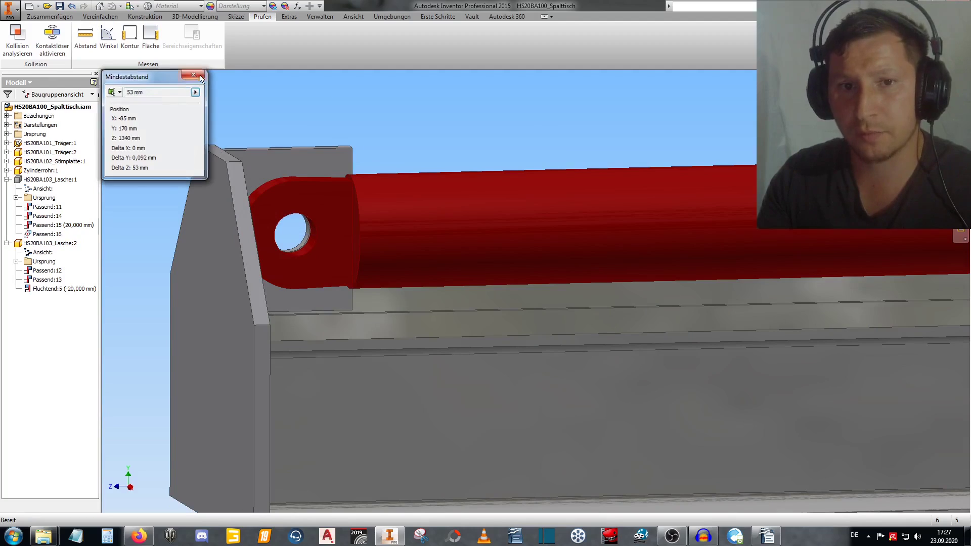
double_click(323, 159)
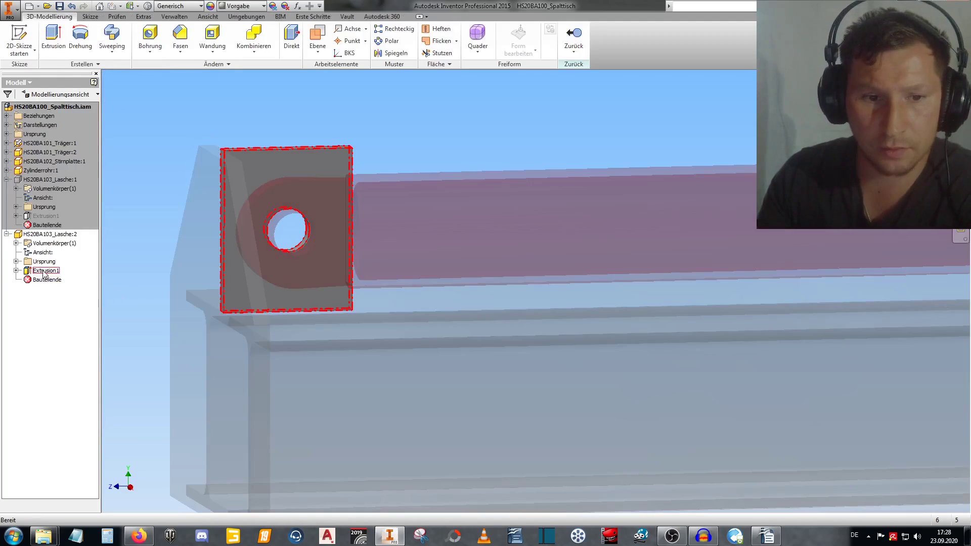
Edit the Lasche:2 plate's extrusion sketch and try an edge dimension, cancelling the over-constraint.
right_click(45, 273)
click(61, 331)
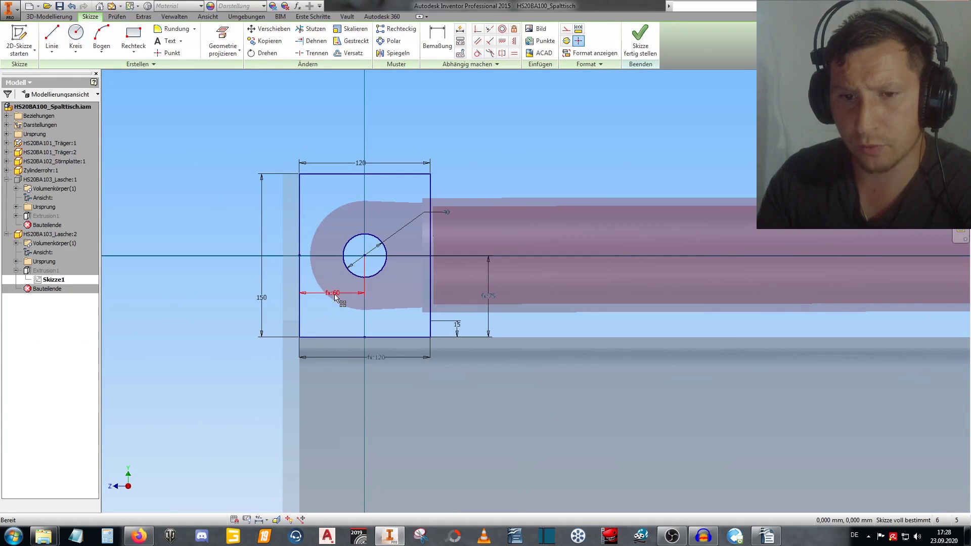
click(437, 41)
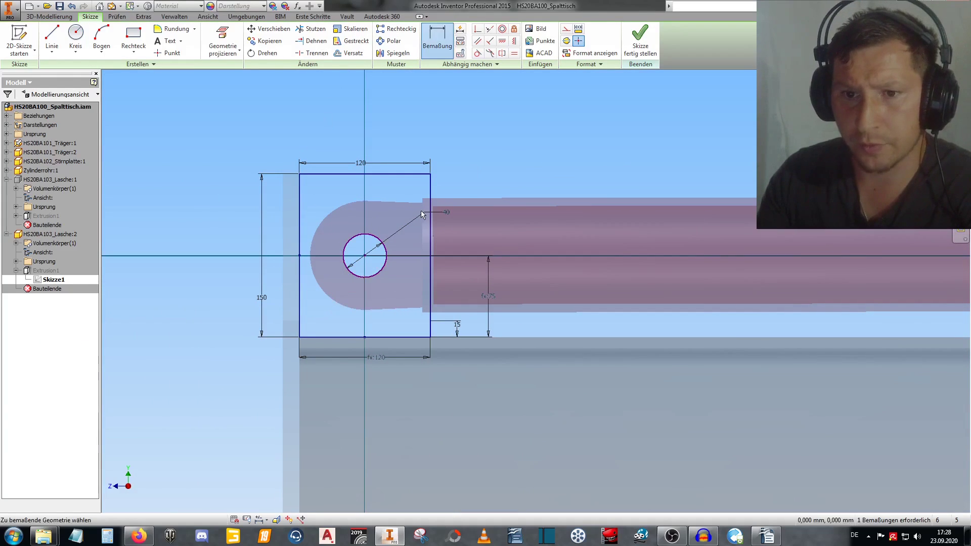
click(430, 207)
click(400, 292)
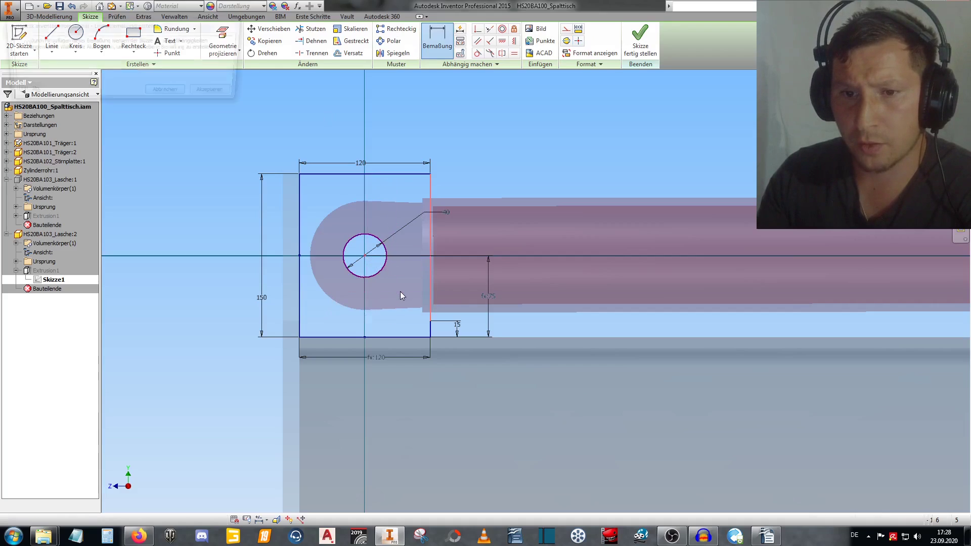
click(169, 93)
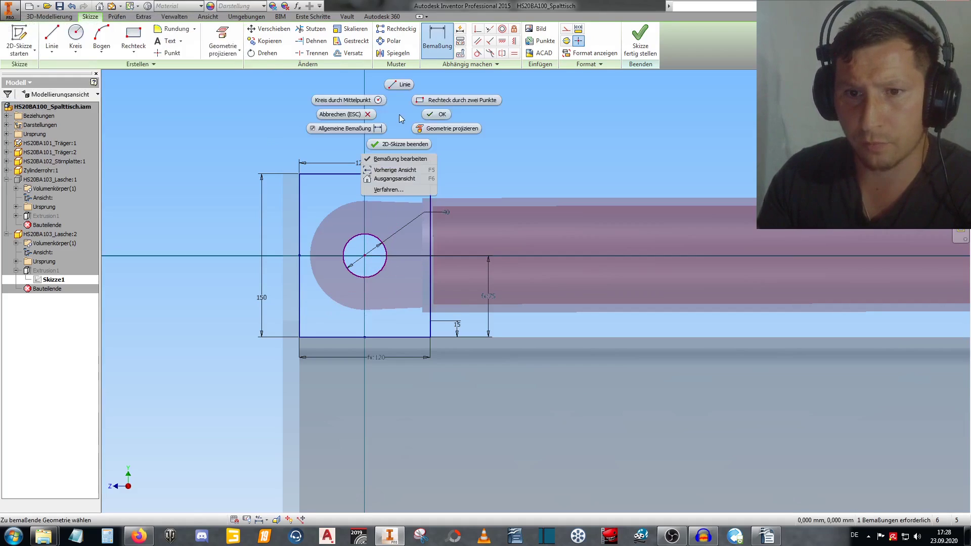
right_click(399, 114)
click(436, 117)
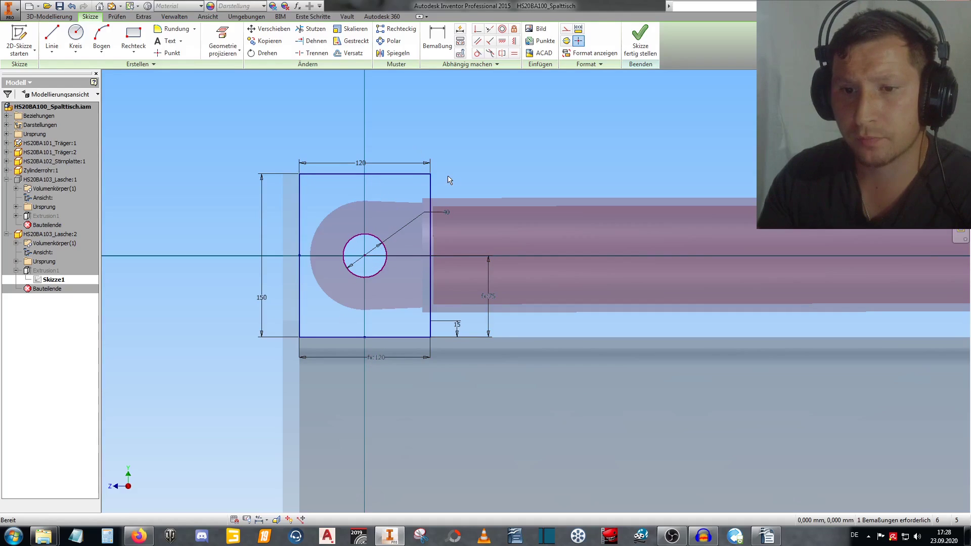
Attempt edge-to-hole and edge dimensions on the plate, dismissing the over-constraint warnings.
key(d)
click(430, 244)
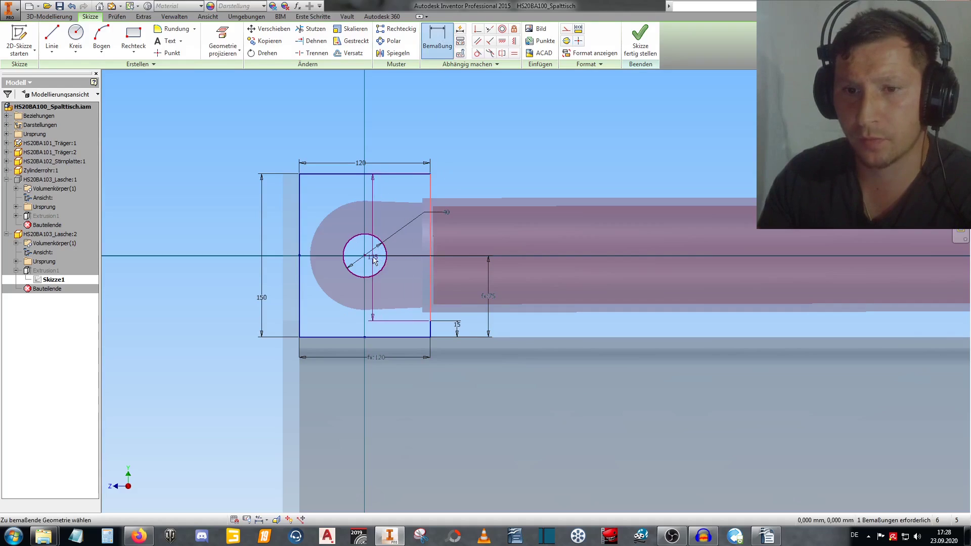
click(374, 260)
click(396, 304)
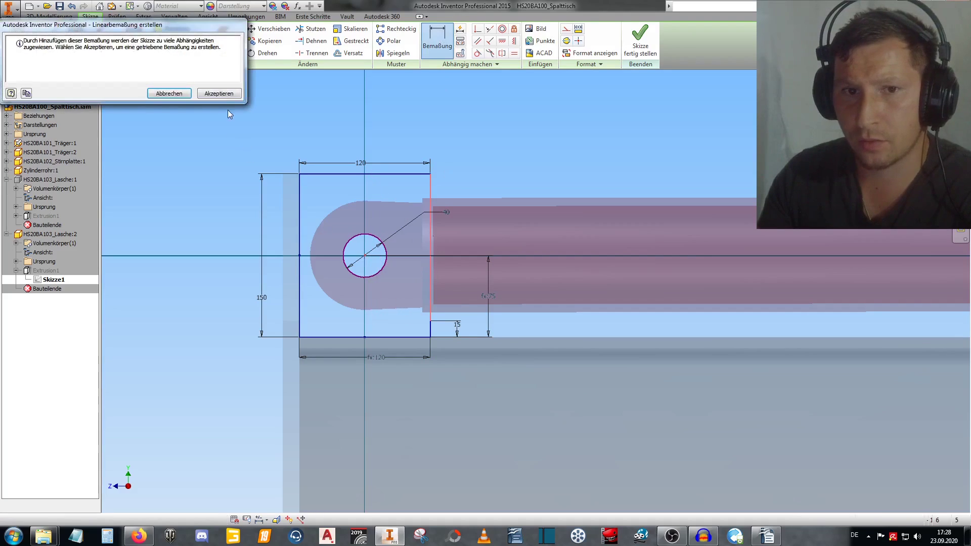
key(Escape)
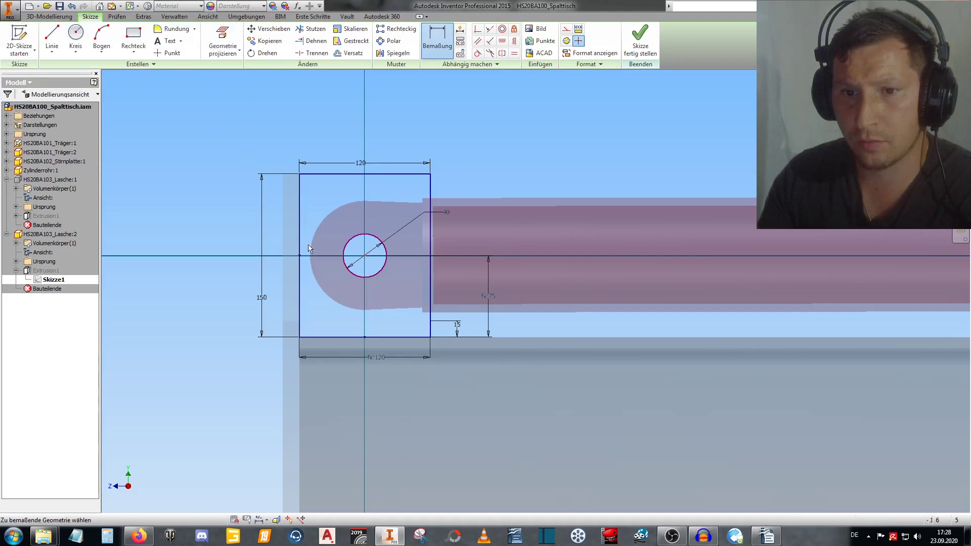
click(301, 247)
click(330, 311)
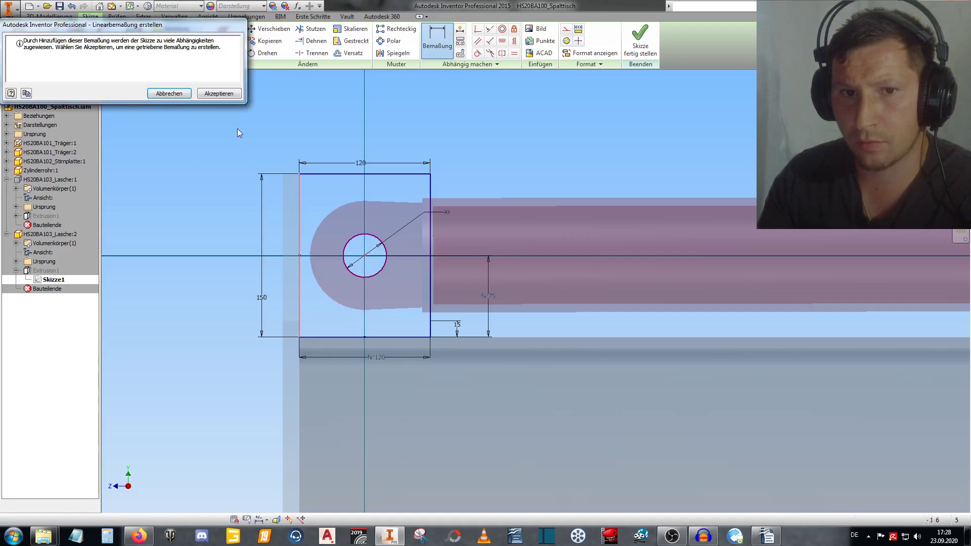
click(189, 98)
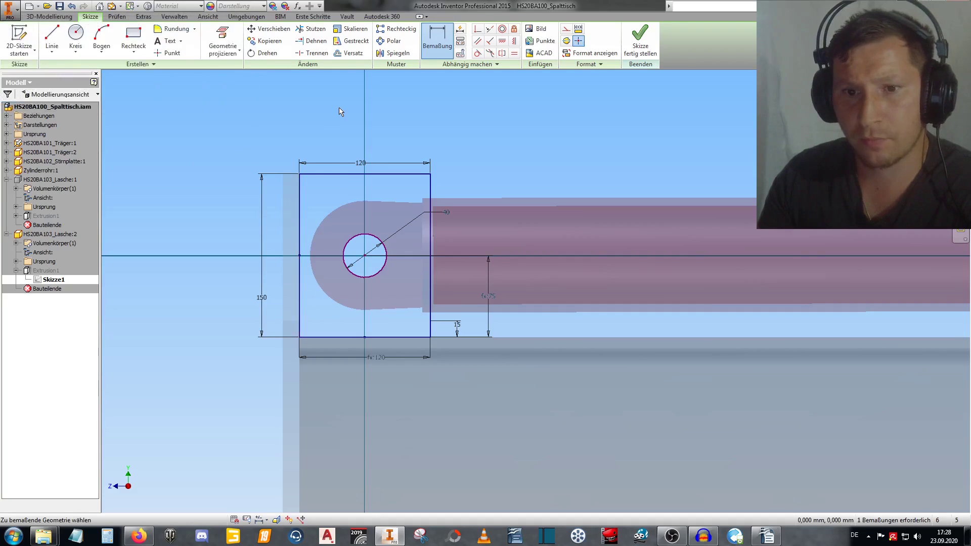
right_click(364, 115)
click(368, 135)
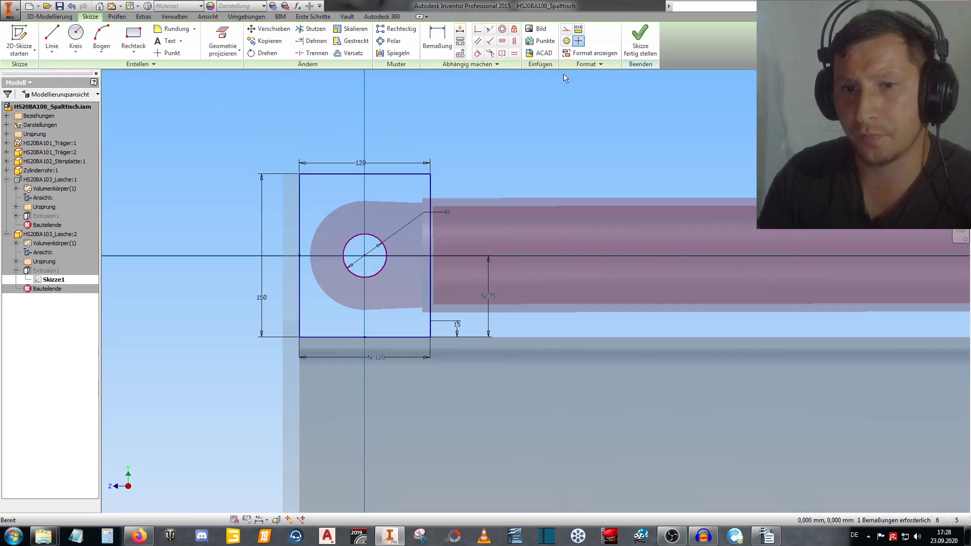
Finish the unchanged sketch, return to the assembly, and open the Lasche part separately.
click(641, 38)
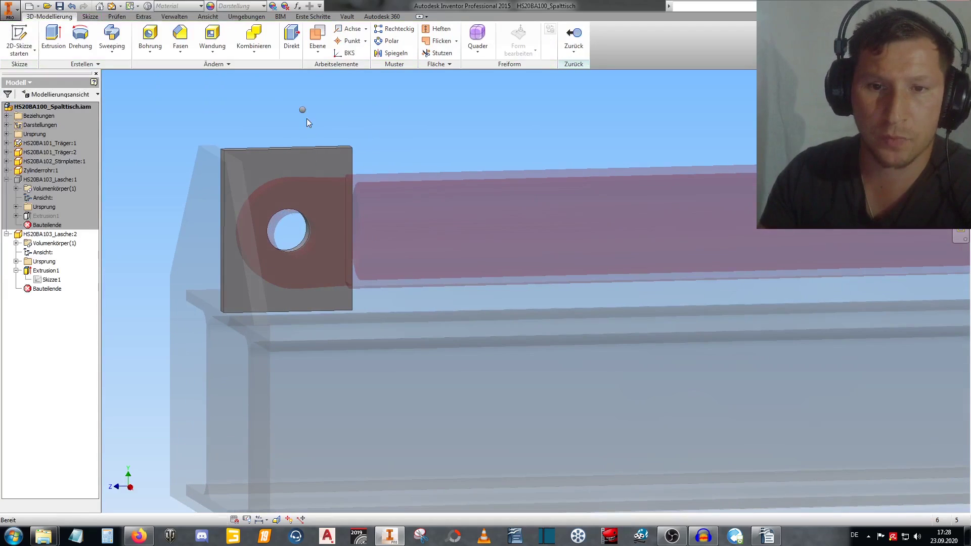
right_click(307, 119)
click(302, 139)
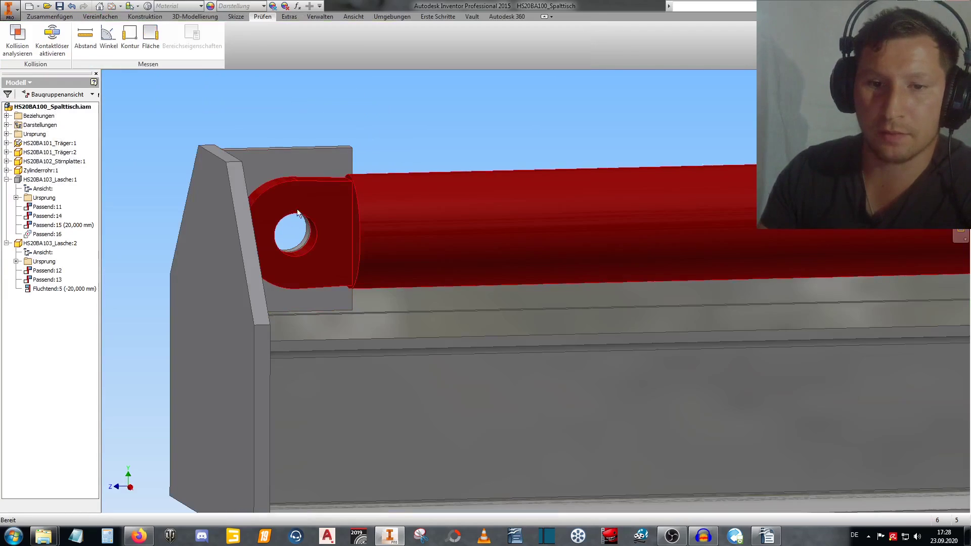
right_click(289, 158)
click(298, 190)
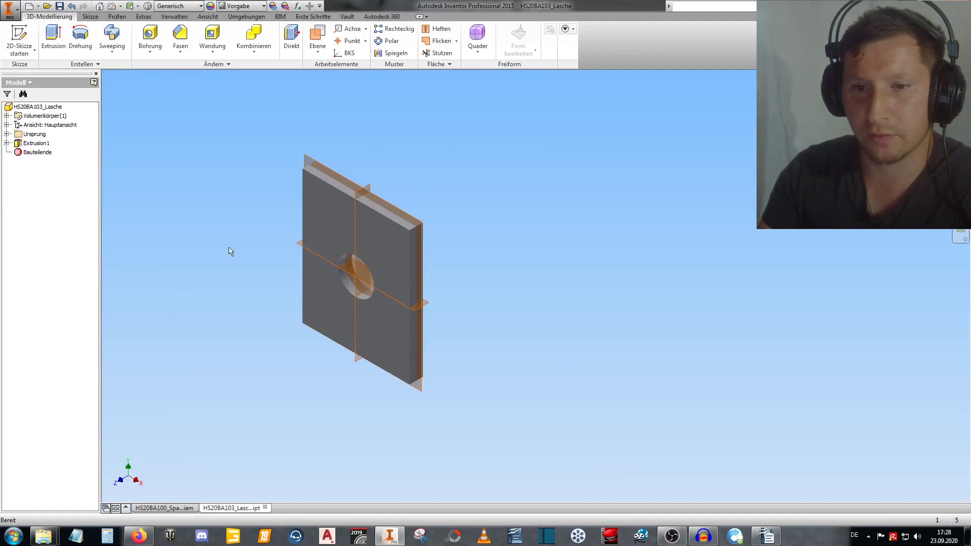
Delete the old Extrusion1 and start a new 2D sketch on an origin plane.
right_click(50, 145)
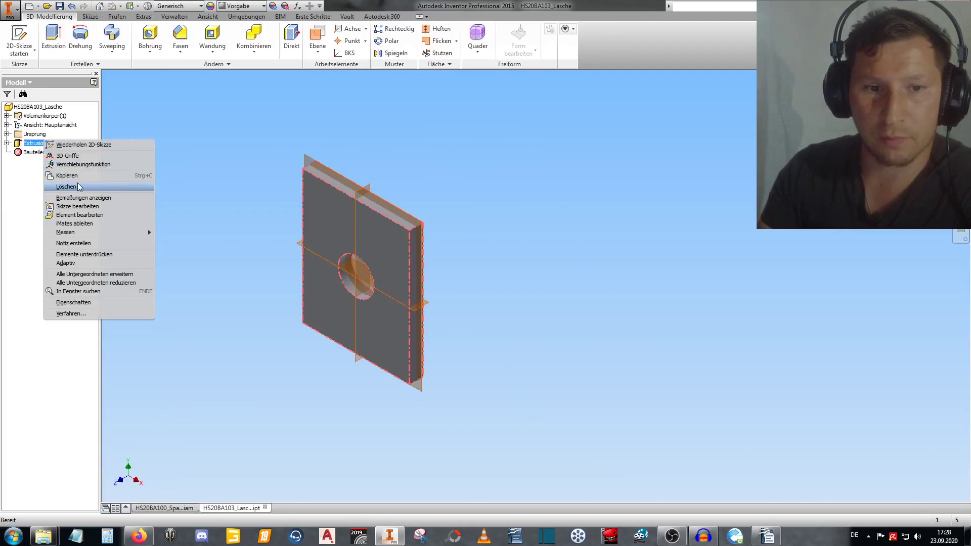
click(58, 188)
click(117, 126)
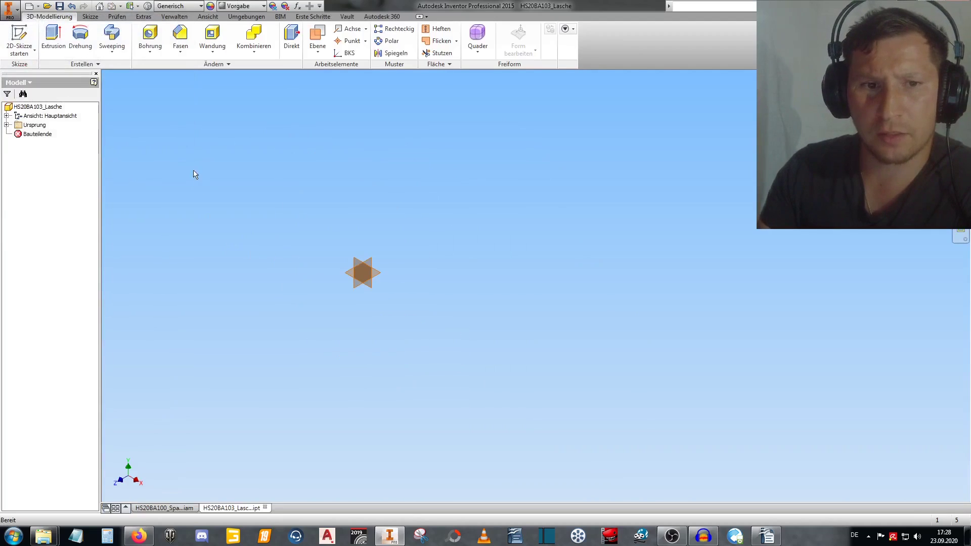
click(25, 48)
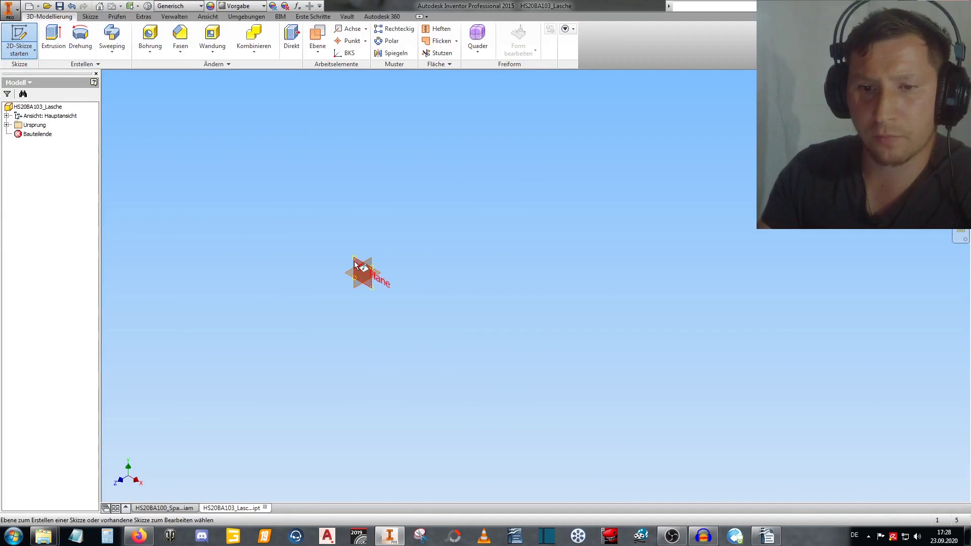
click(355, 264)
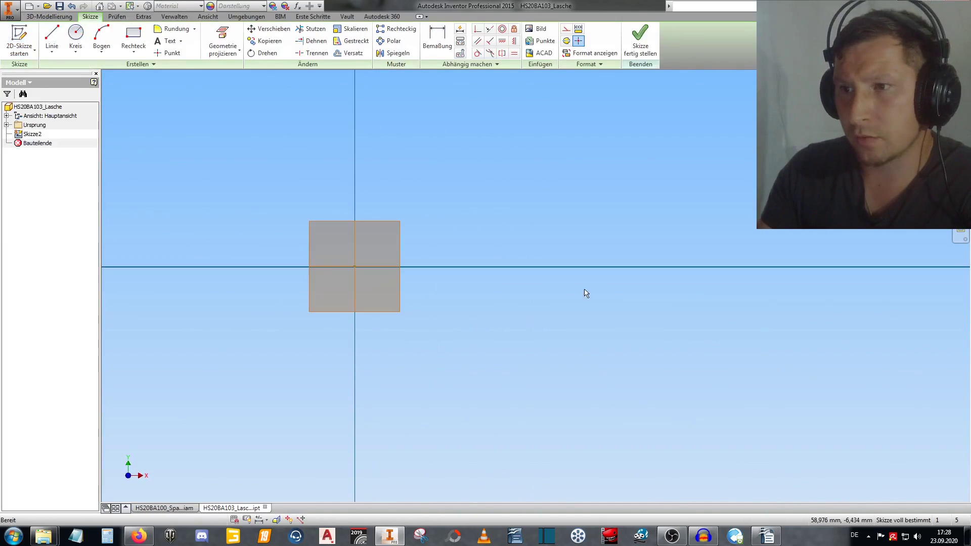
Draw a rectangle centred on the origin using midpoint and horizontal constraints.
click(133, 37)
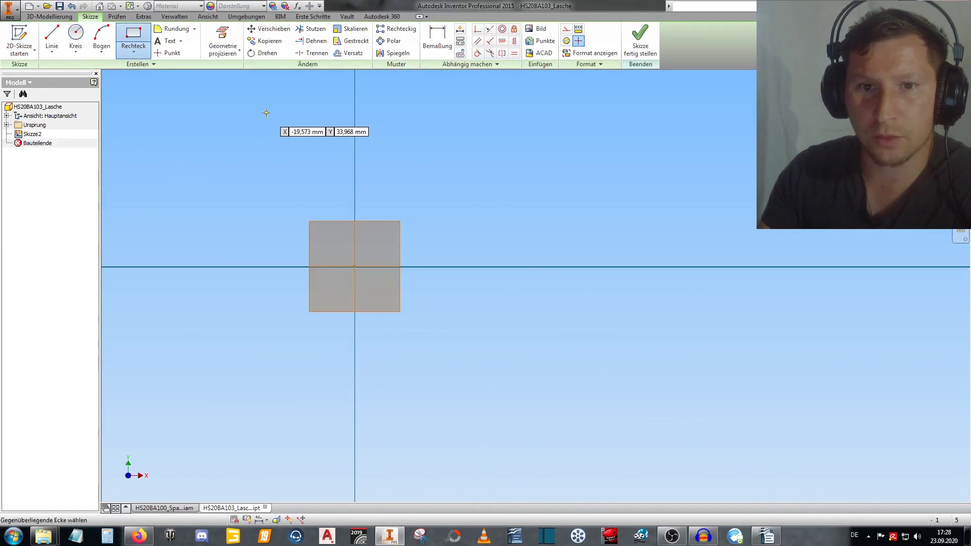
click(488, 422)
right_click(427, 236)
click(460, 235)
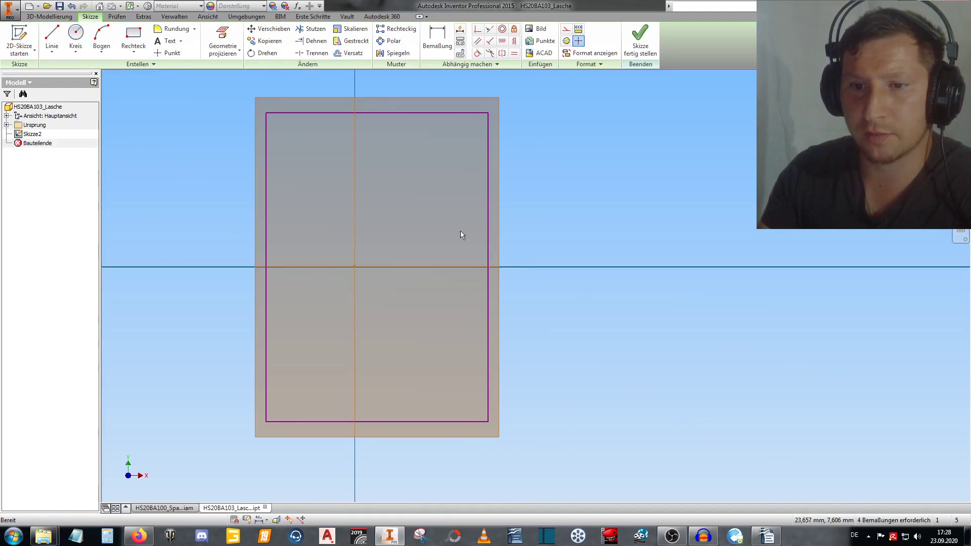
click(514, 40)
click(376, 112)
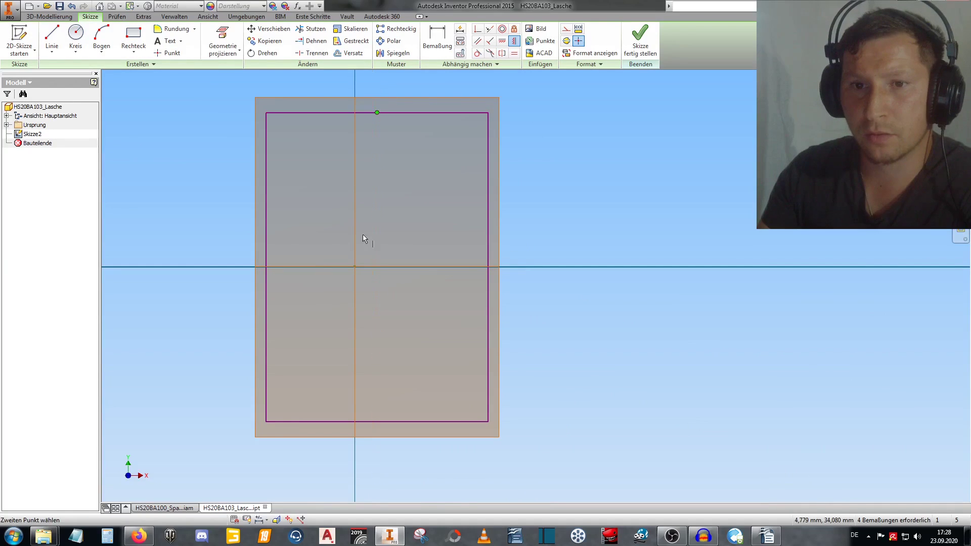
click(354, 266)
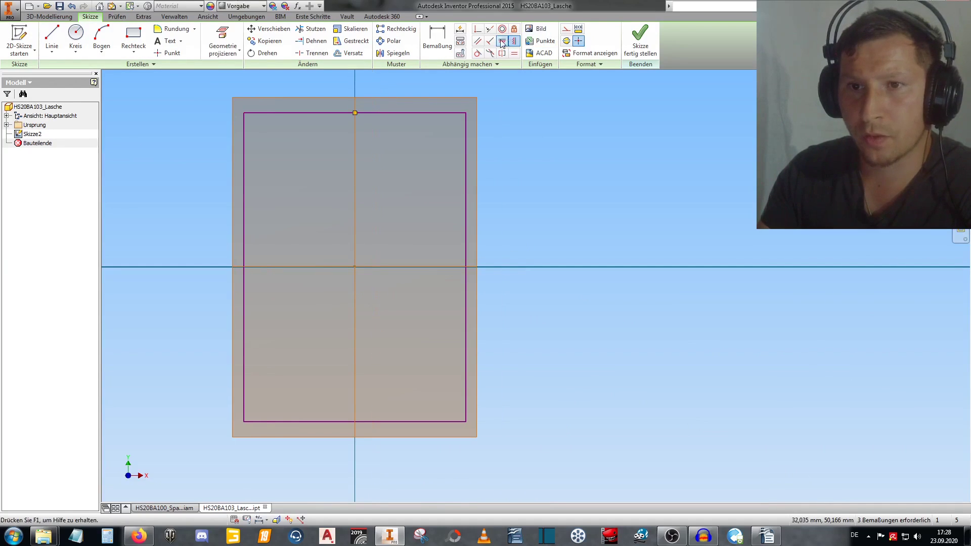
click(502, 42)
click(466, 268)
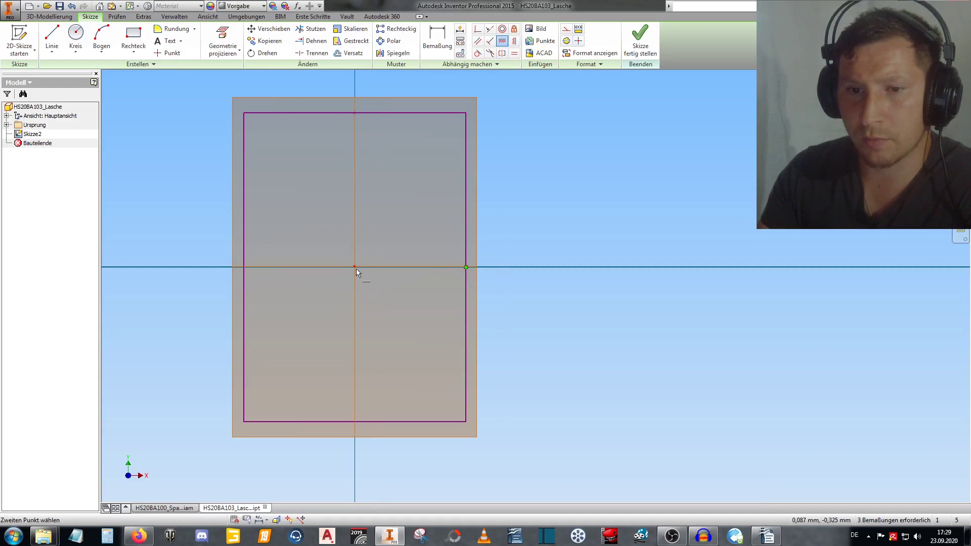
click(356, 269)
Dimension the rectangle 120 wide by 150 high.
key(d)
click(397, 112)
click(394, 90)
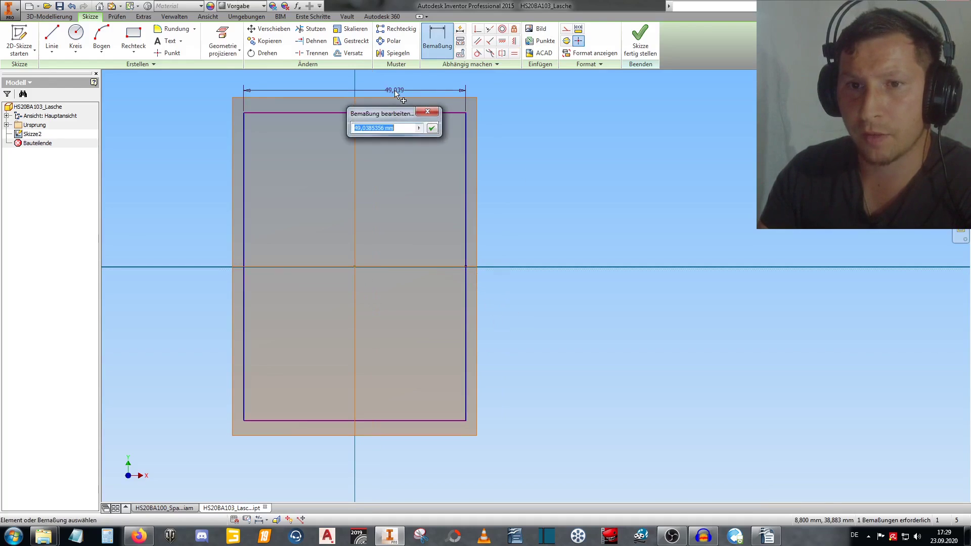
text(40)
key(Return)
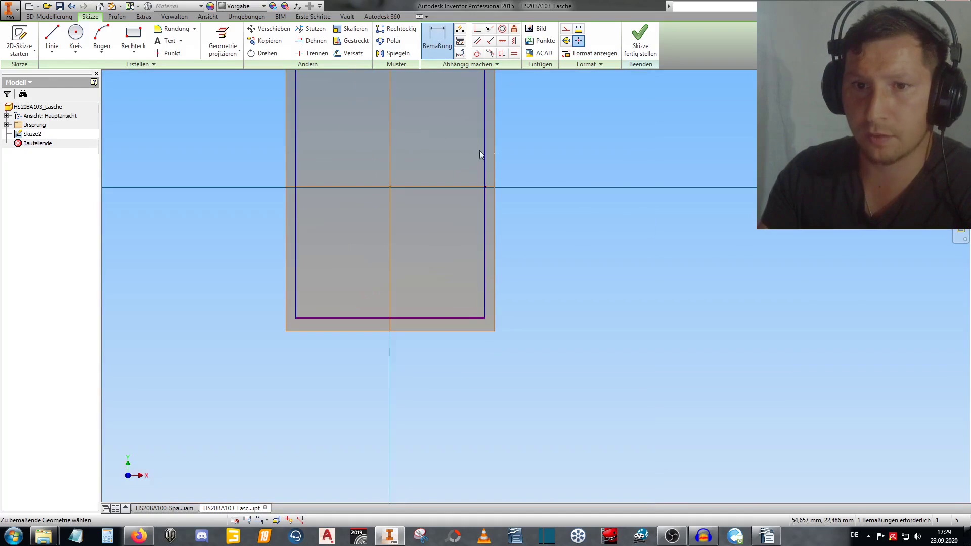
click(486, 144)
click(542, 142)
text(150)
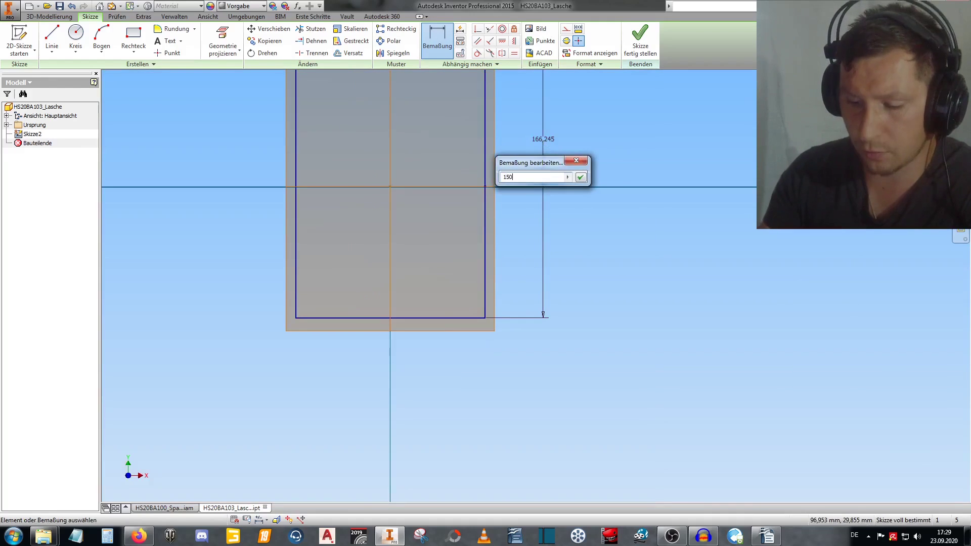
key(Return)
middle_drag(545, 144, 480, 214)
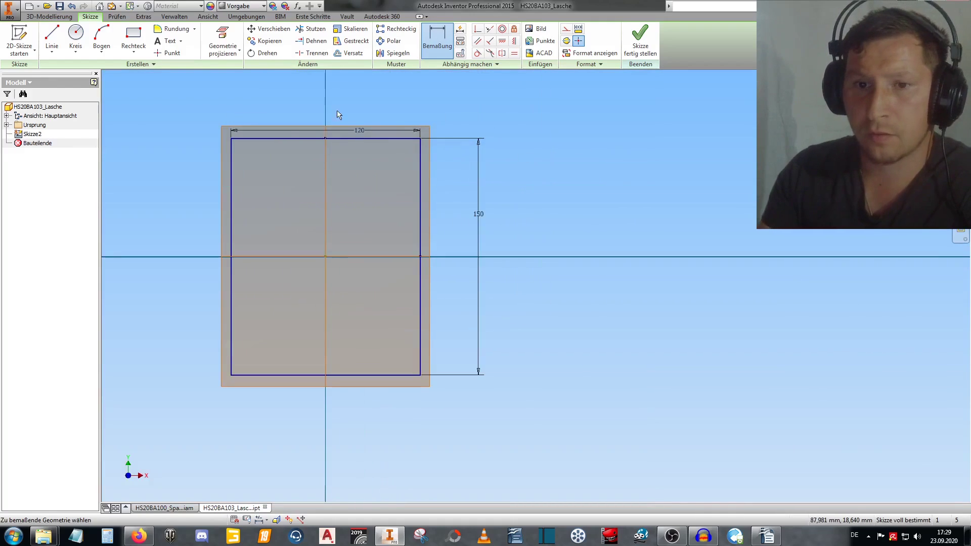
Draw a circle on the horizontal axis and give it a 40 diameter.
click(75, 33)
click(339, 256)
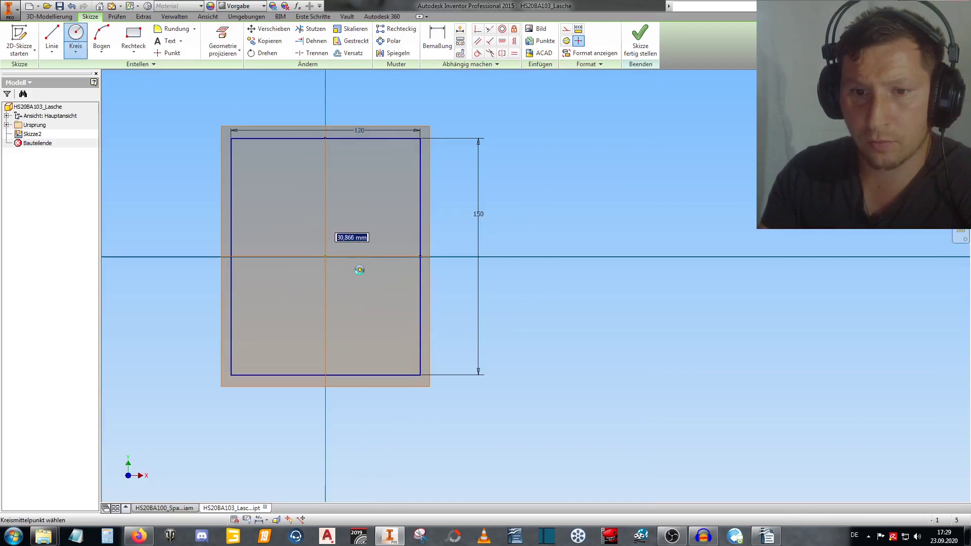
click(359, 268)
key(d)
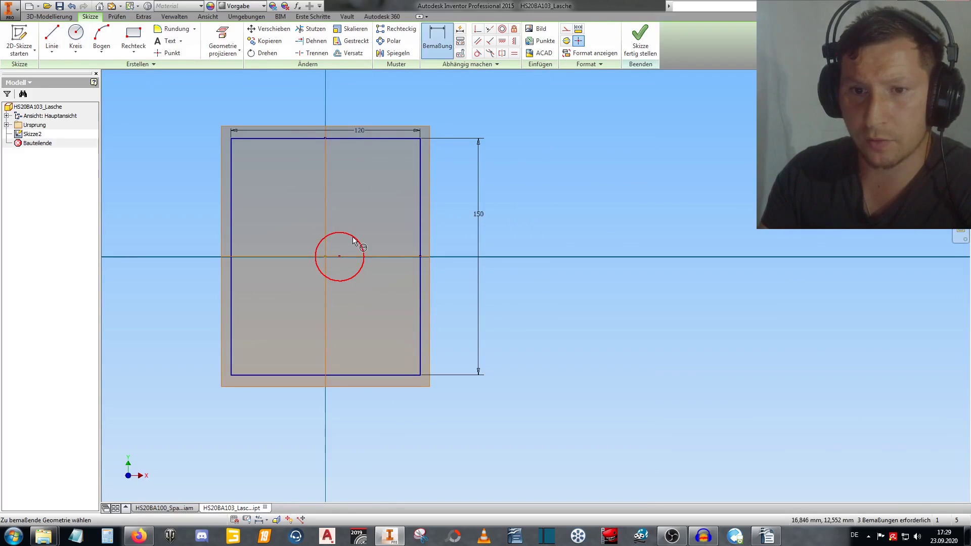
click(357, 240)
click(354, 209)
text(40)
key(Return)
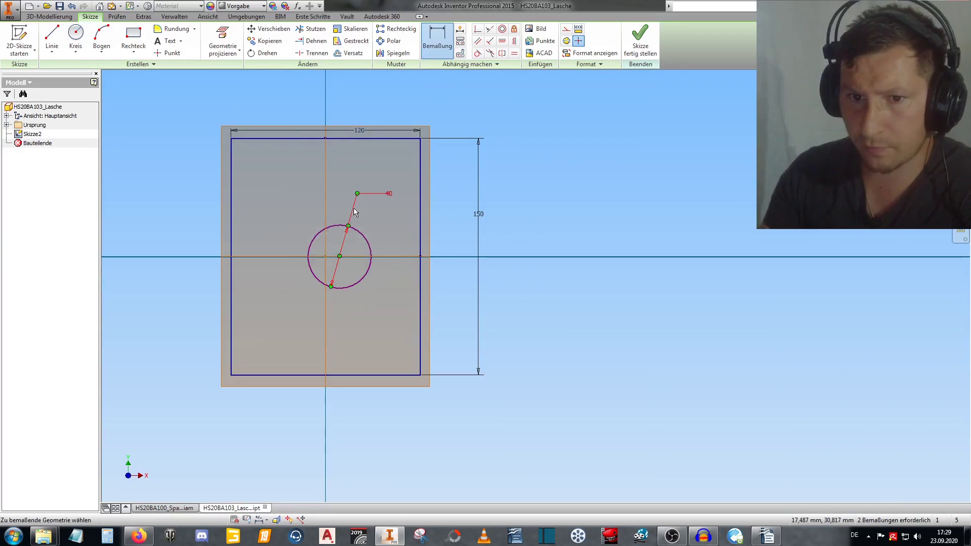
Place the hole centre 45 from the right edge and finish the sketch.
click(423, 236)
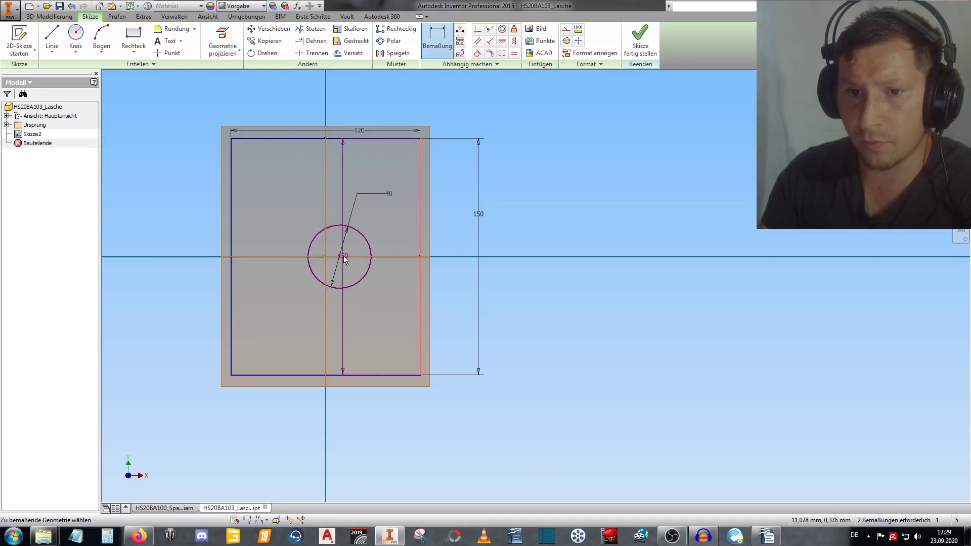
click(340, 256)
click(383, 317)
text(45)
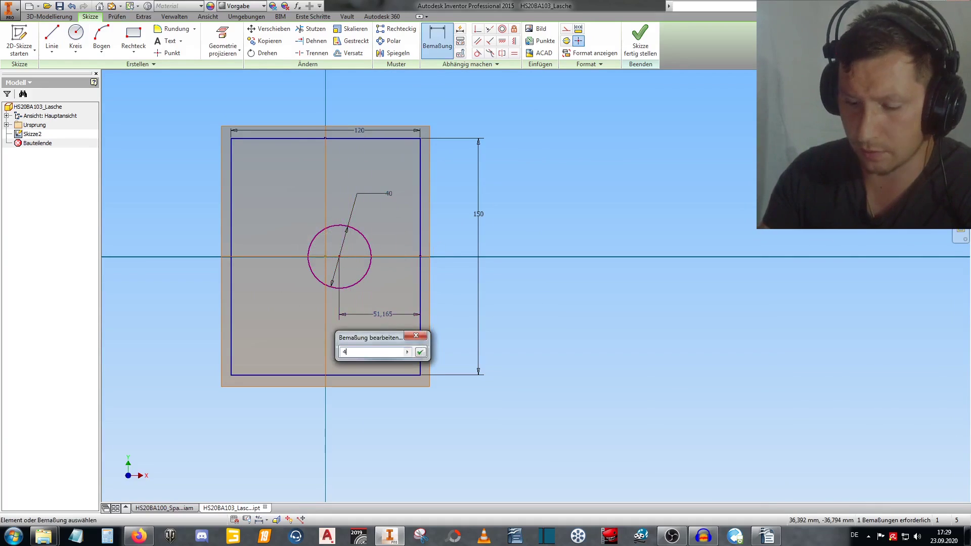
key(Return)
click(502, 40)
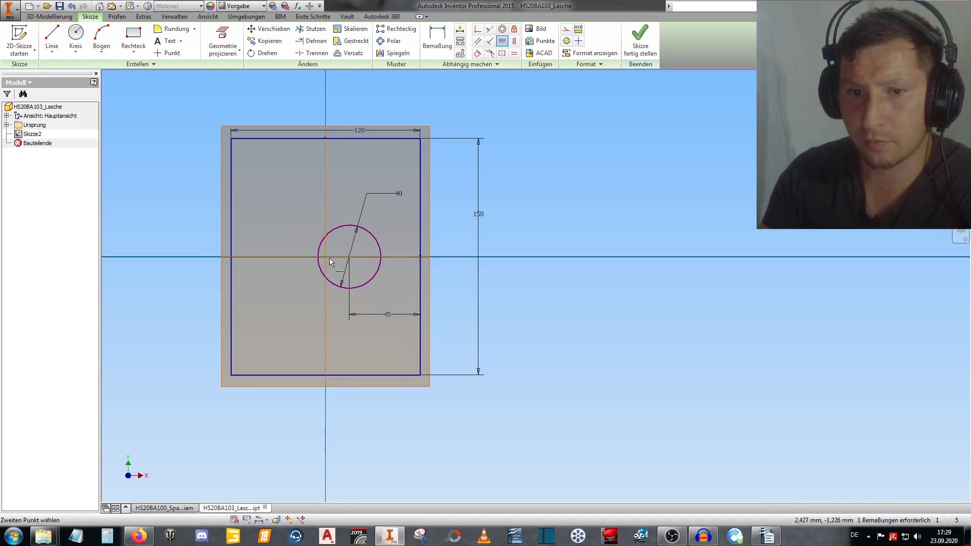
click(640, 38)
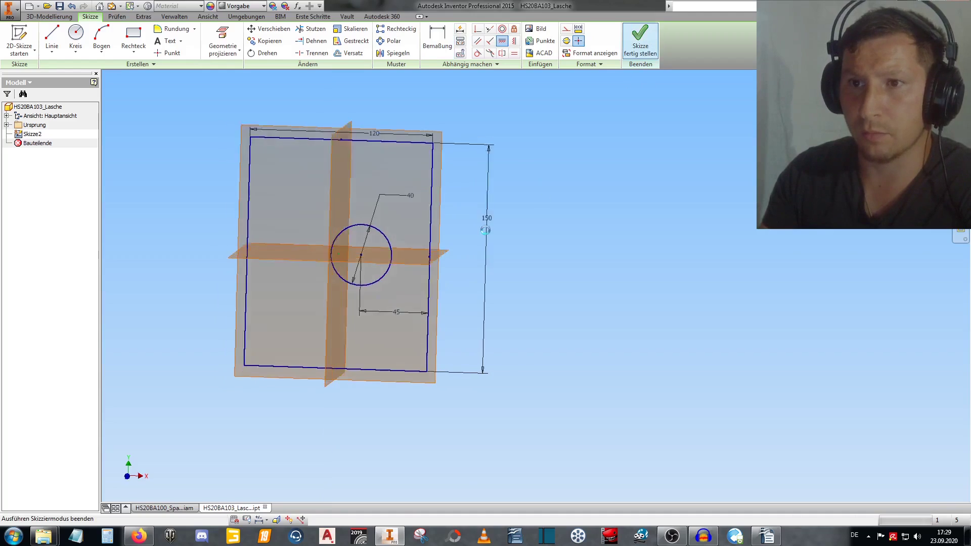
Extrude Skizze2 symmetrically by 10 mm into Extrusion2, then close the part.
click(53, 41)
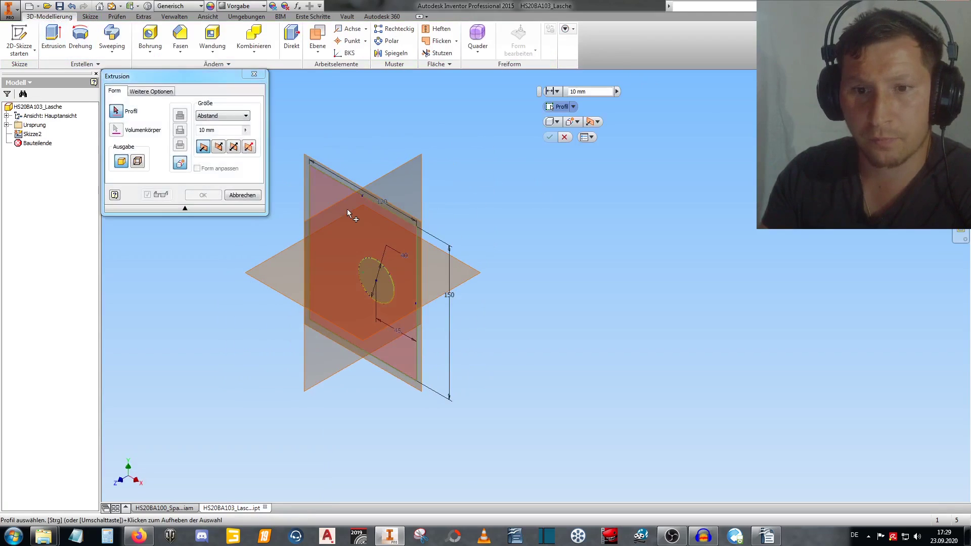
click(234, 147)
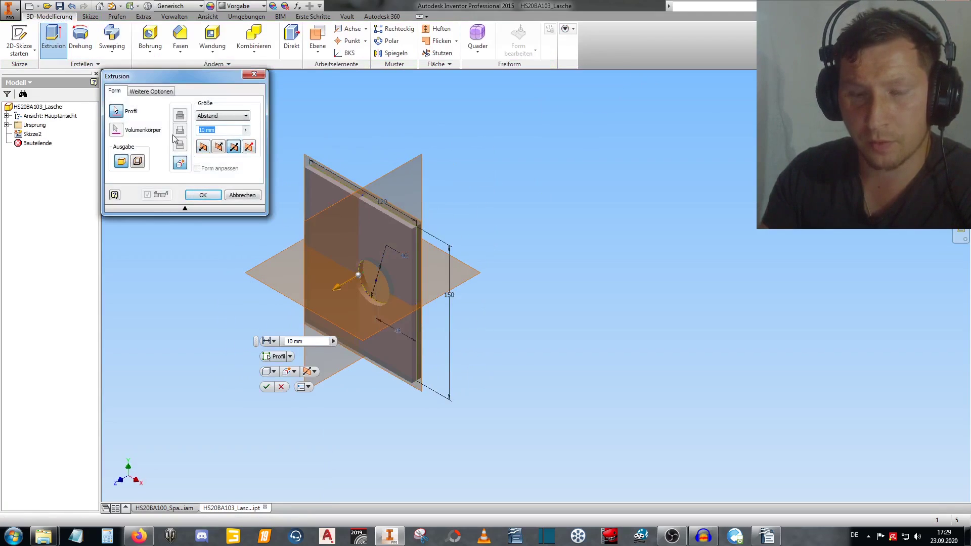
text(15)
click(202, 195)
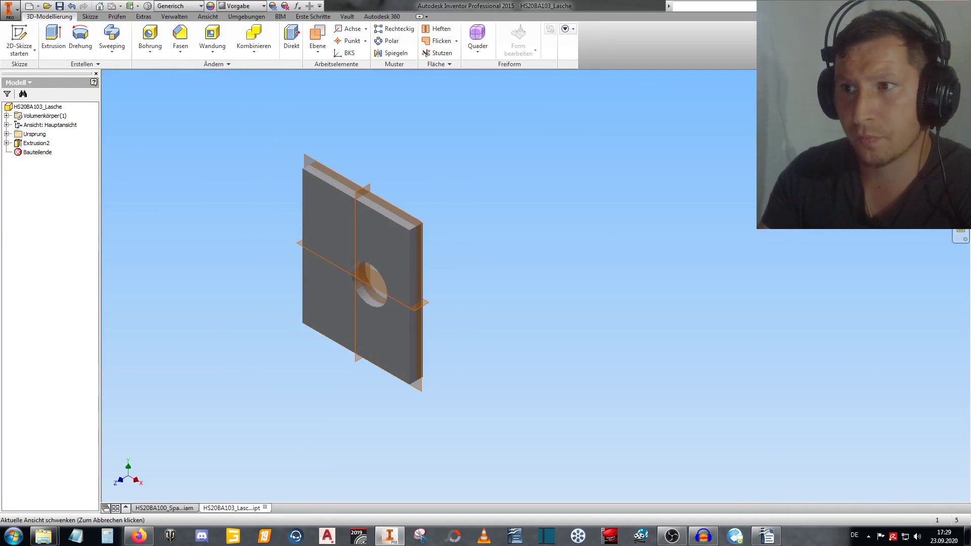
key(ctrl+F4)
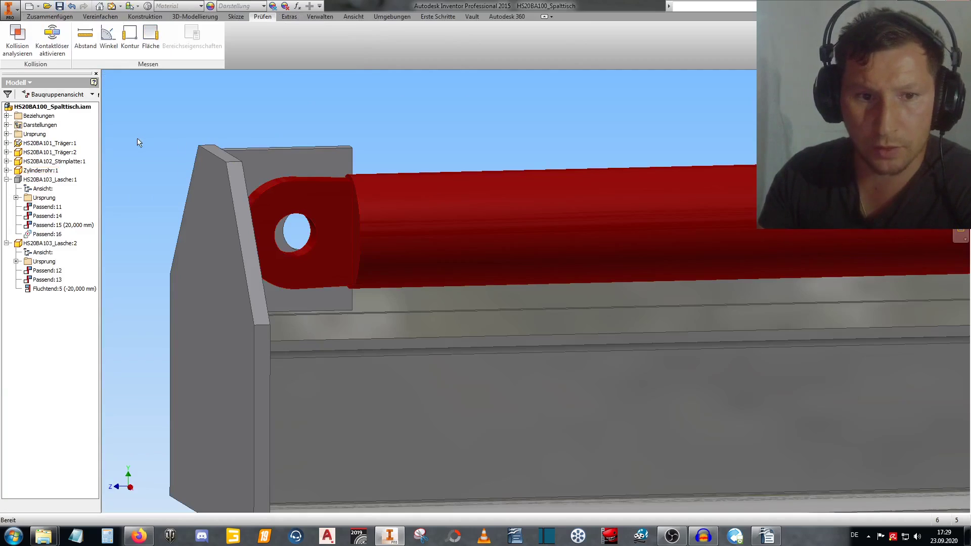
Drag the Zylinderrohr:1 cylinder tube out of place, dismissing the constraint error.
shift+middle_drag(140, 143, 191, 219)
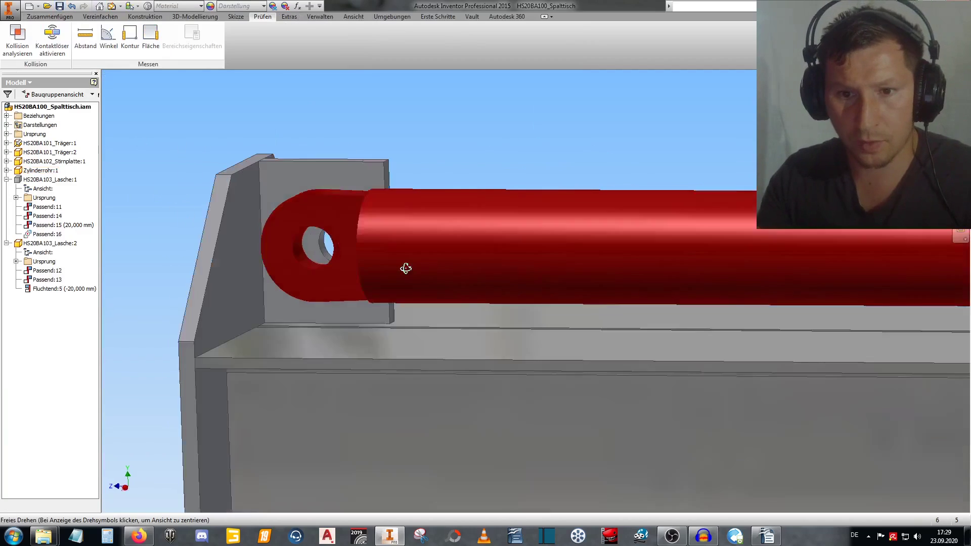
shift+middle_drag(405, 268, 424, 252)
drag(423, 251, 482, 133)
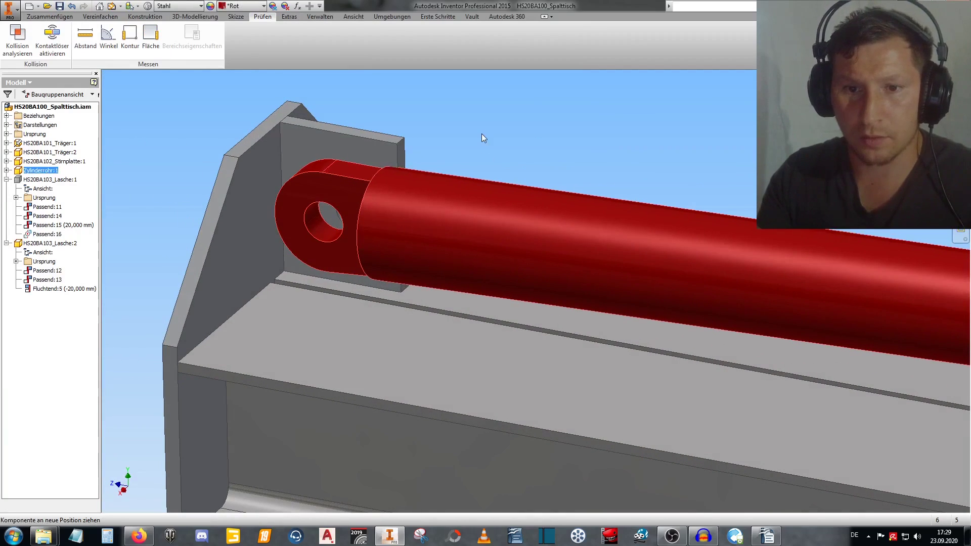
click(219, 93)
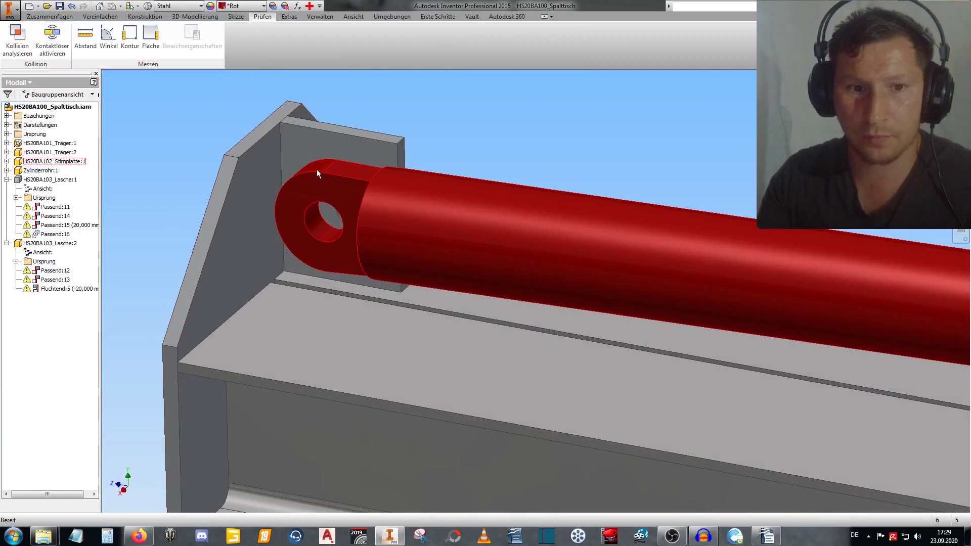
mouse_move(317, 169)
mouse_down()
mouse_move(381, 189)
mouse_move(568, 154)
mouse_up()
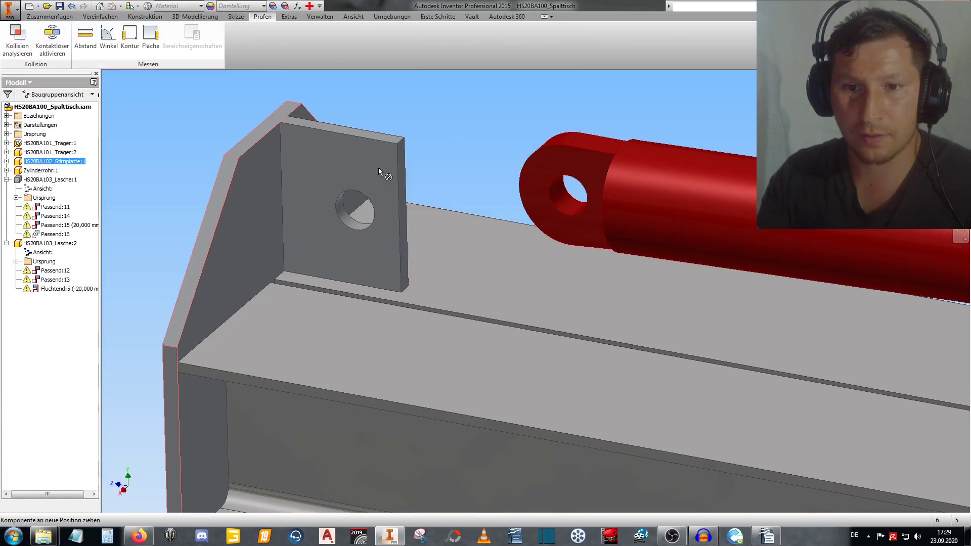
Pull HS20BA103_Lasche:1 out of place and toggle its visibility.
drag(378, 168, 428, 135)
right_click(48, 178)
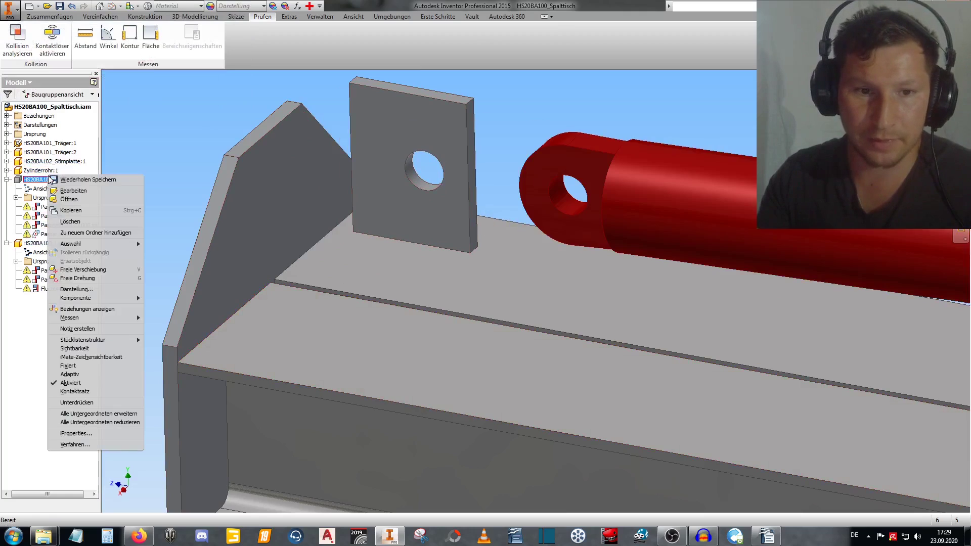
click(88, 348)
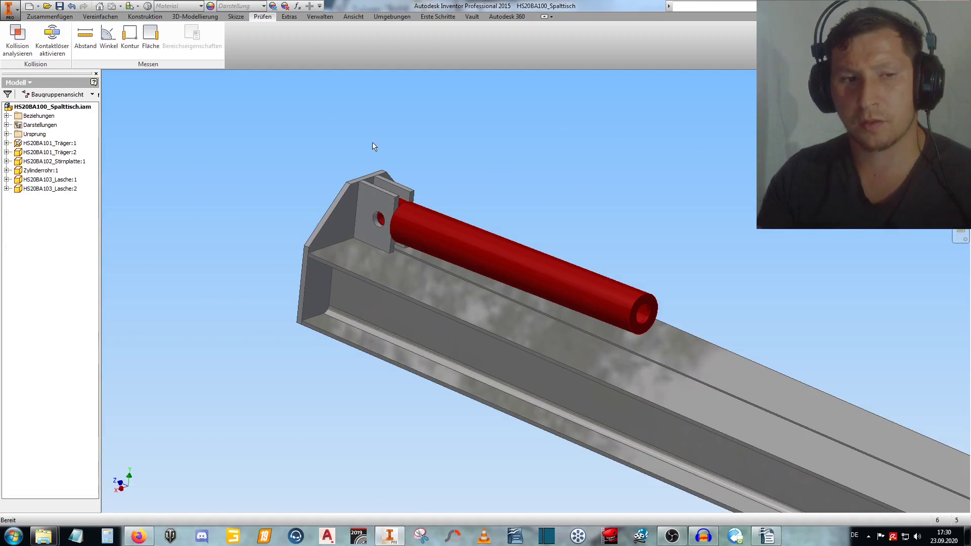
Swing the red tube about its pin and switch to a side view.
mouse_move(411, 217)
mouse_down()
mouse_move(438, 221)
mouse_move(460, 244)
mouse_up()
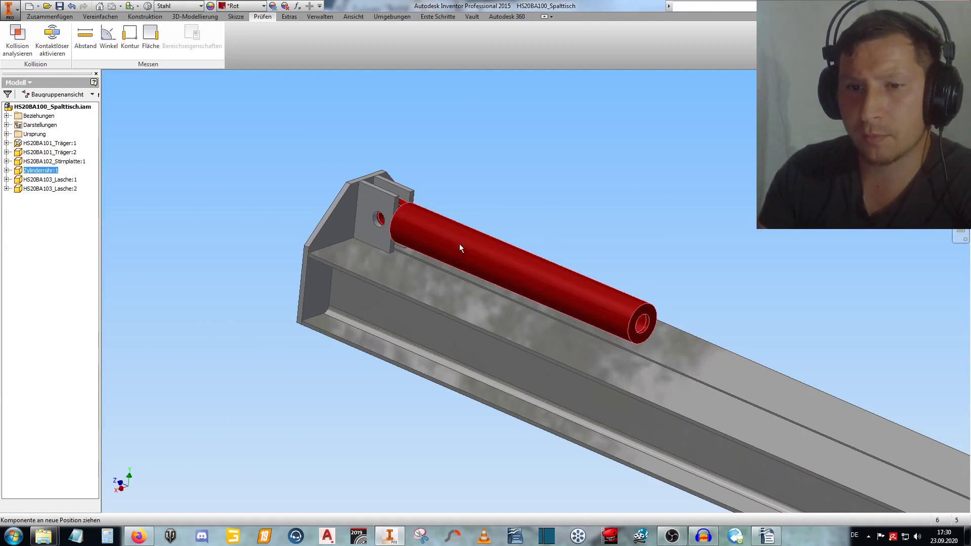
scroll(400, 204, down, 5)
key(Escape)
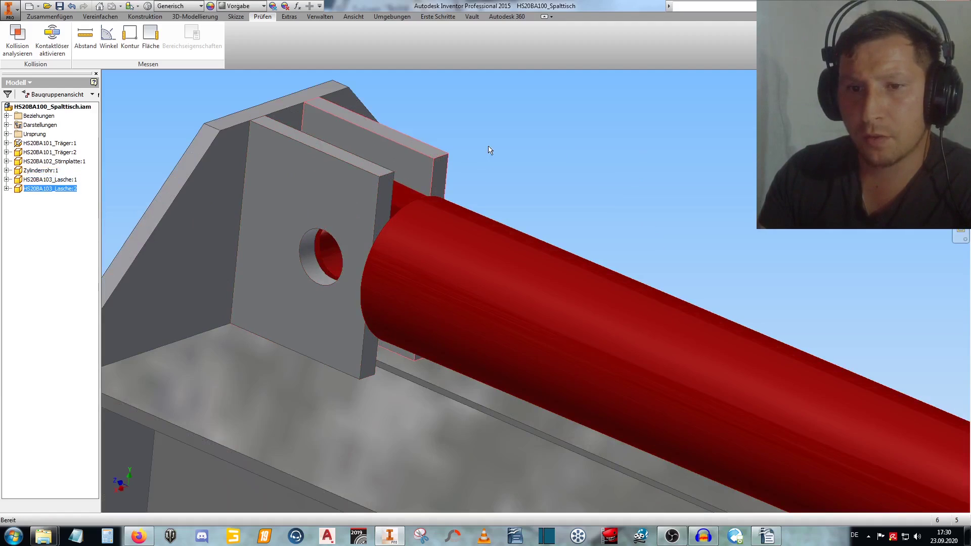
mouse_move(542, 146)
middle_down()
mouse_move(532, 159)
mouse_move(546, 159)
middle_up()
key(F5)
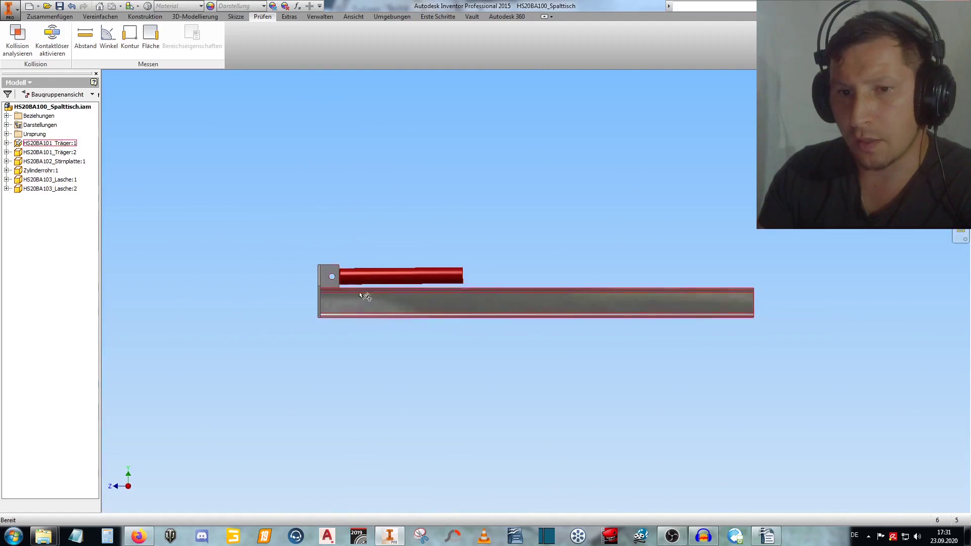
scroll(331, 278, down, 5)
mouse_move(471, 245)
mouse_down()
mouse_move(476, 230)
mouse_move(443, 230)
mouse_up()
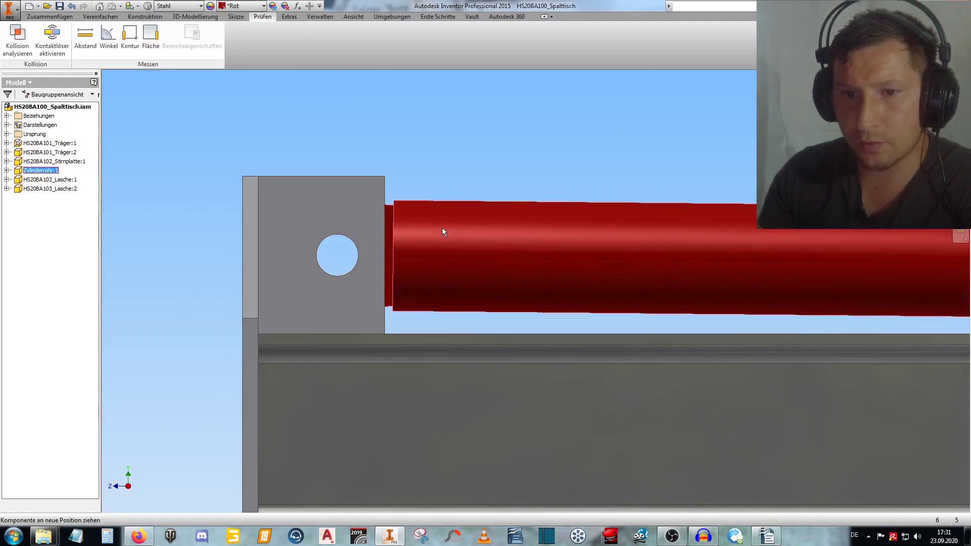
Measure the 7,615 mm distance at the tube's end edge.
click(81, 50)
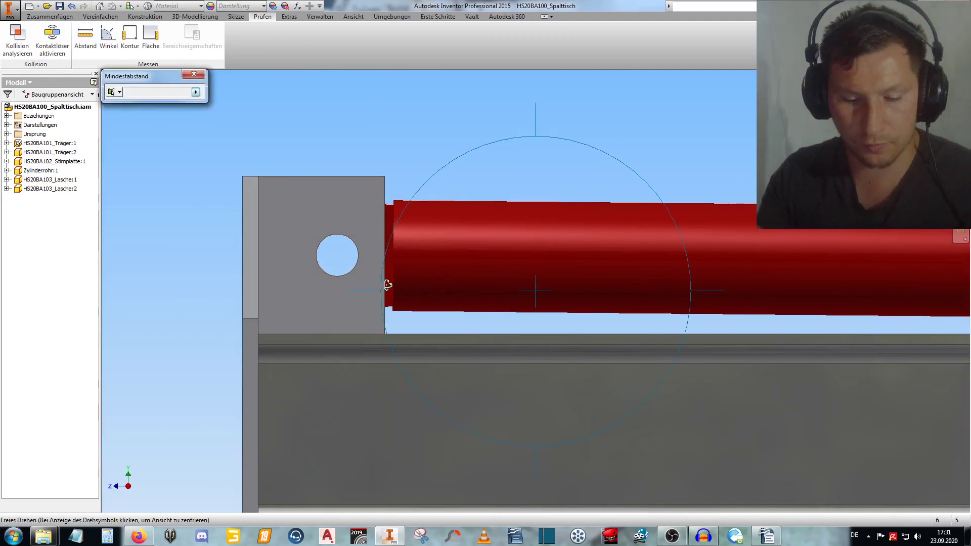
shift+middle_drag(386, 284, 427, 268)
click(420, 257)
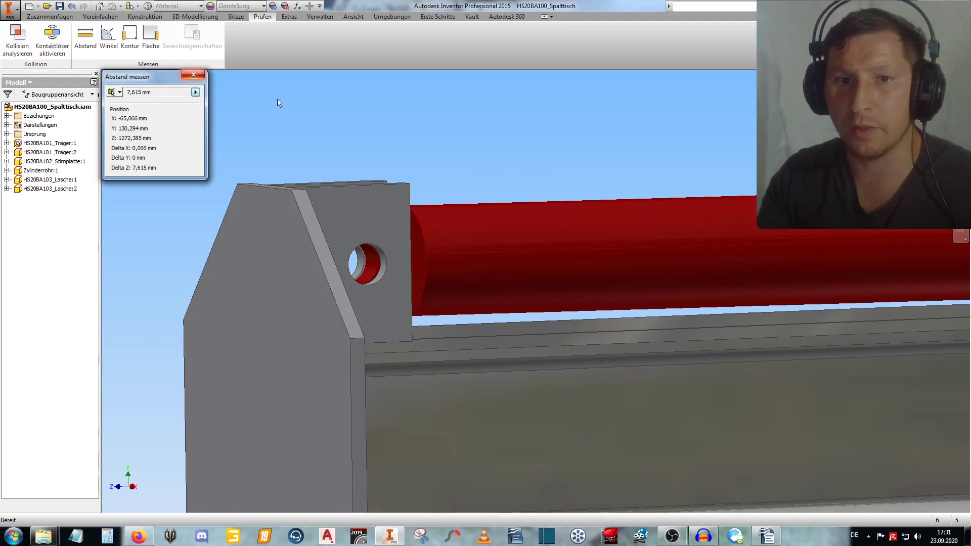
key(Escape)
key(F5)
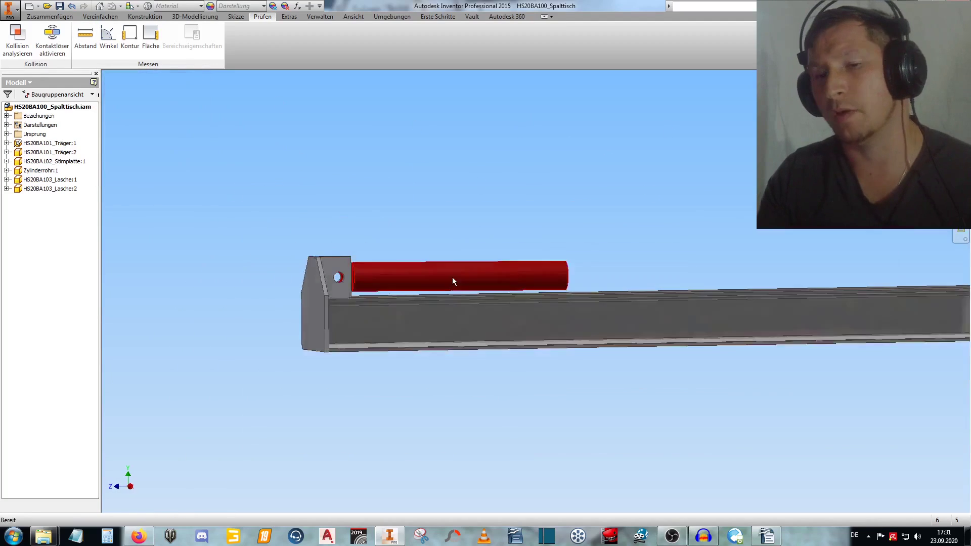
Tilt the red tube until it lies horizontal along the beam.
drag(338, 226, 348, 229)
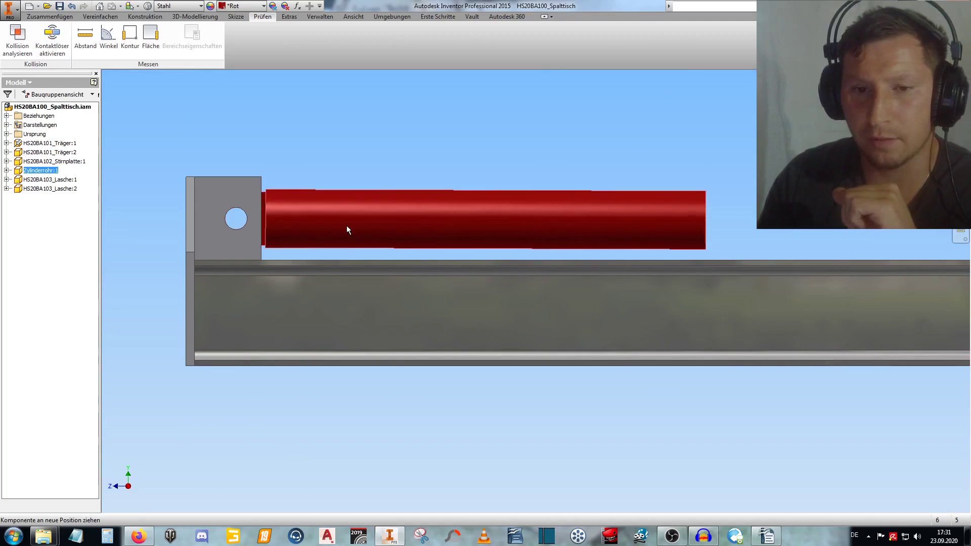
scroll(284, 162, up, 3)
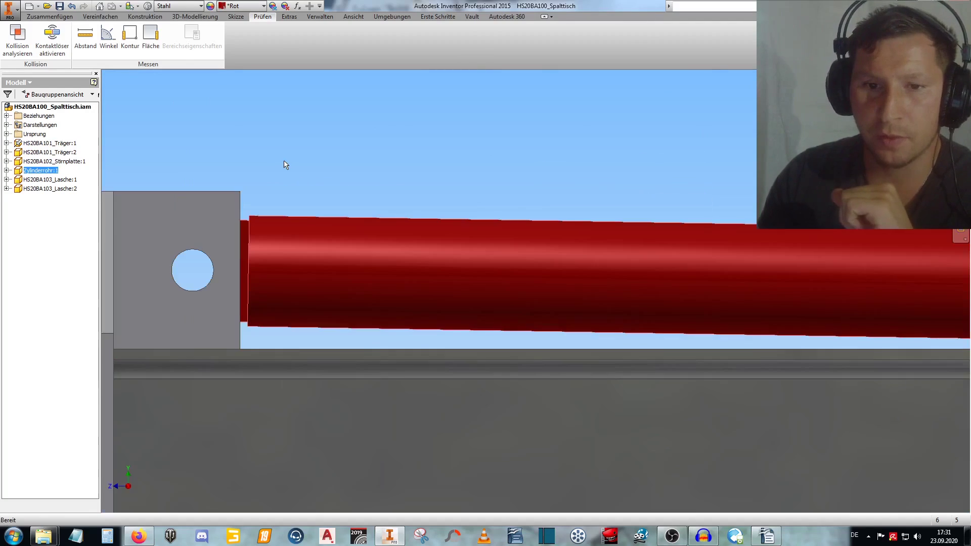
mouse_move(301, 205)
mouse_down()
mouse_move(333, 245)
mouse_move(332, 225)
mouse_up()
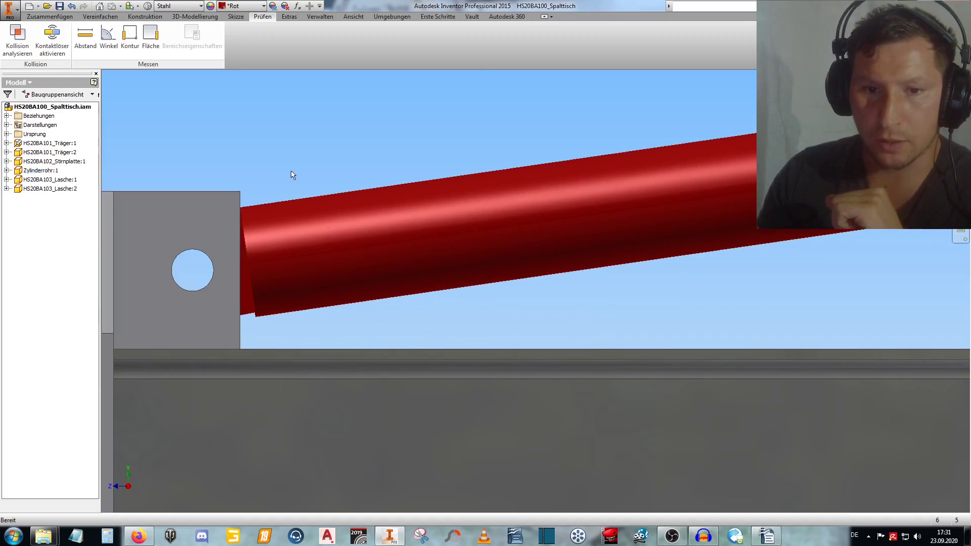
scroll(293, 177, down, 4)
click(418, 216)
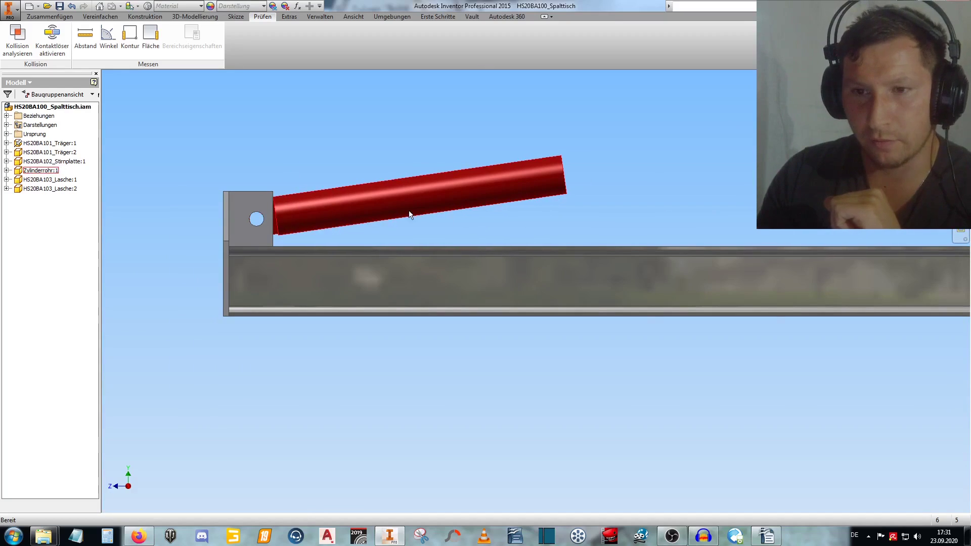
drag(422, 198, 447, 228)
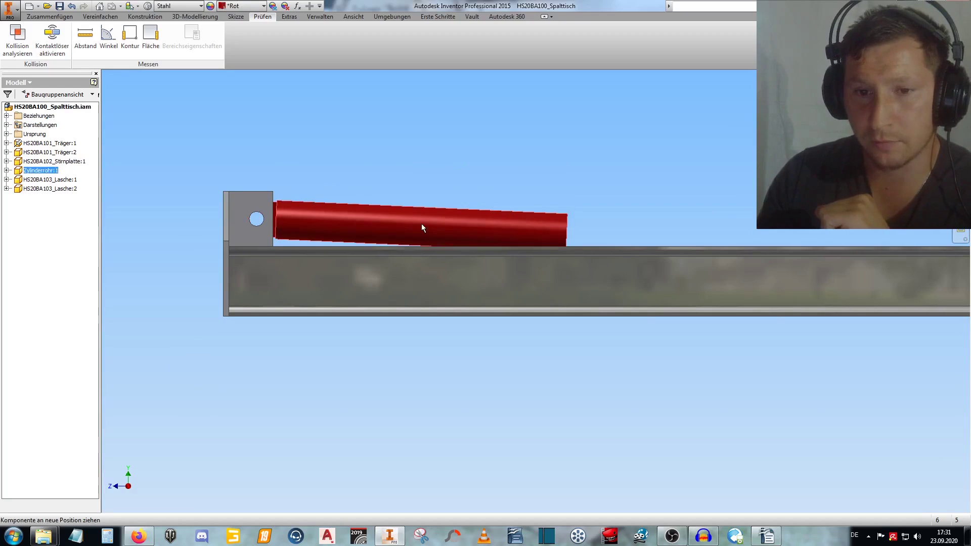
scroll(292, 219, up, 3)
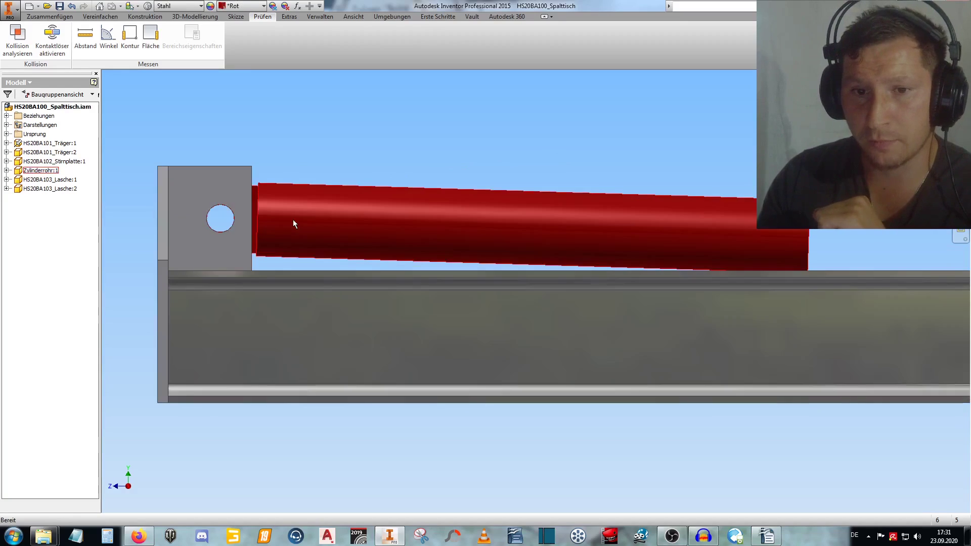
drag(293, 220, 320, 223)
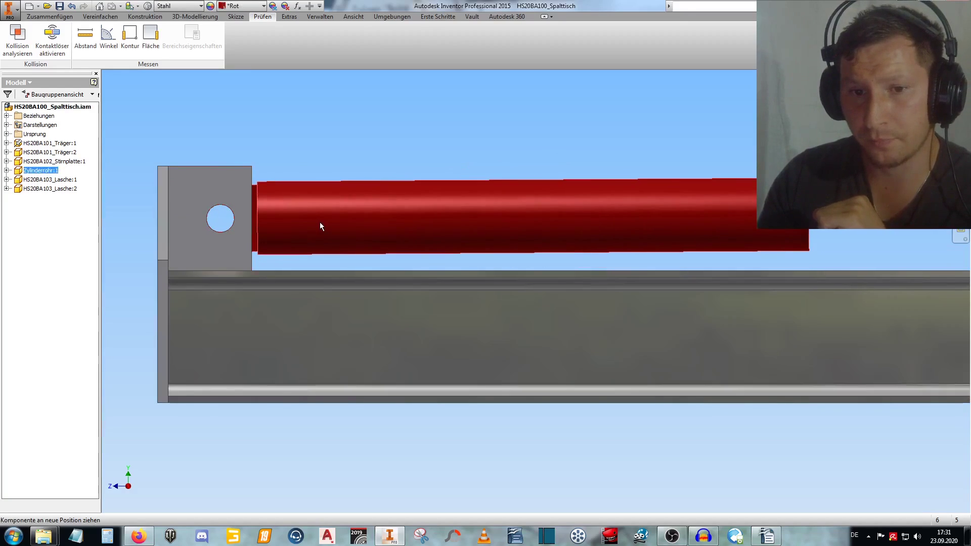
scroll(273, 182, up, 1)
scroll(261, 192, up, 2)
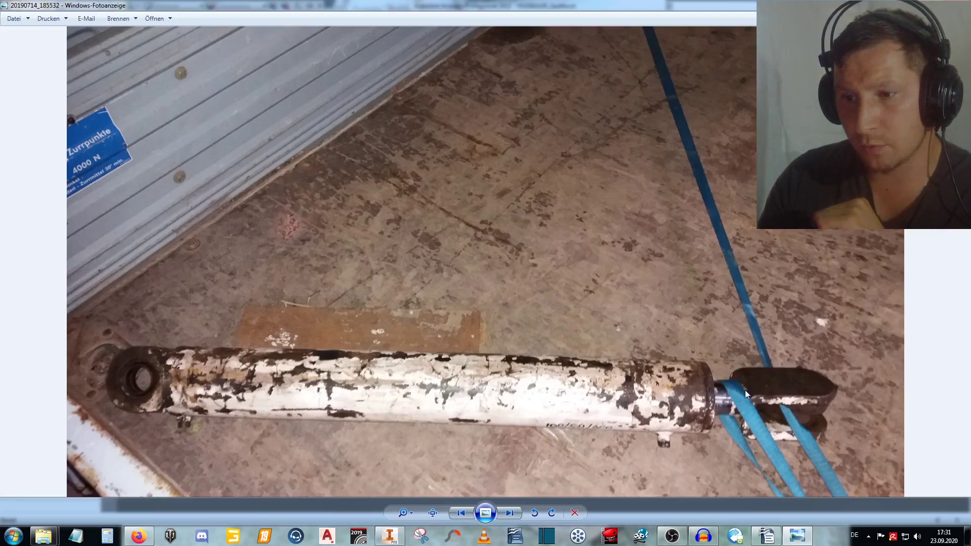
key(alt+F4)
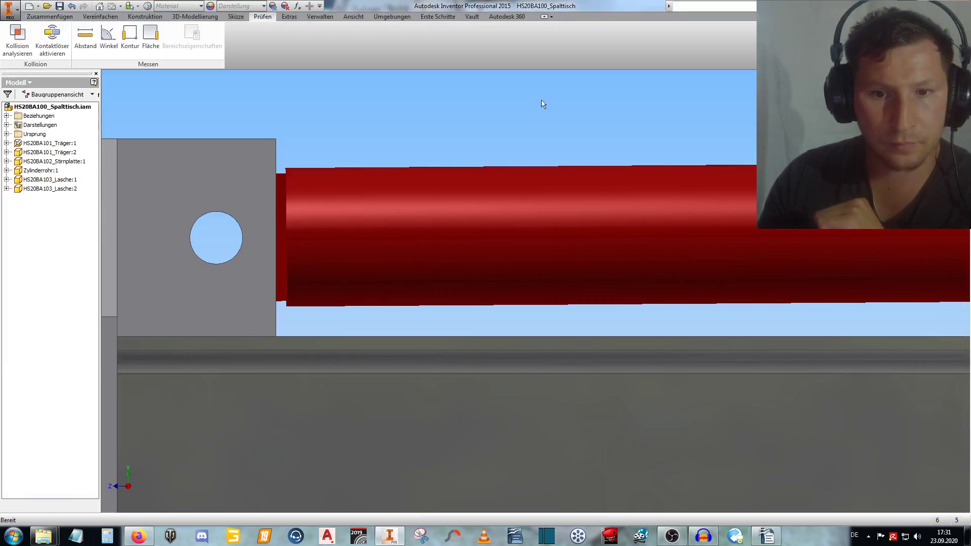
Edit Lasche:1 in place, chamfer its top-right edge by 15 mm, and return to the assembly.
middle_drag(226, 311, 273, 311)
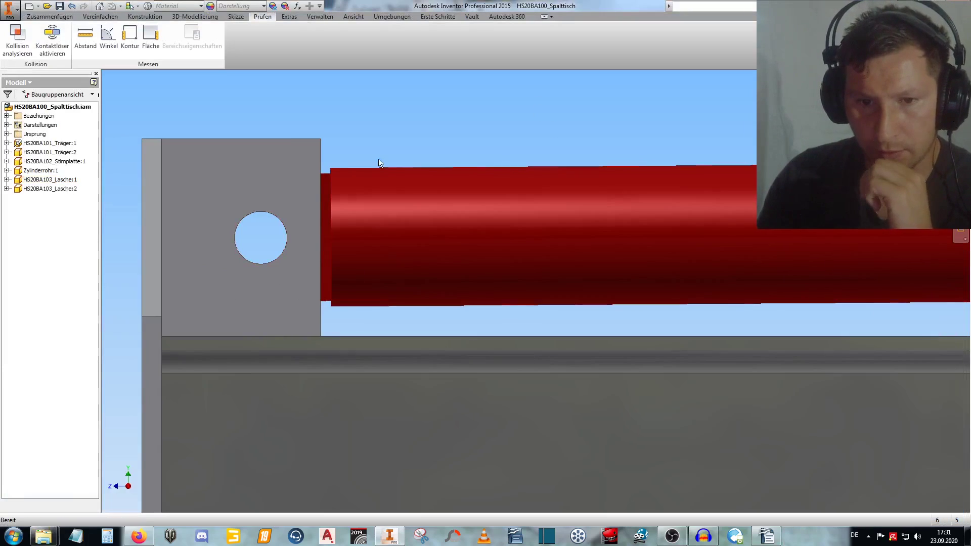
double_click(315, 145)
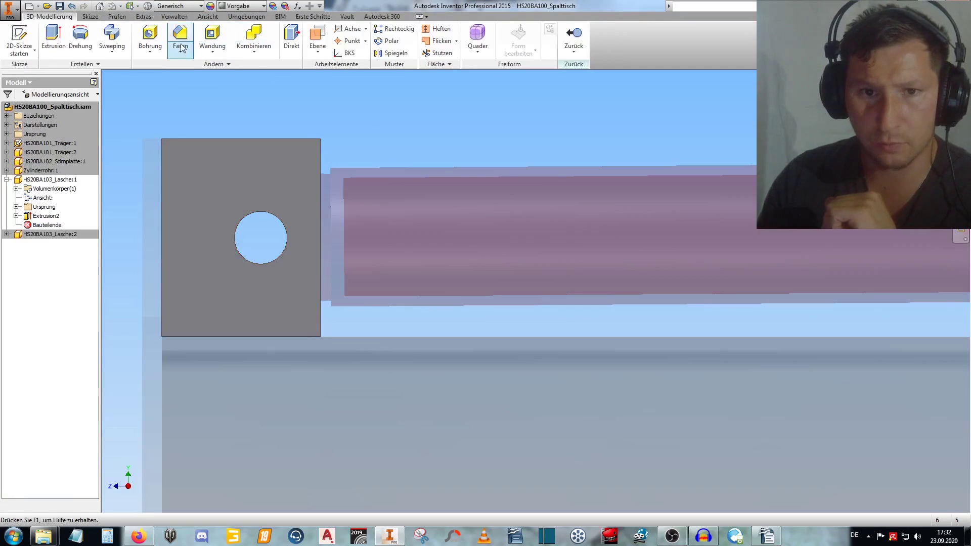
click(186, 35)
shift+middle_drag(389, 181, 445, 244)
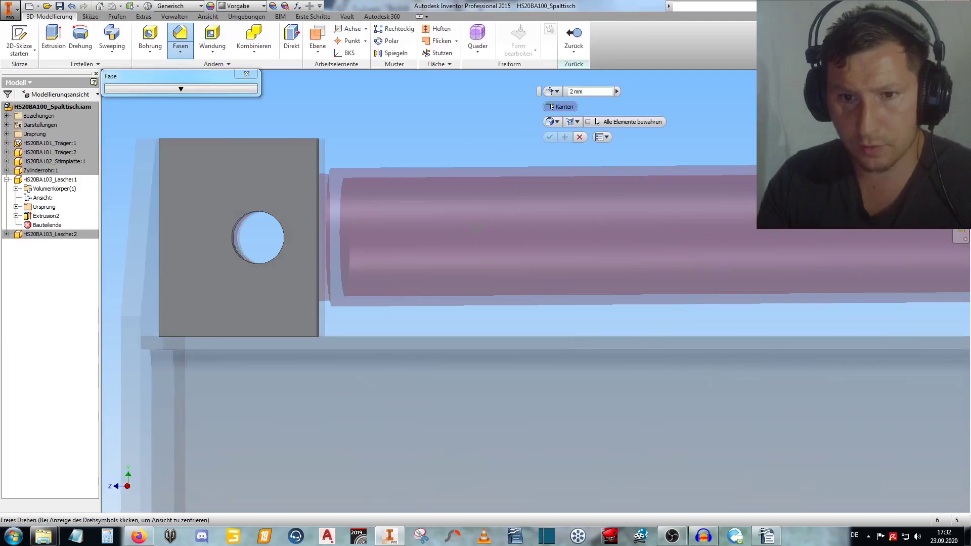
click(320, 140)
text(15)
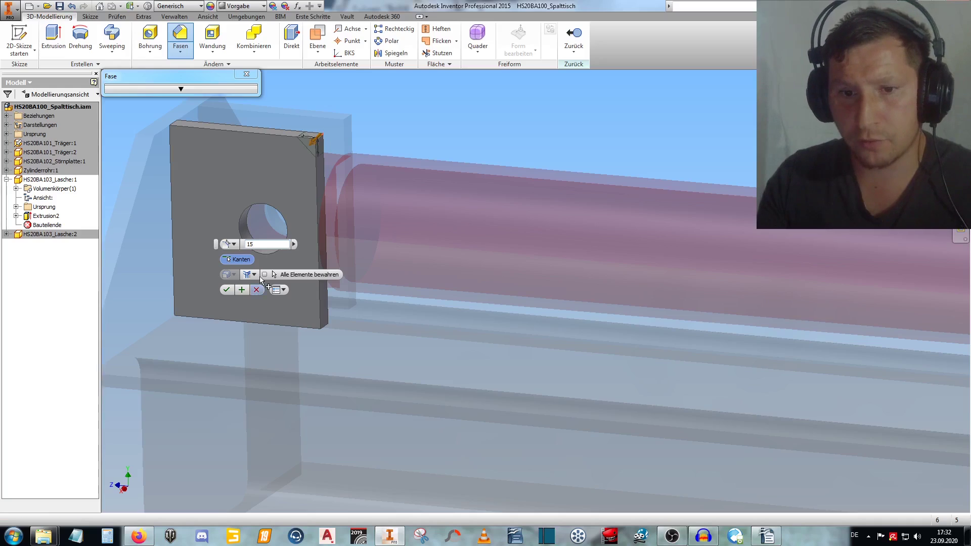
click(226, 290)
right_click(403, 150)
click(403, 151)
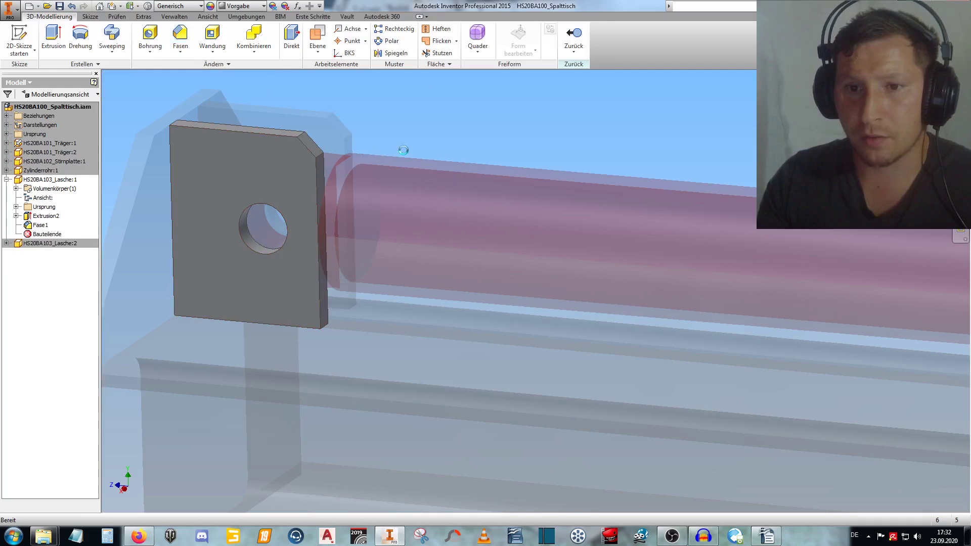
middle_drag(396, 108, 397, 161)
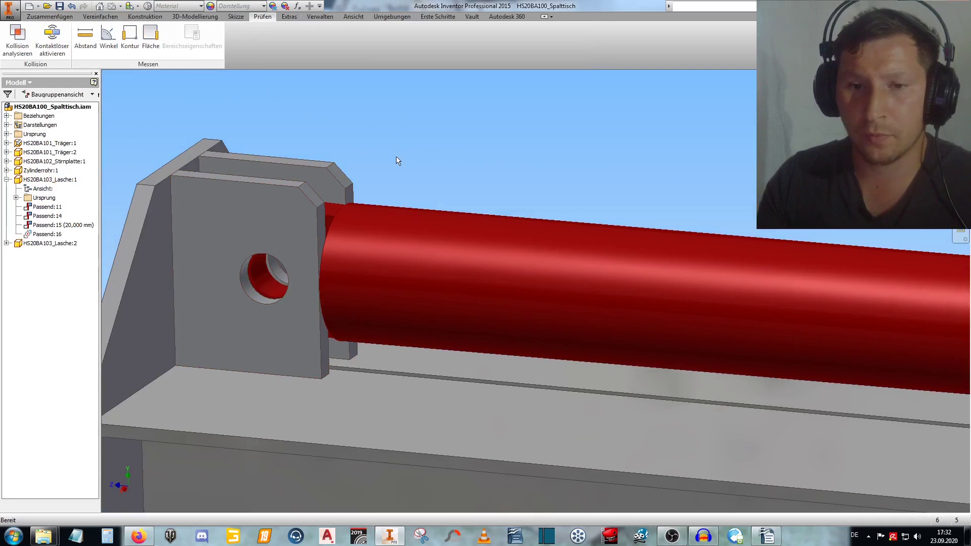
click(6, 179)
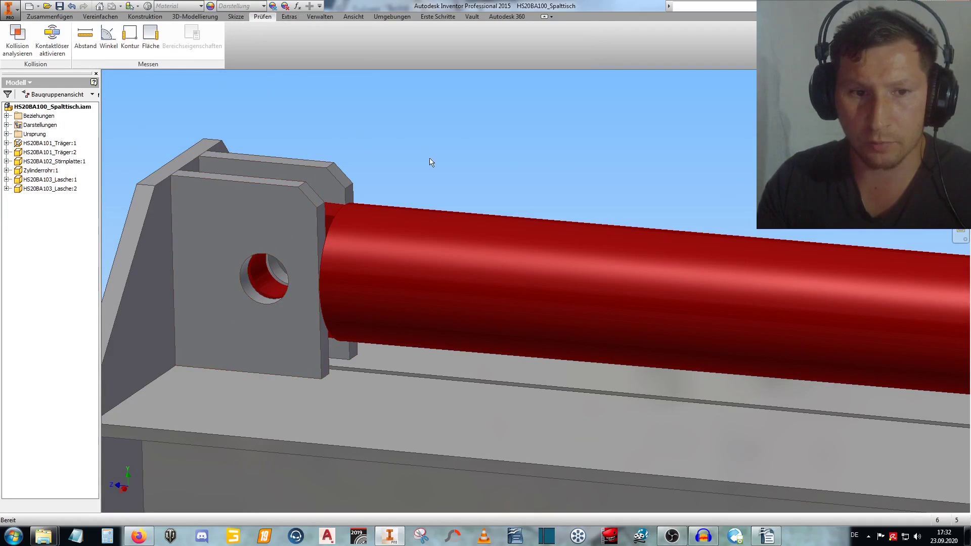
key(Page_Up)
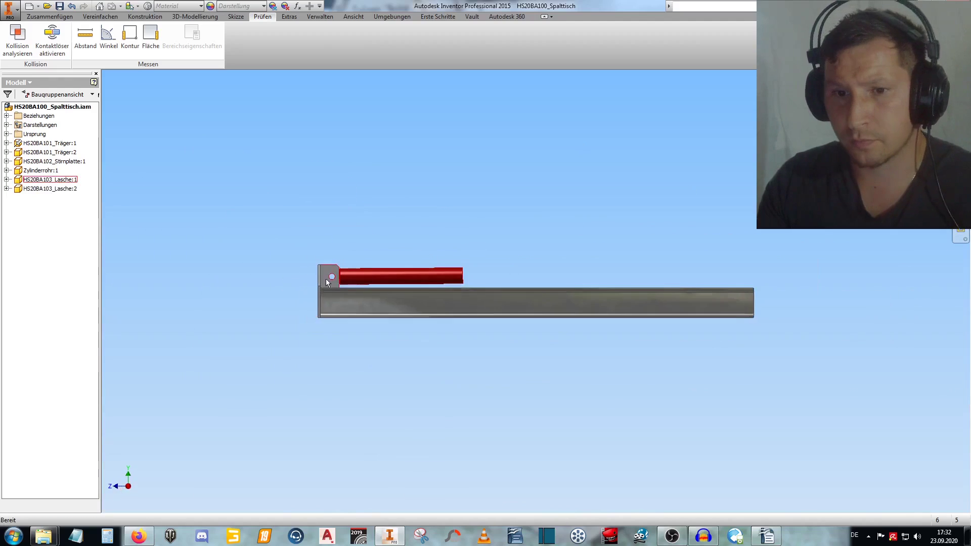
scroll(326, 278, down, 5)
shift+middle_drag(449, 201, 423, 178)
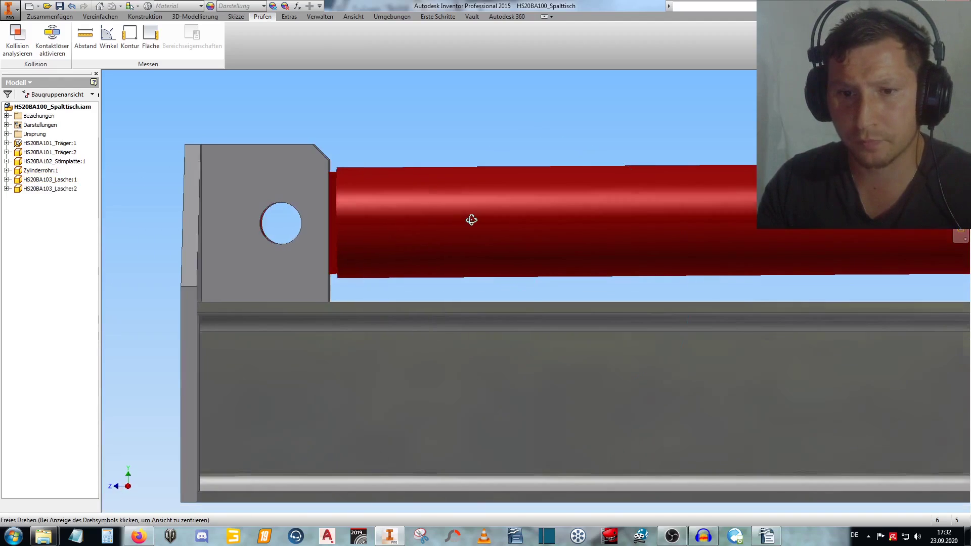
shift+middle_drag(470, 219, 338, 302)
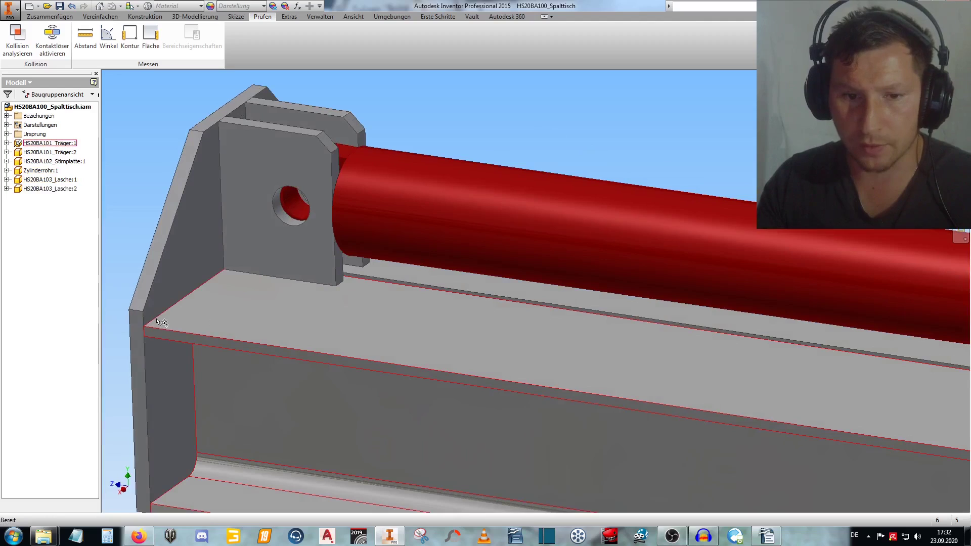
scroll(231, 283, up, 5)
scroll(232, 283, down, 1)
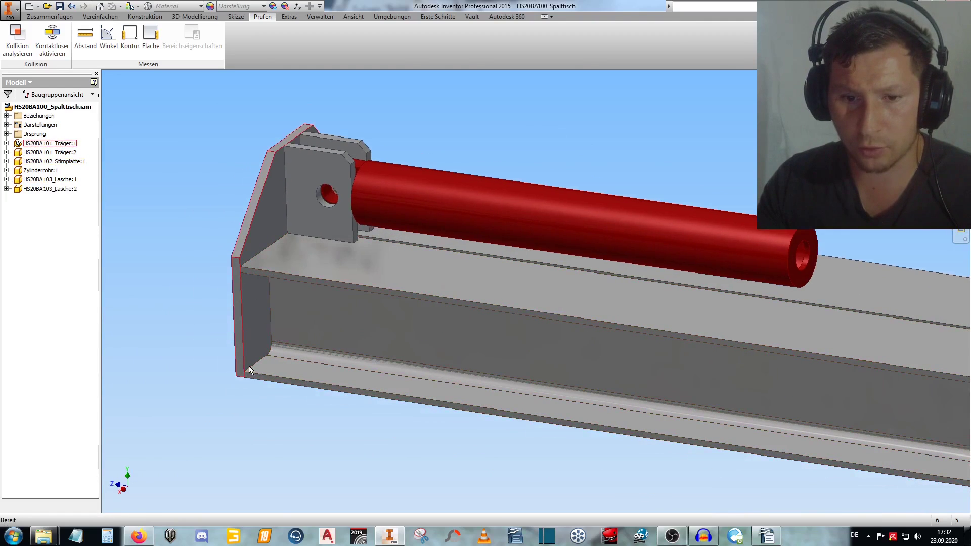
mouse_move(366, 343)
shift+middle_down()
mouse_move(408, 308)
mouse_move(325, 325)
shift+middle_up()
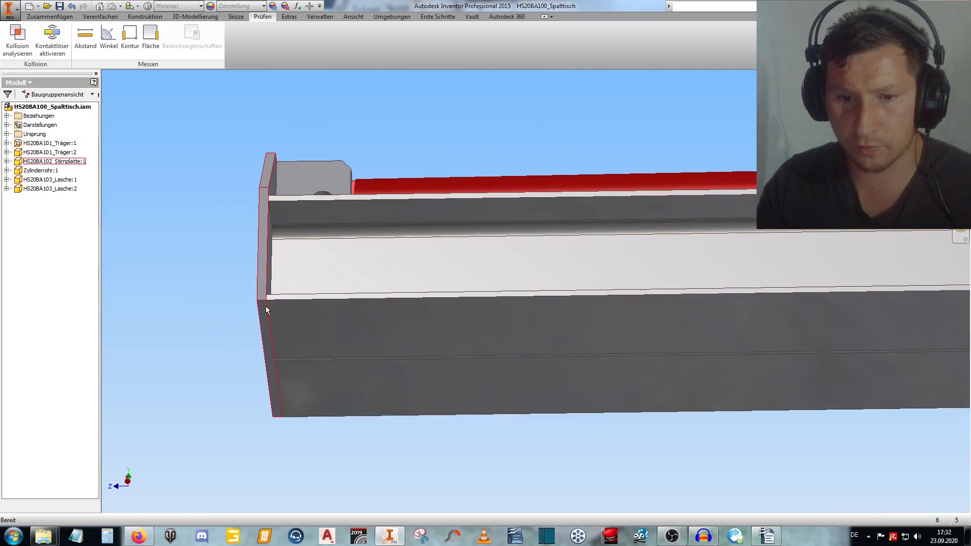
shift+middle_drag(282, 403, 336, 141)
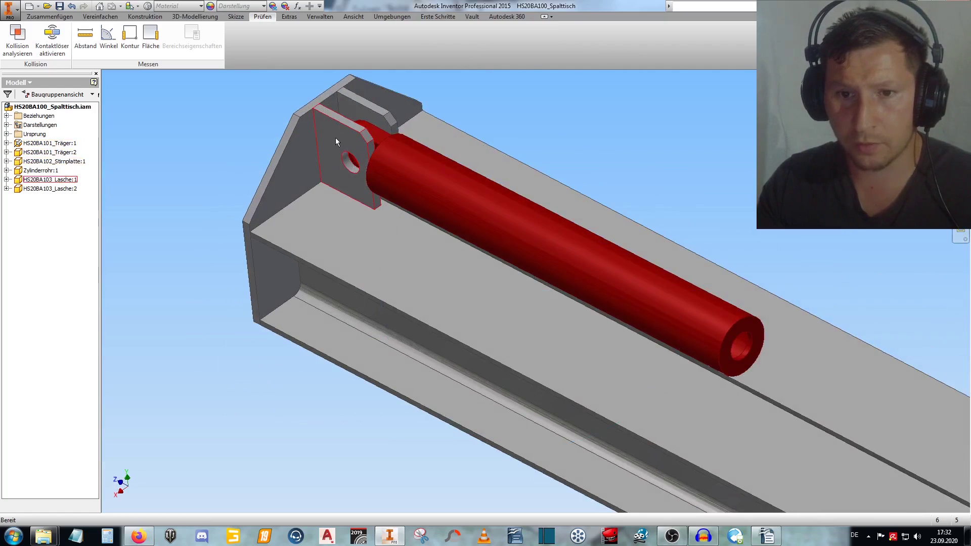
scroll(354, 135, up, 1)
scroll(299, 153, down, 3)
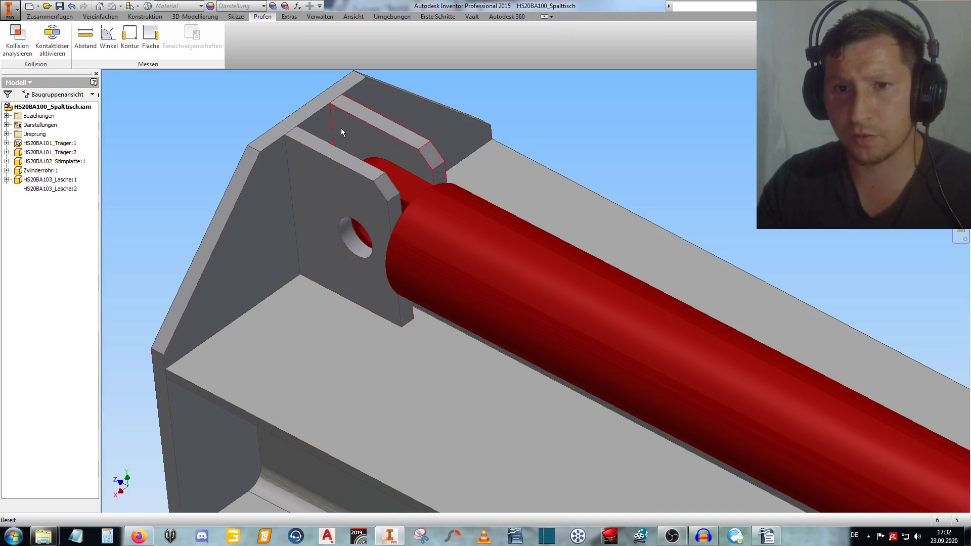
Begin a chamfer on Lasche:1 in place, then cancel it and leave part editing.
double_click(331, 188)
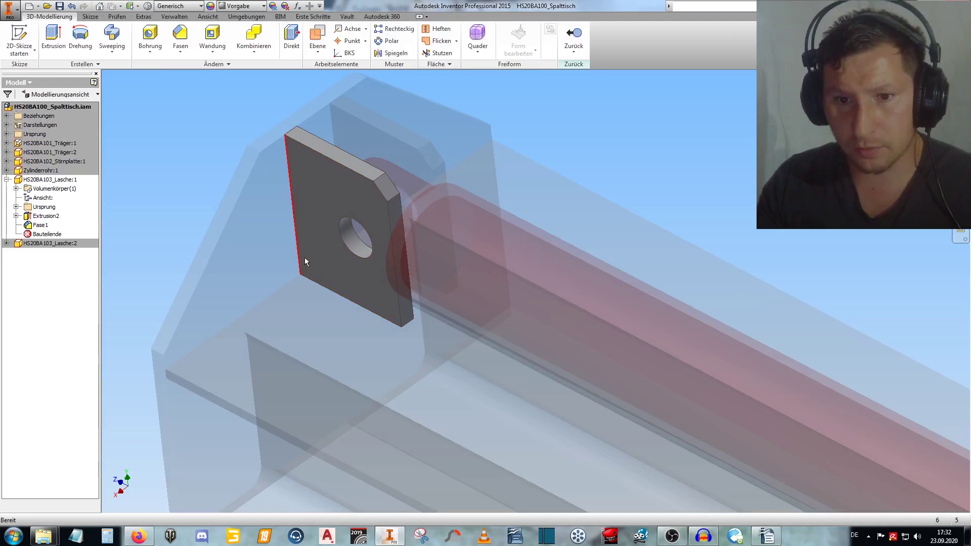
click(180, 36)
key(F4)
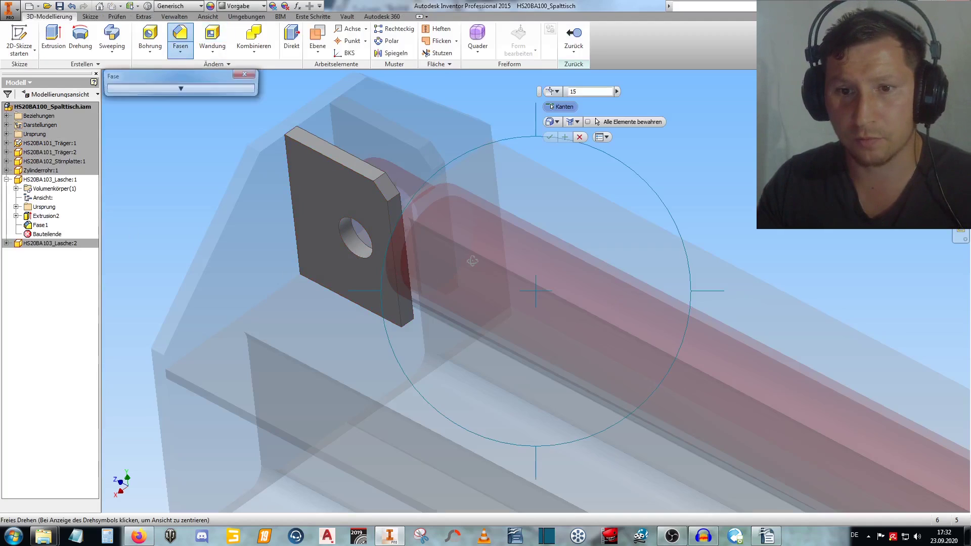
drag(472, 261, 531, 223)
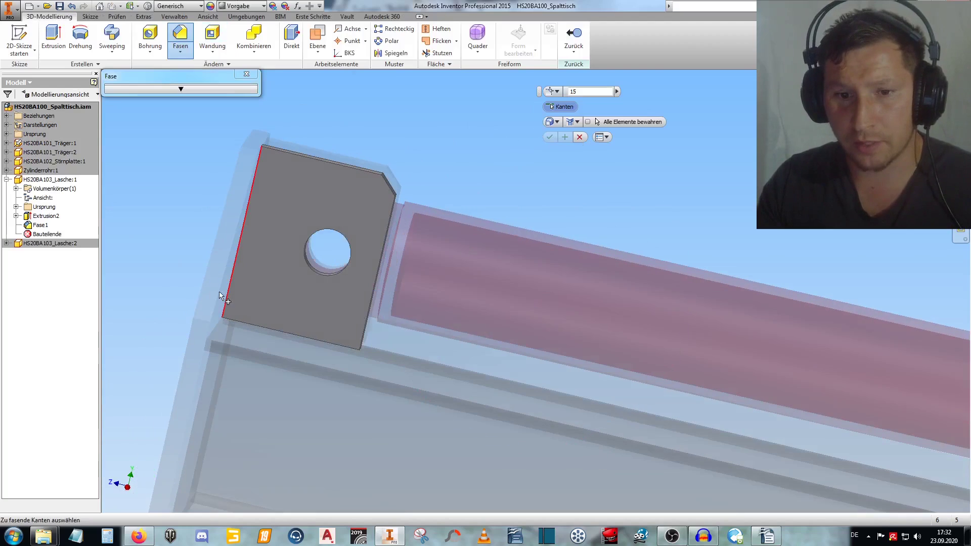
key(Escape)
right_click(321, 101)
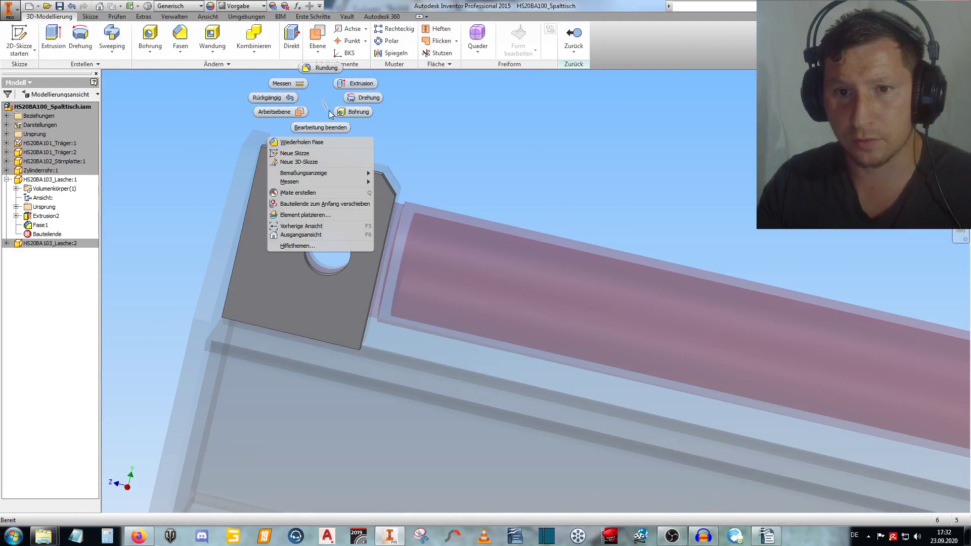
click(324, 132)
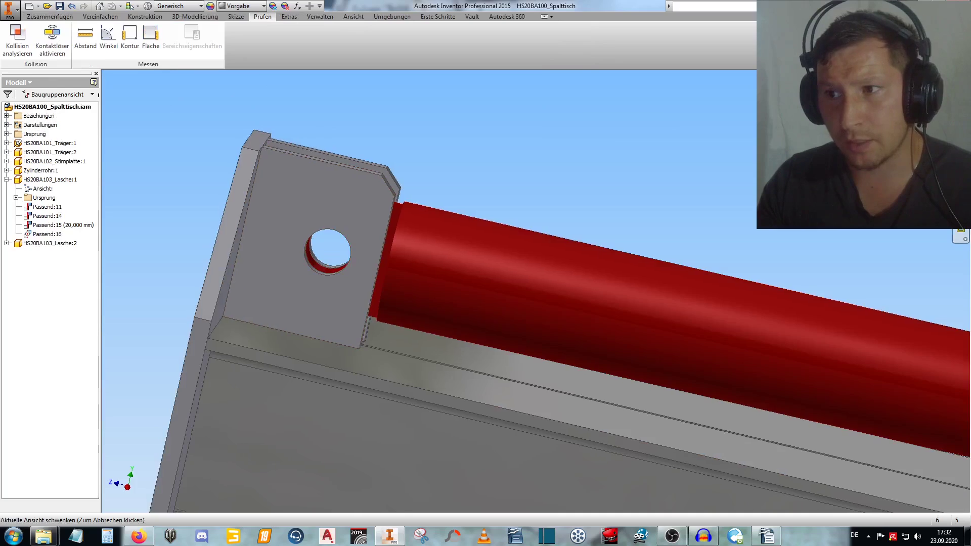
scroll(399, 307, down, 5)
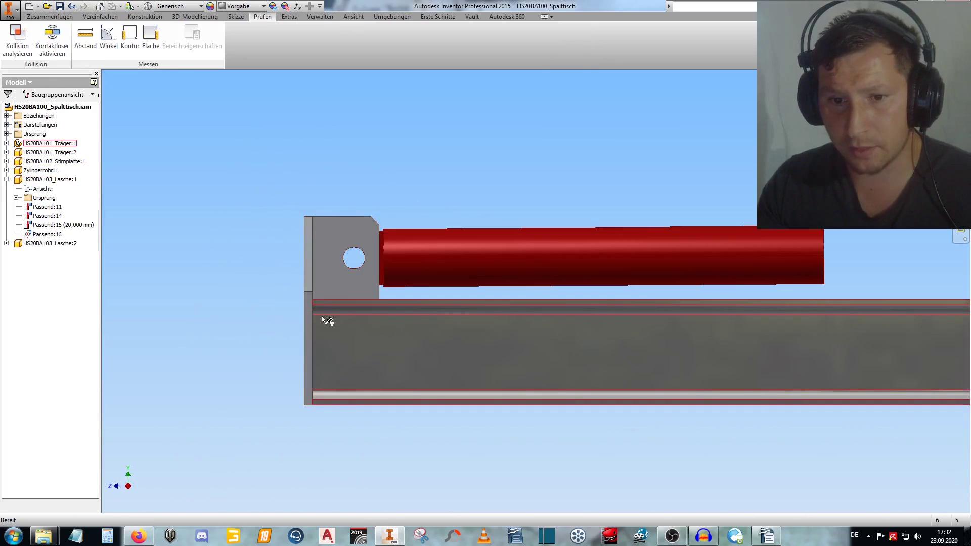
scroll(353, 314, up, 5)
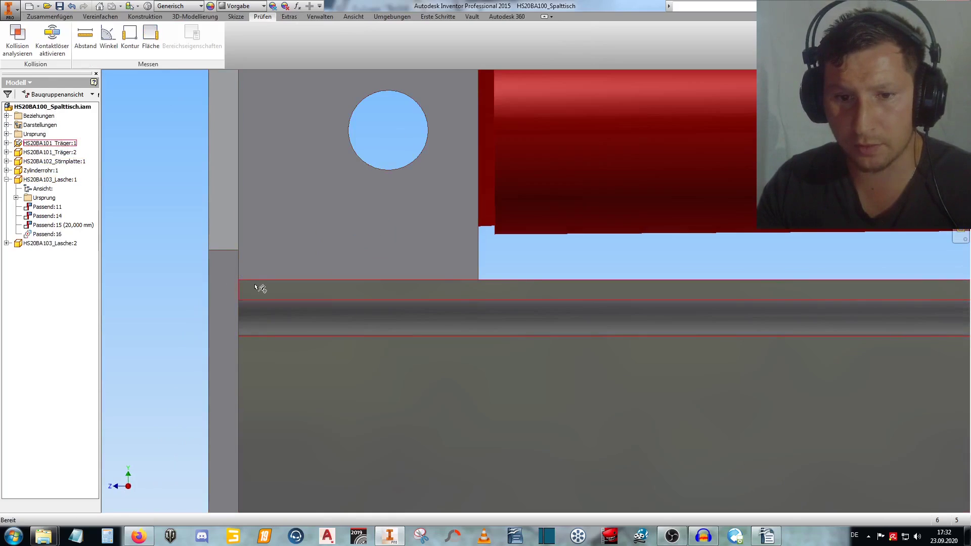
shift+middle_drag(256, 285, 388, 287)
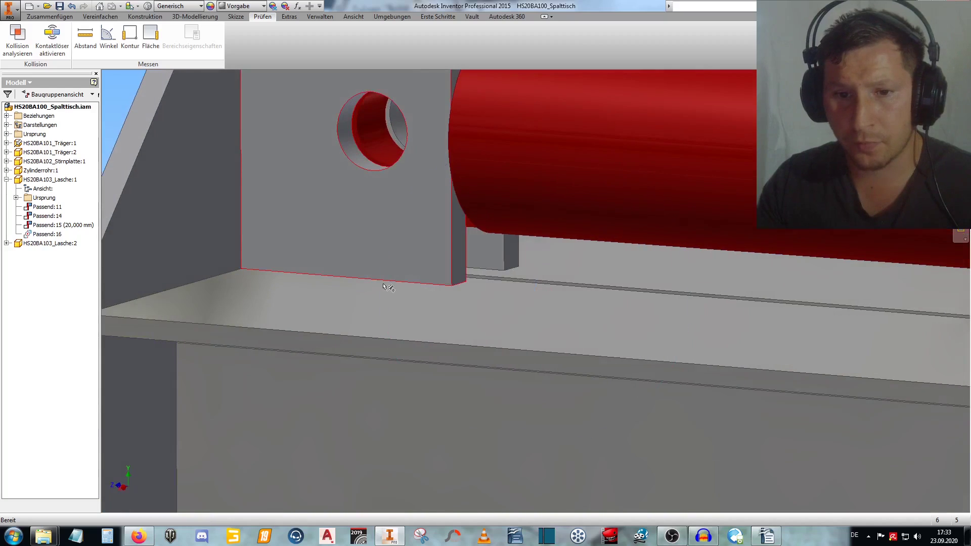
scroll(305, 246, down, 3)
mouse_move(314, 256)
shift+middle_down()
mouse_move(464, 287)
mouse_move(374, 330)
shift+middle_up()
scroll(464, 288, up, 2)
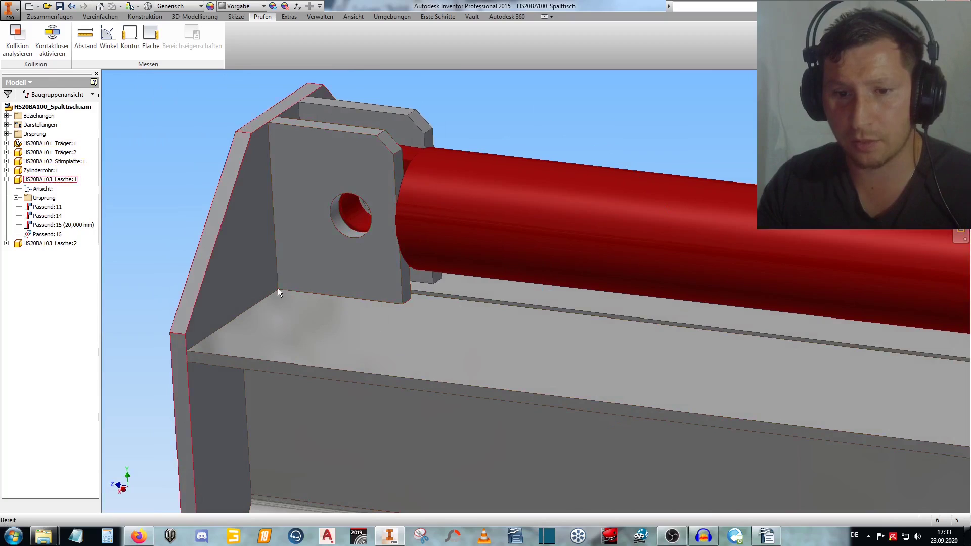
Chamfer the plate's remaining top corner edge as Fase2 and return to the assembly.
double_click(311, 239)
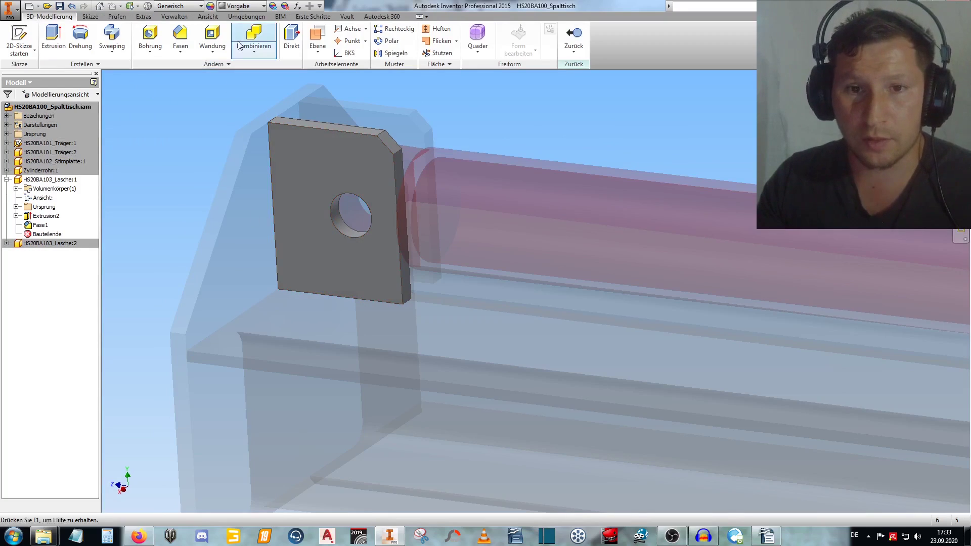
click(180, 38)
scroll(287, 290, down, 5)
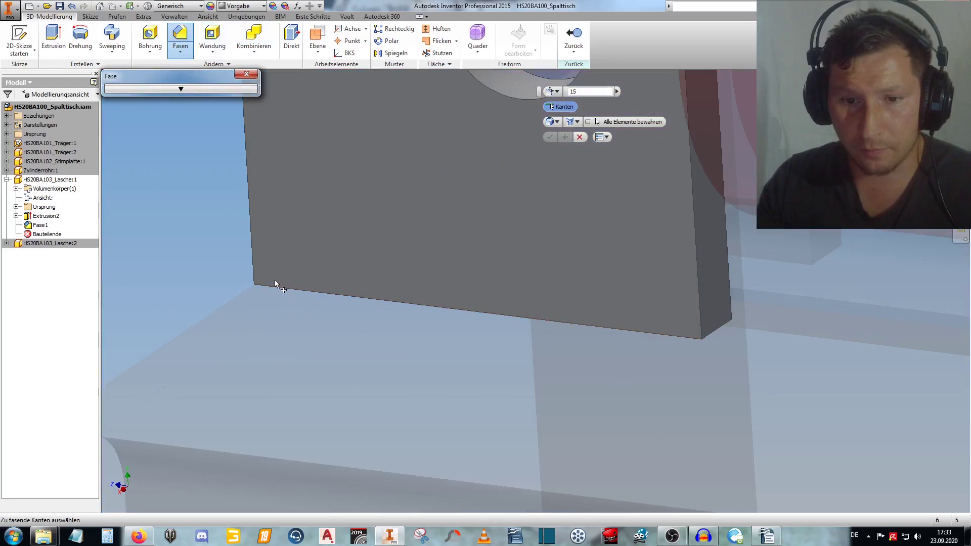
click(268, 278)
scroll(320, 269, up, 3)
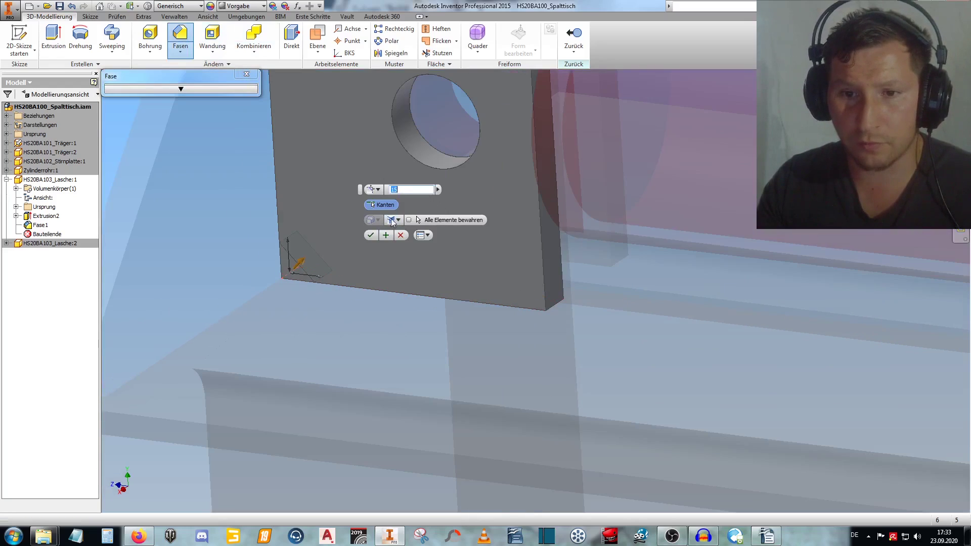
click(370, 236)
scroll(320, 269, up, 3)
scroll(319, 269, up, 2)
right_click(255, 206)
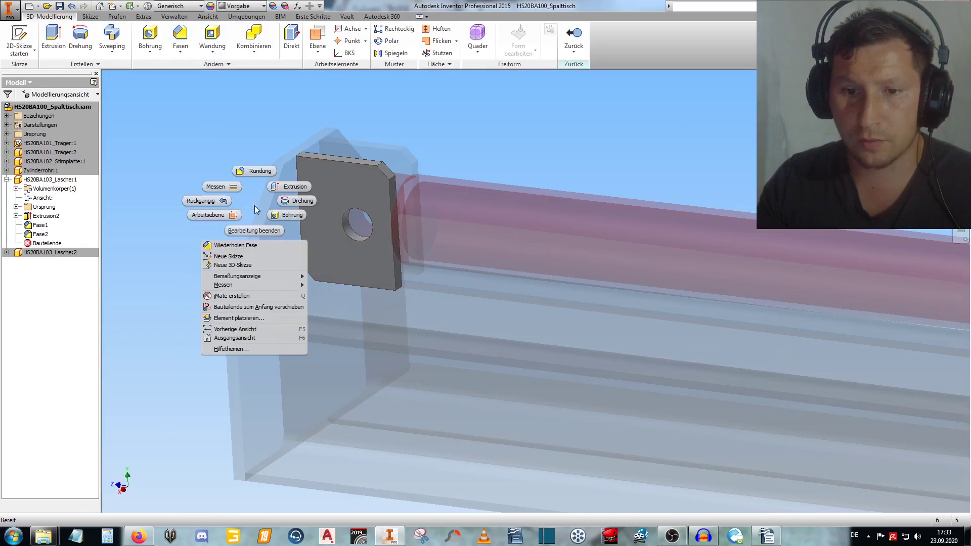
click(262, 230)
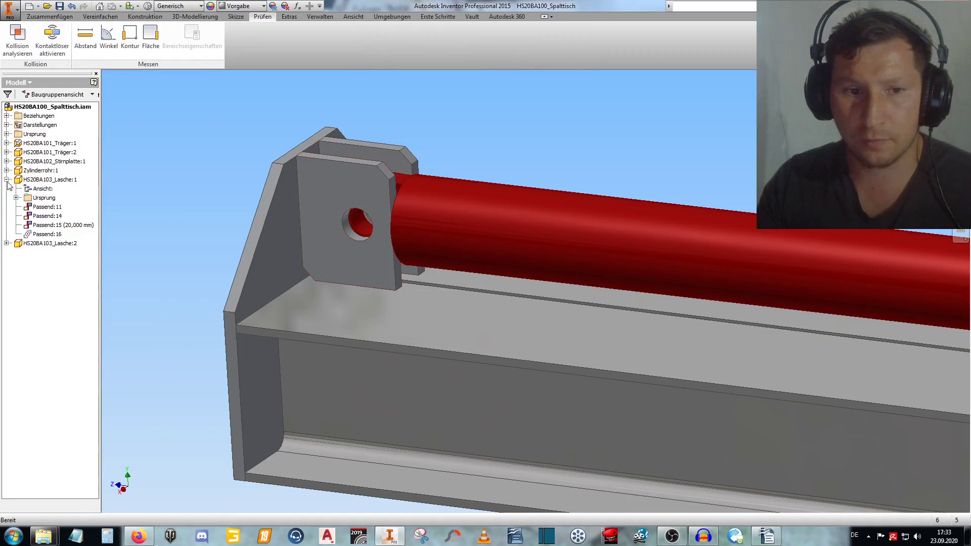
Collapse Lasche:1 in the browser, zoom out, and swing the red cylinder upward about its pin.
click(7, 180)
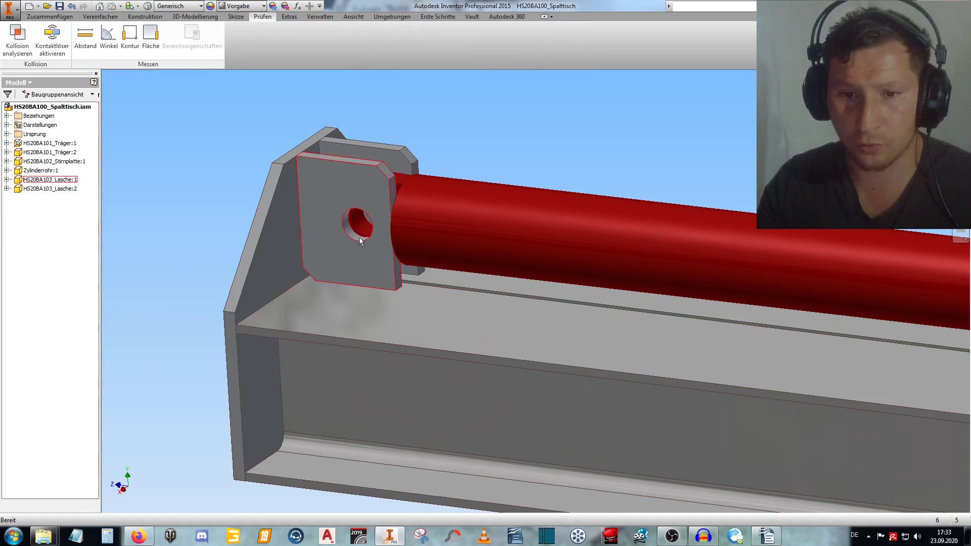
scroll(323, 284, down, 3)
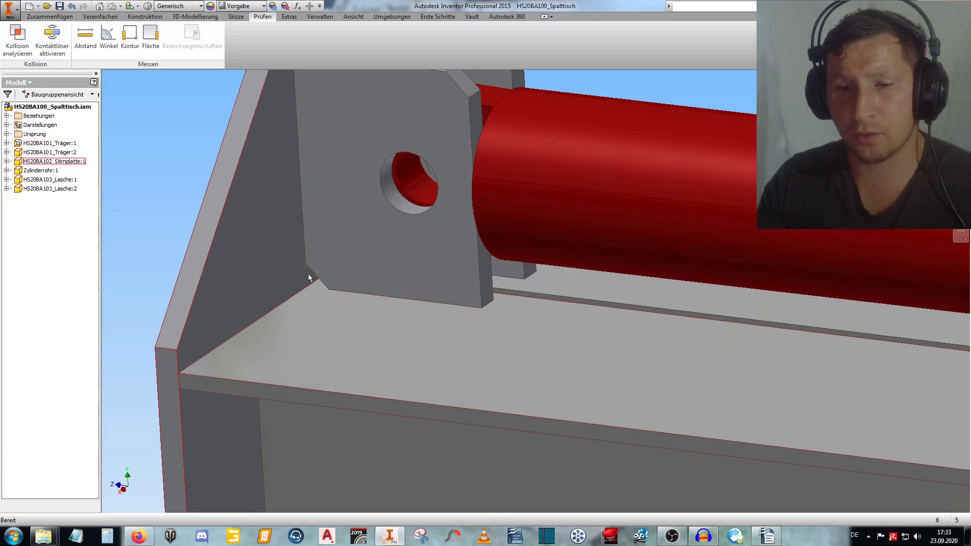
scroll(396, 184, up, 2)
scroll(396, 183, up, 2)
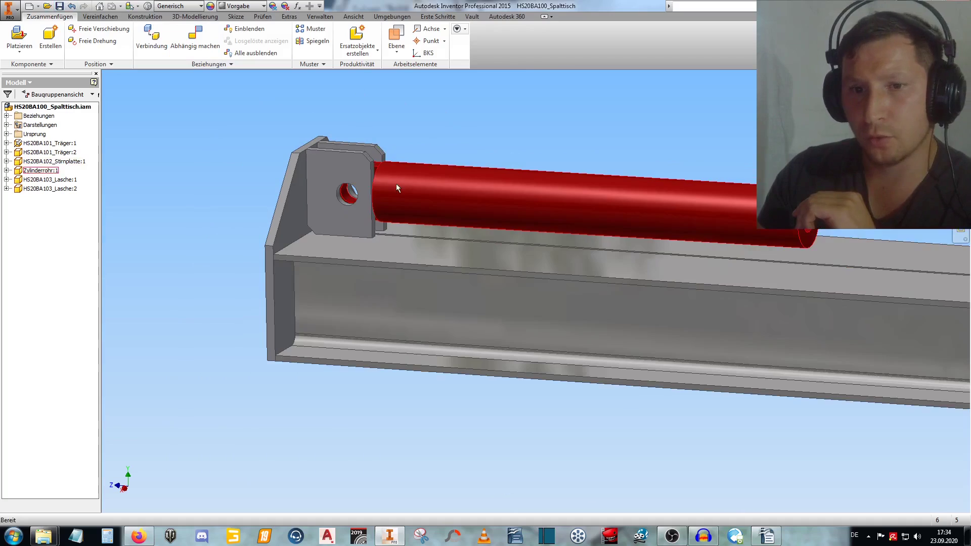
scroll(453, 278, up, 1)
scroll(452, 278, up, 1)
middle_drag(453, 278, 400, 276)
scroll(343, 261, down, 2)
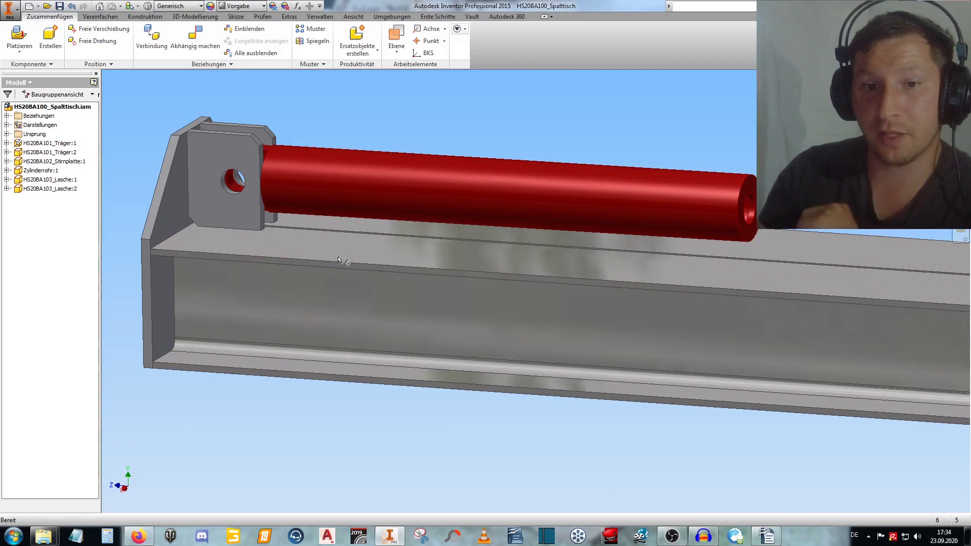
mouse_move(323, 175)
mouse_down()
mouse_move(297, 146)
mouse_move(283, 199)
mouse_move(317, 184)
mouse_up()
click(348, 137)
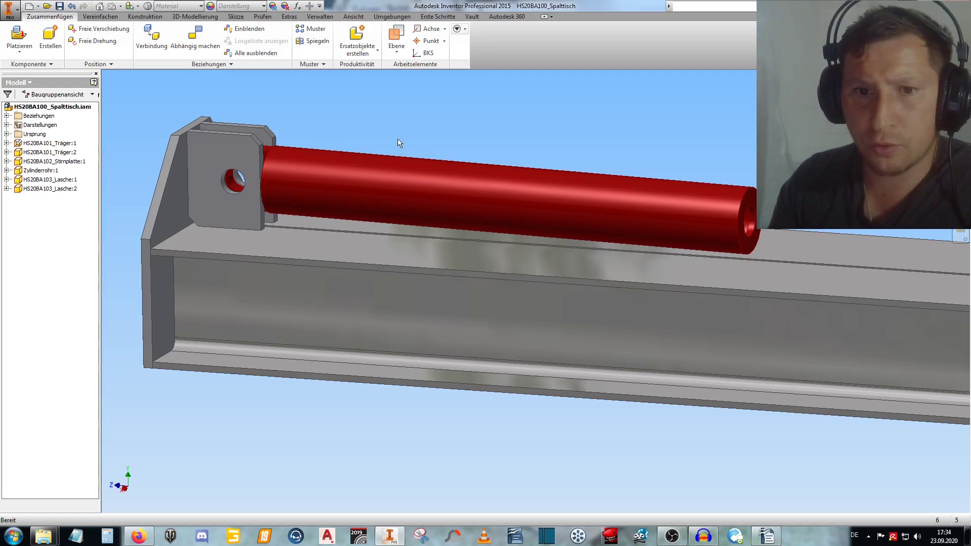
scroll(374, 151, up, 3)
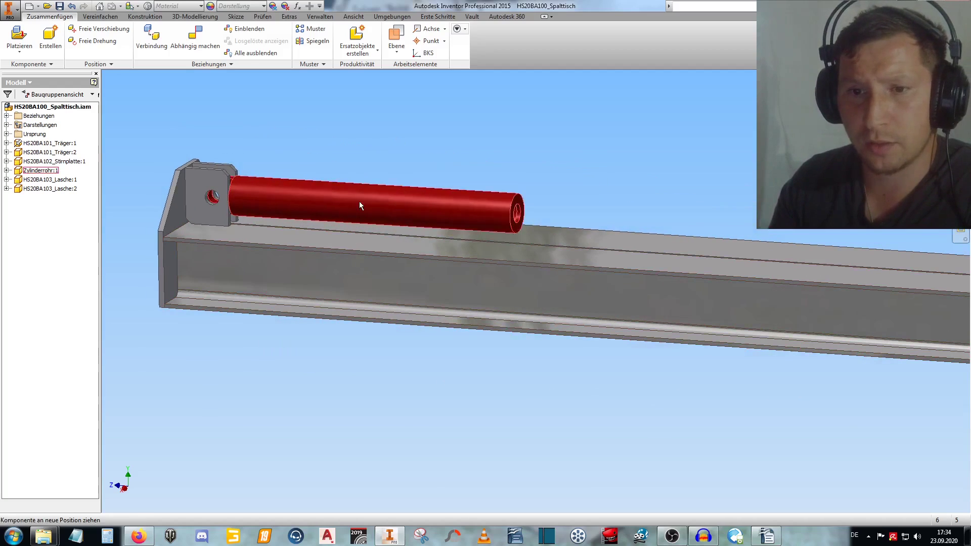
click(362, 206)
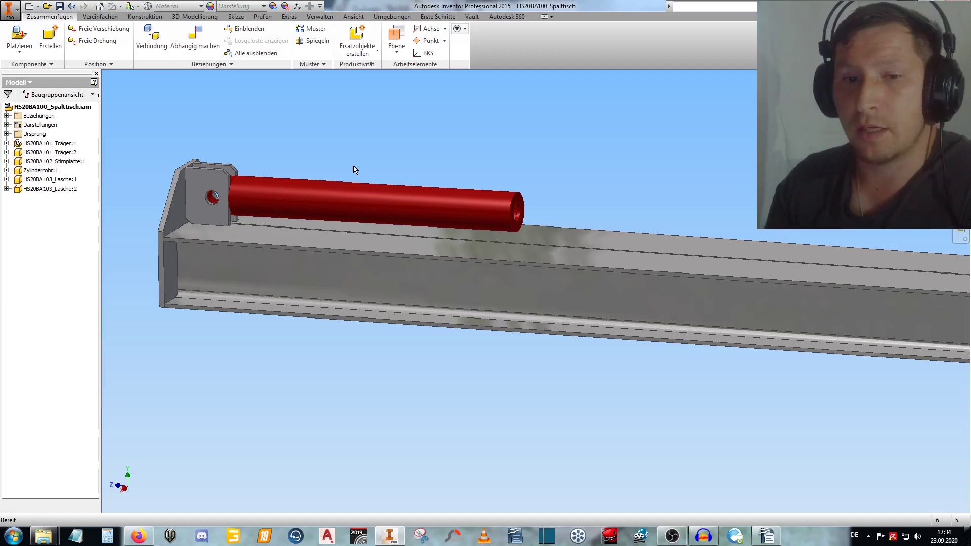
middle_drag(726, 237, 422, 227)
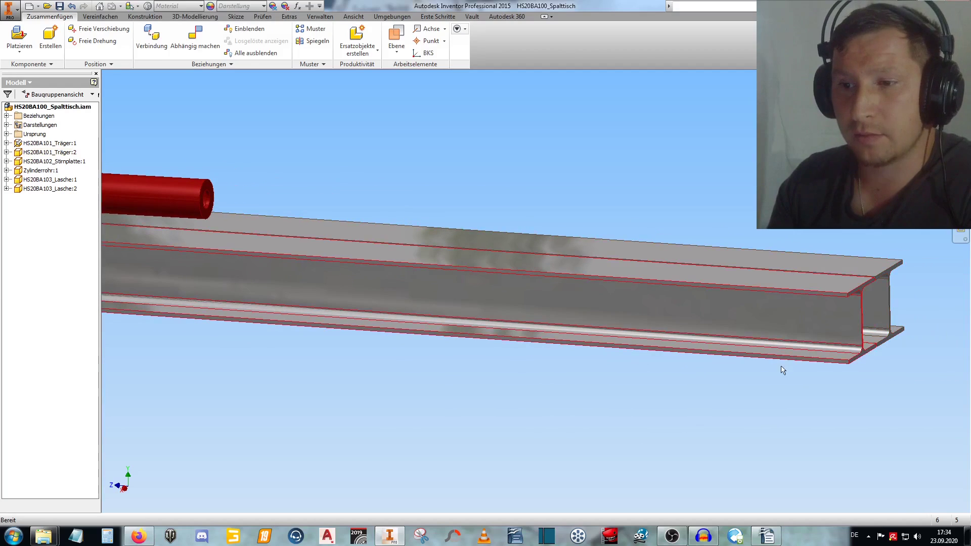
scroll(706, 298, down, 3)
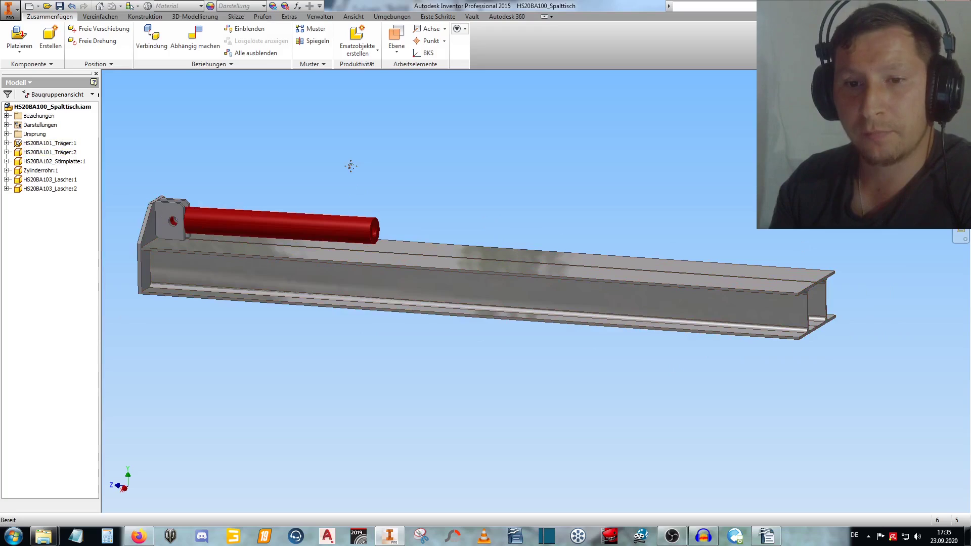
middle_drag(350, 166, 358, 165)
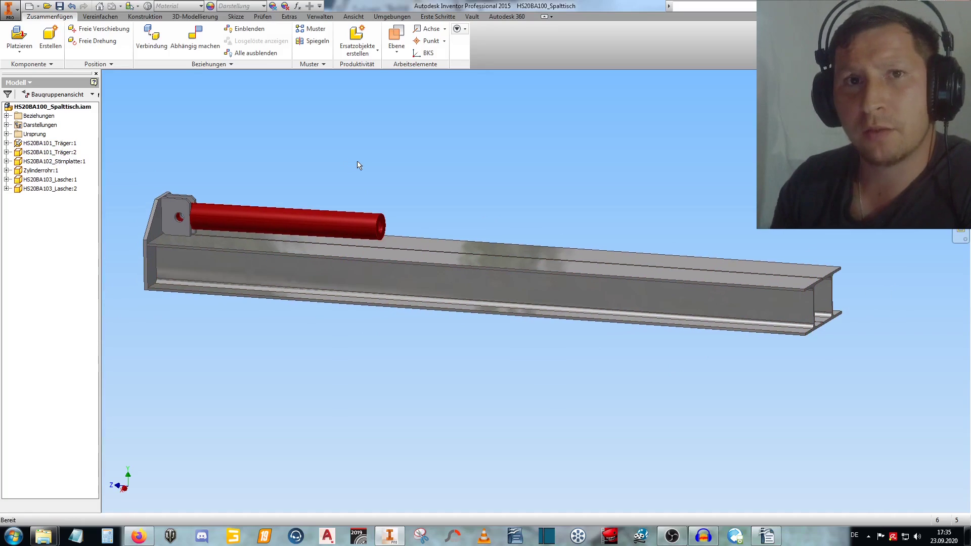